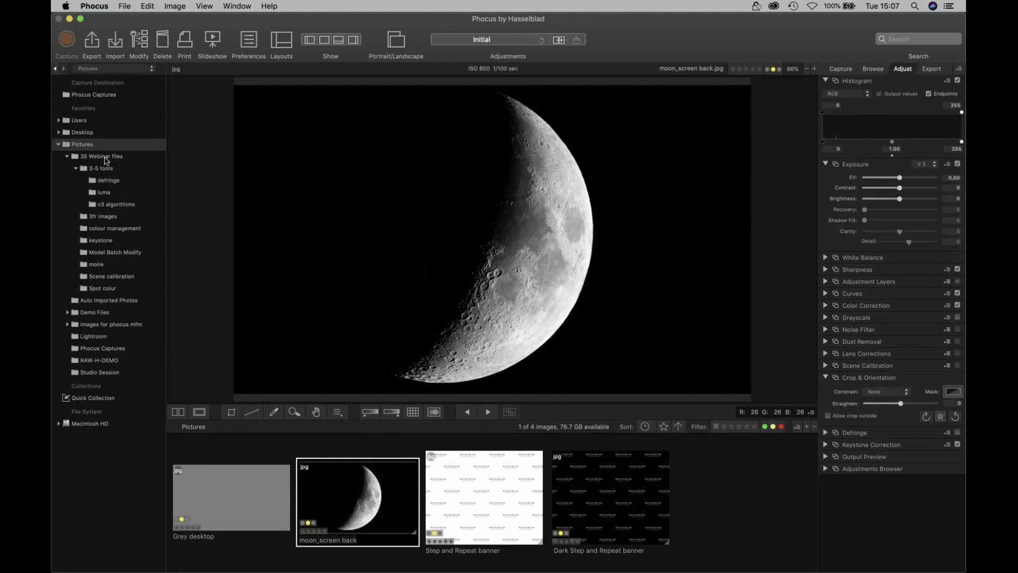
Step: Collapse the Pictures folder and look through the Capture, Browse, Adjust and Export tool sets, ending on Adjust
click(59, 144)
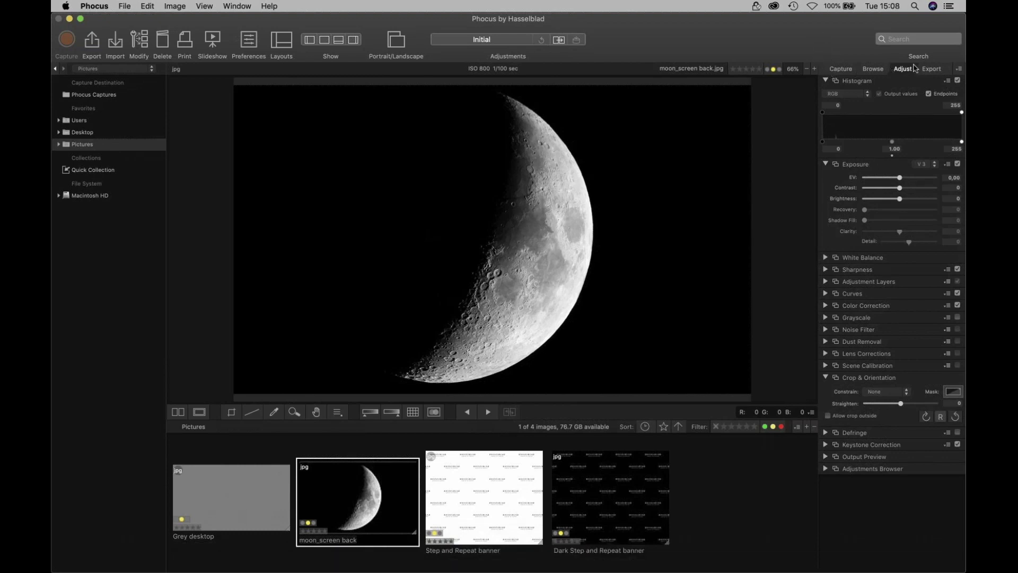
click(847, 69)
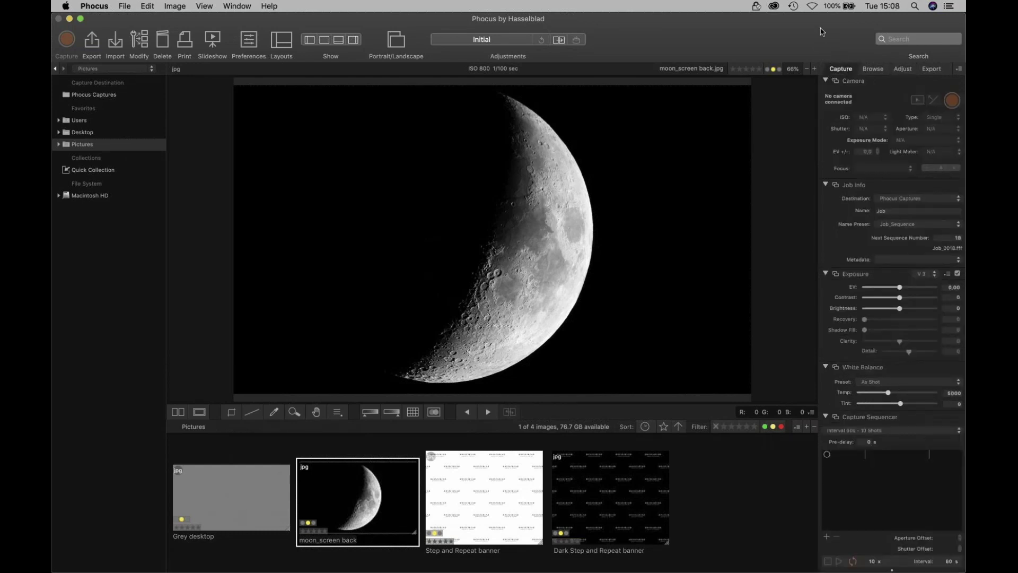
click(873, 70)
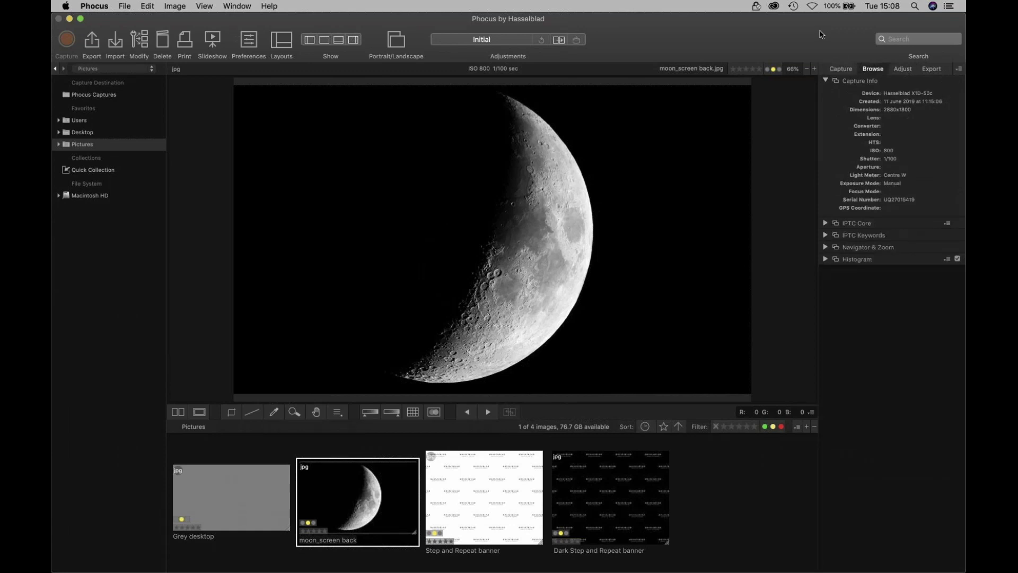
click(904, 70)
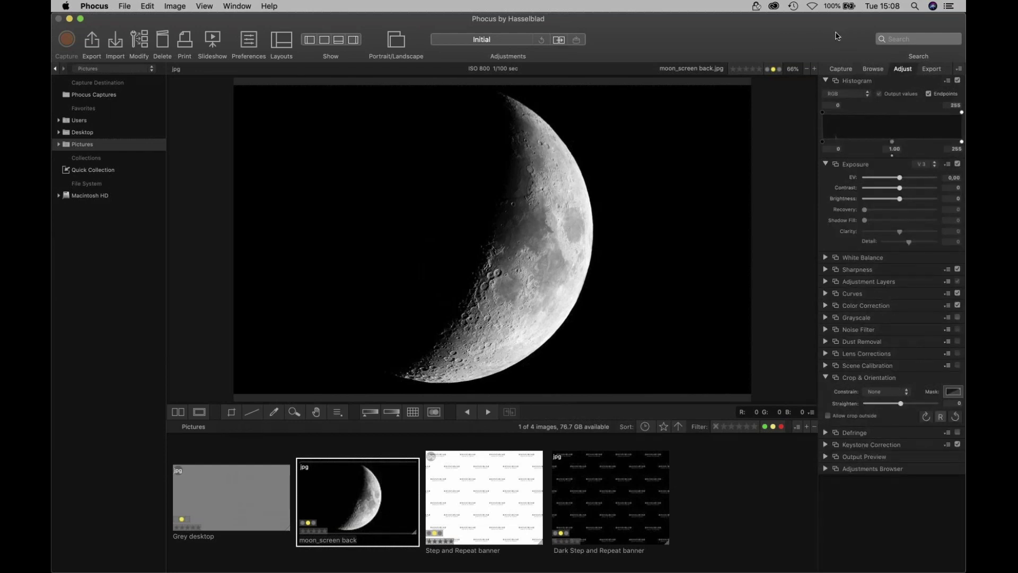
click(932, 69)
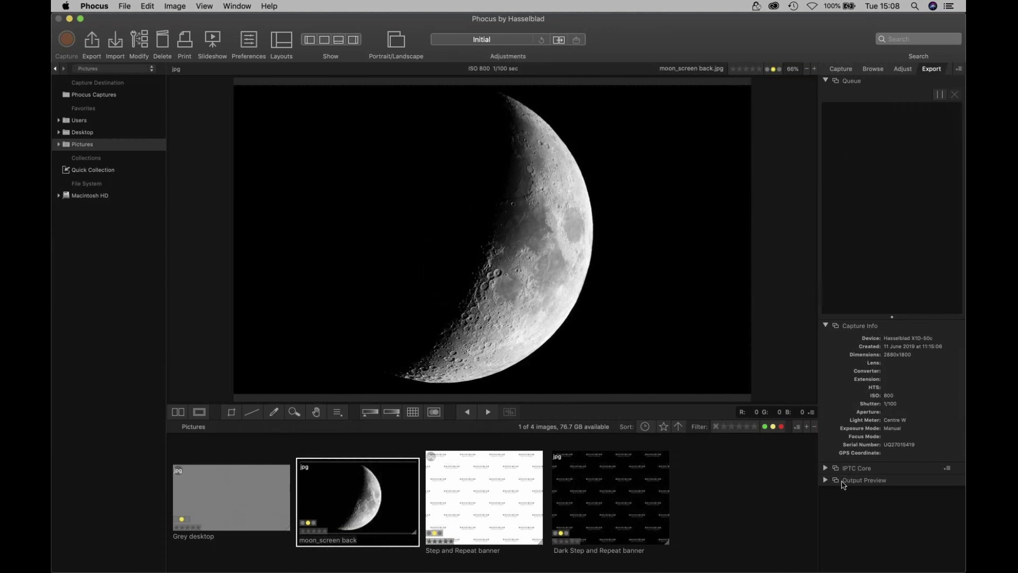
click(904, 69)
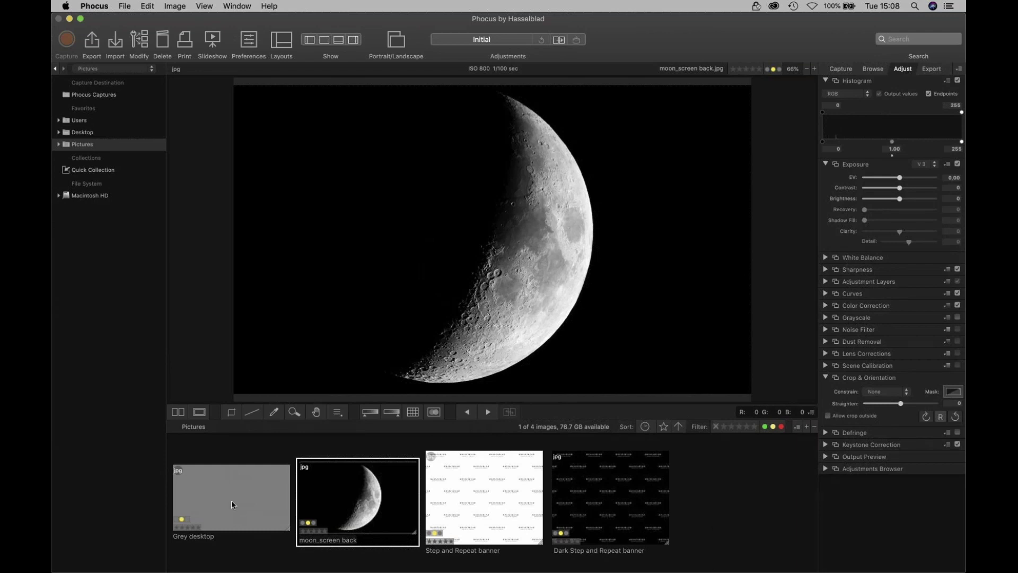
Step: Display Venice_0073 from the keystone folder under Pictures and review its list of adjustment presets and saved edits
click(59, 144)
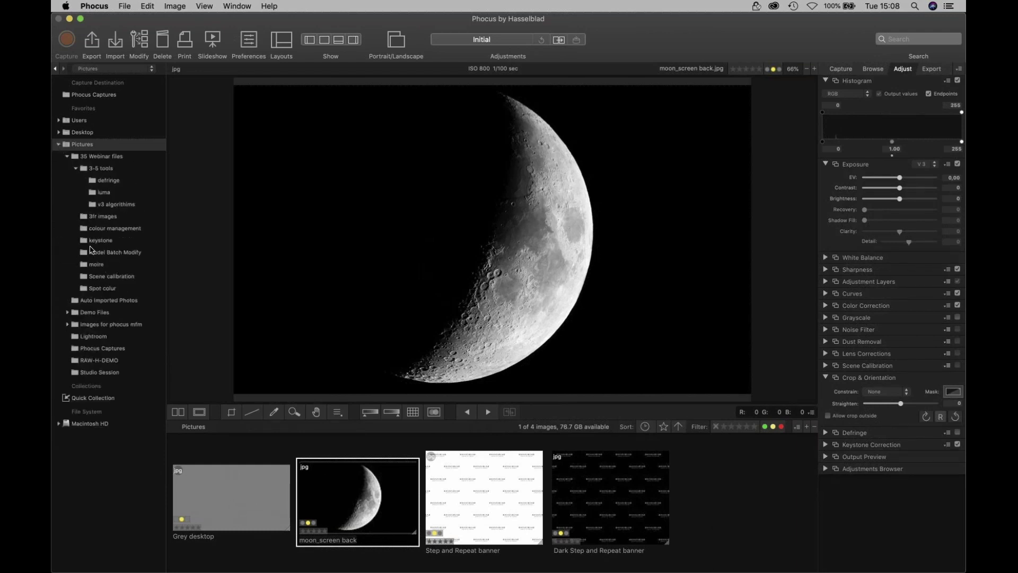
click(95, 241)
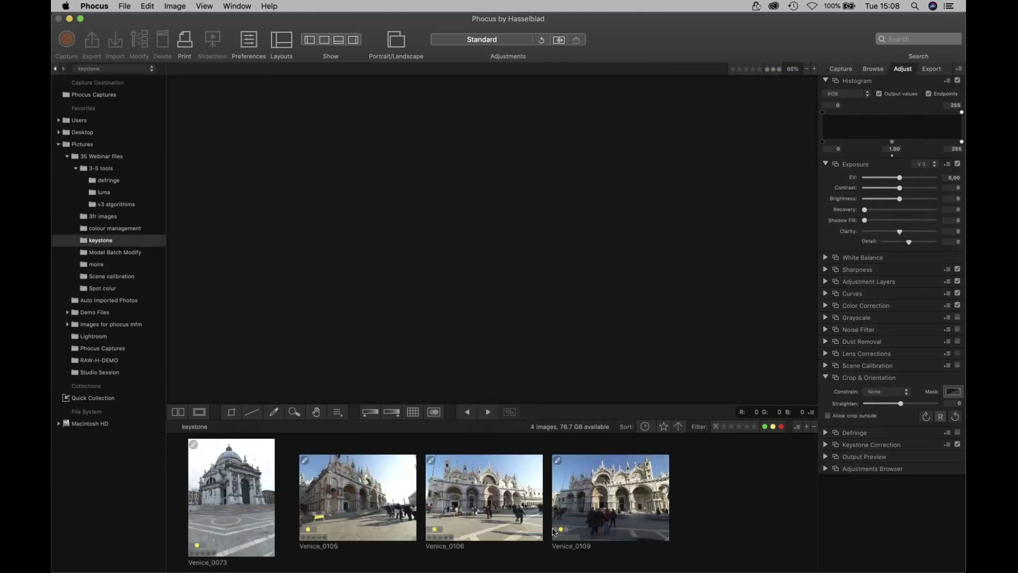
click(236, 510)
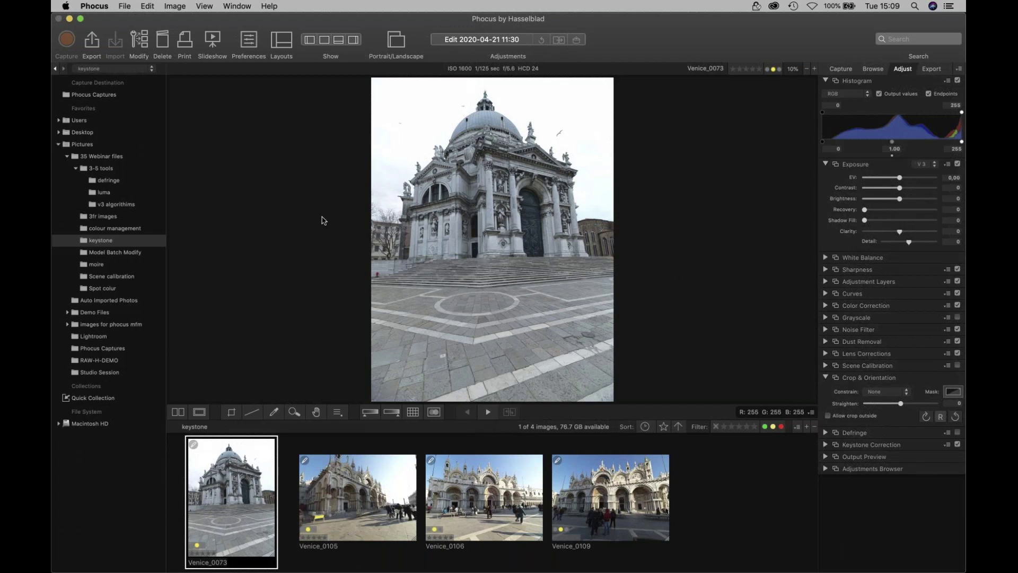
click(722, 225)
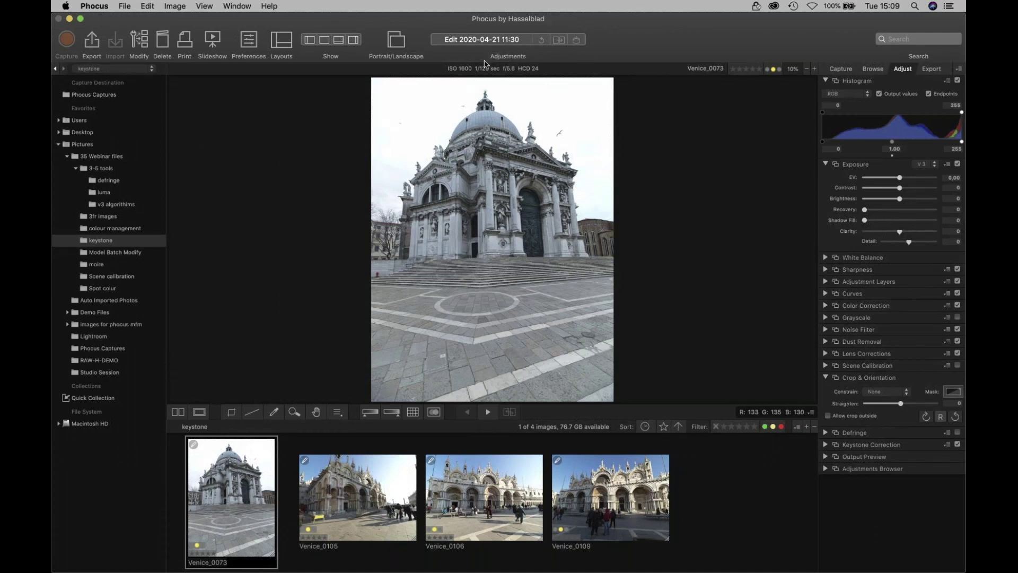
click(512, 39)
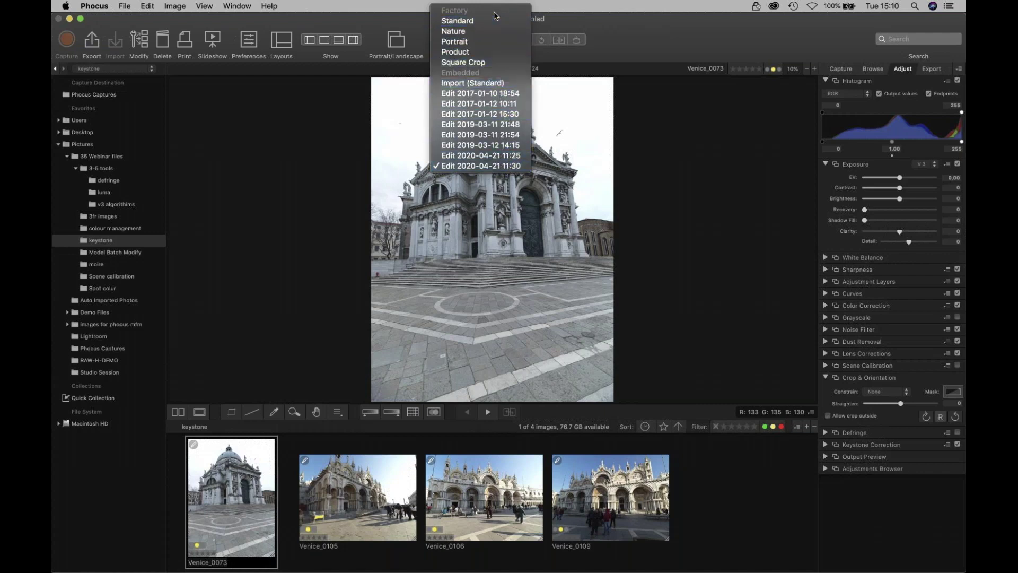
click(651, 42)
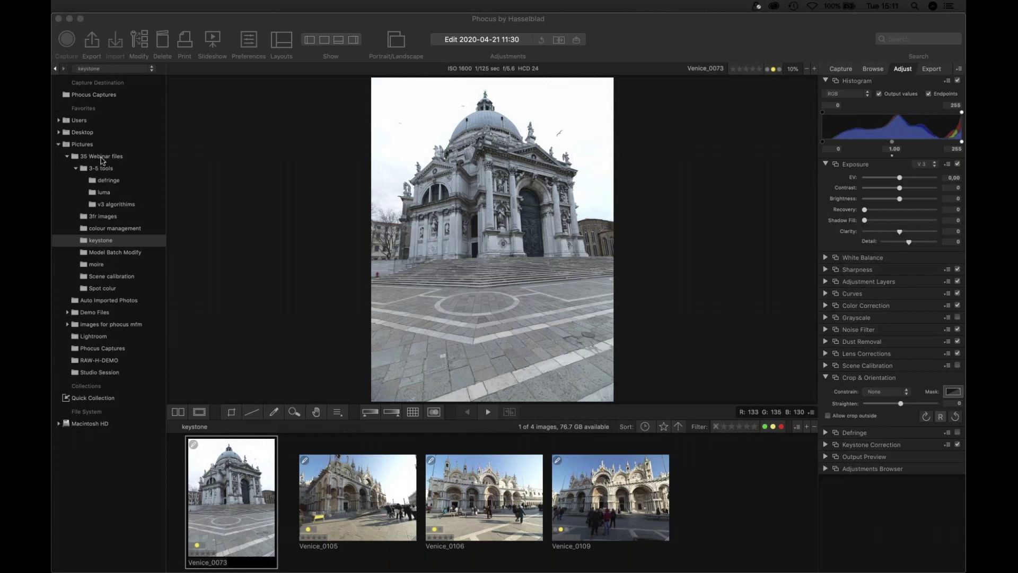
Step: Add the Movies folder from the home folder on Macintosh HD to the favorites and collapse the drive's folder tree
click(58, 144)
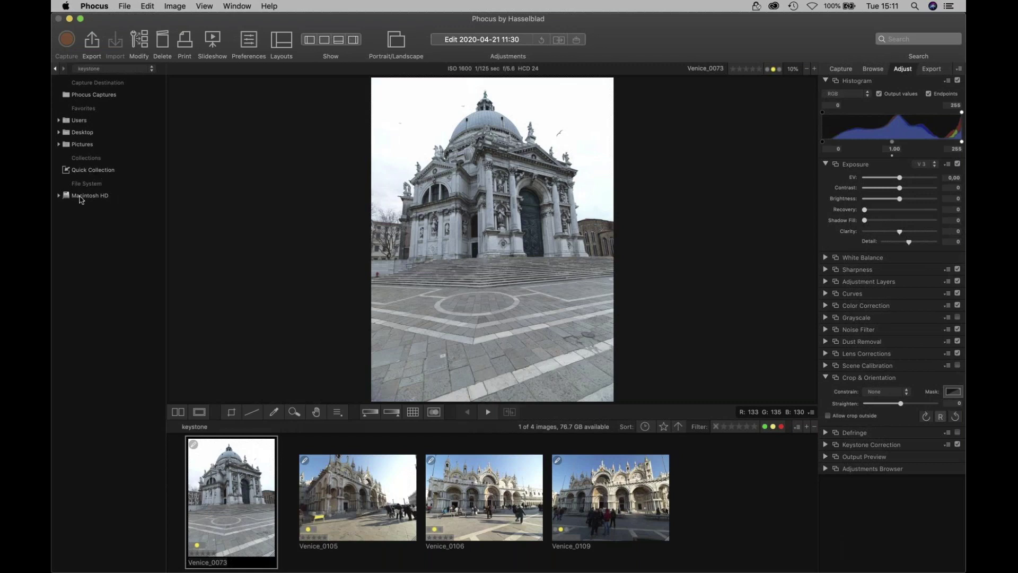
click(59, 196)
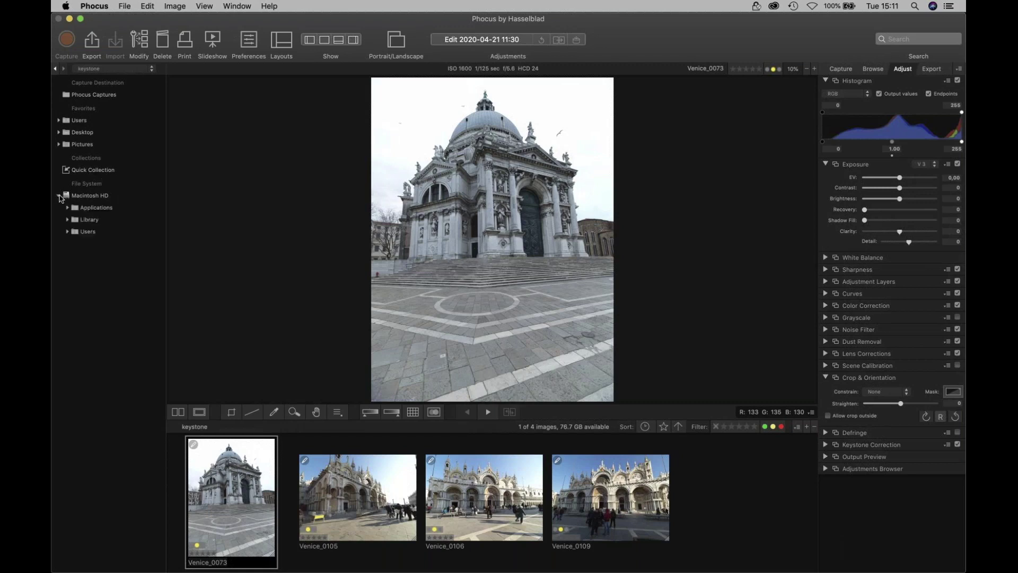
click(67, 232)
click(75, 268)
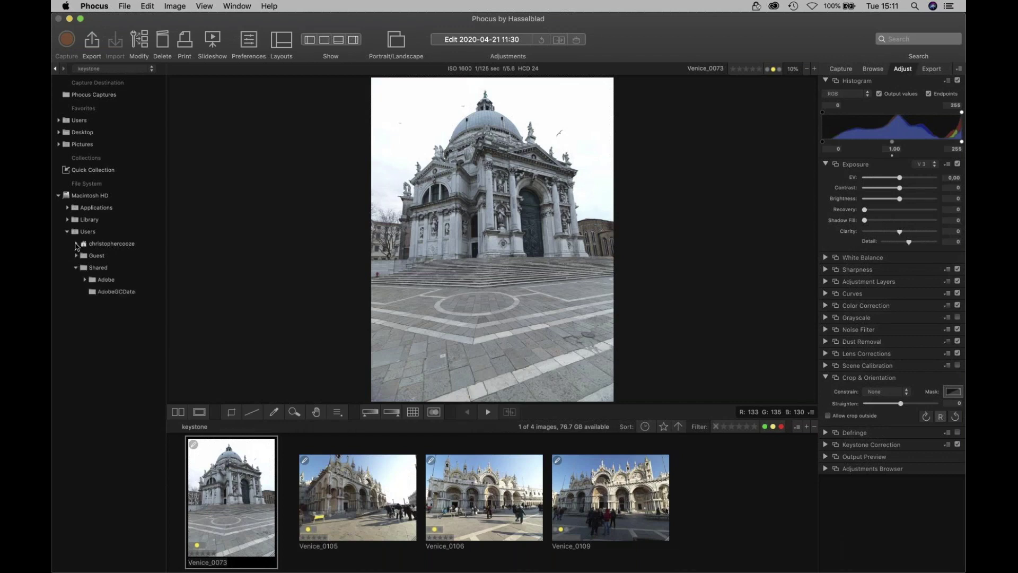
click(75, 244)
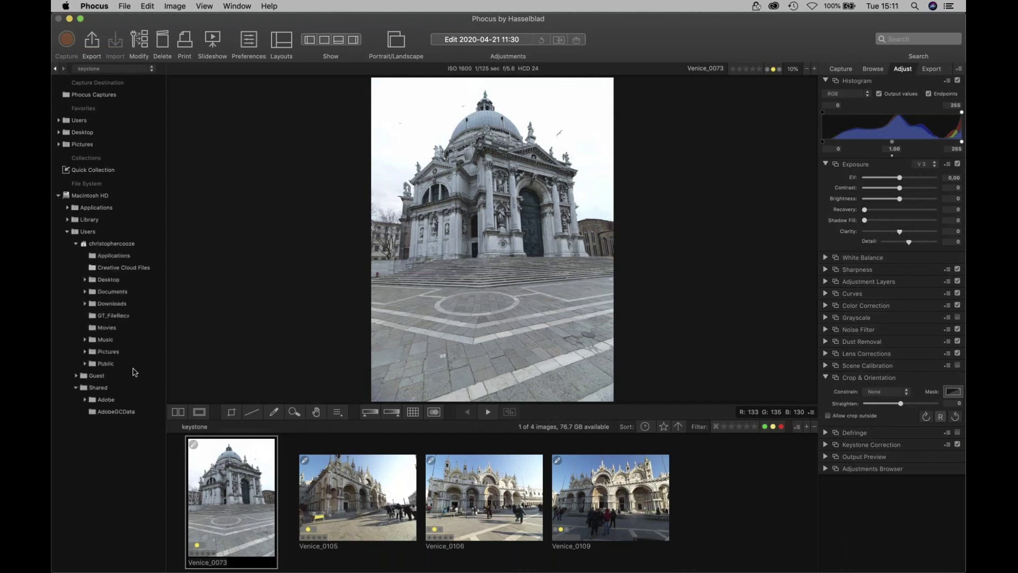
right_click(98, 329)
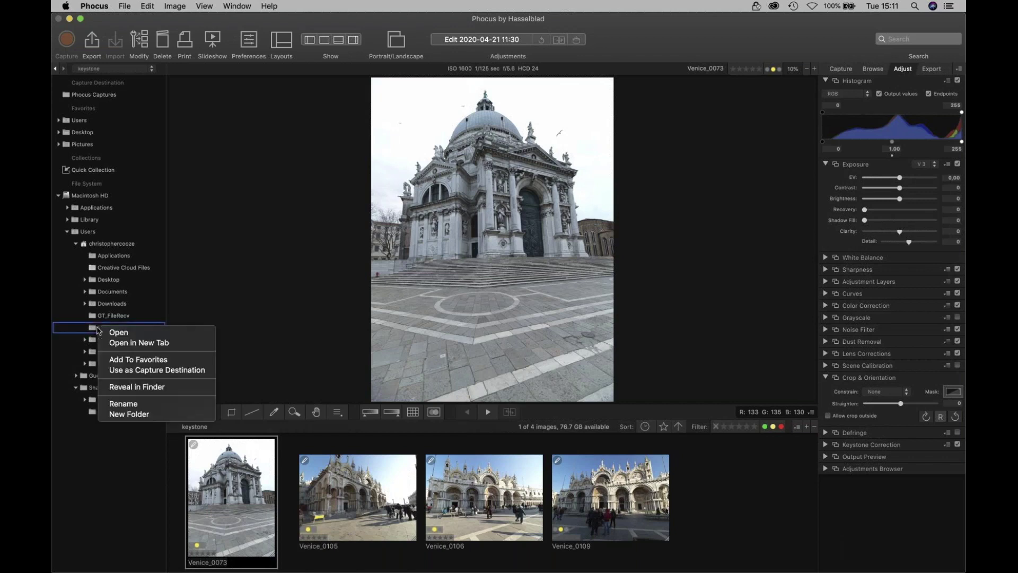
click(152, 362)
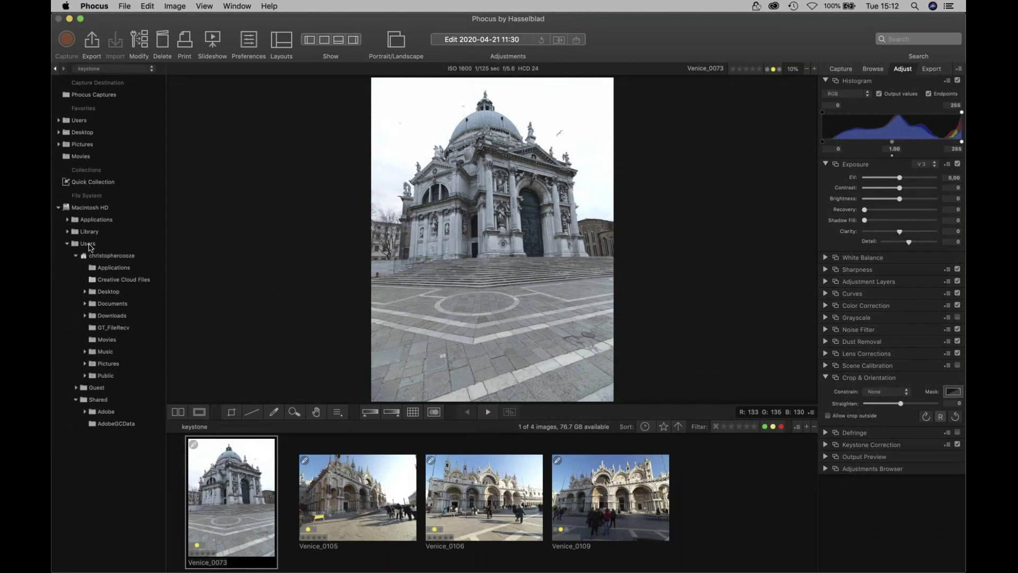
click(67, 244)
click(58, 208)
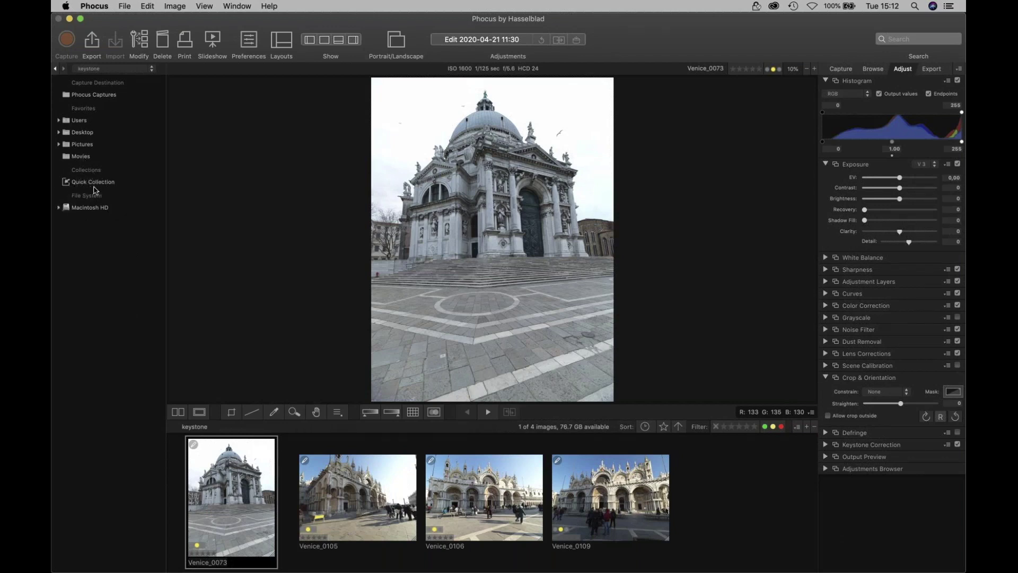
Step: Open the 3fr images folder in the webinar files under Pictures and look at the actions available for image B9999908
click(58, 145)
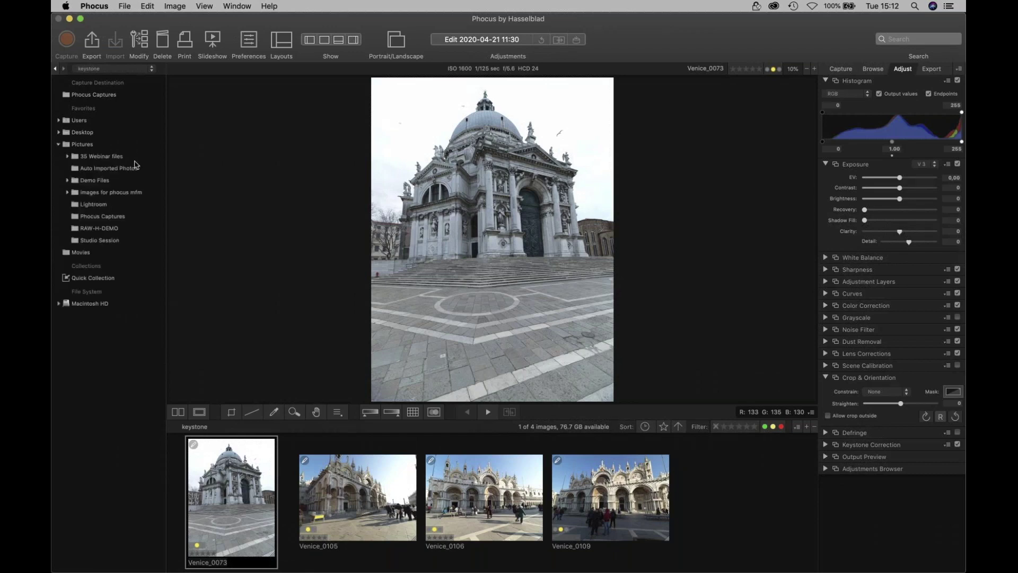
click(67, 180)
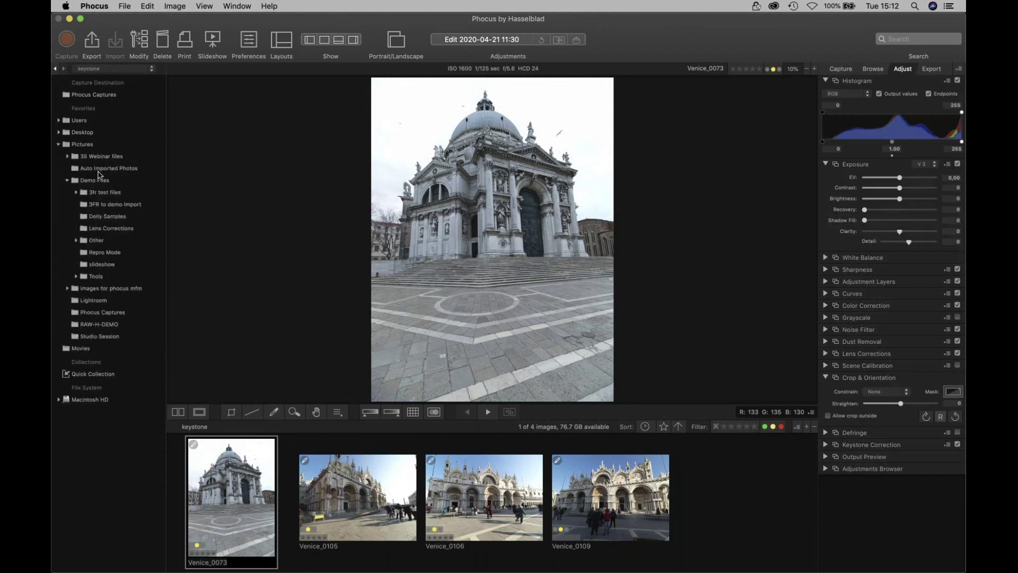
click(67, 156)
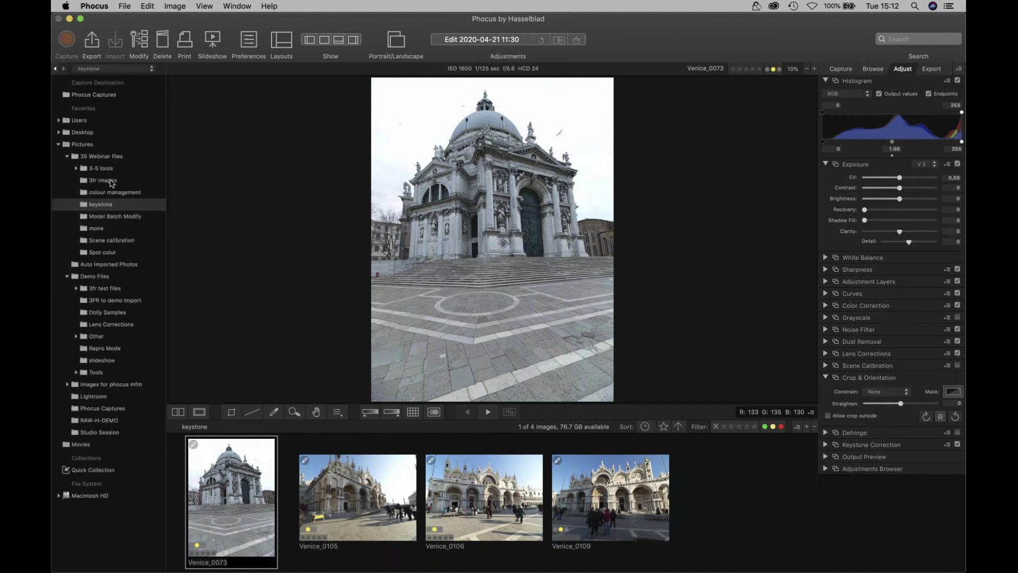
click(111, 181)
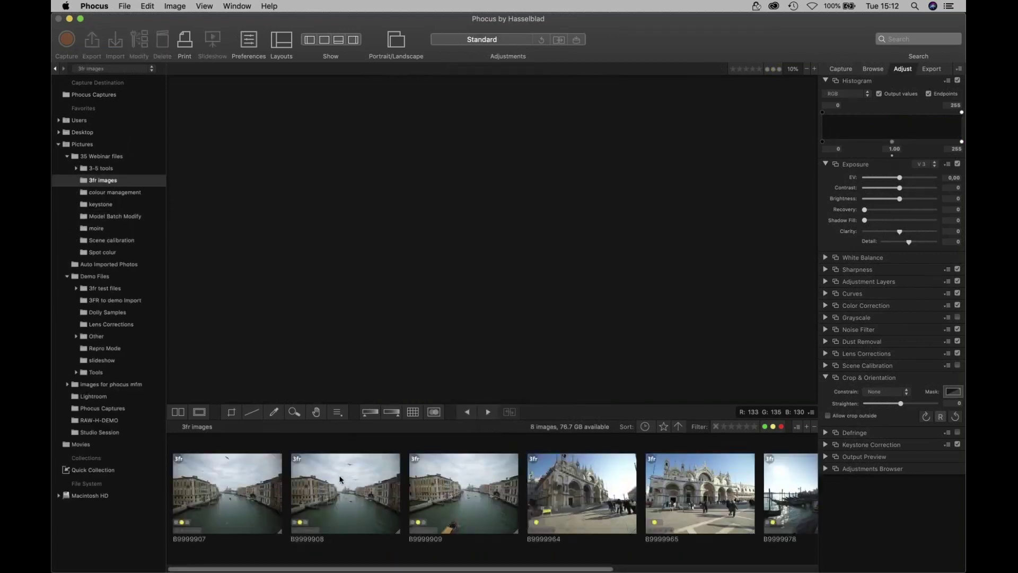
right_click(342, 484)
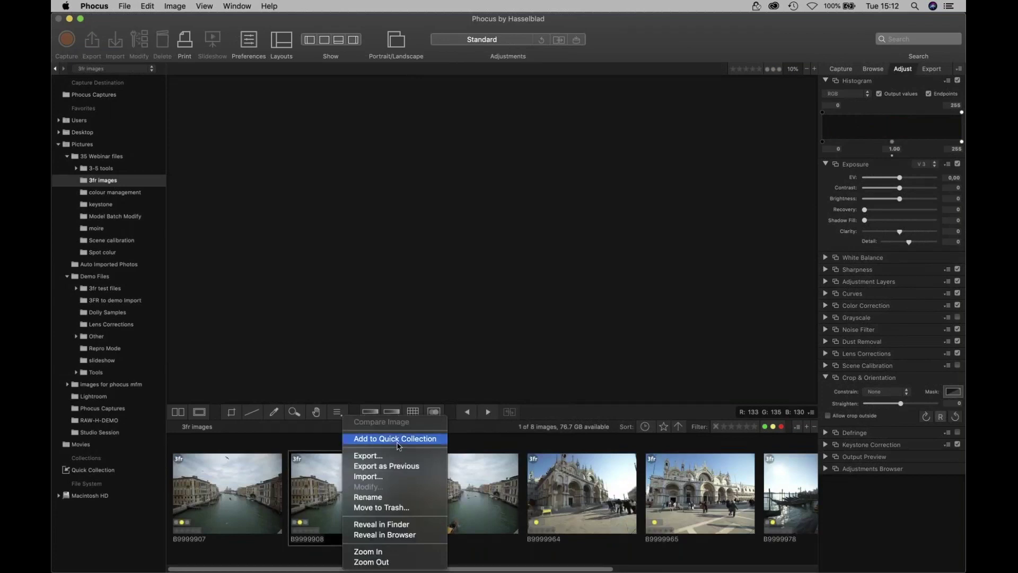
click(260, 432)
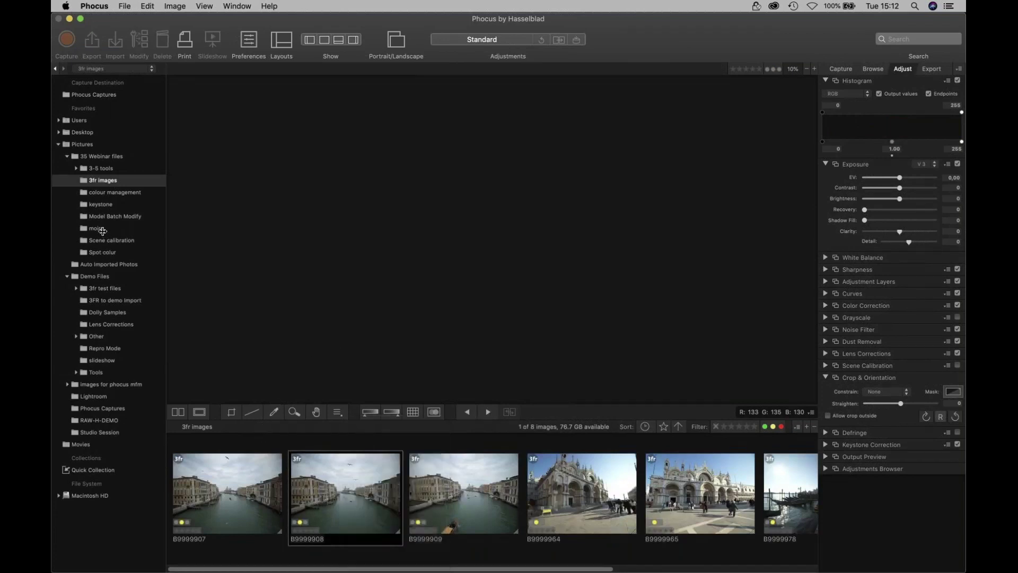
Step: Add the first photo of the woman with raised arms in the Model Batch Modify folder to the Quick Collection
click(93, 216)
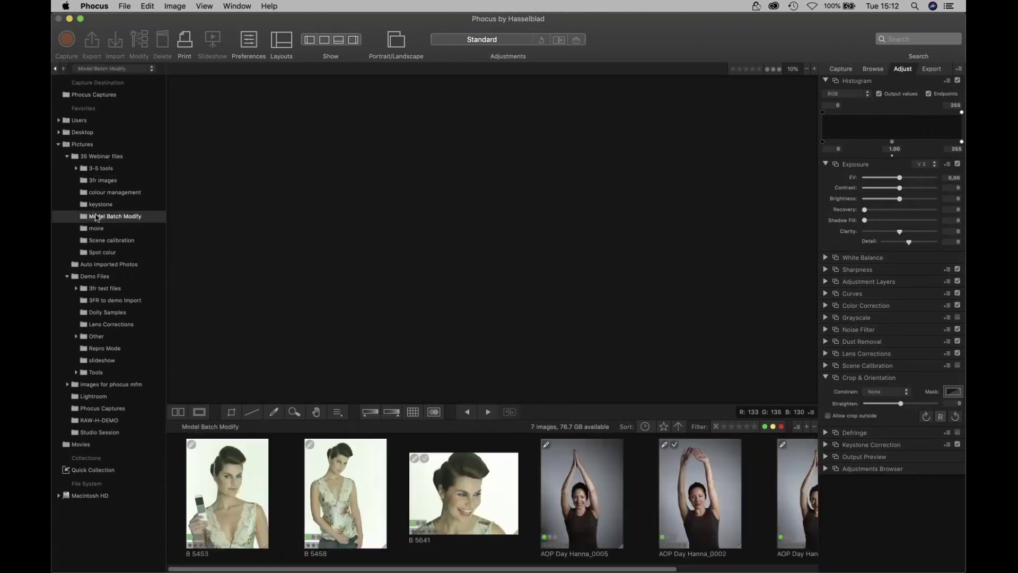
click(578, 488)
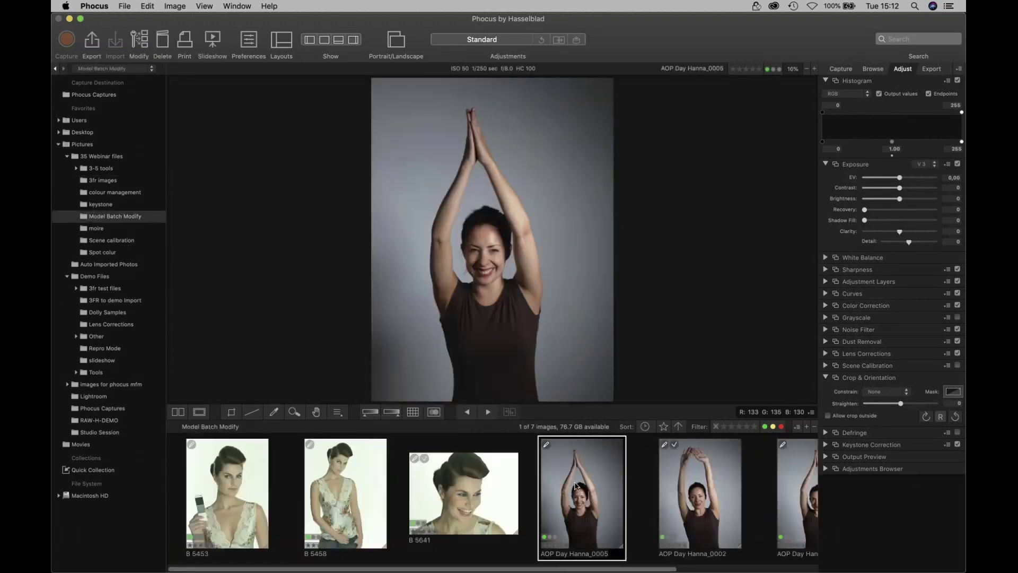
right_click(576, 485)
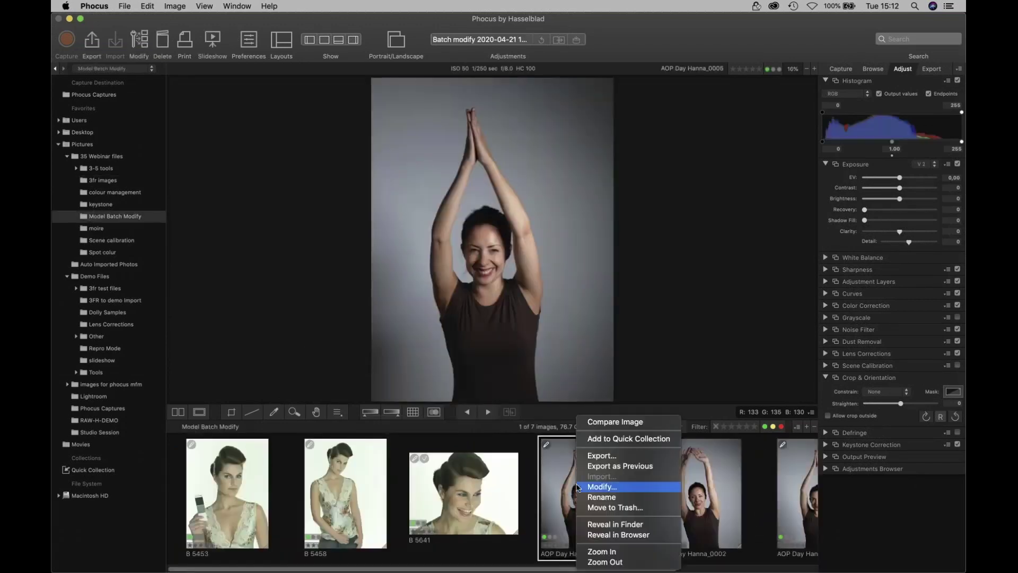
click(594, 439)
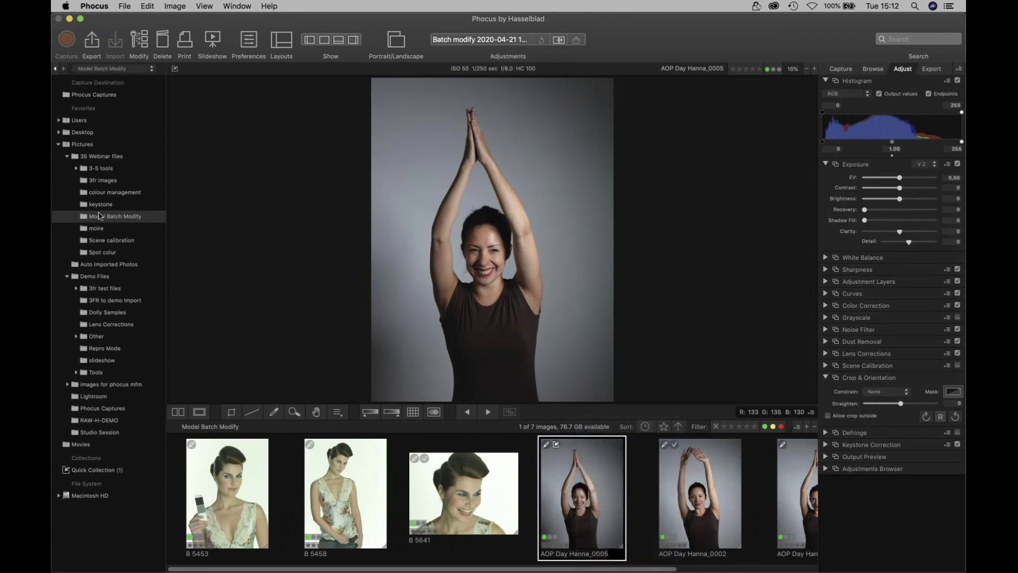
Step: Add the image Colour_0065 from the colour management folder to the Quick Collection
click(93, 193)
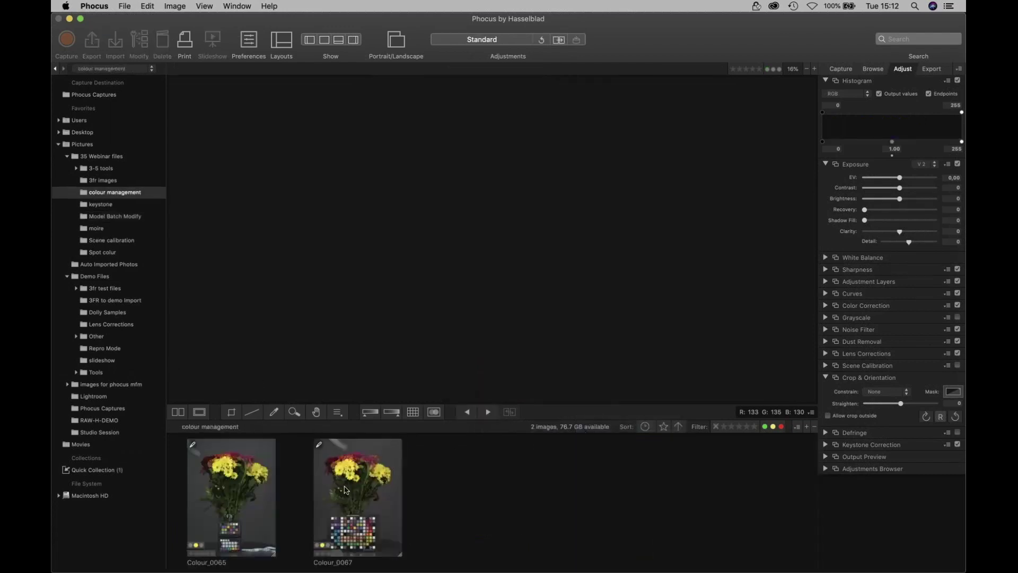
click(225, 467)
right_click(225, 467)
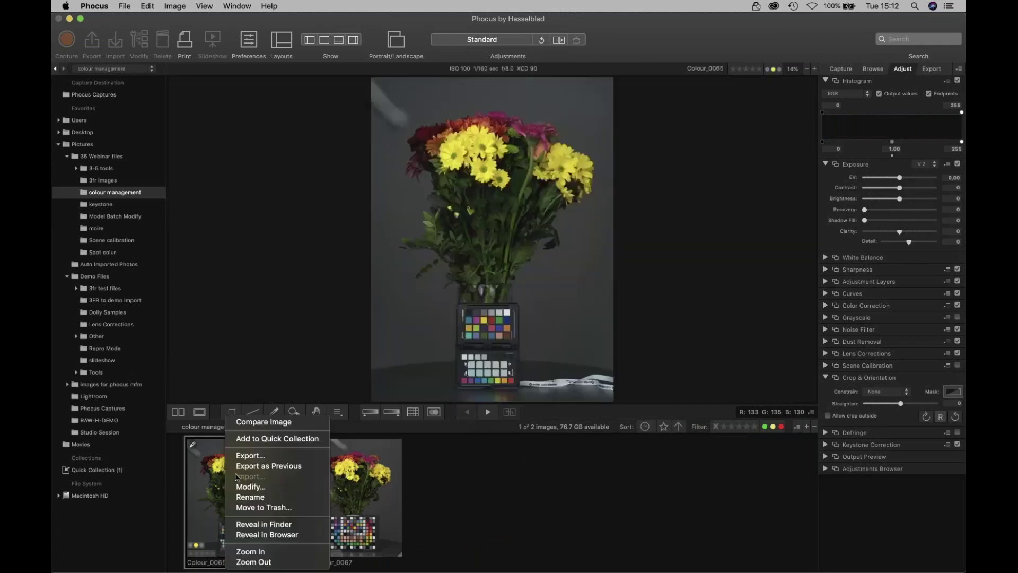
click(291, 439)
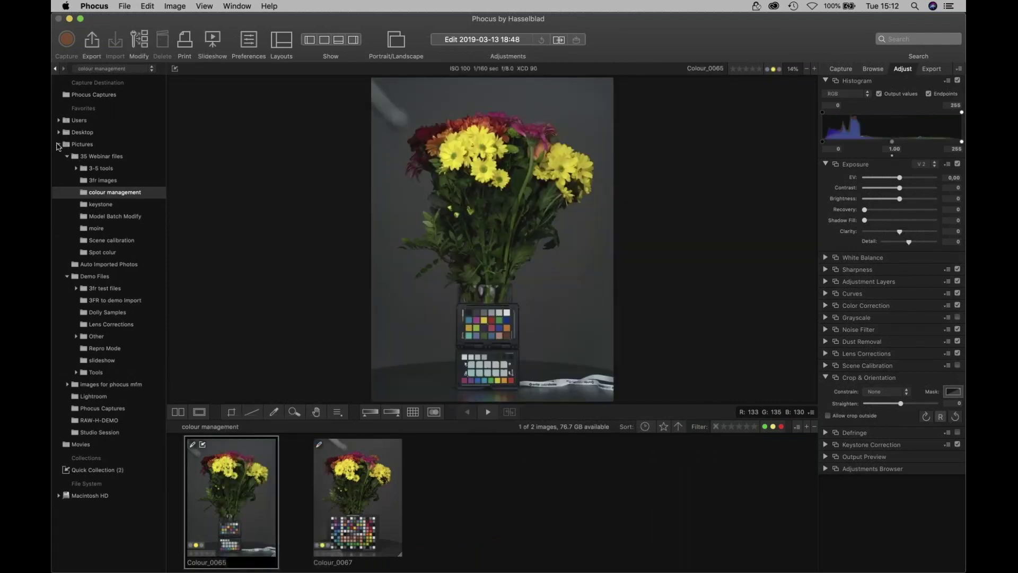
Step: Collapse the Pictures folder, then view the Quick Collection with both images selected and Colour_0065 displayed
click(58, 145)
click(69, 181)
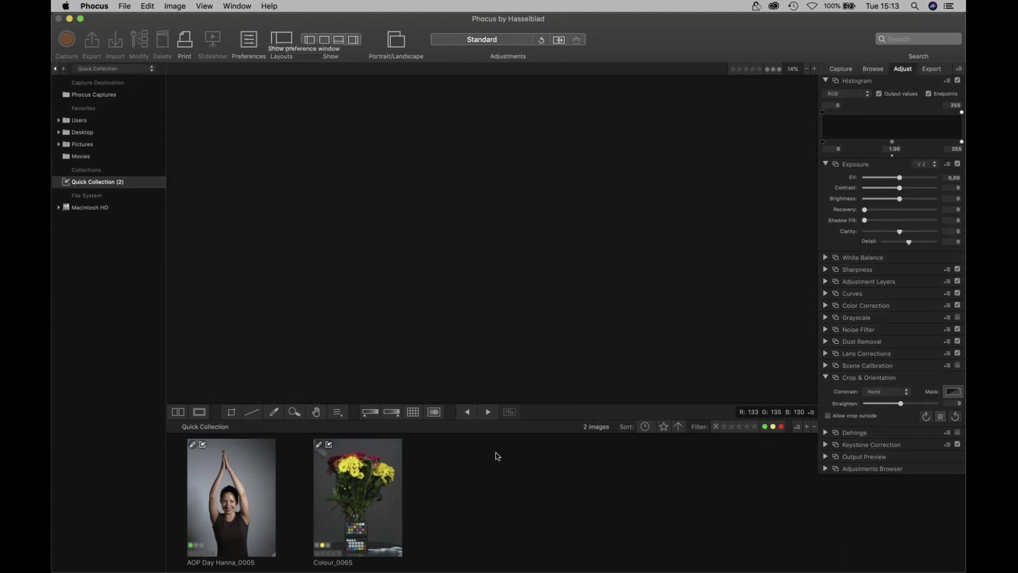
click(227, 501)
shift+click(366, 528)
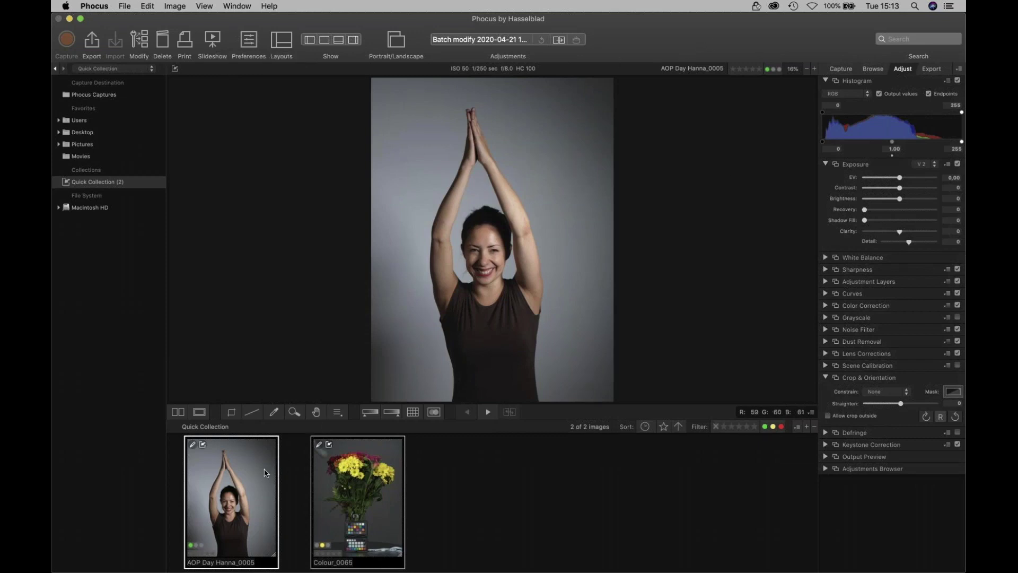
click(385, 476)
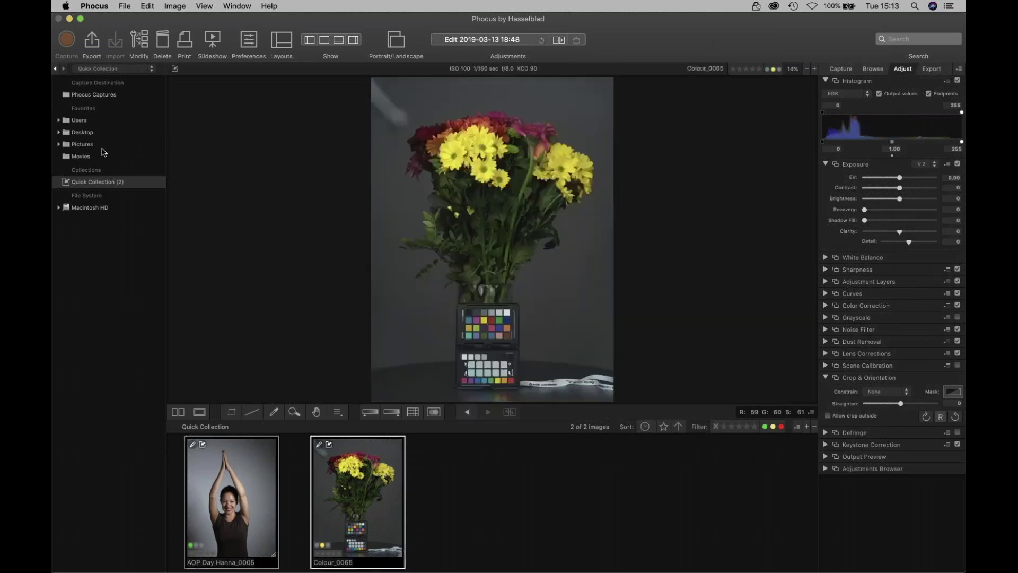
Step: Open the 35 Webinar files folder under Pictures and display image Venice_0011
click(59, 144)
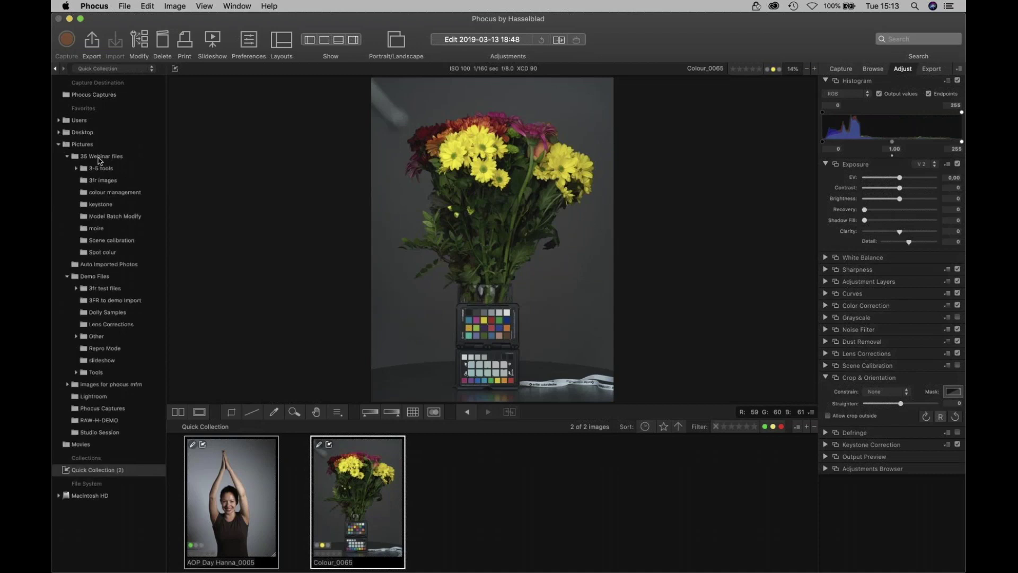
click(100, 159)
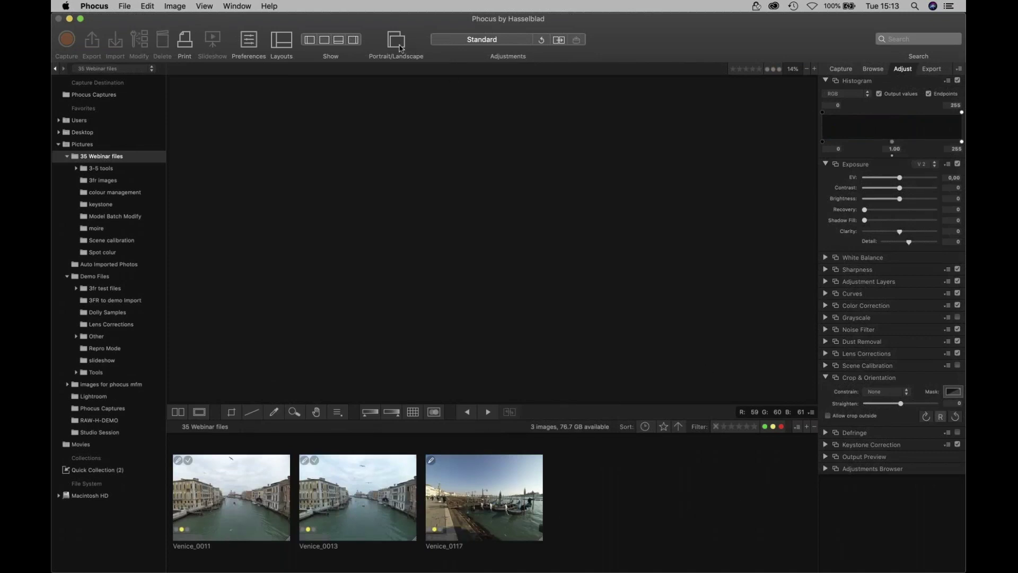
click(260, 511)
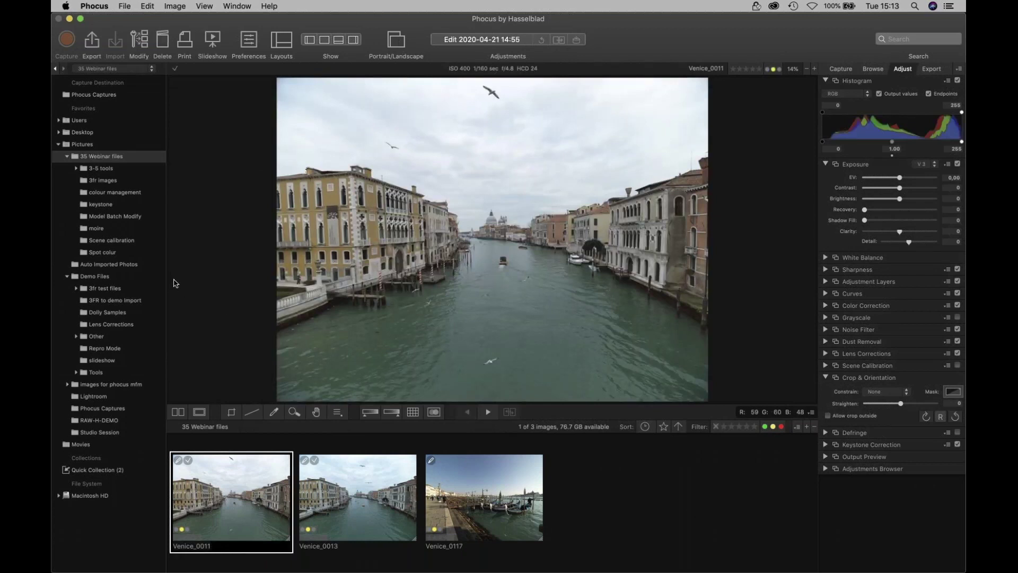
Step: Display image X1D Demo_9240593 from the Dolly Samples folder and switch the layout to place the thumbnails vertically beside the viewer
click(122, 313)
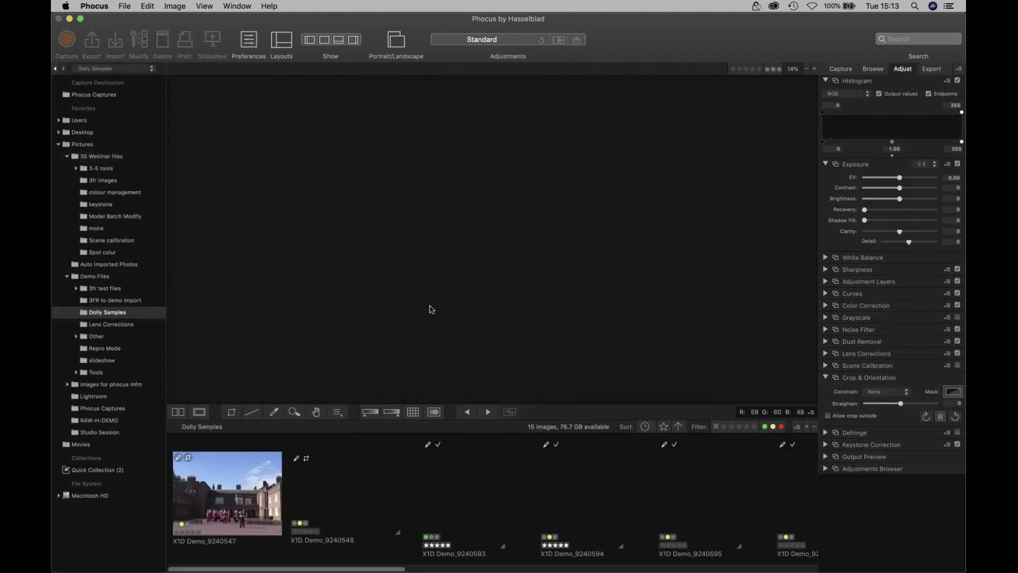
click(484, 471)
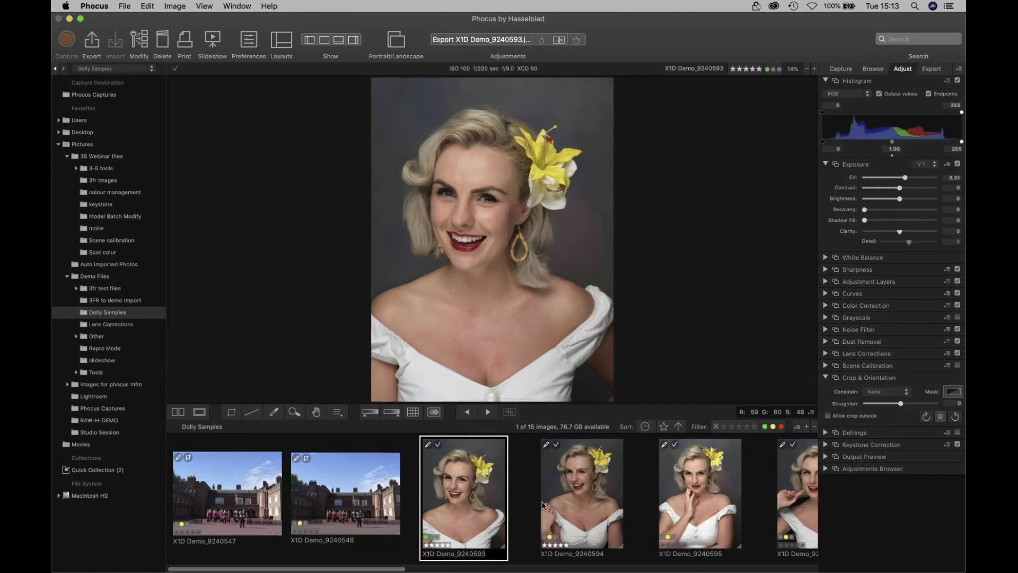
click(401, 42)
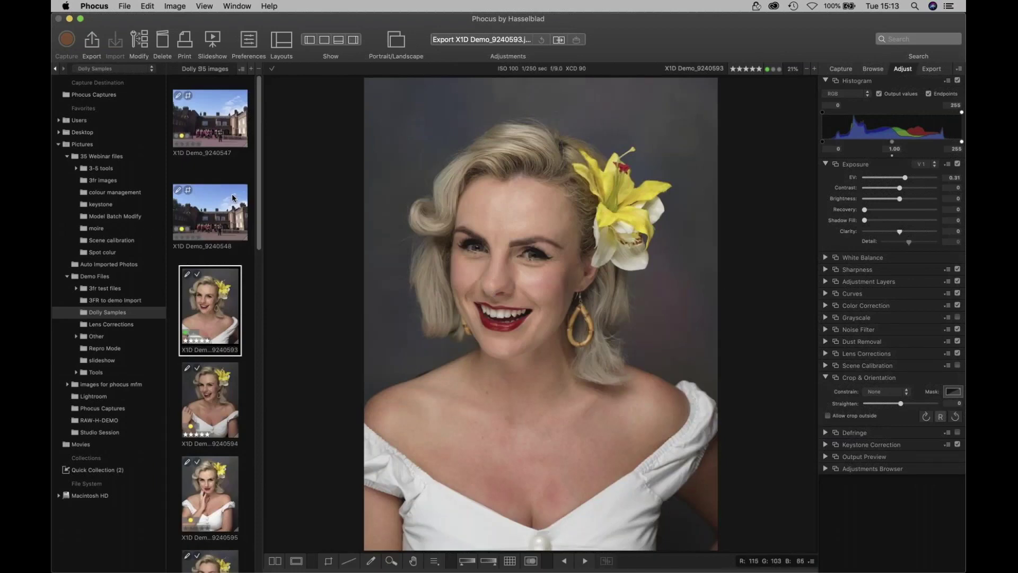
Step: Browse the Dolly Samples thumbnails and display images X1D Demo_9240595 and X1D Demo_9240596
drag(260, 222, 260, 300)
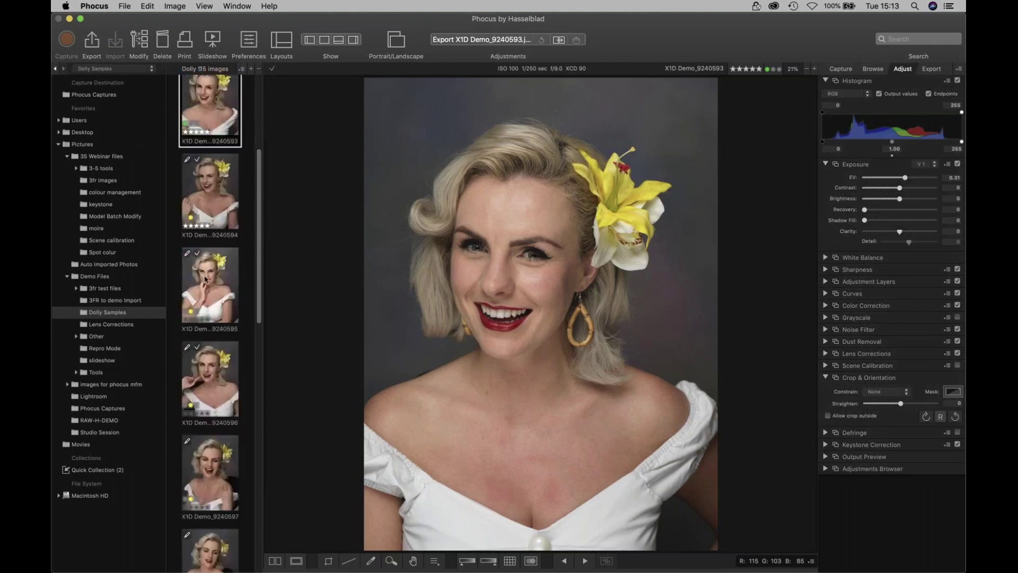
click(207, 281)
click(202, 386)
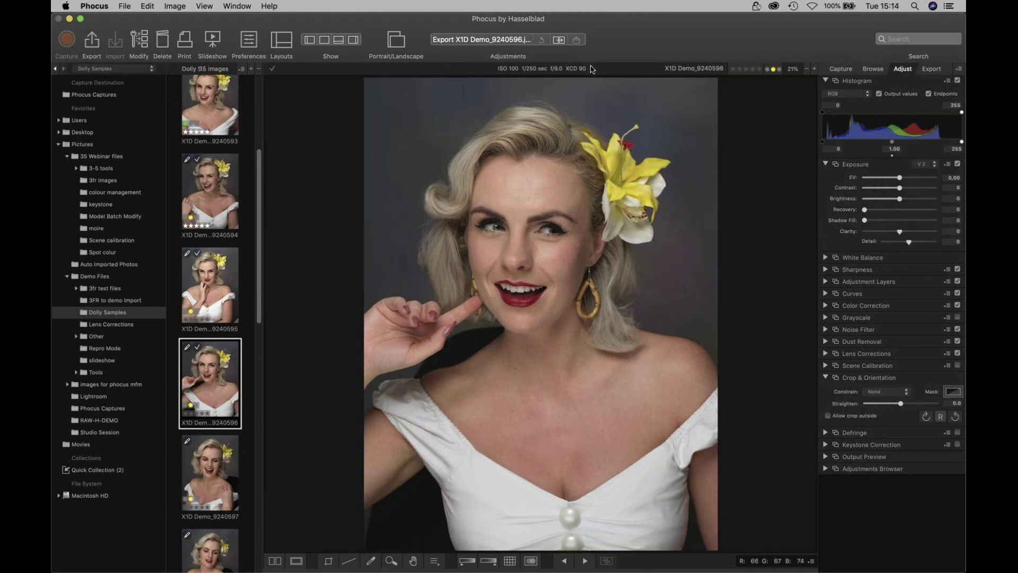
scroll(218, 202, up, 3)
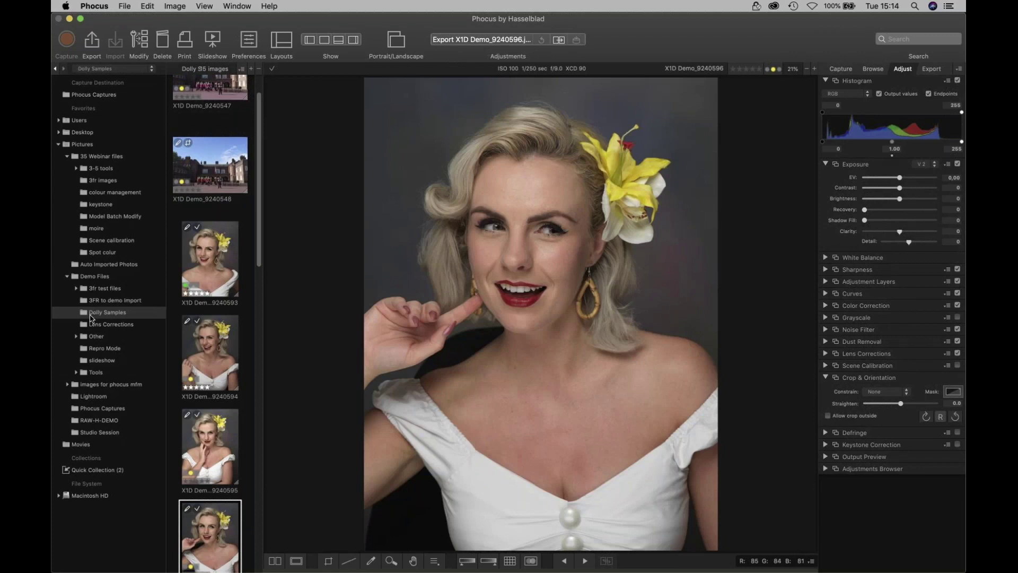
Step: Hide the folder browser and display image X1D Demo_9240548
click(311, 40)
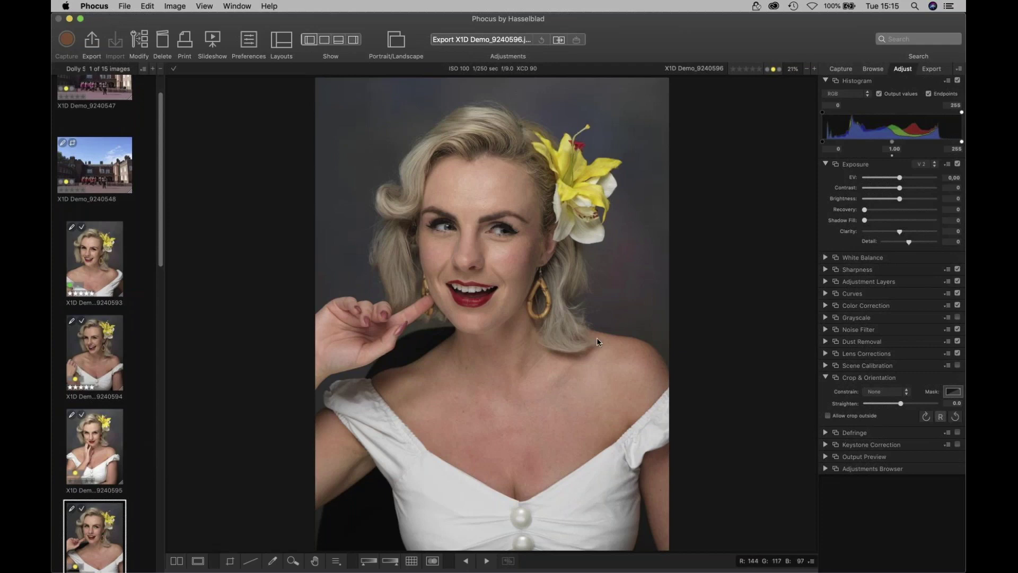
click(108, 171)
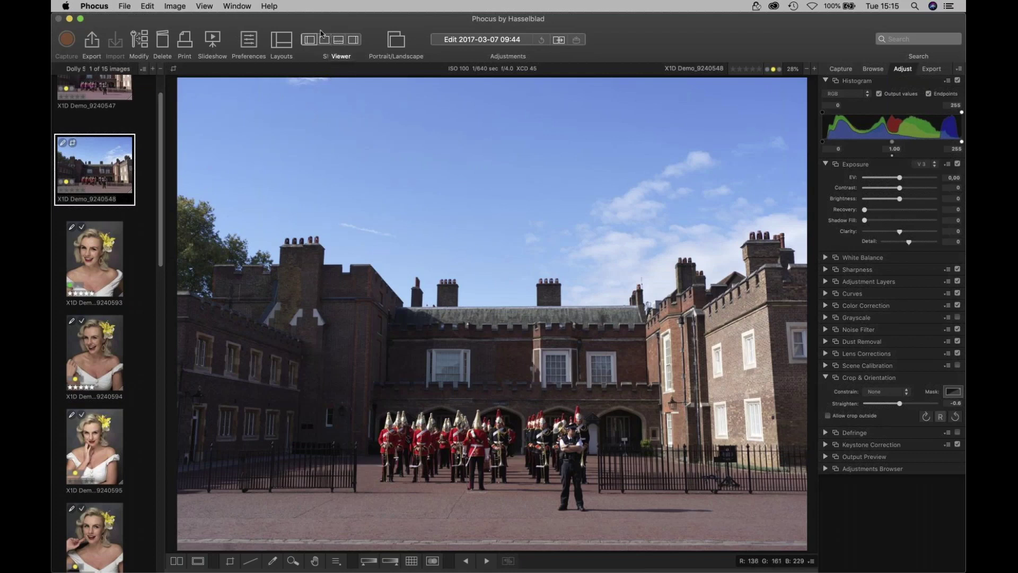
Step: Hide the viewer to fill the area with enlarged thumbnails, and bring back the viewer and folder browser
double_click(629, 215)
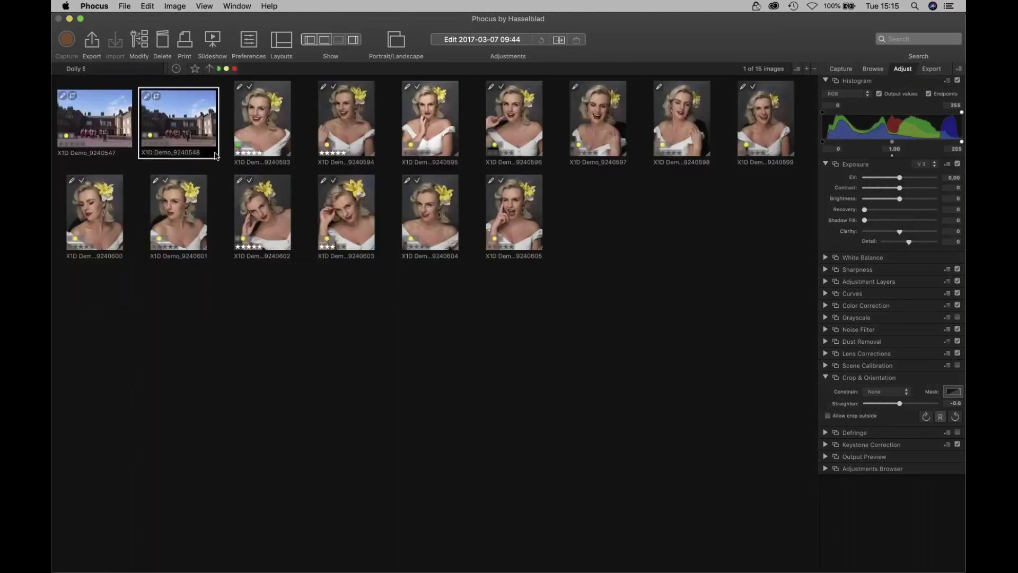
drag(214, 144, 380, 279)
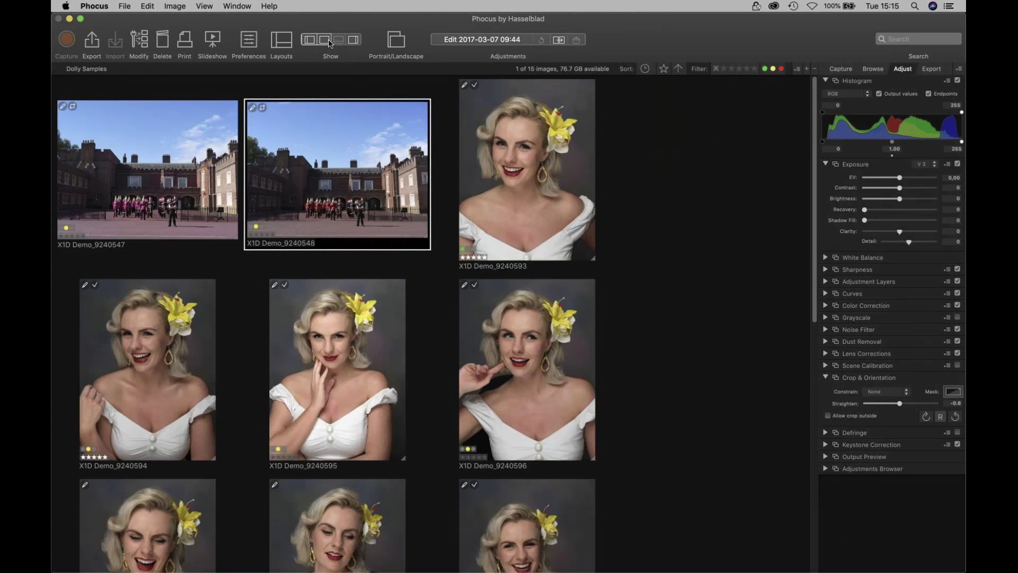
double_click(360, 133)
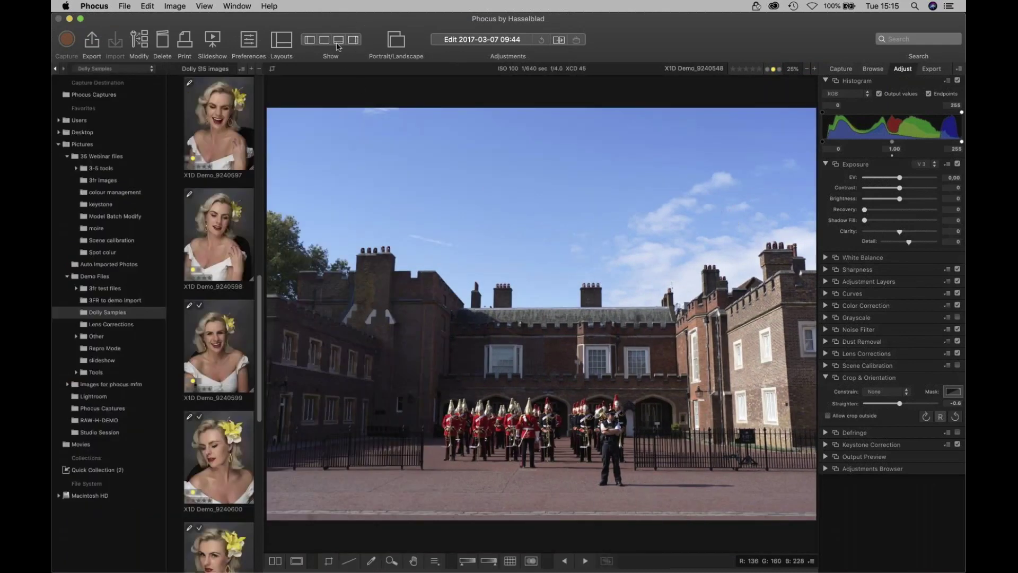
Step: Hide the adjustment tools to enlarge the viewer, and show them again
click(354, 41)
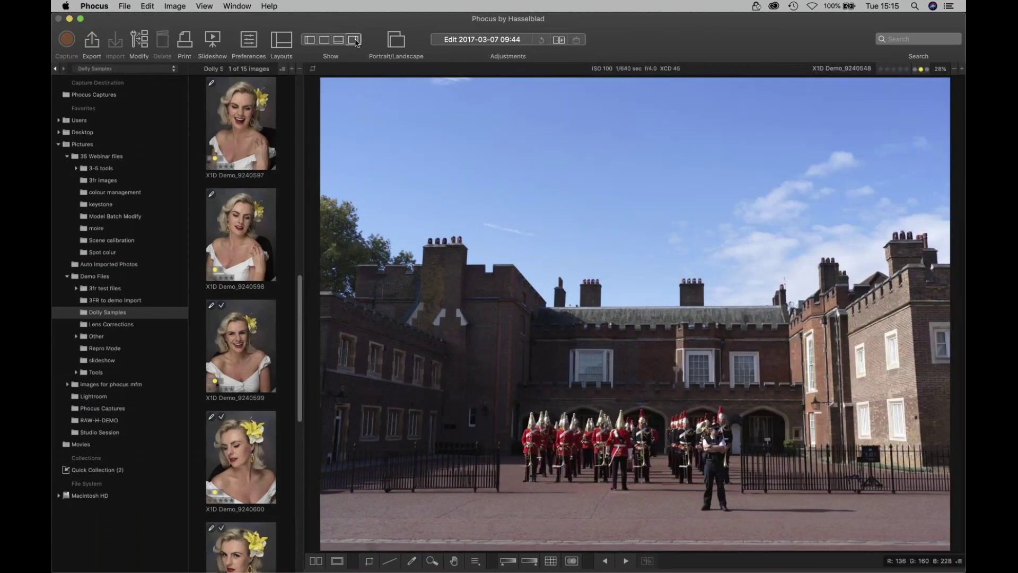
click(354, 41)
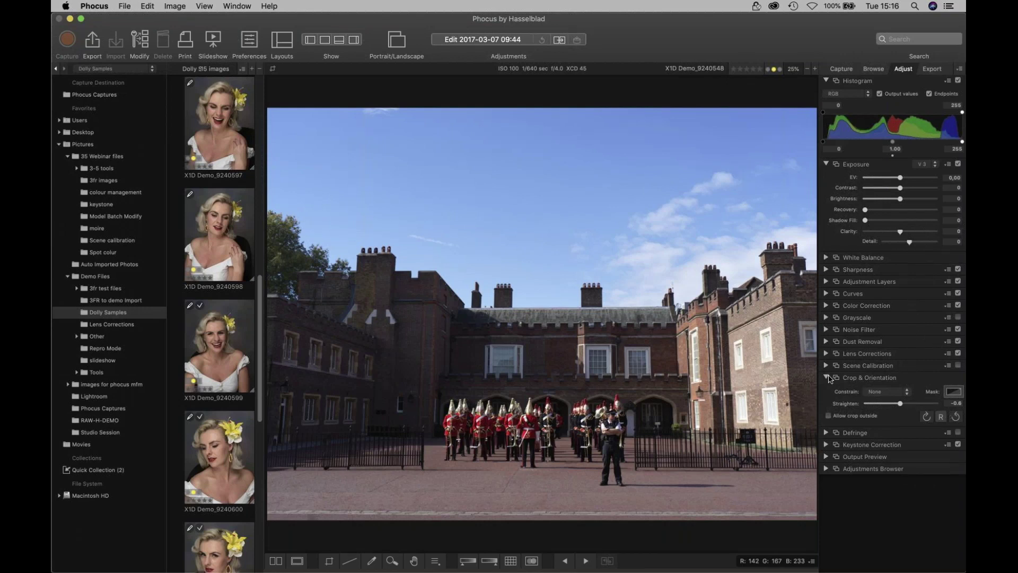
Step: Collapse the Crop & Orientation tool and look at the preset options for the Histogram tool
click(827, 378)
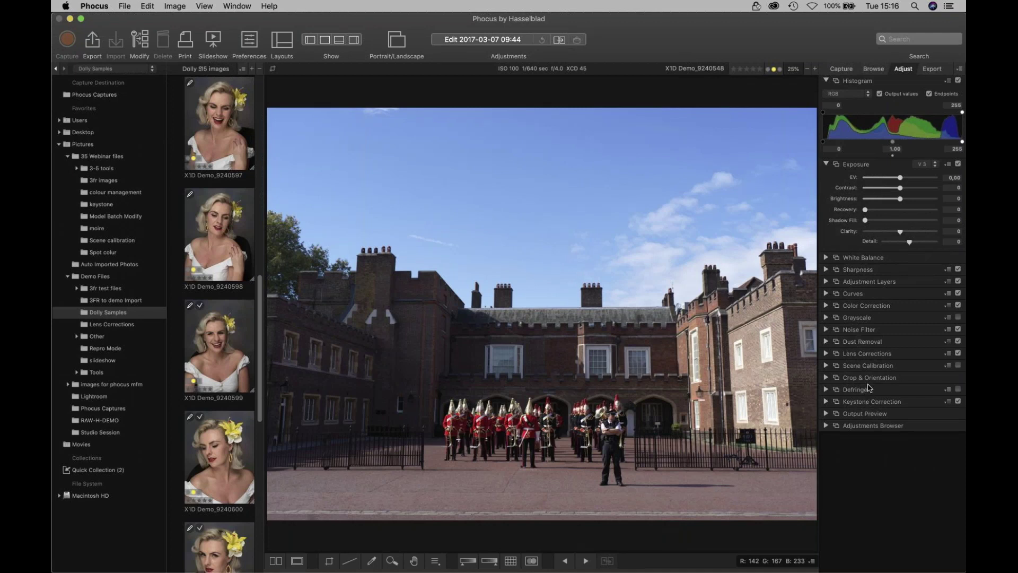
click(949, 81)
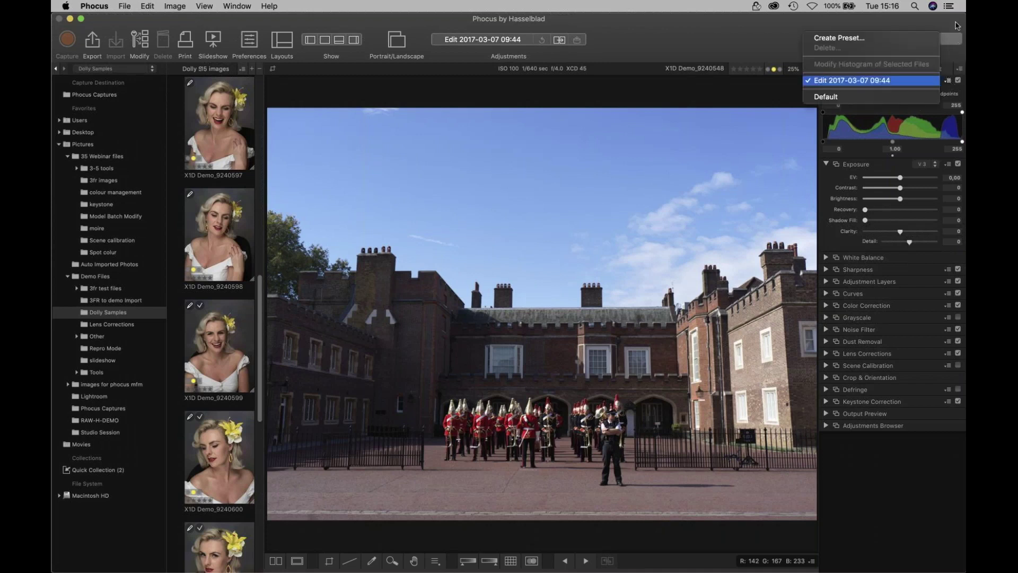
click(957, 26)
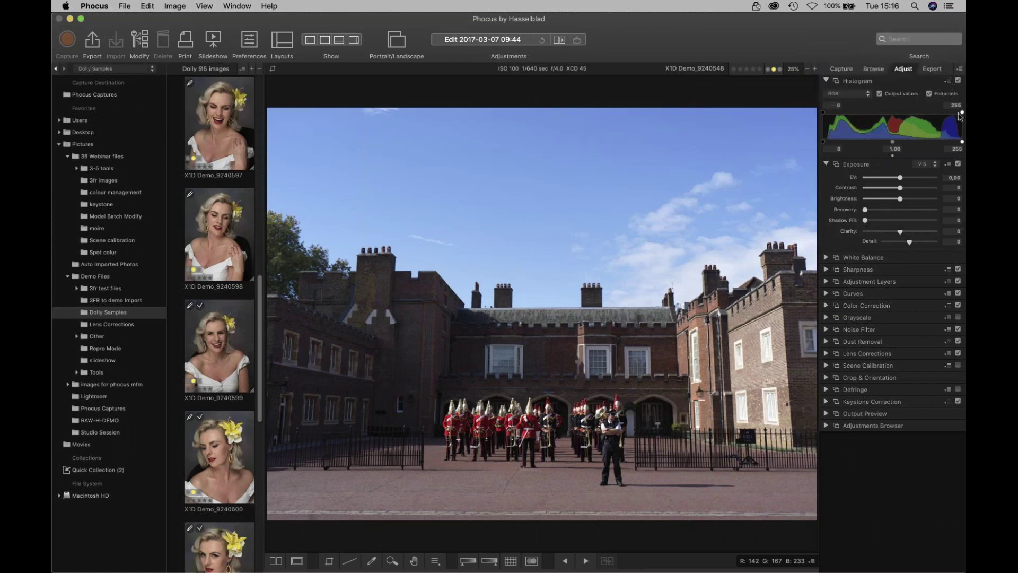
Step: Load the default tool set for the Adjust tools
click(949, 83)
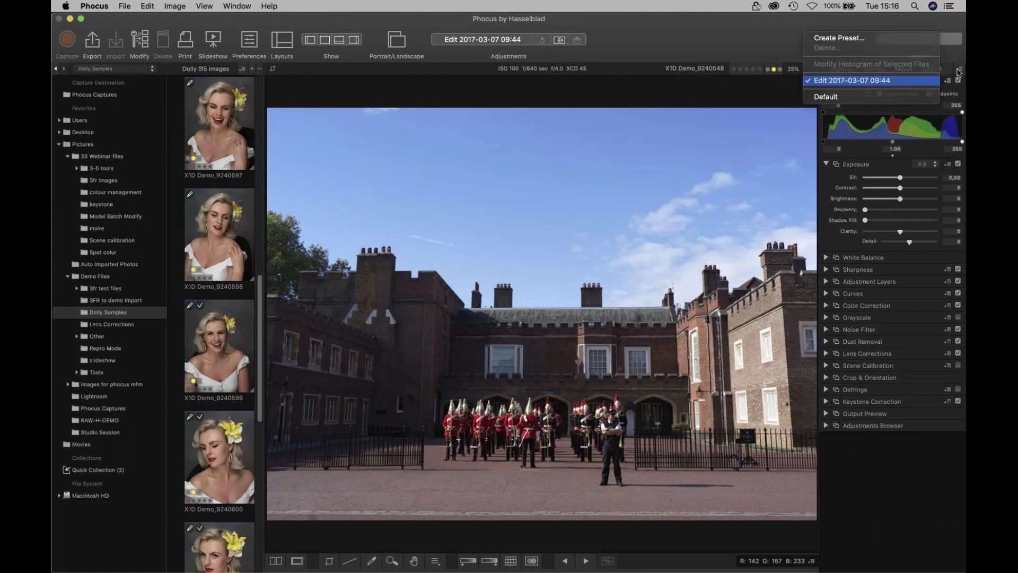
click(960, 72)
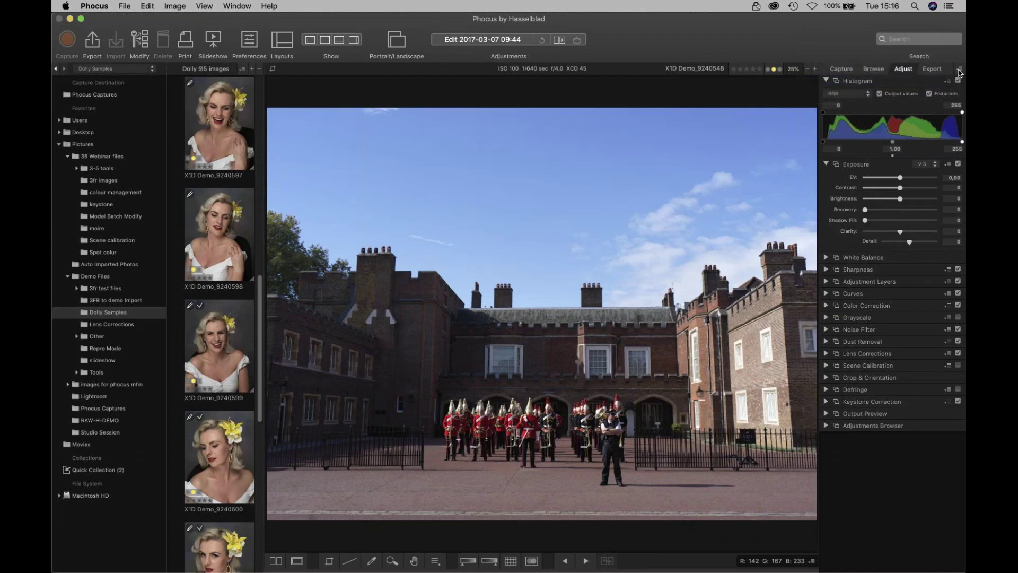
click(960, 71)
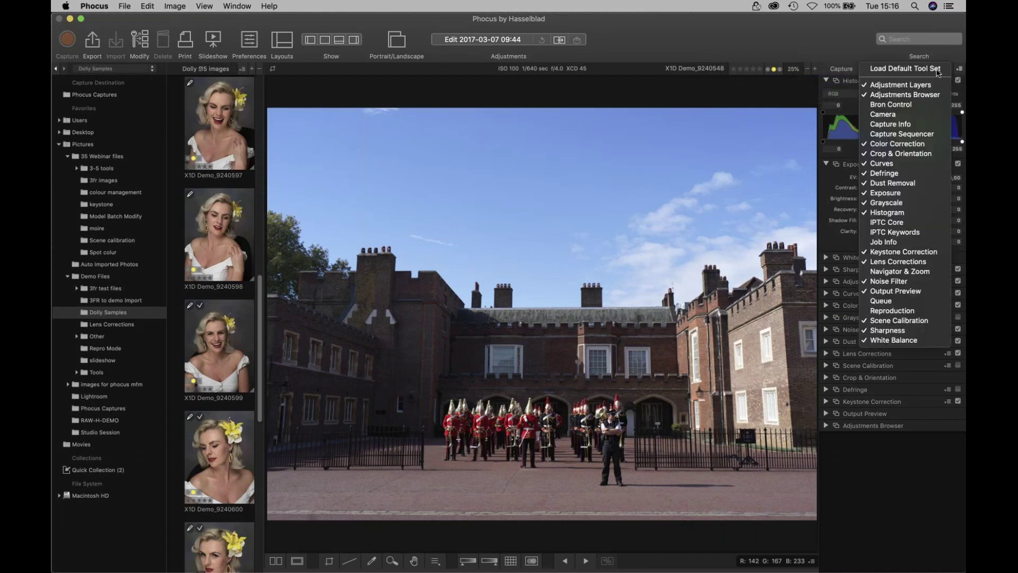
click(938, 73)
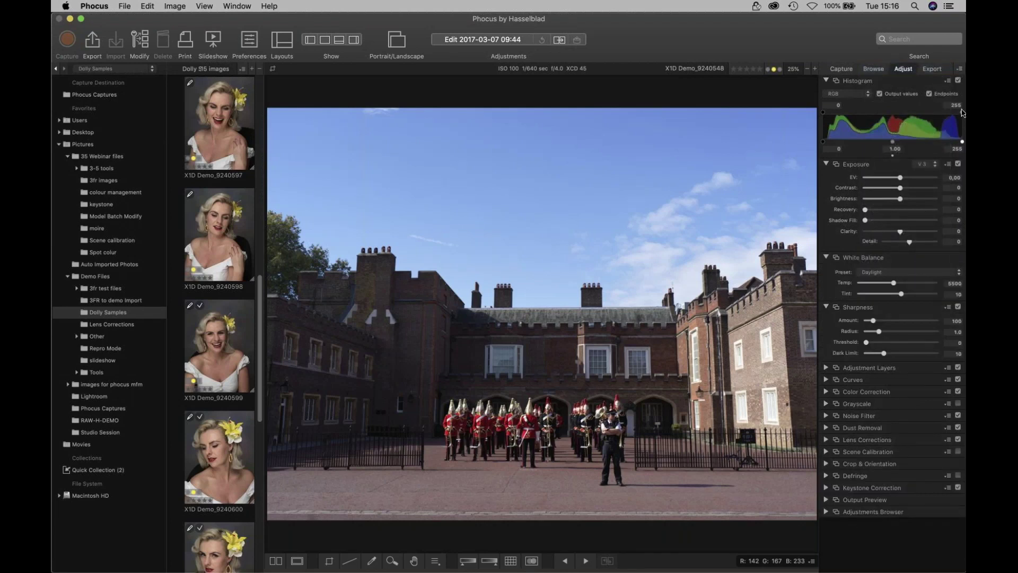
Step: Review the list of tools that can be added to or removed from the Adjust tools
click(960, 70)
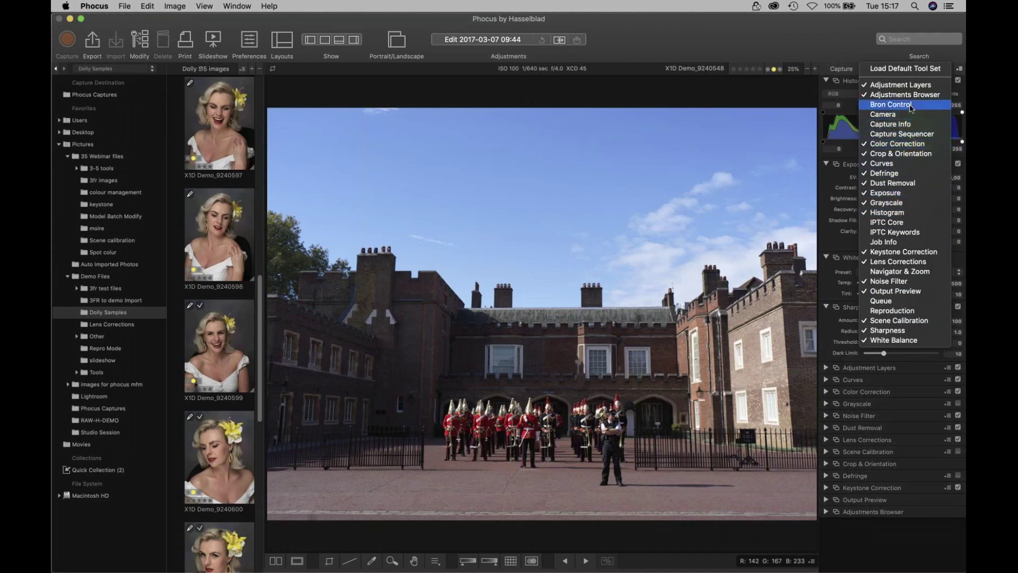
click(846, 45)
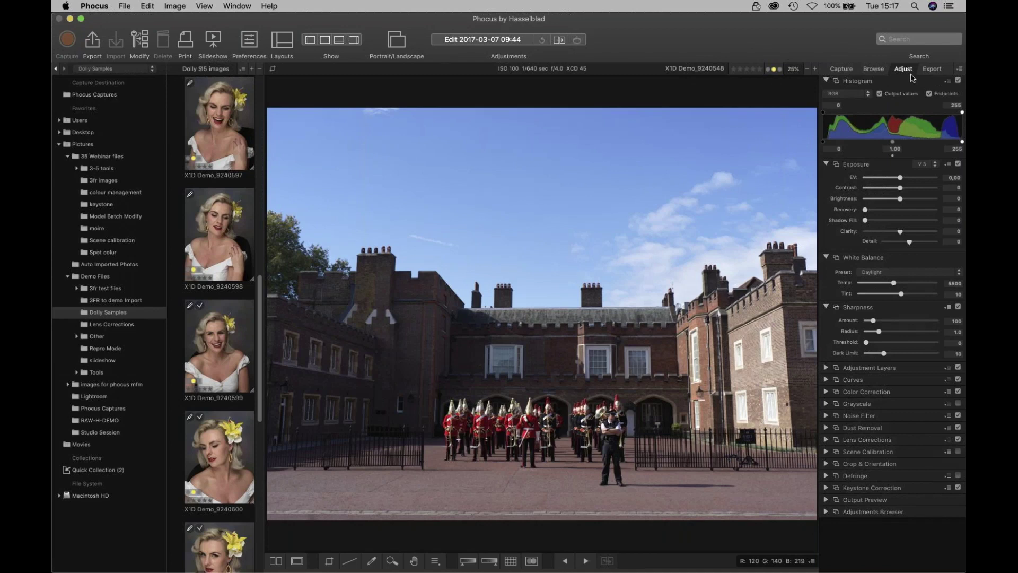
Step: View the Capture tools, examine the Capture Info and IPTC Core details among the Browse tools, and return to the Capture tools
click(843, 69)
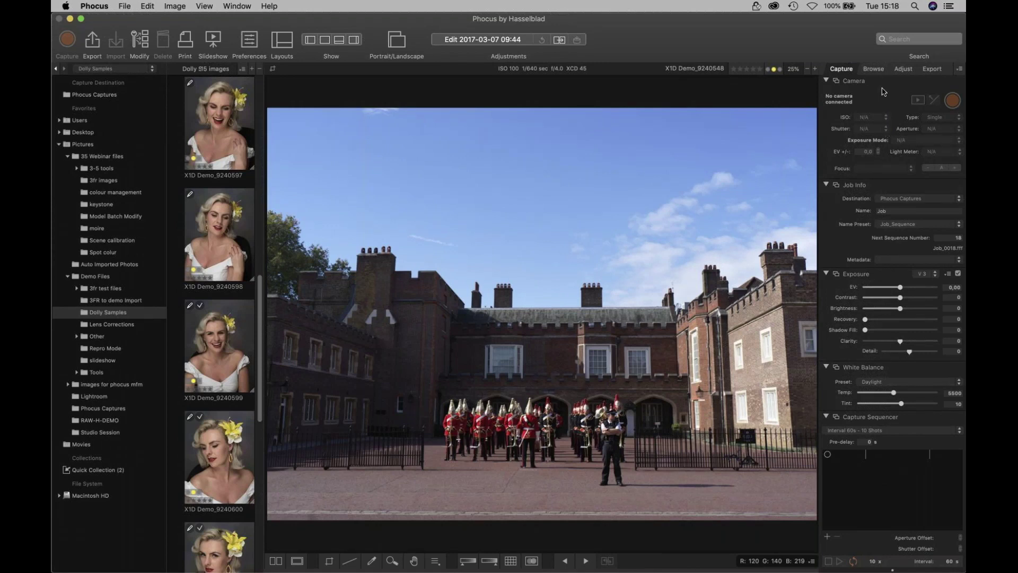
click(877, 70)
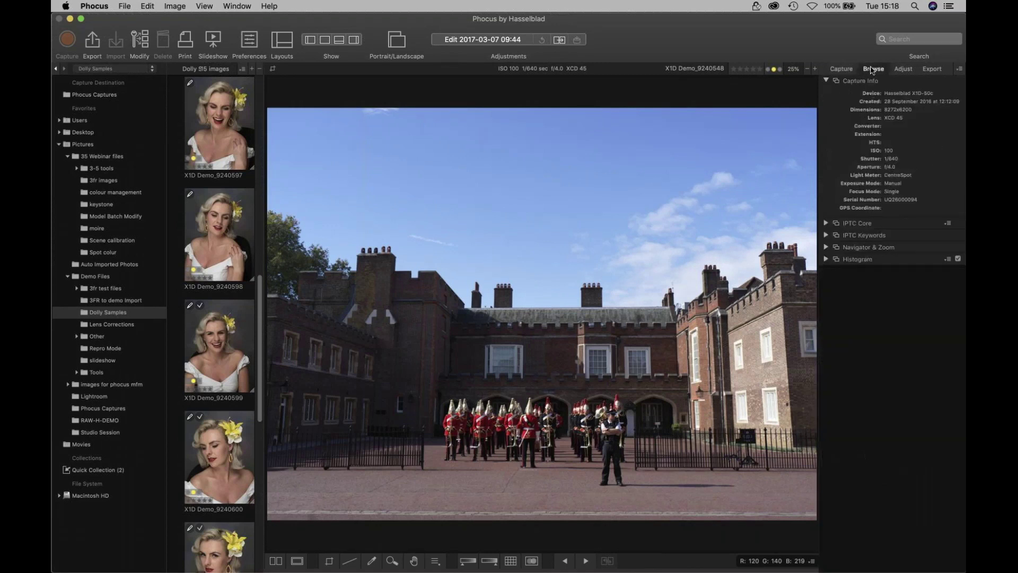
click(825, 223)
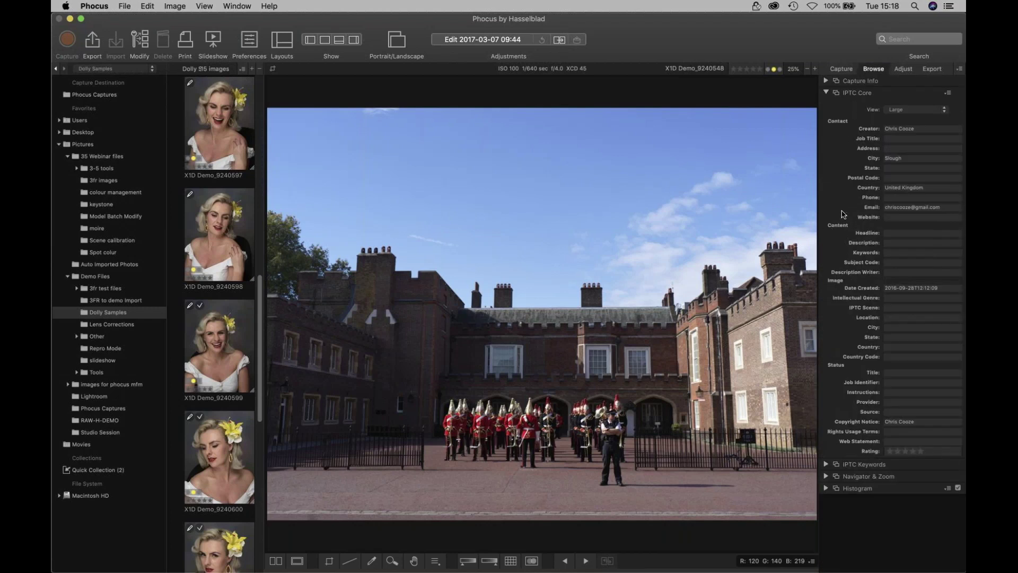
click(827, 81)
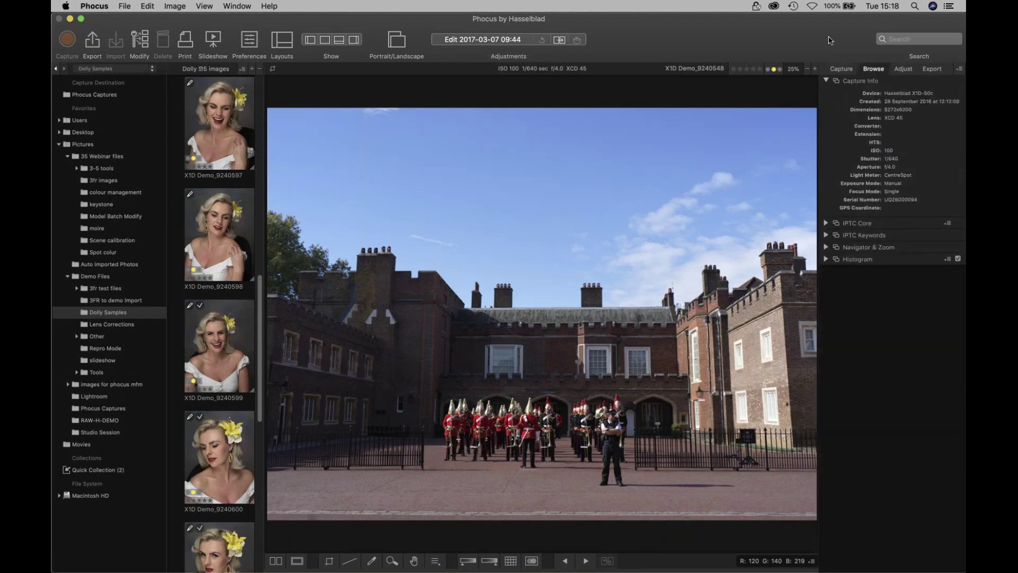
click(827, 81)
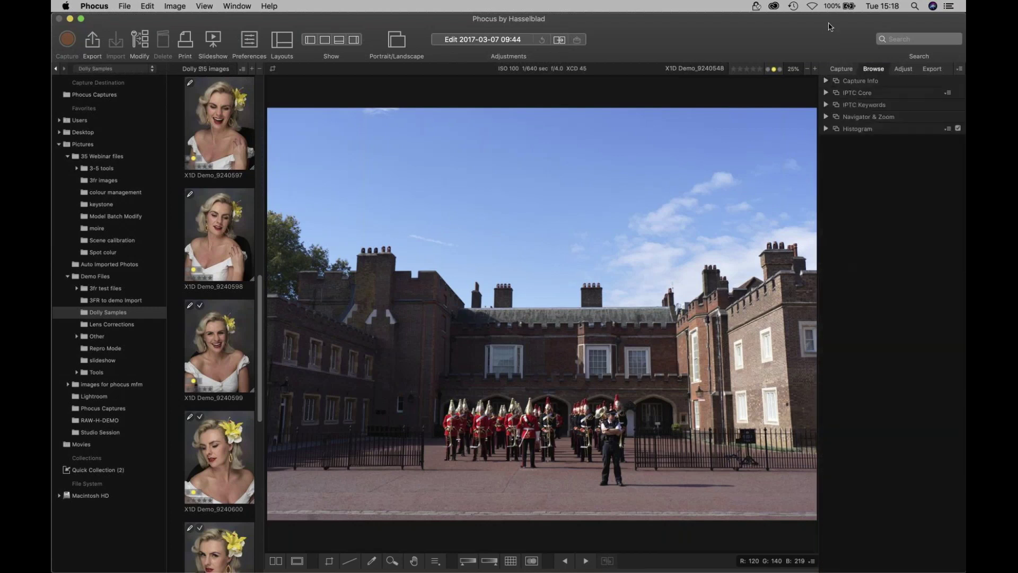
click(841, 69)
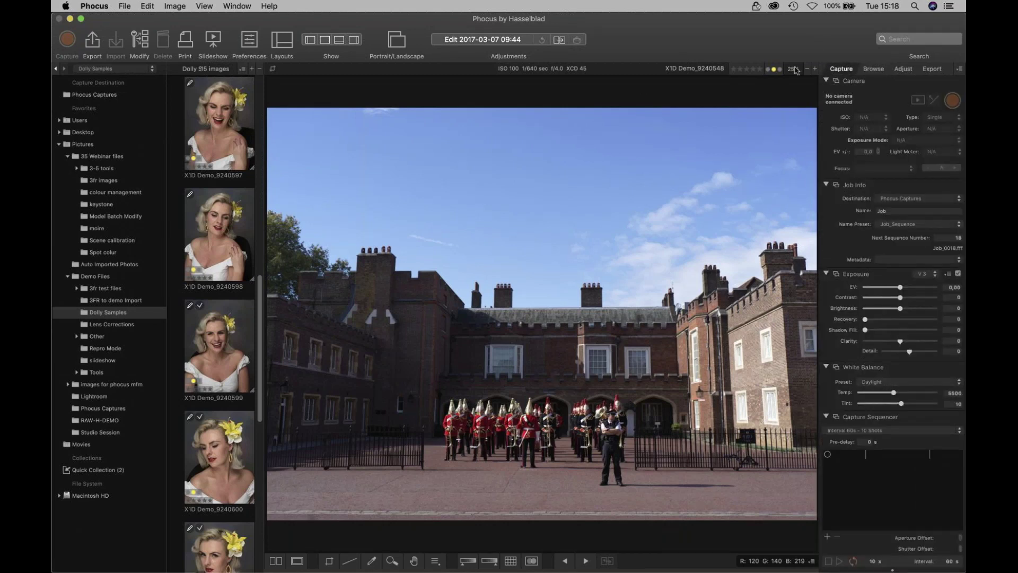
Step: Review the available image, view and window commands without changing anything
click(175, 6)
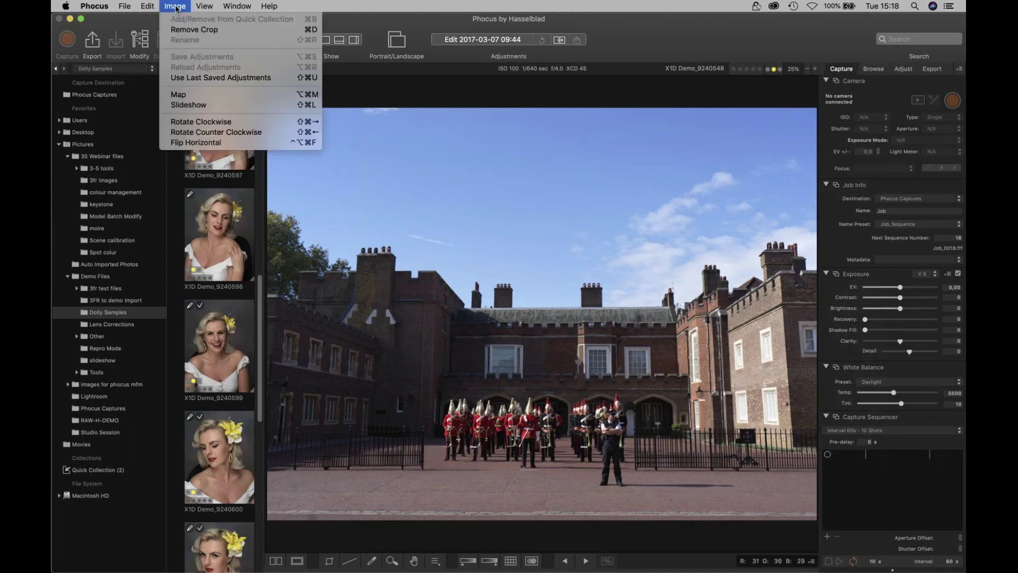
mouse_move(200, 7)
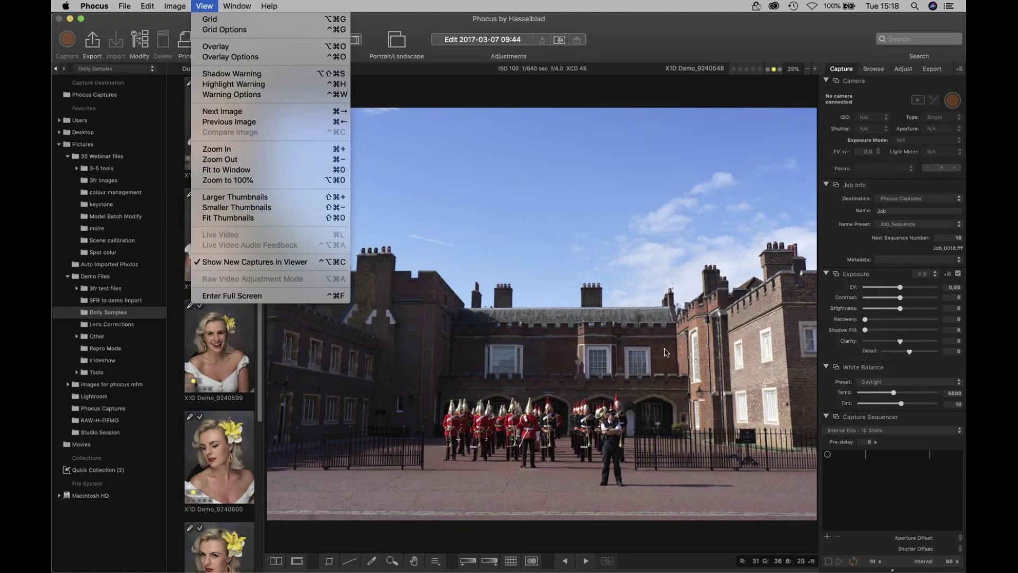
click(234, 84)
click(236, 5)
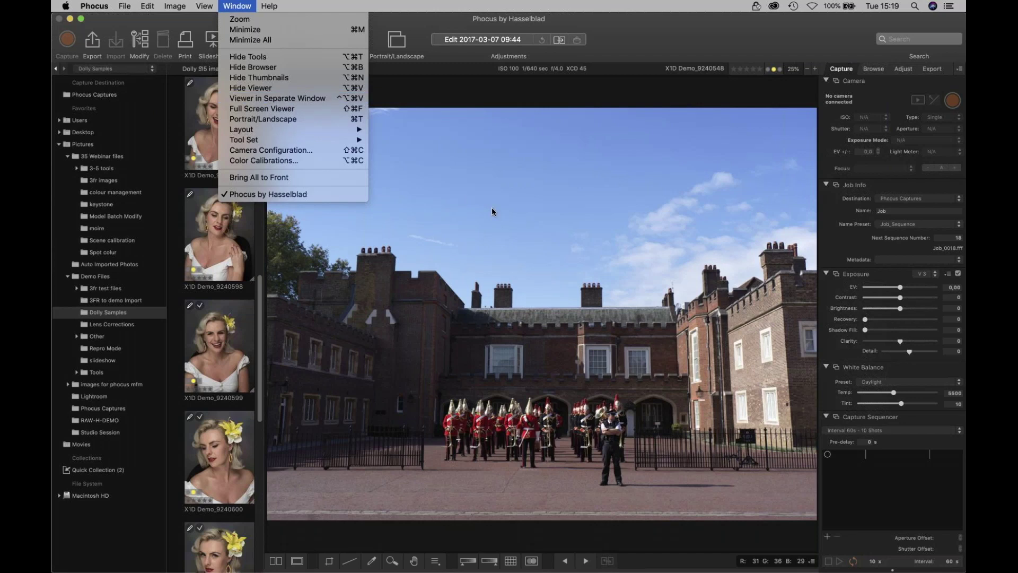
click(666, 40)
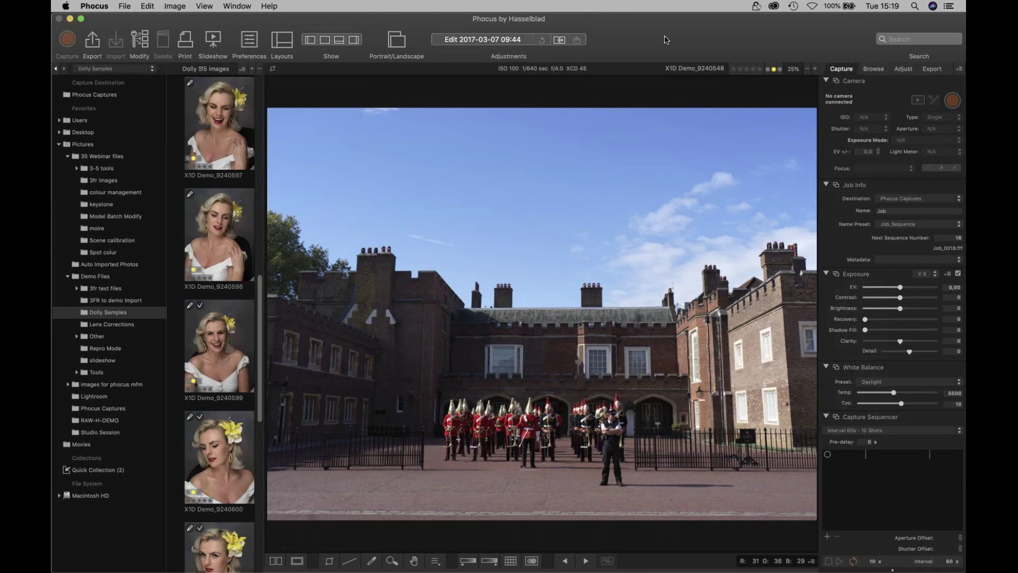
Step: Compare the Adjust and Browse tool sets, examining the Capture Info, IPTC Core and IPTC Keywords details for the selected image
click(900, 71)
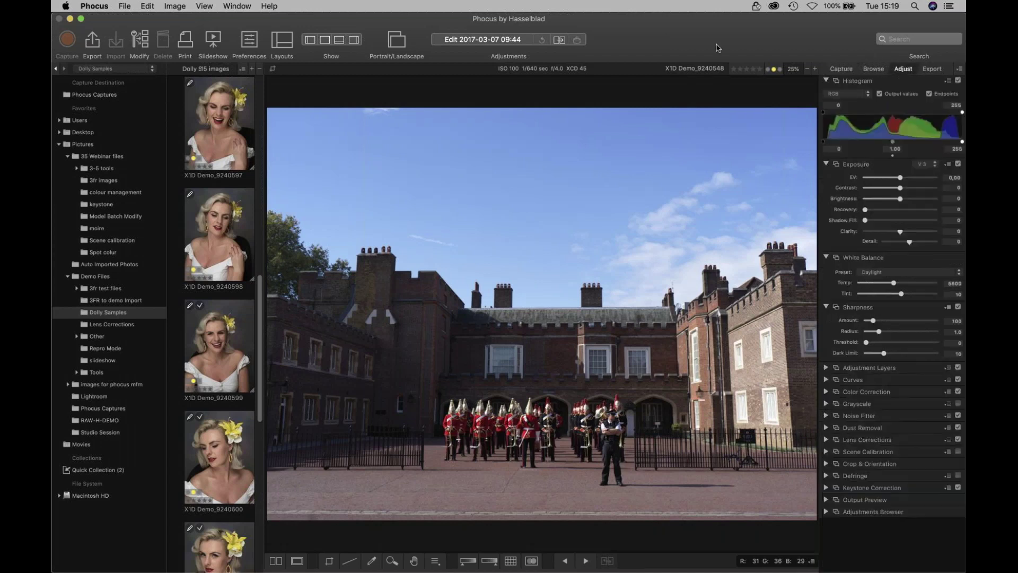
click(875, 69)
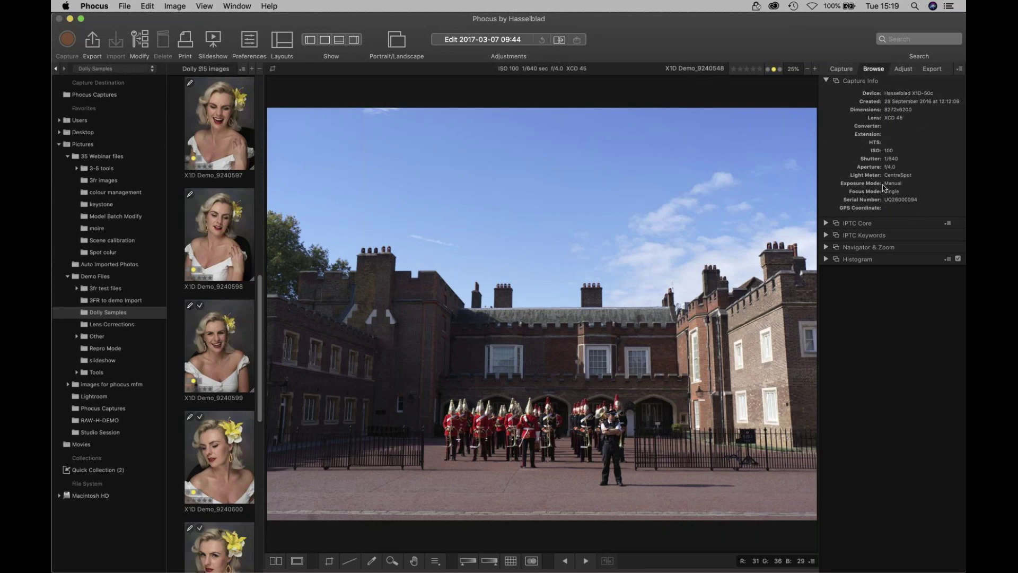
click(826, 224)
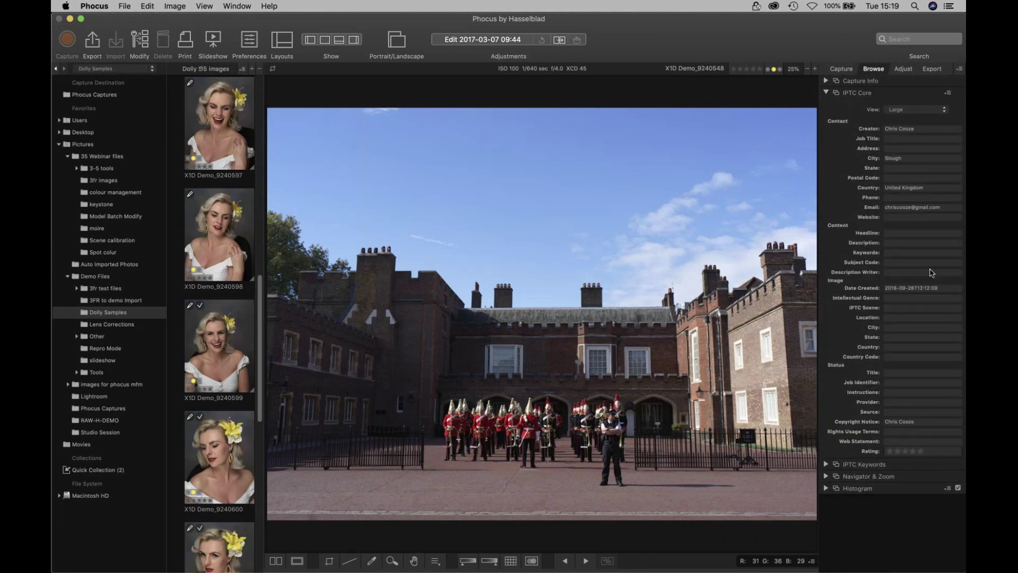
click(909, 215)
click(826, 464)
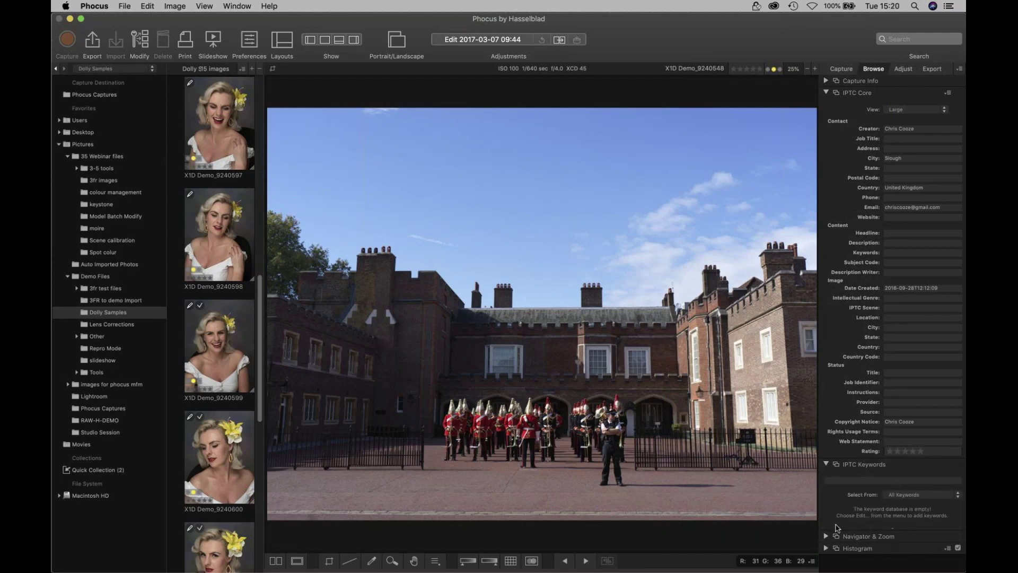
click(827, 465)
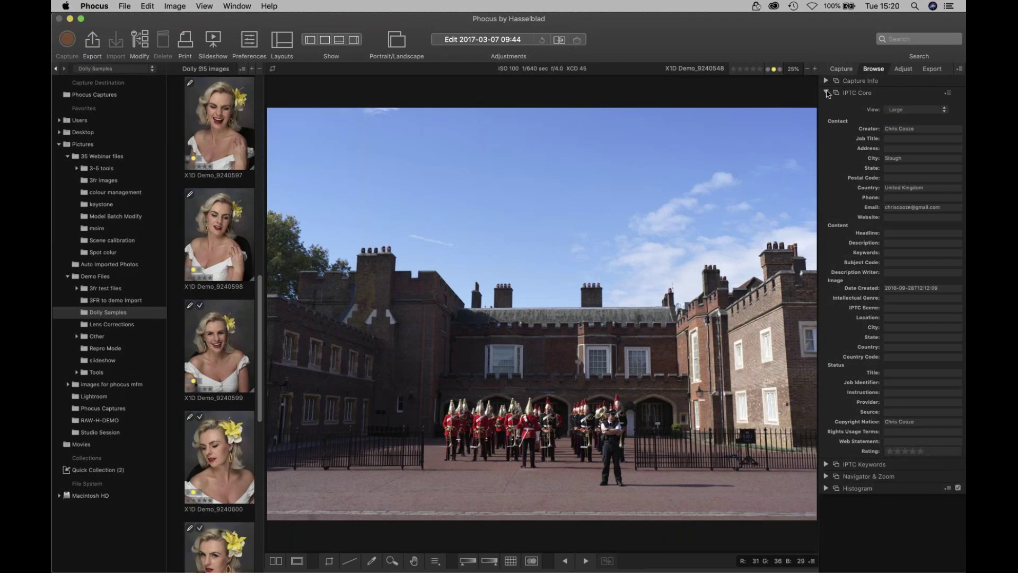
click(827, 94)
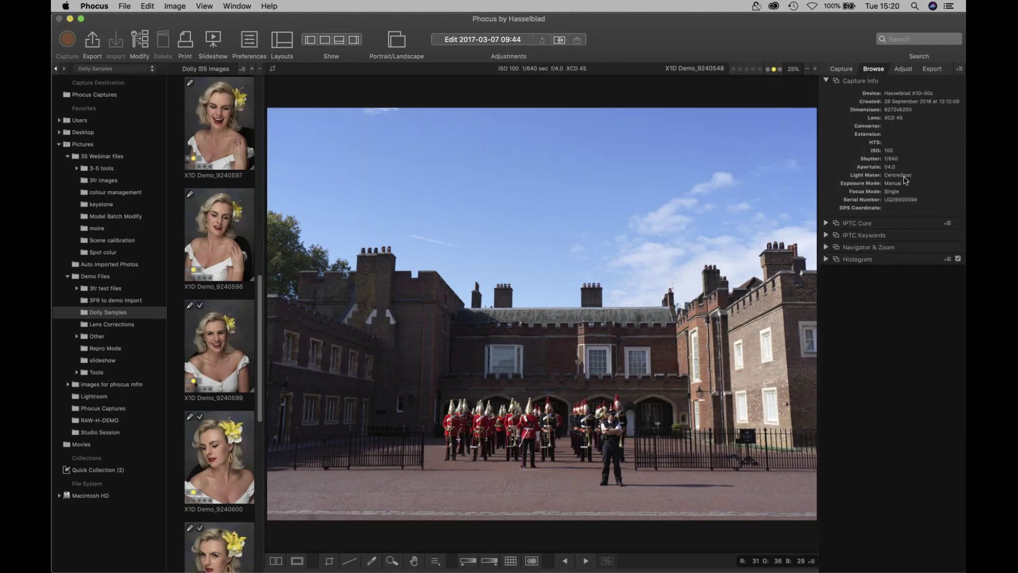
Step: Show the Adjust tools and move Adjustment Layers up to sit between Exposure and White Balance
key(super+3)
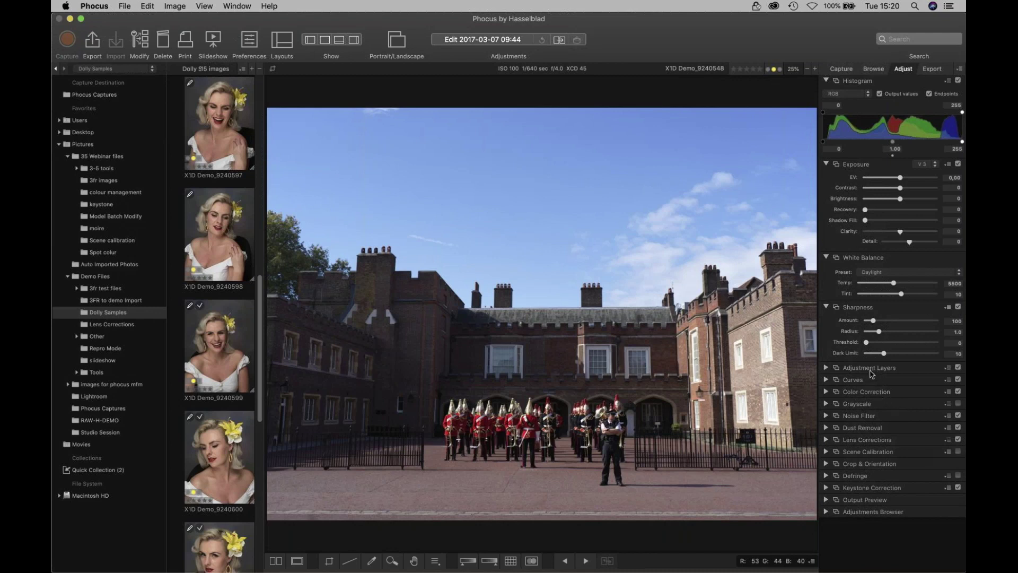
drag(871, 373, 876, 261)
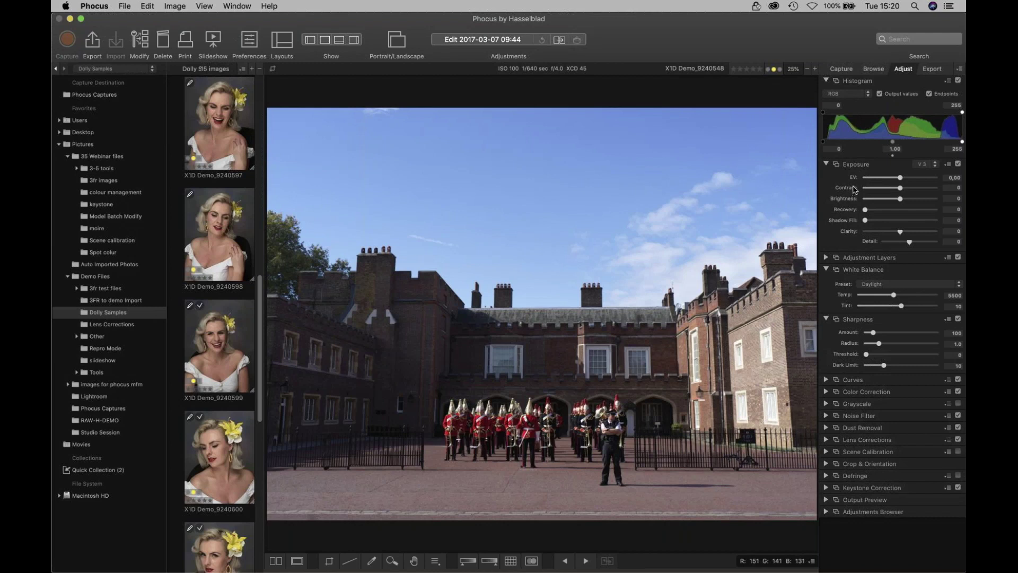
Step: Add Navigator & Zoom to the Adjust tool set and float it over the right part of the displayed photo
click(957, 71)
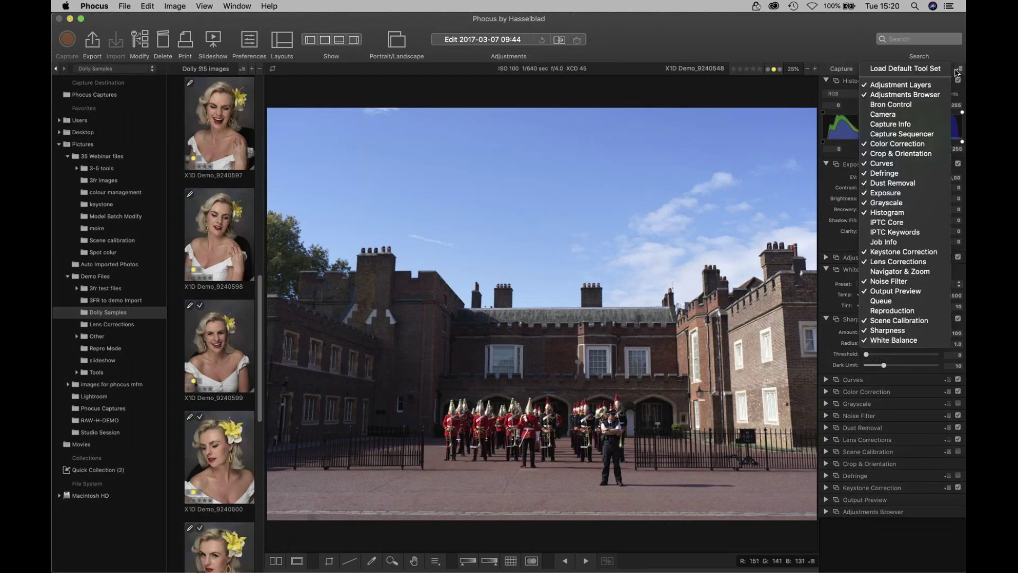
click(891, 272)
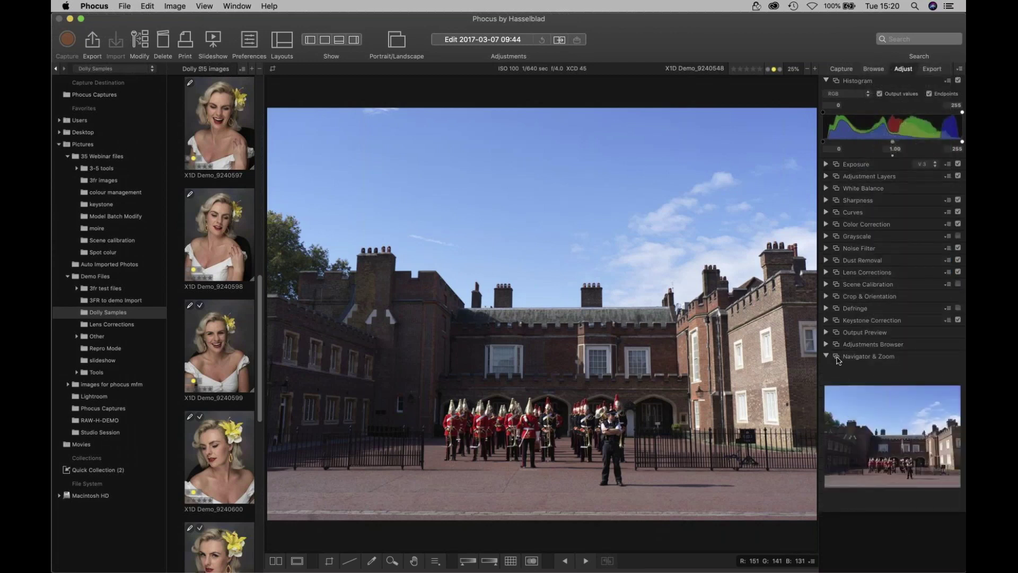
click(839, 361)
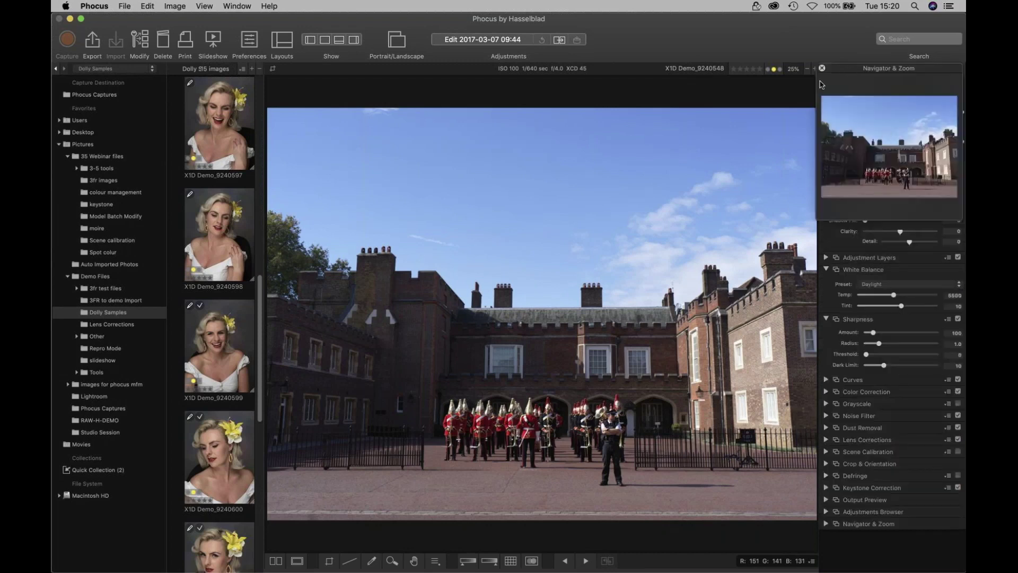
drag(851, 73, 680, 159)
drag(535, 180, 471, 357)
drag(536, 361, 746, 254)
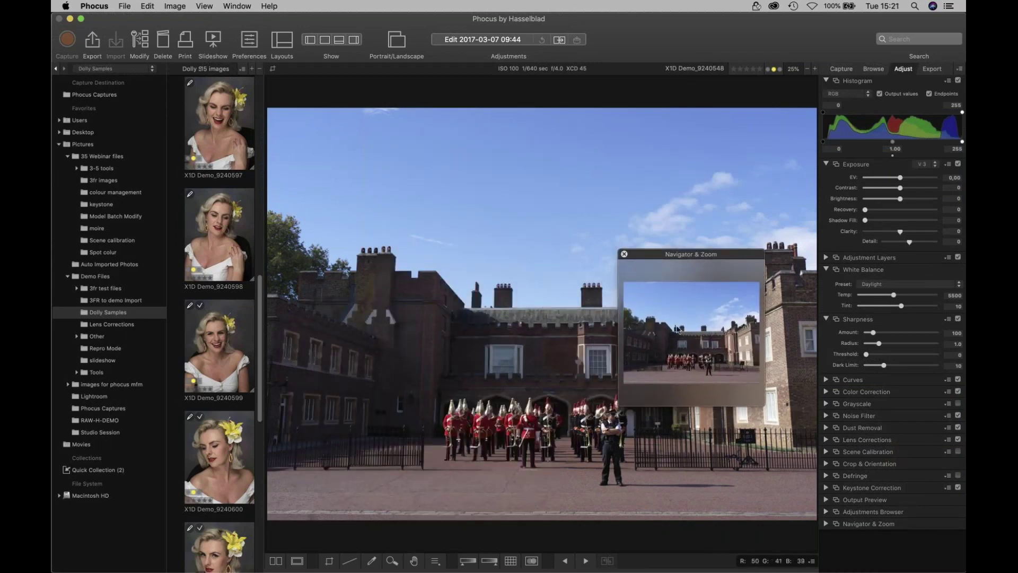
Step: Zoom in to 100% on the guardsmen, shift the magnified area to the building's roofline using the floating navigator, and close the navigator
click(392, 561)
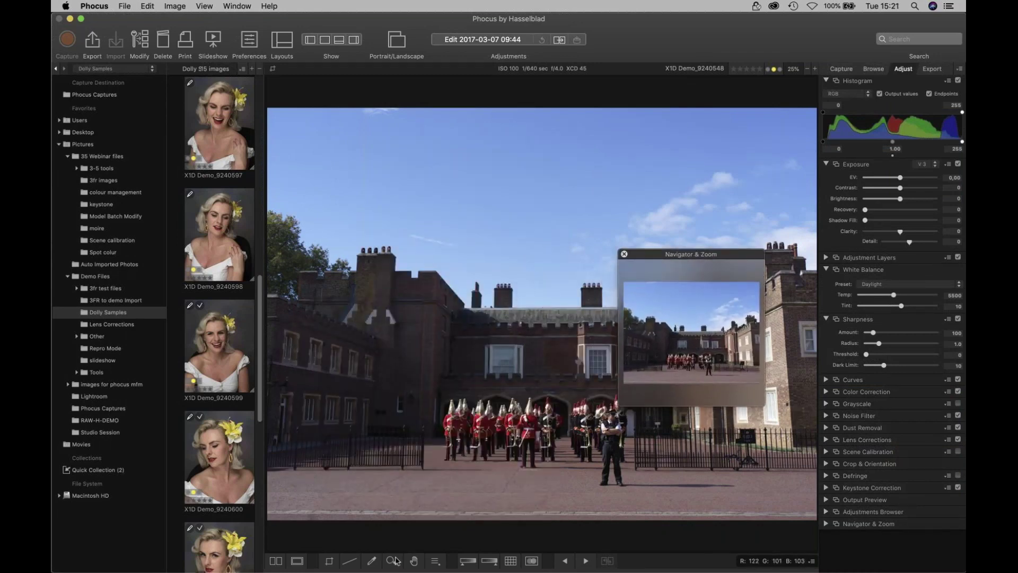
click(464, 410)
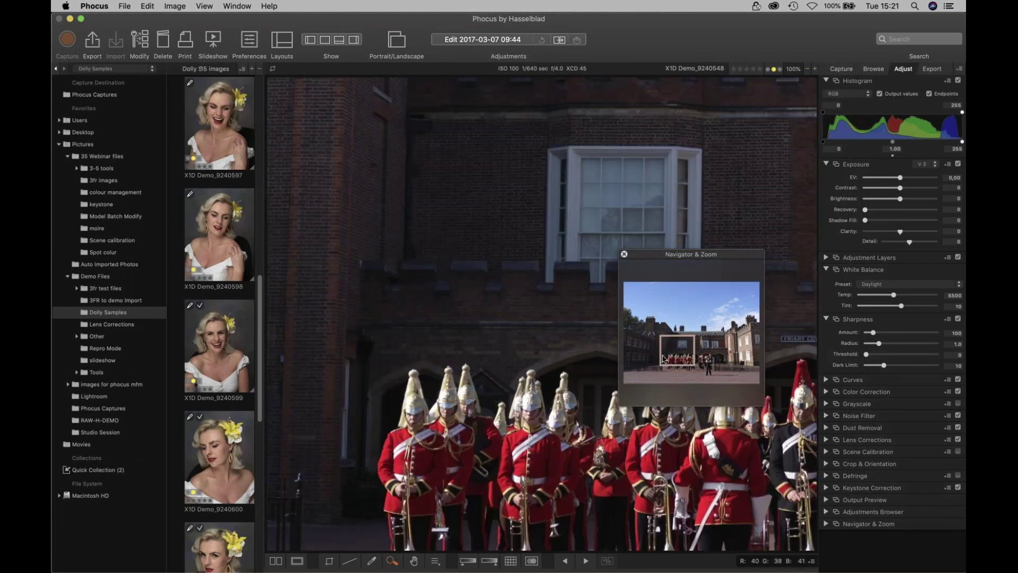
drag(677, 351, 705, 363)
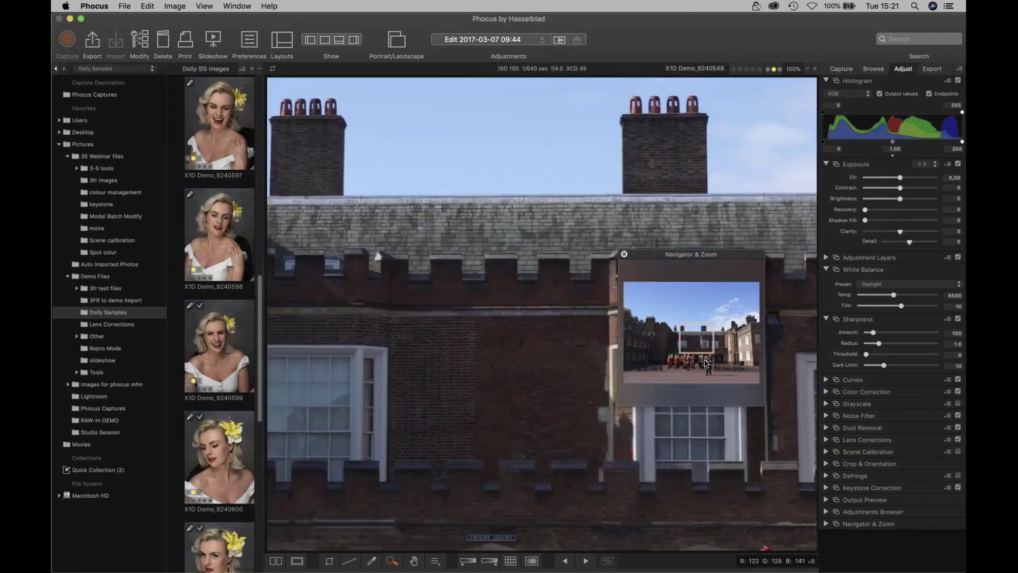
click(624, 254)
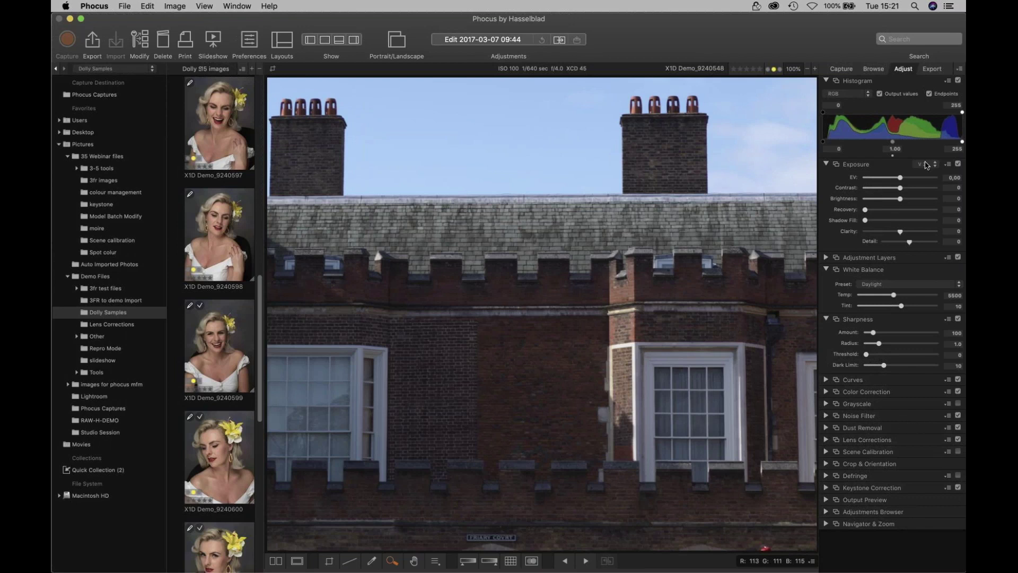
Step: Review the list of tools available for Adjust and the Export tools with Output Preview expanded, and return to the Adjust tools
click(961, 71)
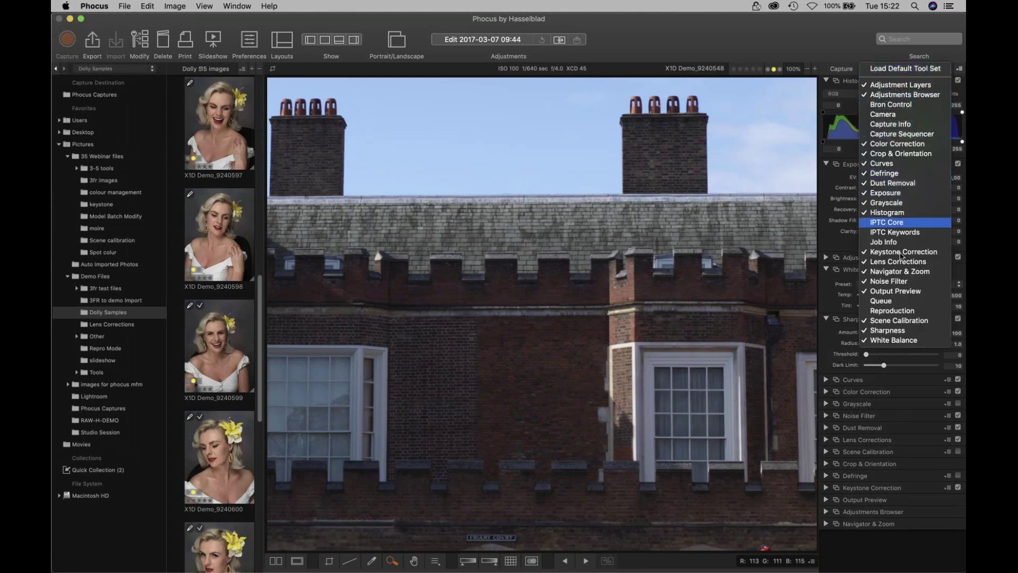
click(855, 47)
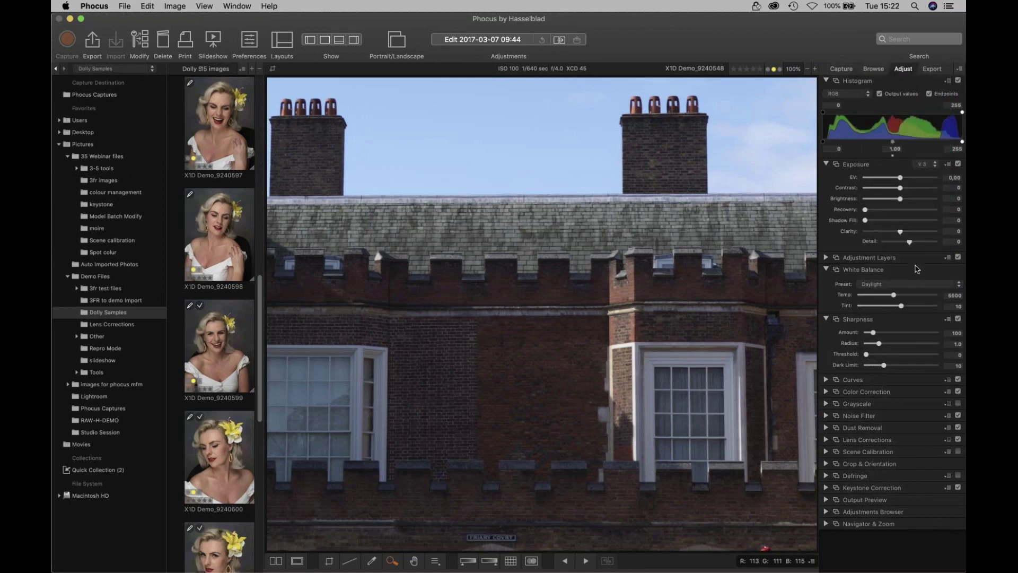
click(933, 71)
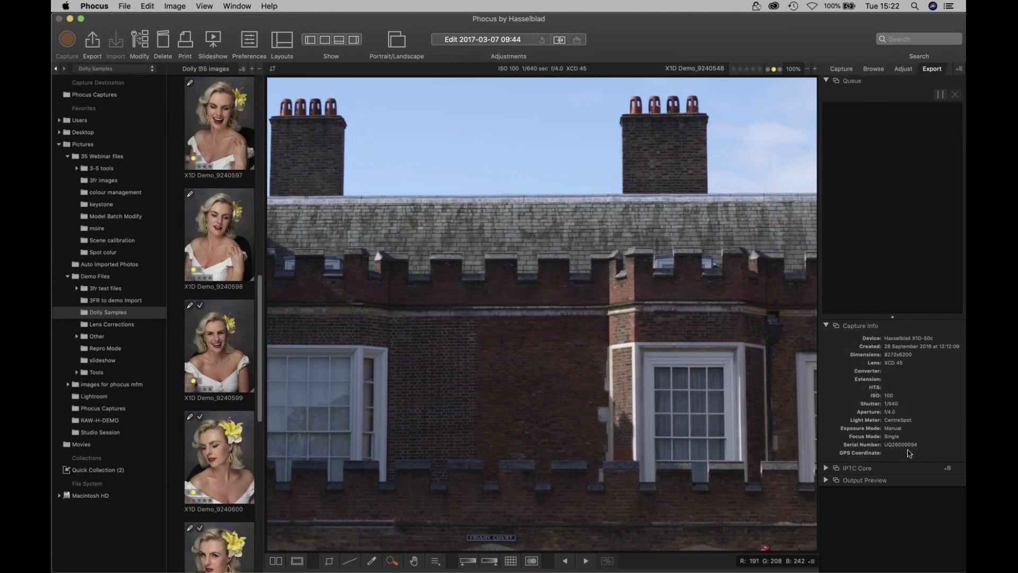
click(854, 481)
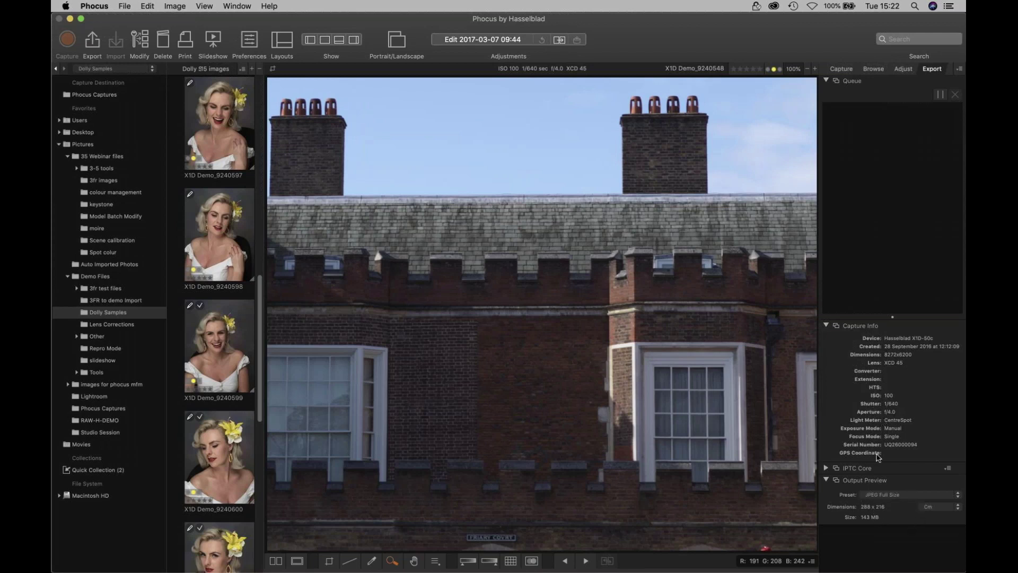
click(904, 70)
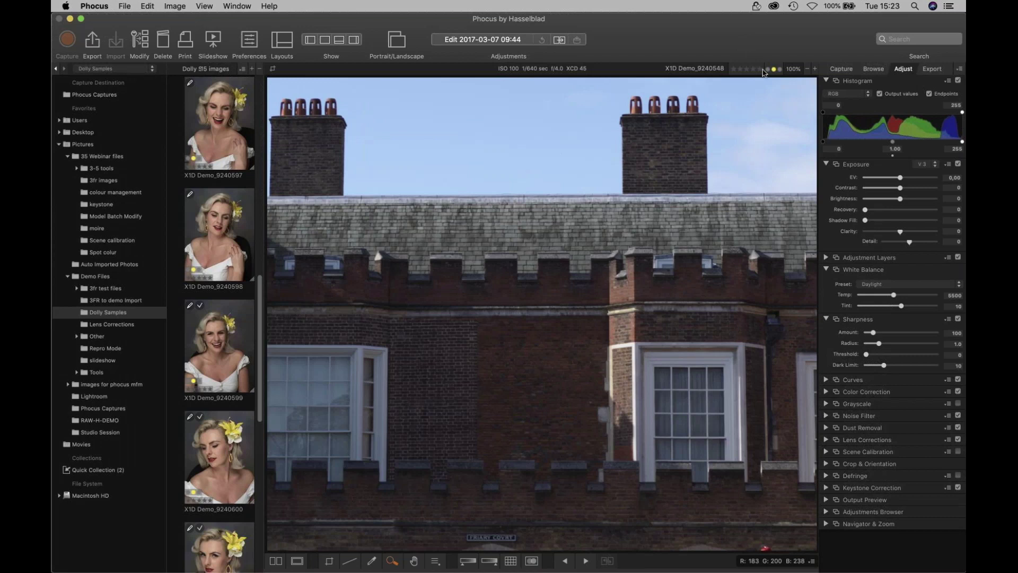
Step: Open the 3fr images folder inside 35 Webinar files and widen the thumbnail browser
click(102, 181)
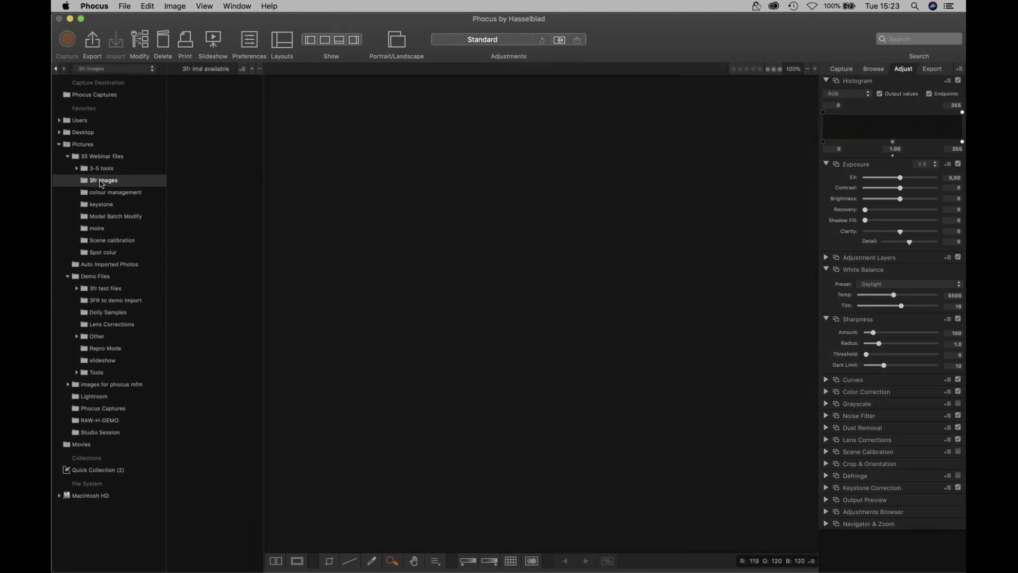
drag(262, 279, 286, 280)
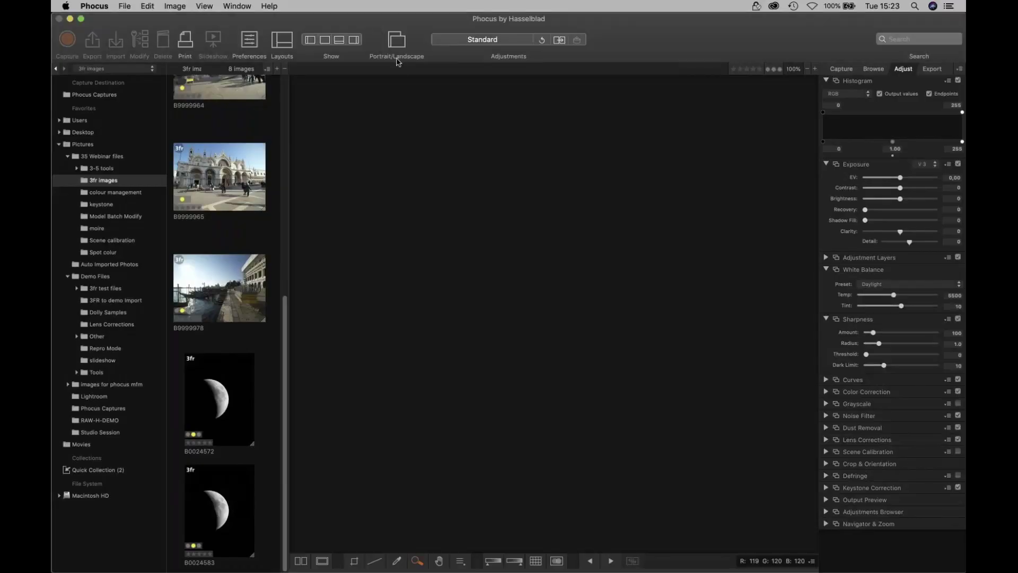
drag(284, 458, 287, 252)
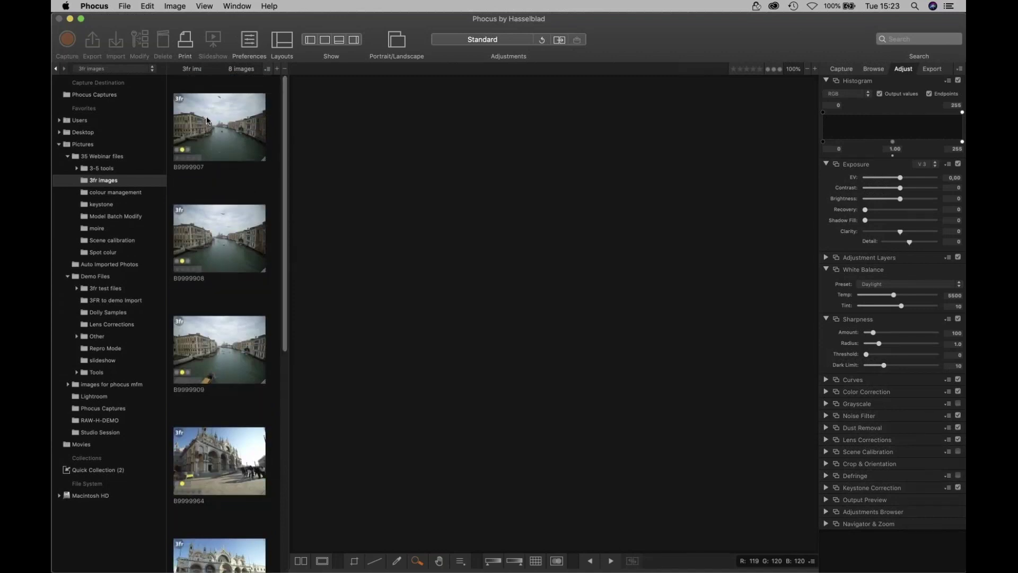
Step: Look through the raw thumbnails in the 3fr images folder, checking their 3fr markers and individual images
click(179, 104)
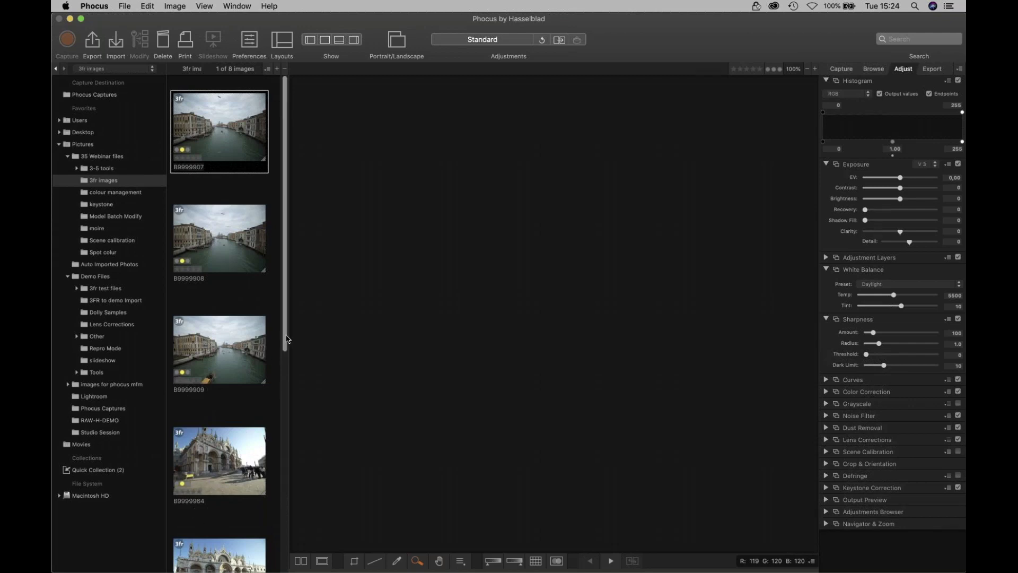
drag(286, 350, 289, 363)
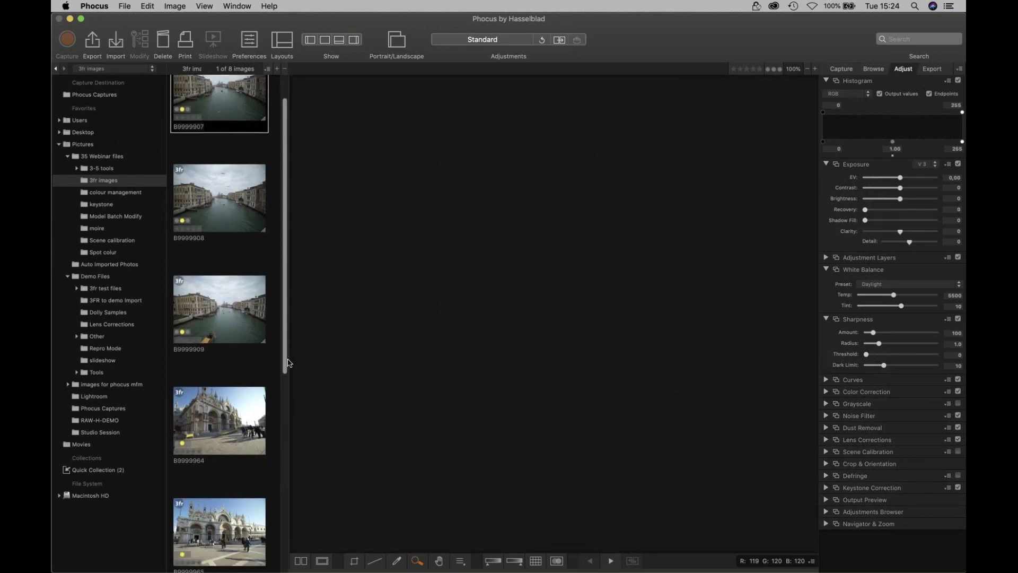
click(289, 412)
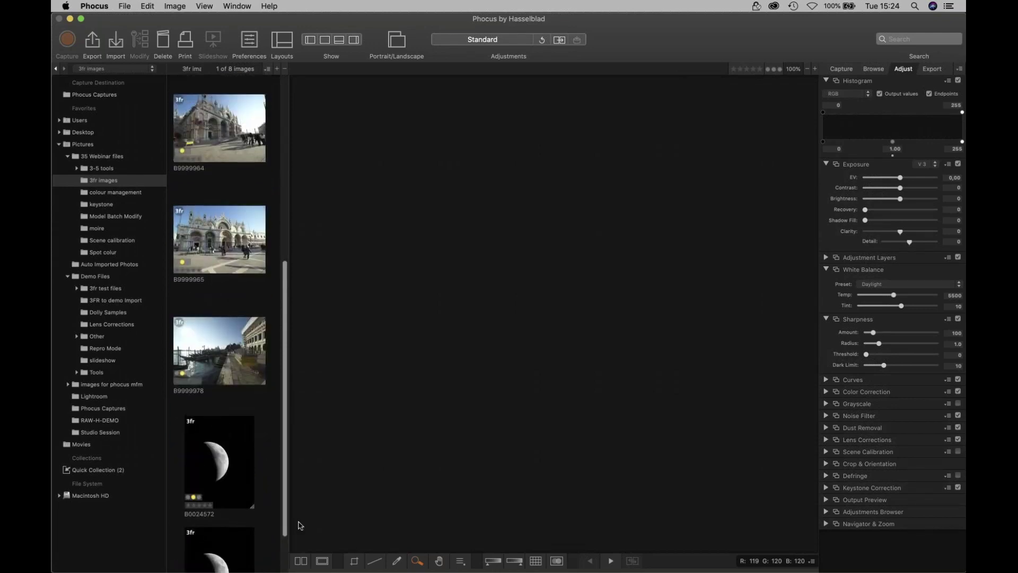
click(215, 267)
click(225, 153)
click(215, 354)
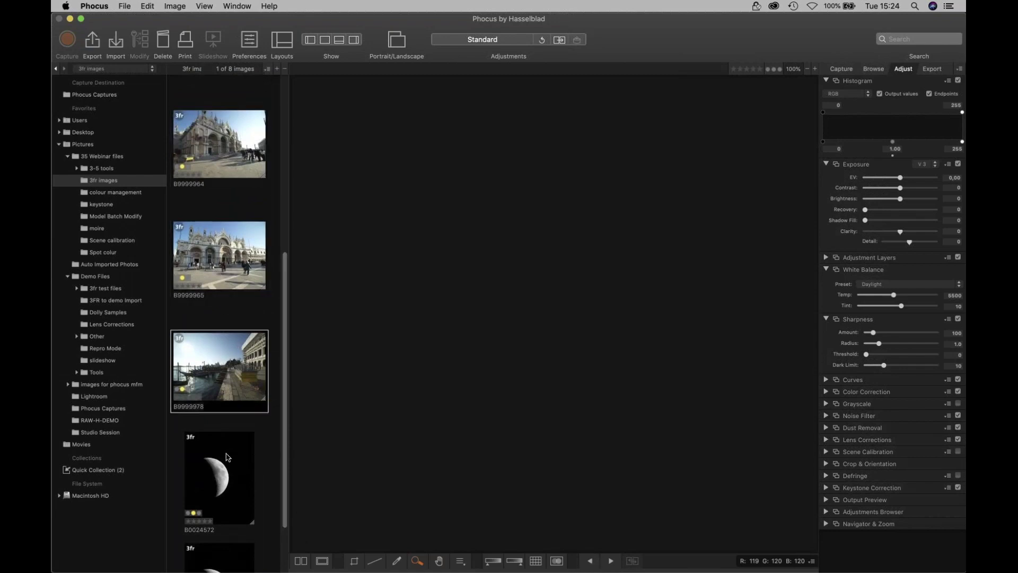
click(227, 468)
click(214, 369)
scroll(288, 321, up, 3)
scroll(288, 321, up, 5)
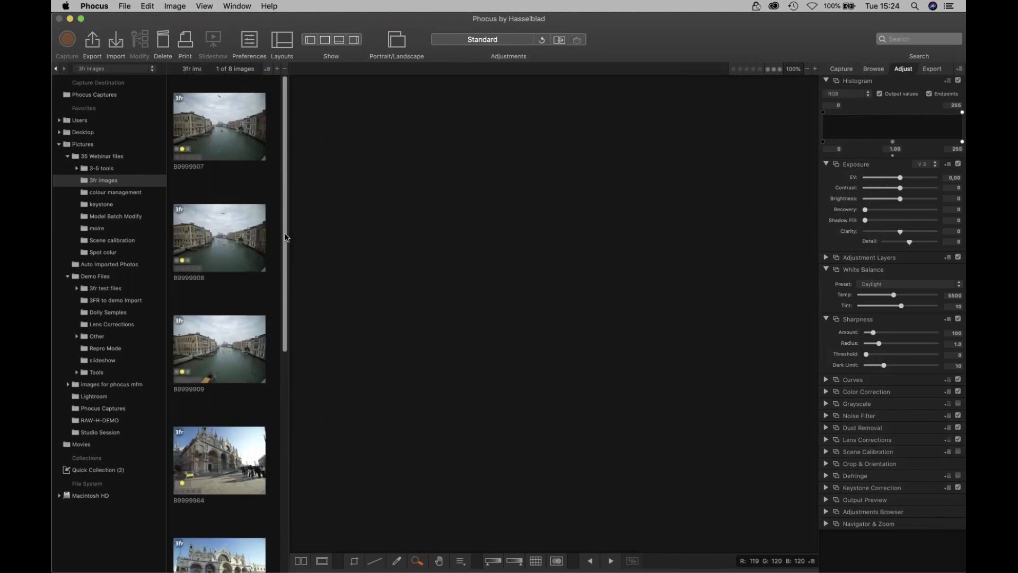
Step: Select all images in the 3fr images folder and open the import settings for them
click(226, 146)
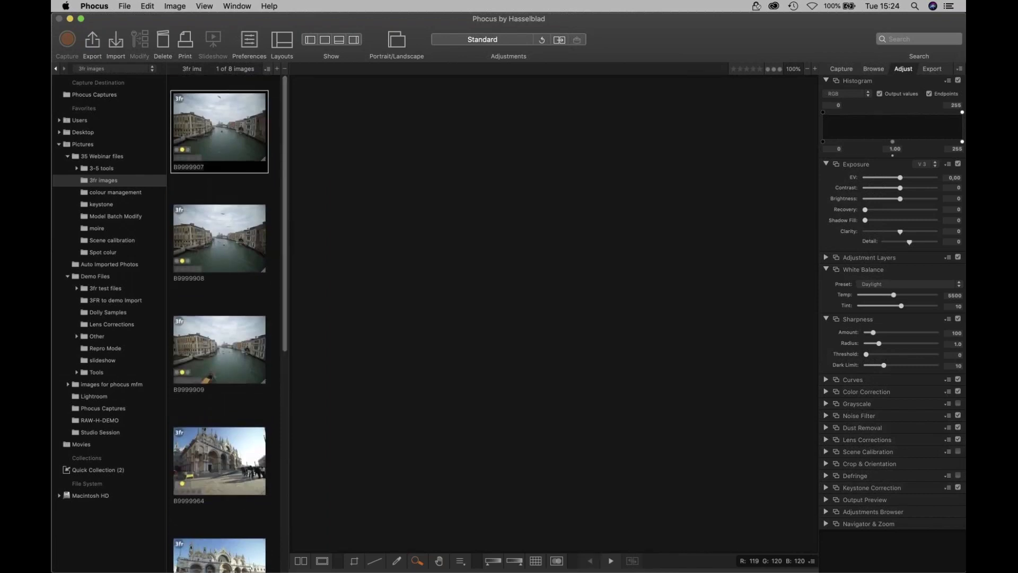
key(super+a)
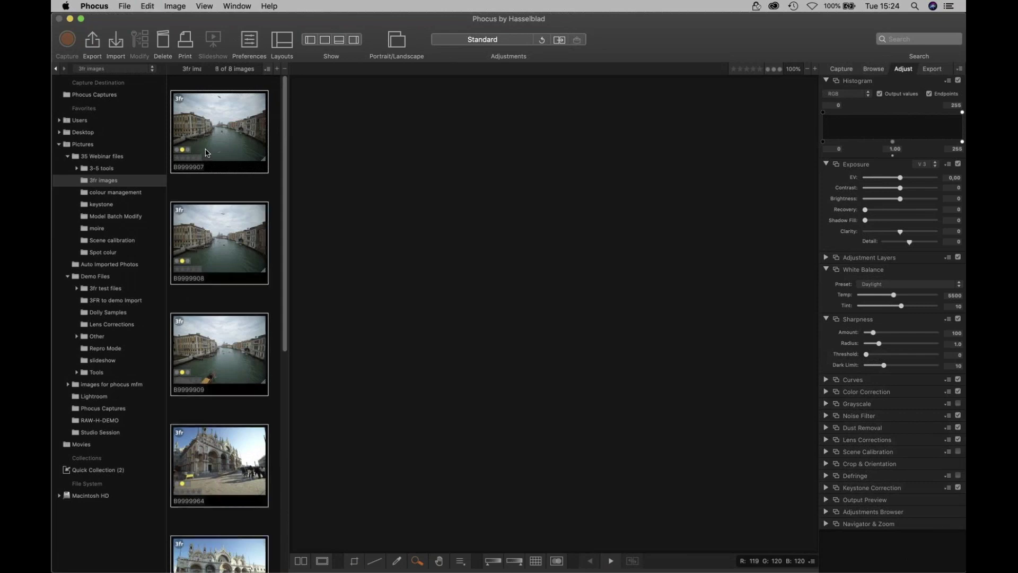
click(116, 43)
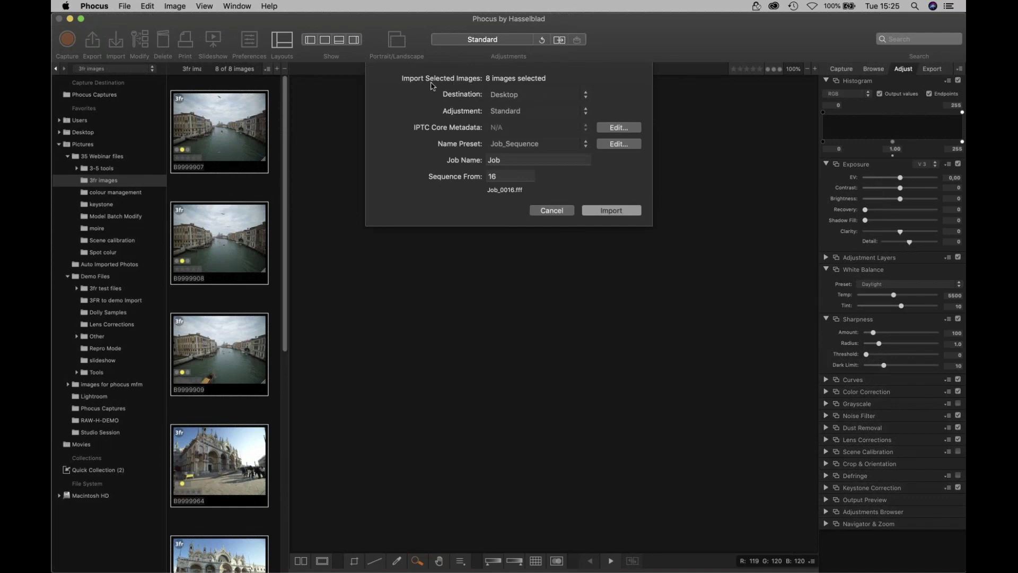
Step: Set the import destination to the 3fr images folder within 35 Webinar files in Pictures
click(504, 97)
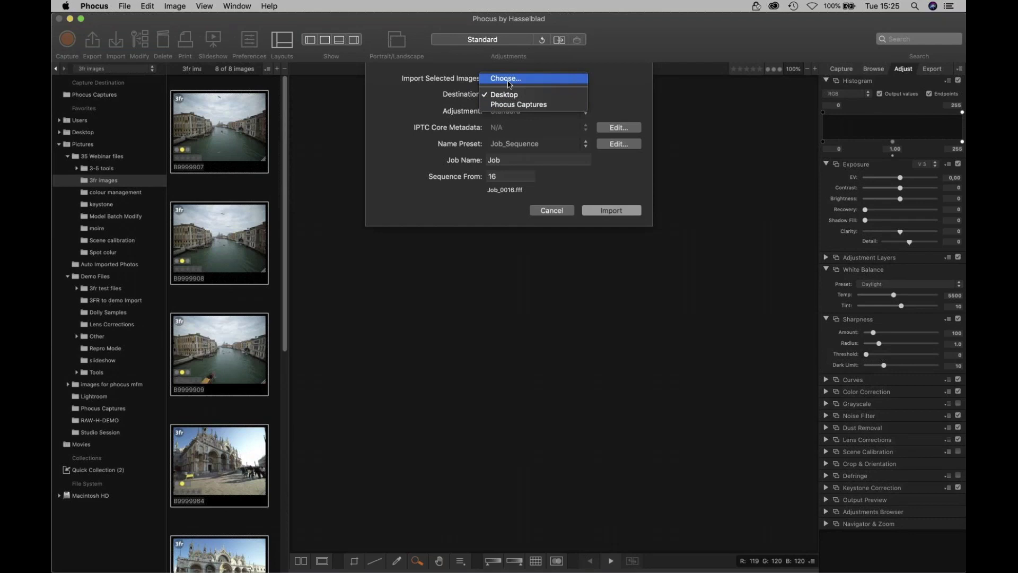
click(508, 78)
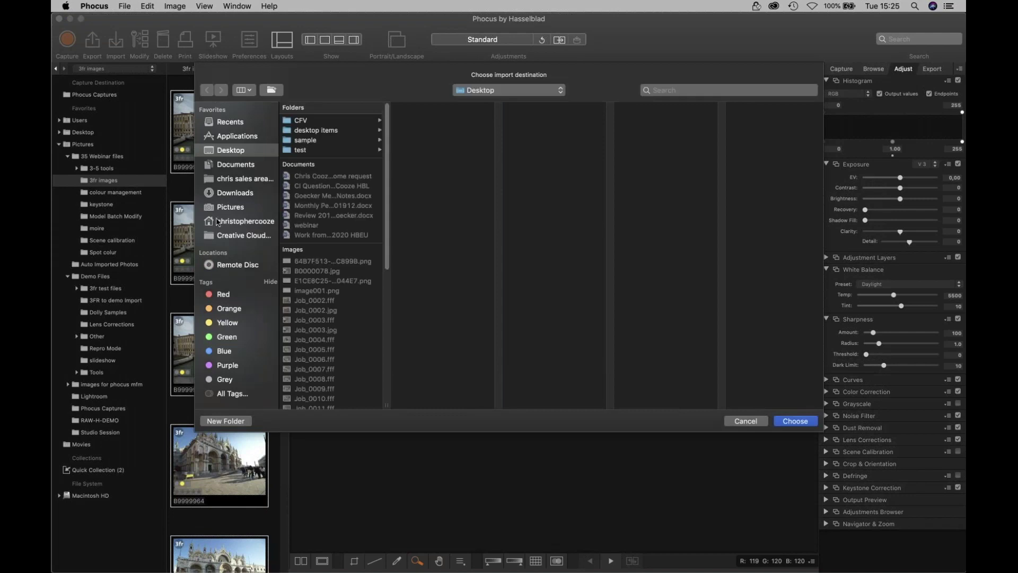
click(222, 212)
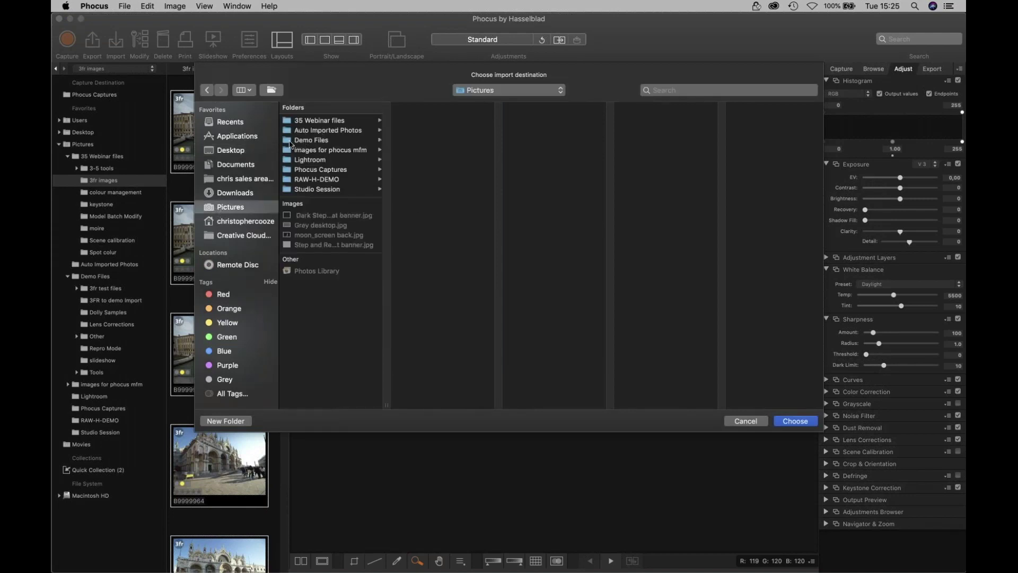
click(300, 121)
click(423, 131)
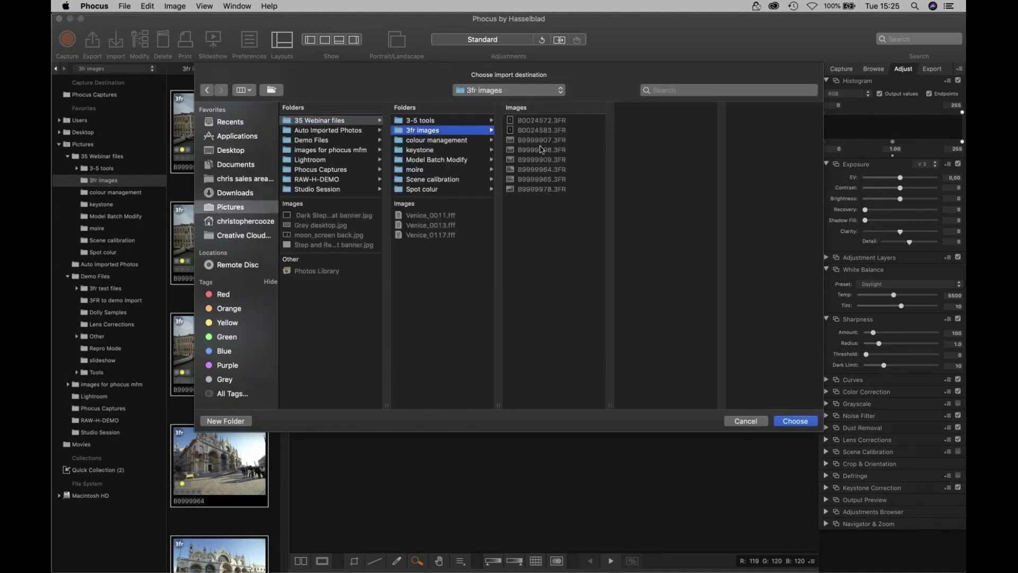
click(799, 421)
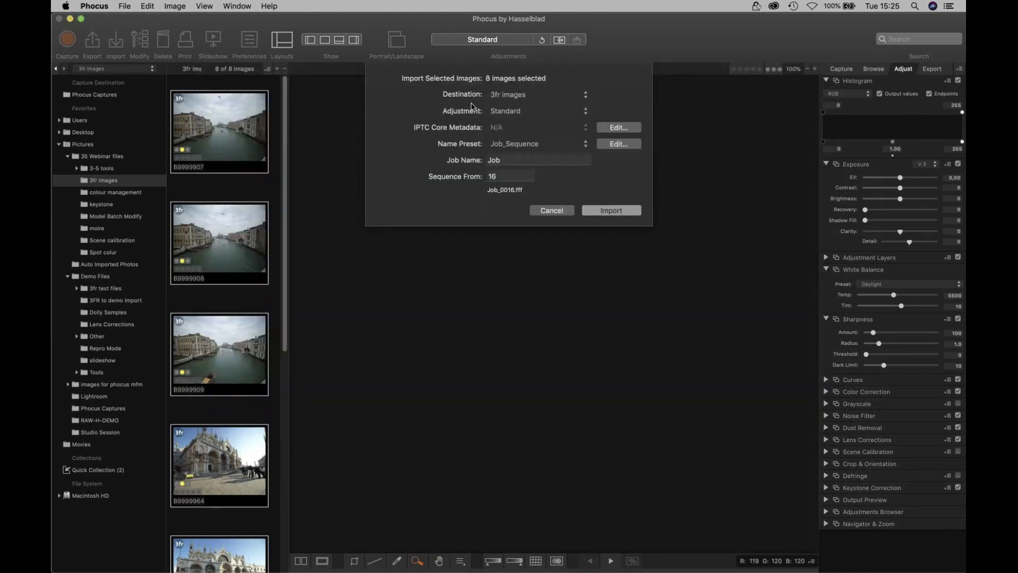
Step: Review the adjustment presets available for the import and the IPTC metadata presets, keeping Standard as the adjustment
click(586, 111)
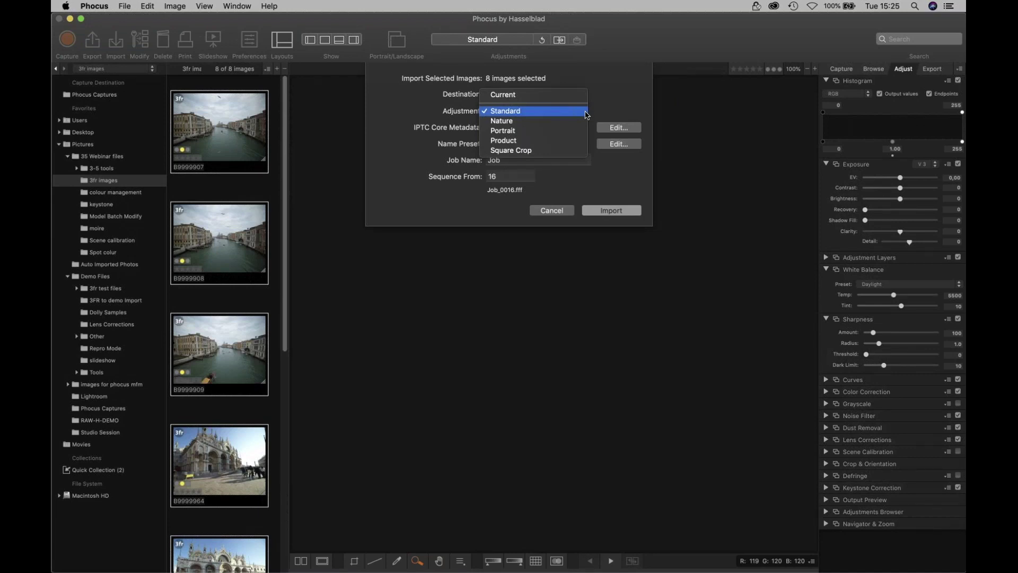
click(583, 113)
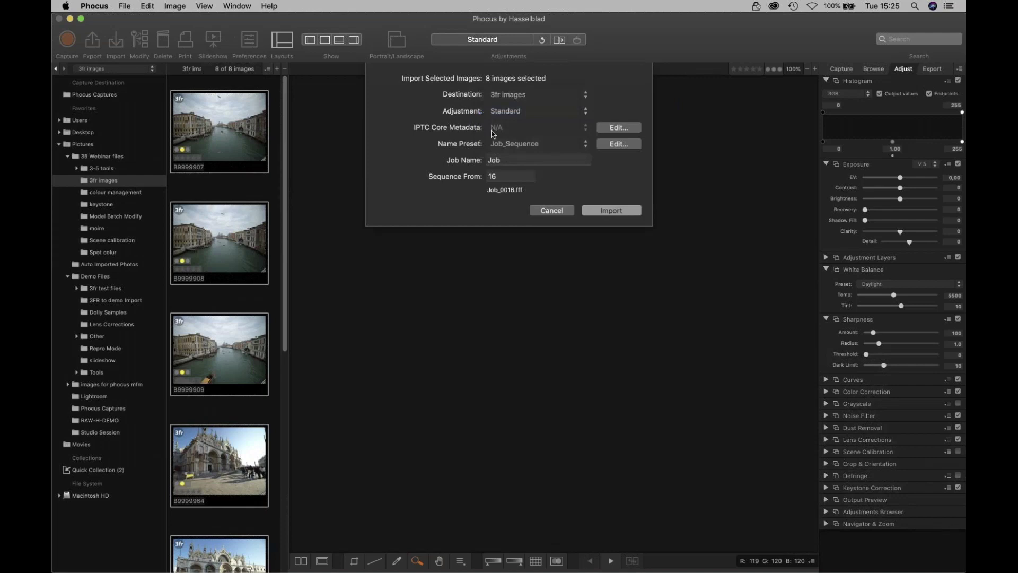
click(612, 132)
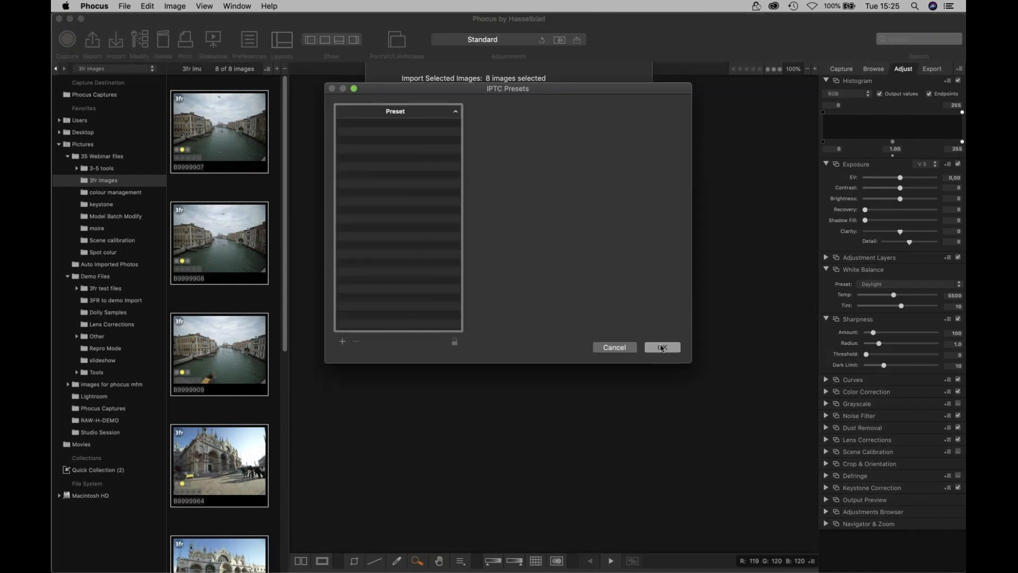
click(662, 347)
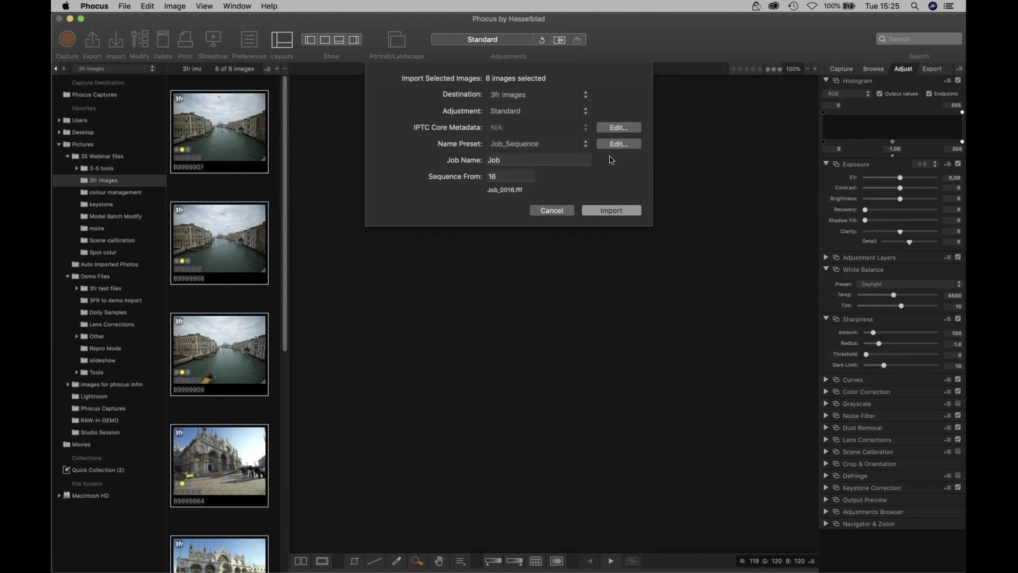
Step: Try the Date_Job_Sequence and Name_Raw Sequence name presets for the imported files
click(584, 146)
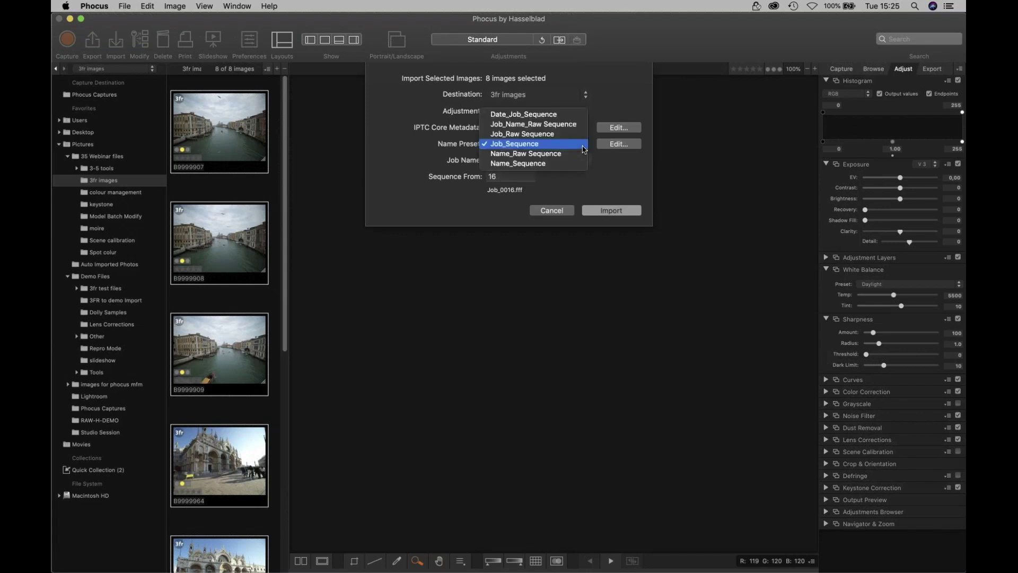
click(563, 116)
click(565, 145)
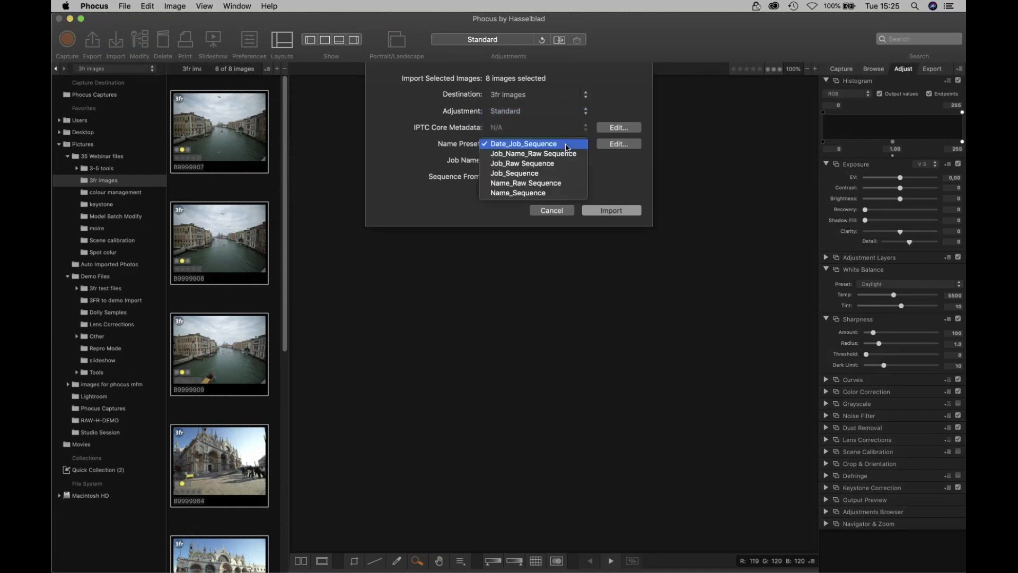
click(565, 186)
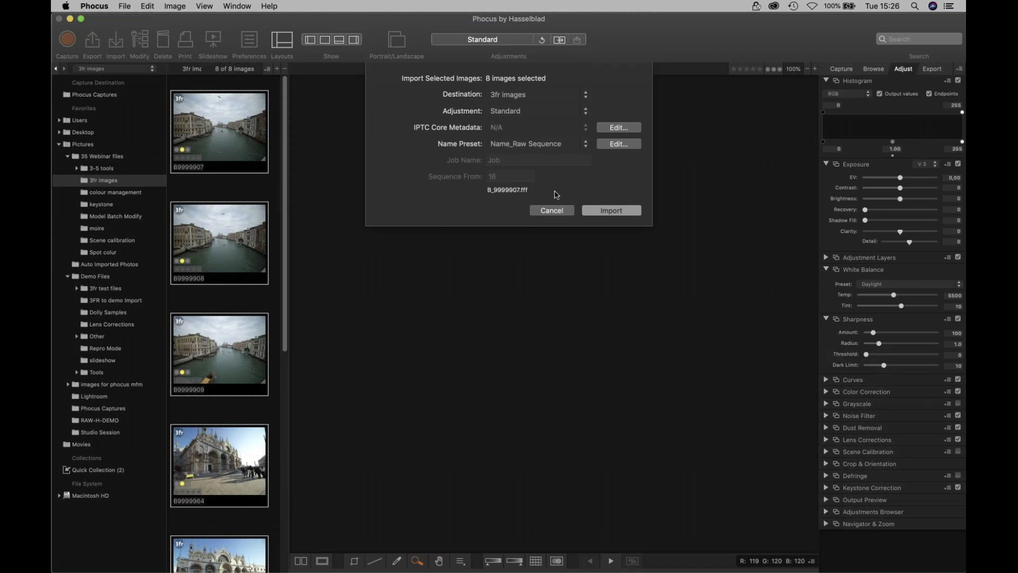
Step: Choose the Job_Raw Sequence name preset, set the job name to 35webinar and import the selected images
click(576, 142)
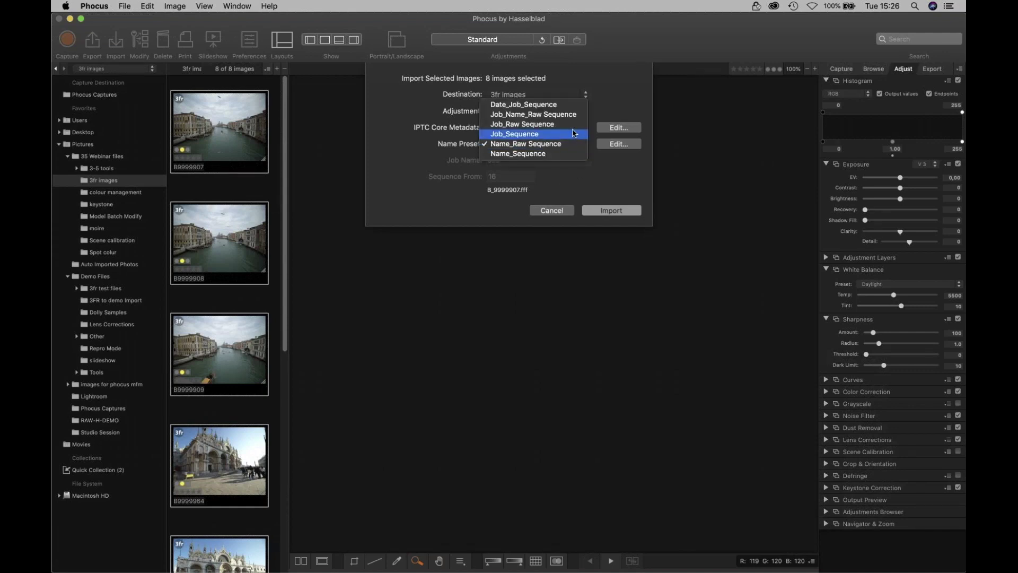
click(572, 127)
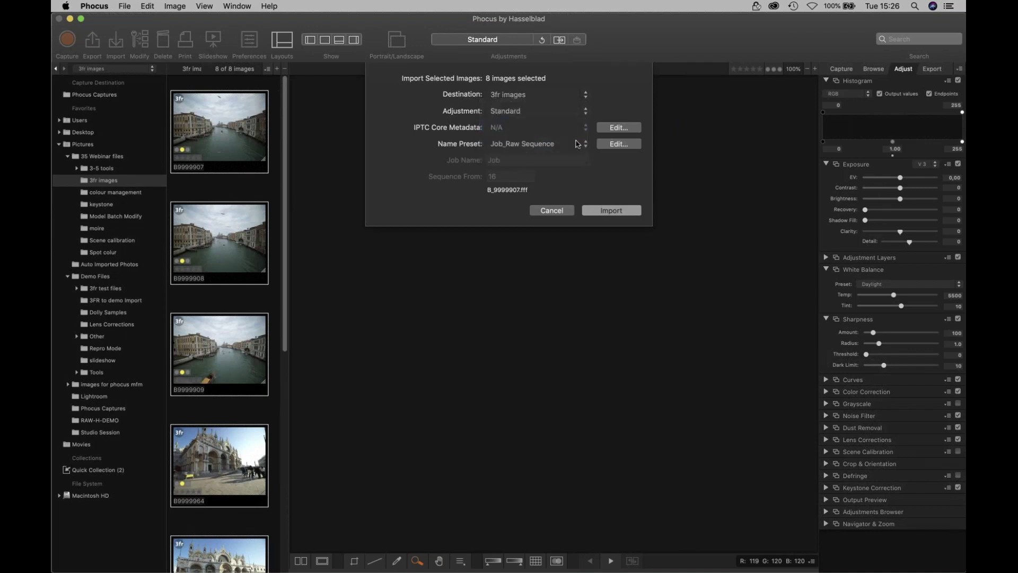
double_click(487, 160)
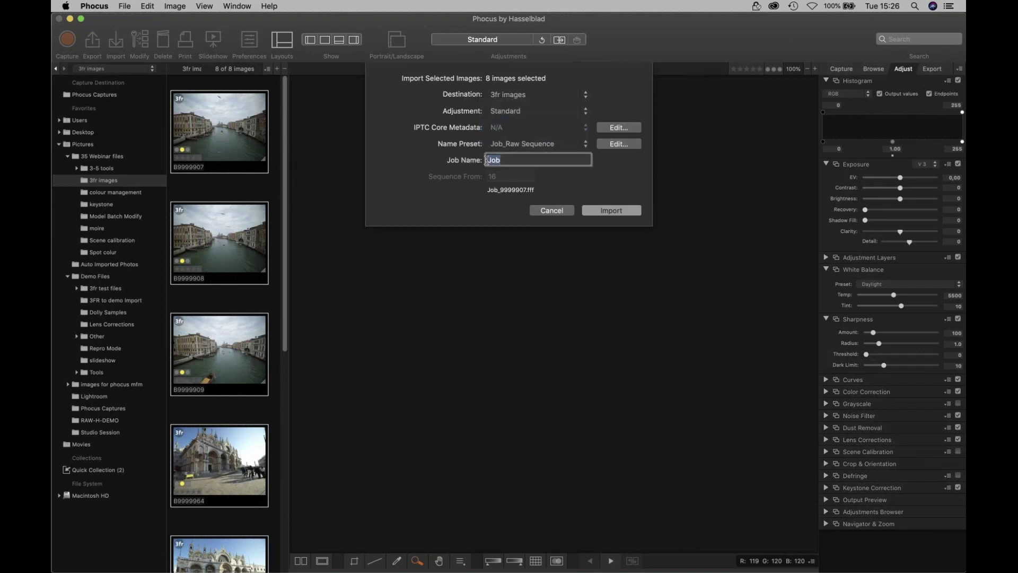
text(35webinar)
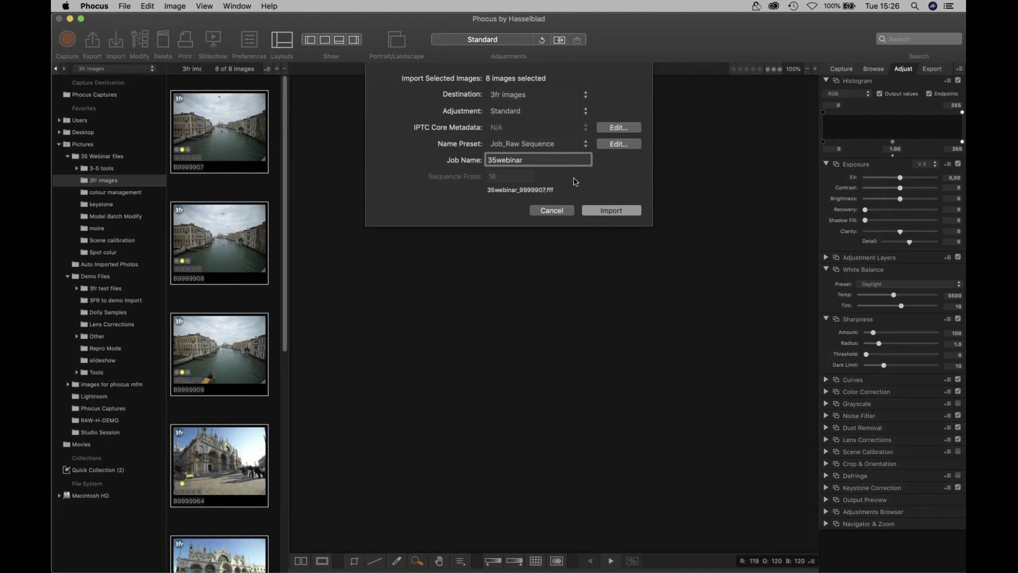
click(611, 214)
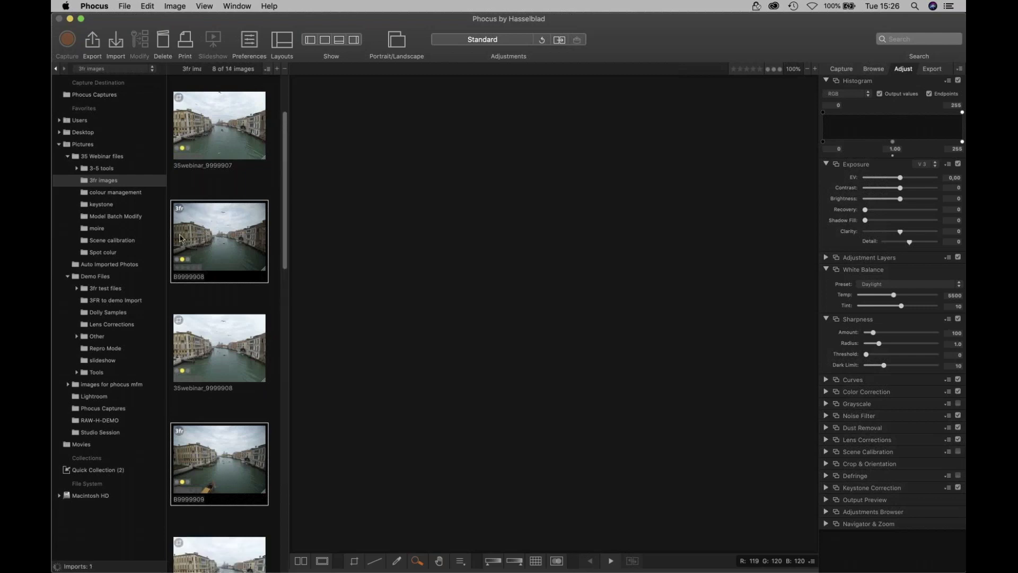
Step: Compare raw image B9999908 with the imported 35webinar_9999908, inspecting the imported one at 100% and returning to the full view
click(215, 251)
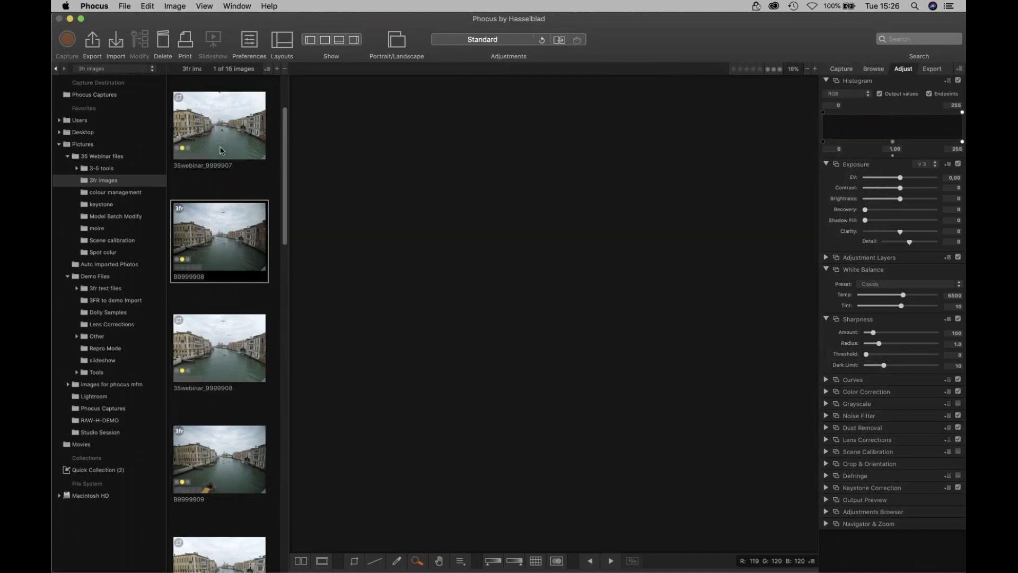
click(224, 361)
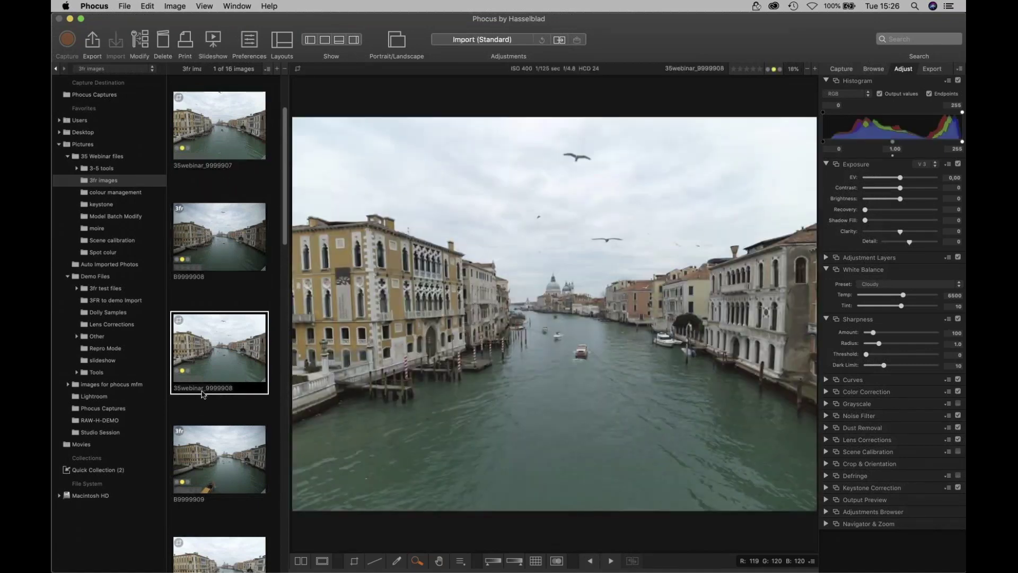
click(529, 373)
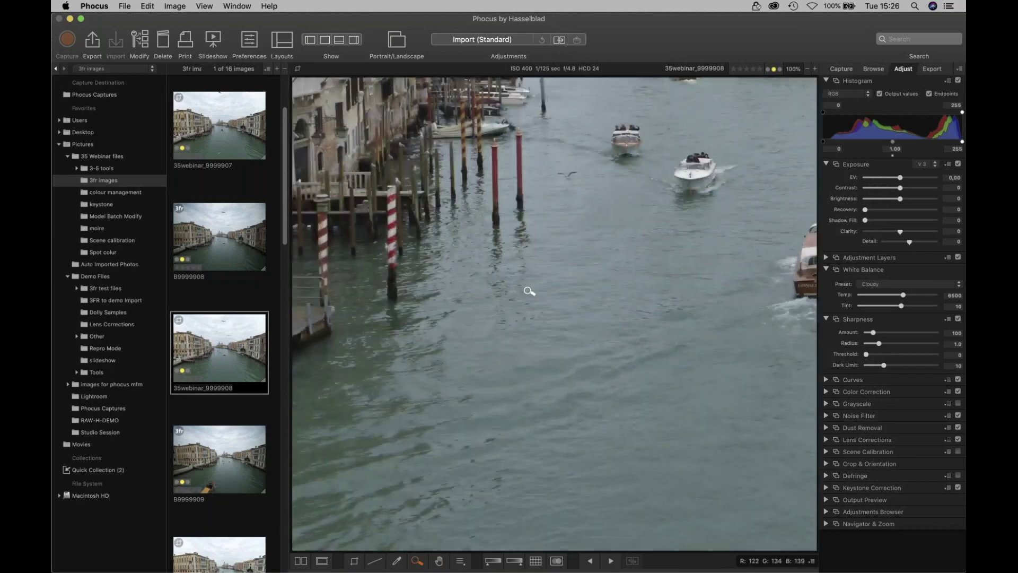
click(529, 371)
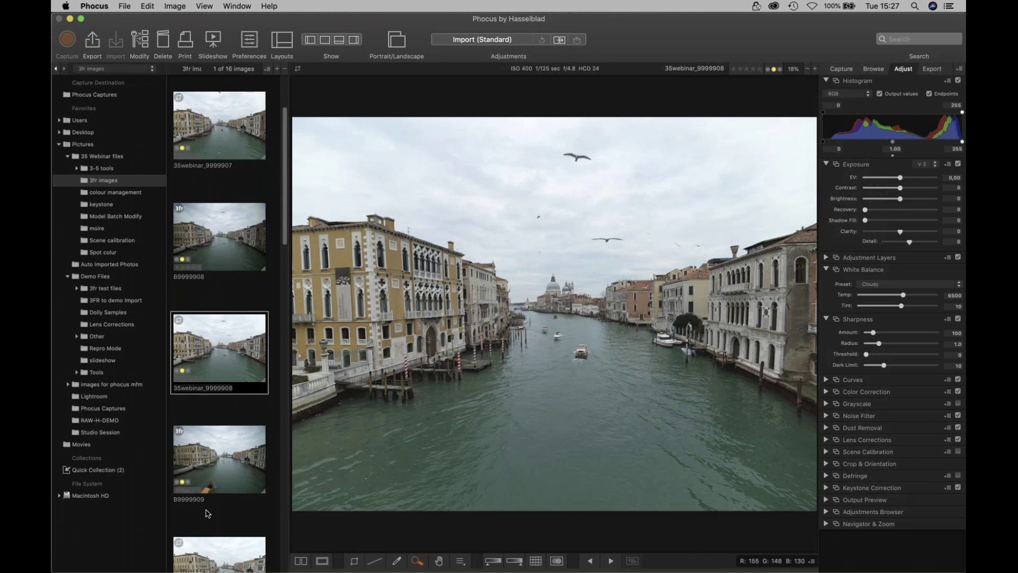
Step: Hide the 3fr image type in the thumbnail browser
click(268, 69)
mouse_move(243, 70)
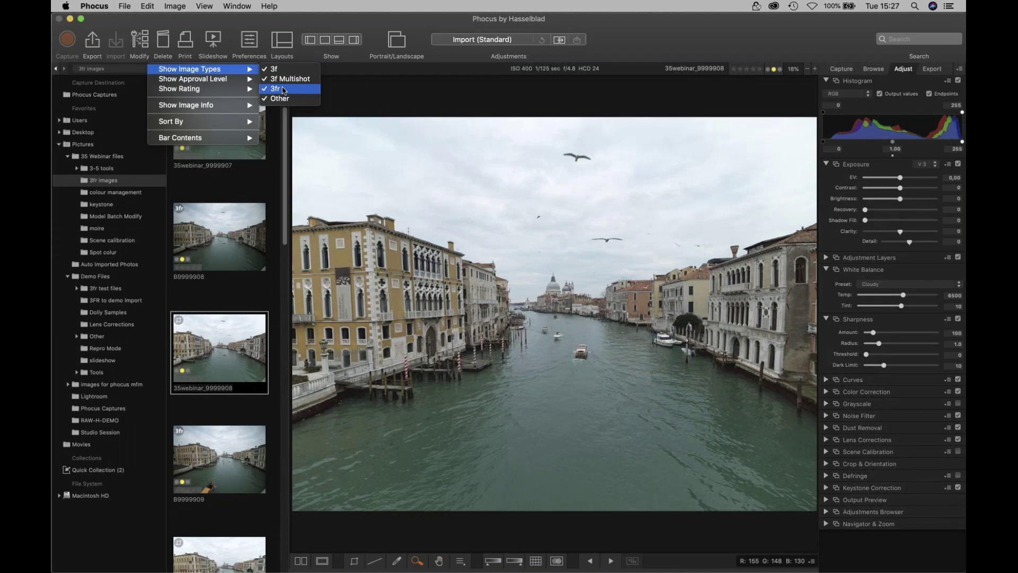
click(284, 90)
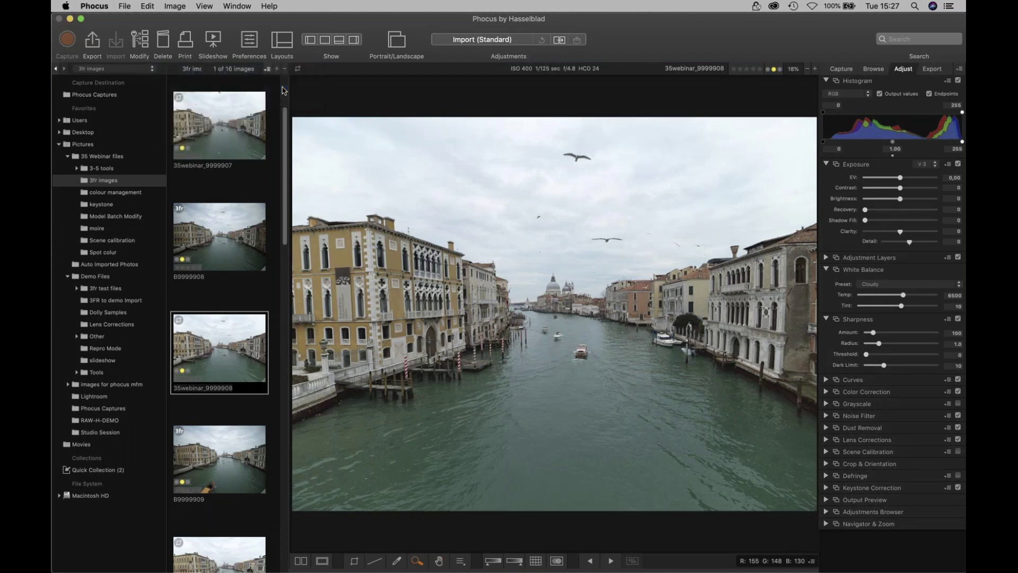
Step: Look through the imported 35webinar images from 9999907 to 9999964 and return to 35webinar_9999909
click(225, 136)
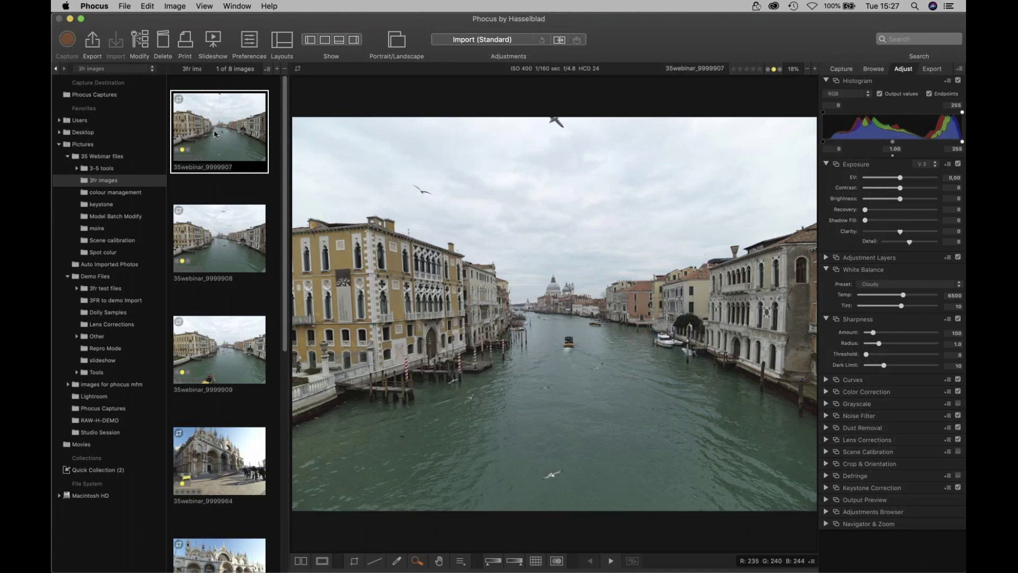
click(222, 244)
key(Down)
key(Down)
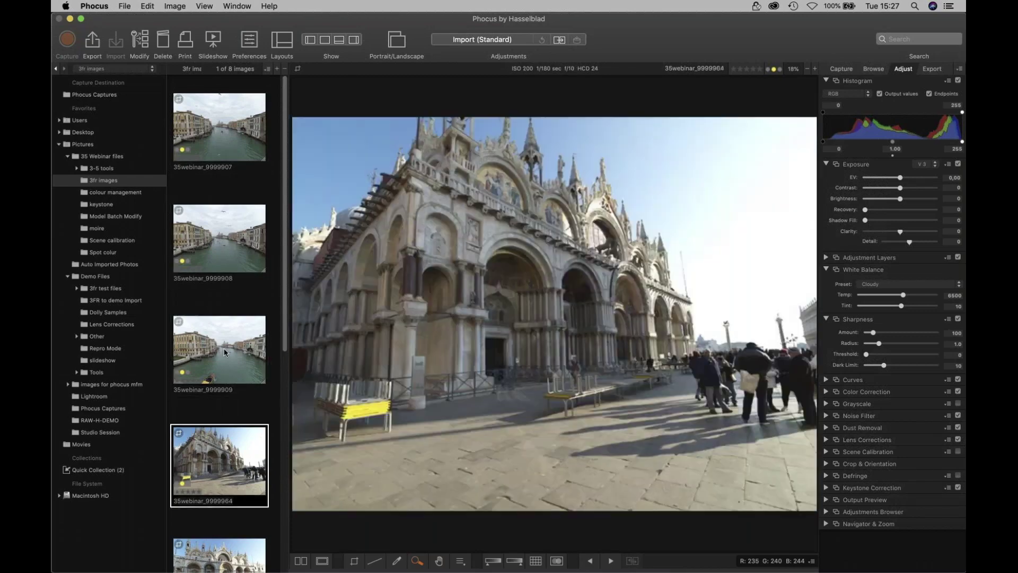
click(224, 348)
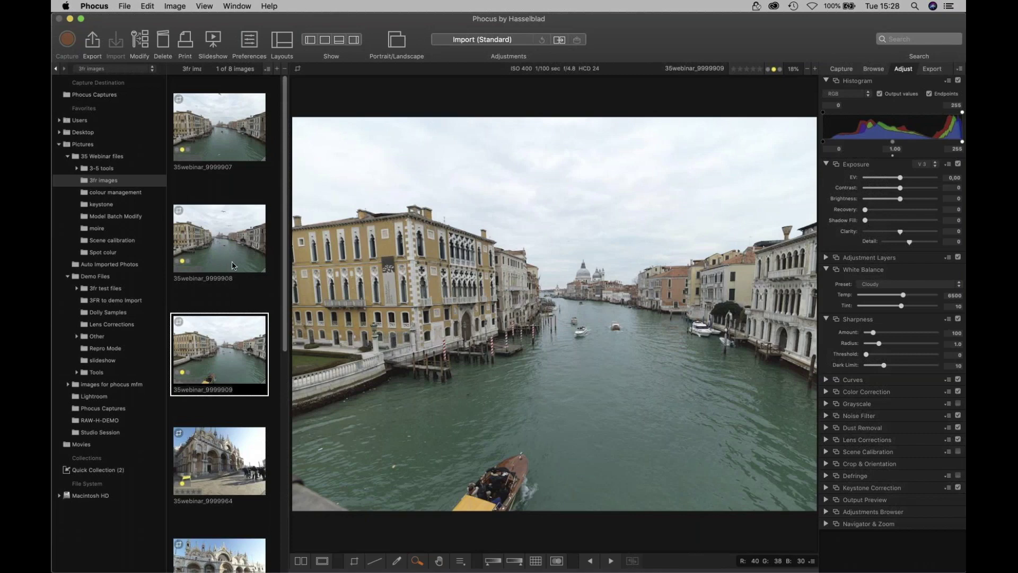
Step: Set the exposure EV of 35webinar_9999907 to 0.78 and its highlight Recovery to 40
click(225, 133)
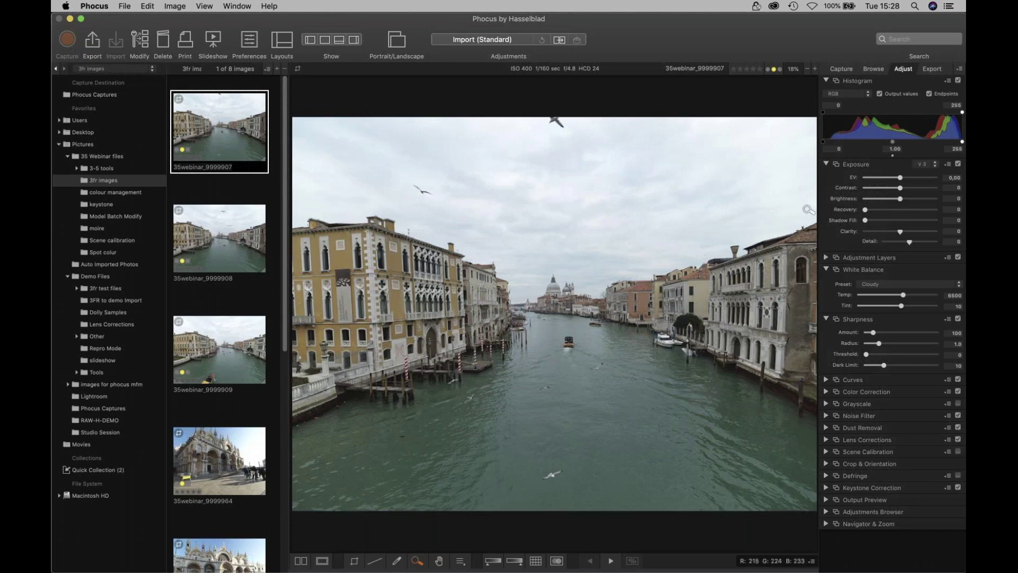
drag(900, 180, 915, 179)
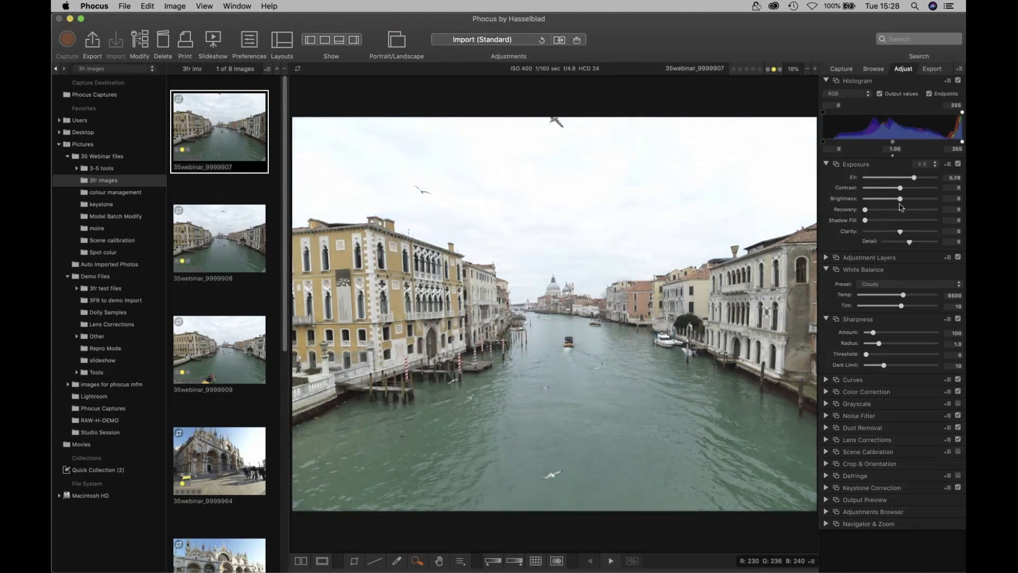
drag(866, 209, 898, 212)
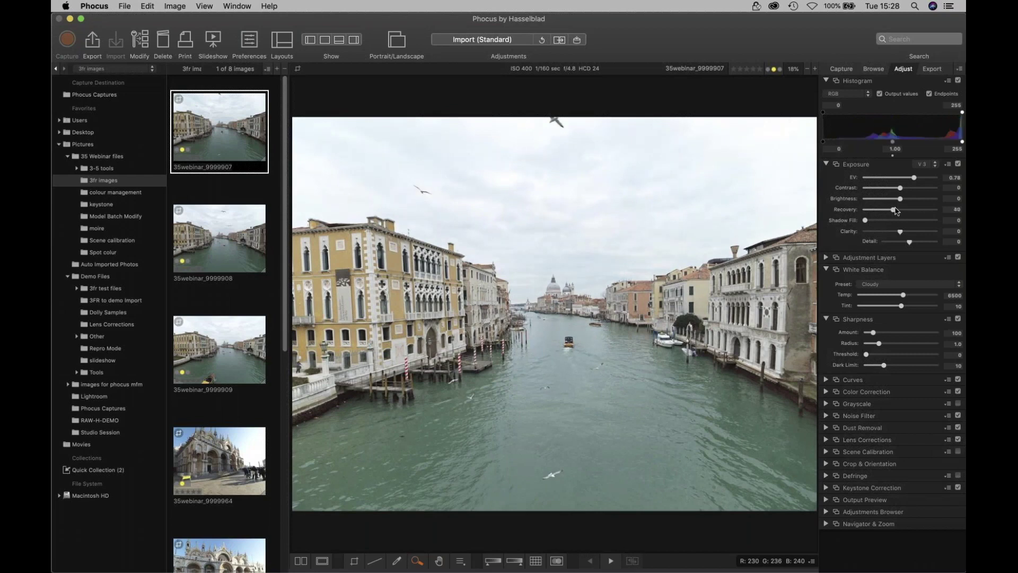
Step: Set the white balance of 35webinar_9999907 by sampling a neutral spot on the distant church dome
click(398, 561)
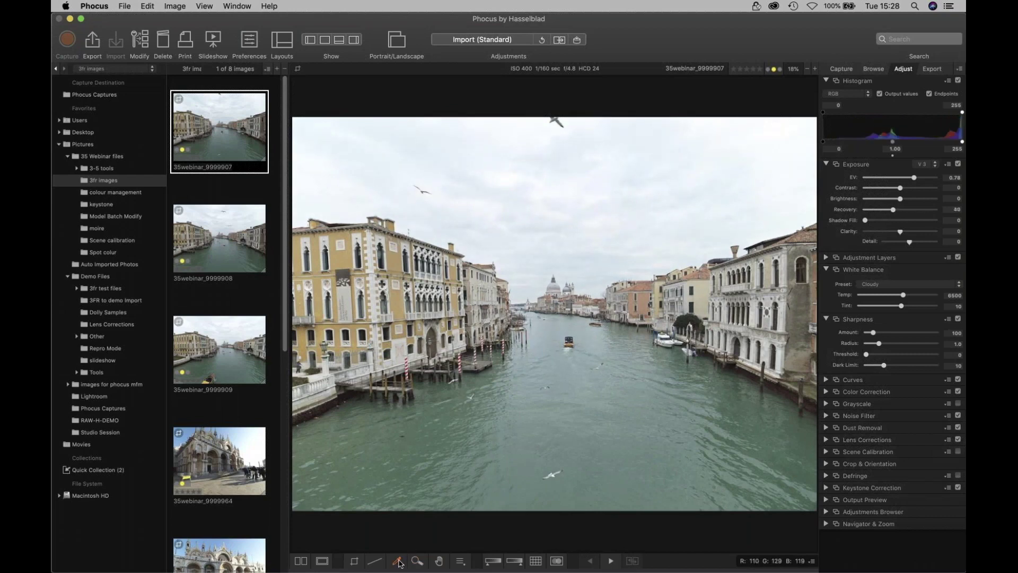
click(555, 286)
click(557, 288)
click(397, 562)
Step: Apply a slight vertical Keystone Correction to the canal image and collapse the Keystone Correction tool
click(827, 487)
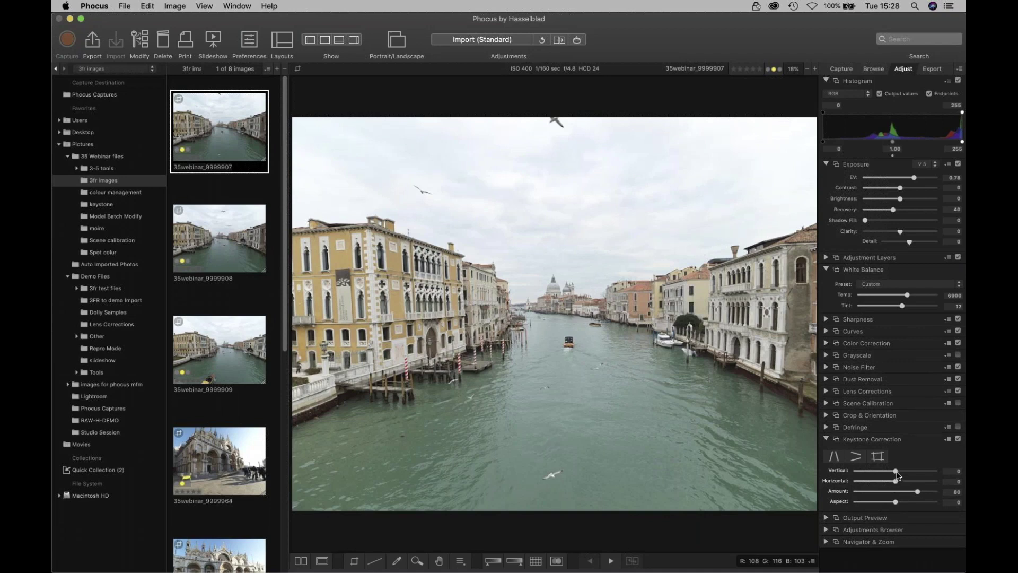
drag(895, 474, 900, 476)
click(826, 440)
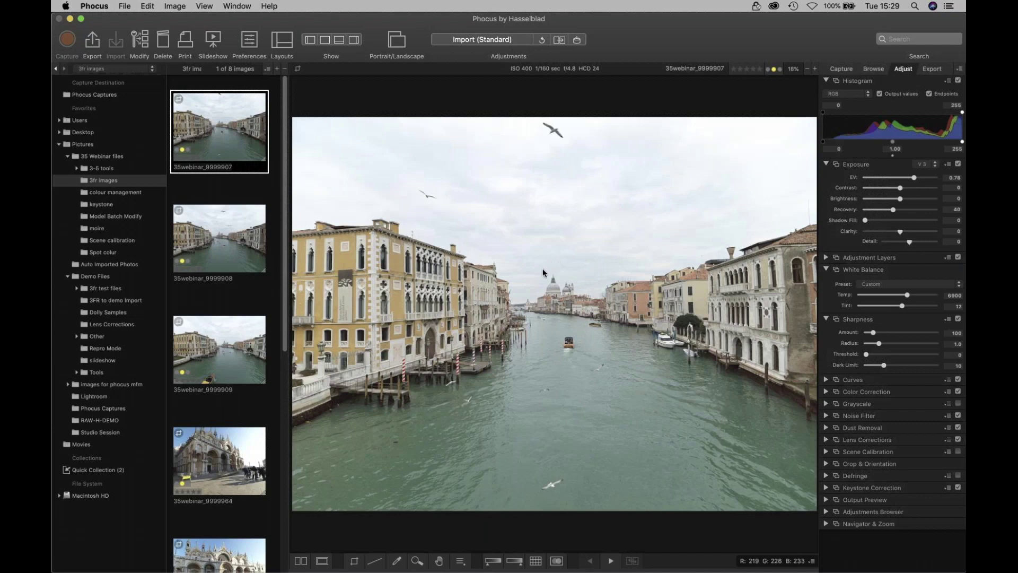
Step: Collapse the Sharpness, White Balance and Exposure tools and expand the Adjustments Browser
click(826, 318)
click(826, 270)
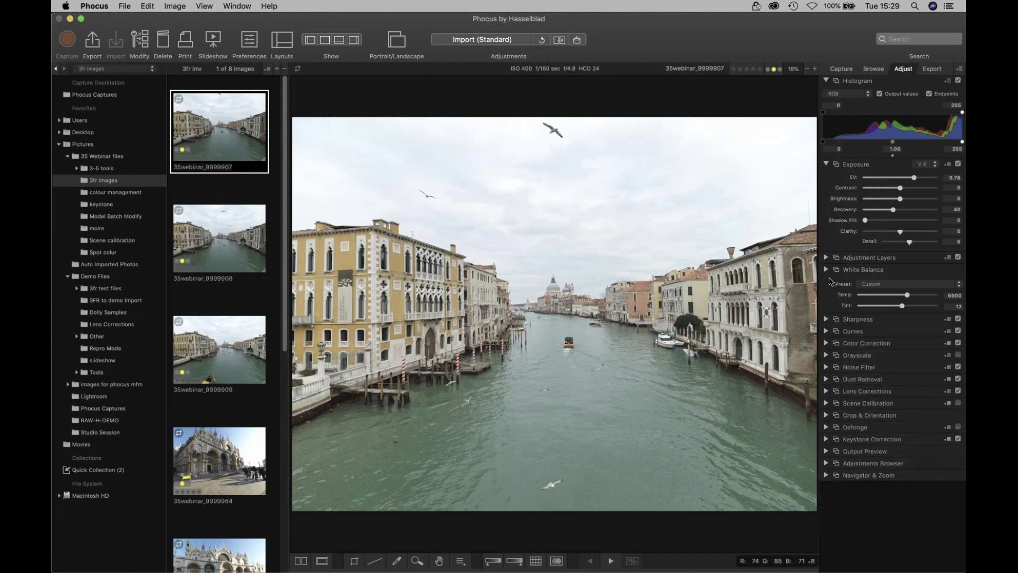
click(827, 164)
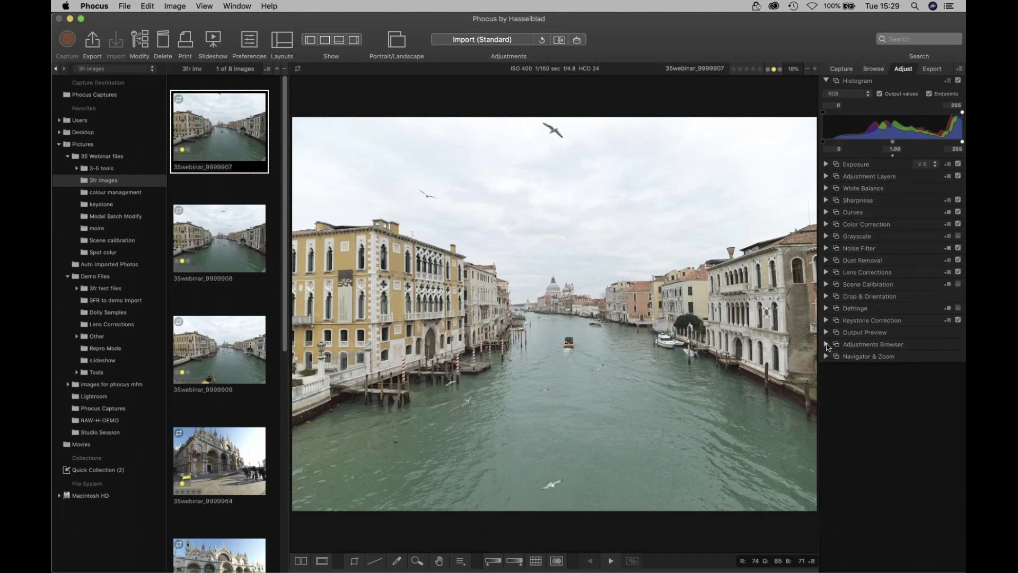
click(827, 344)
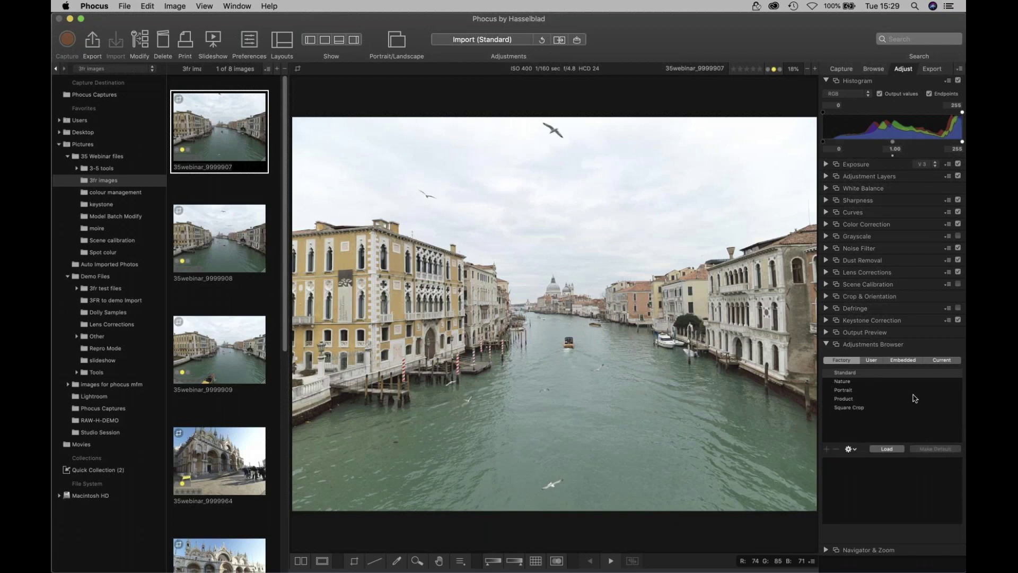
Step: Check the user presets in the Adjustments Browser, return to the factory presets and load Square Crop onto the canal image
click(865, 361)
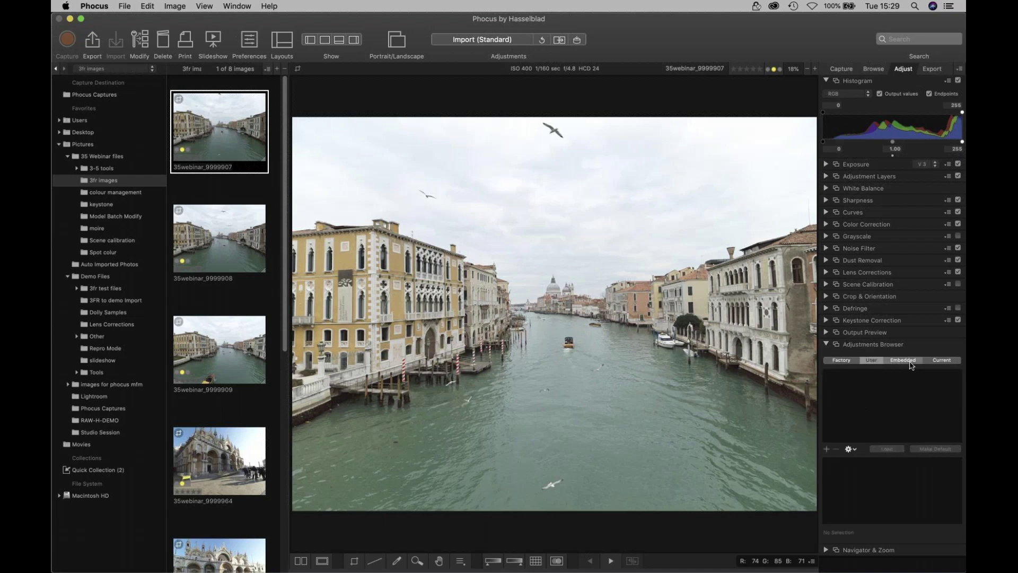
click(848, 363)
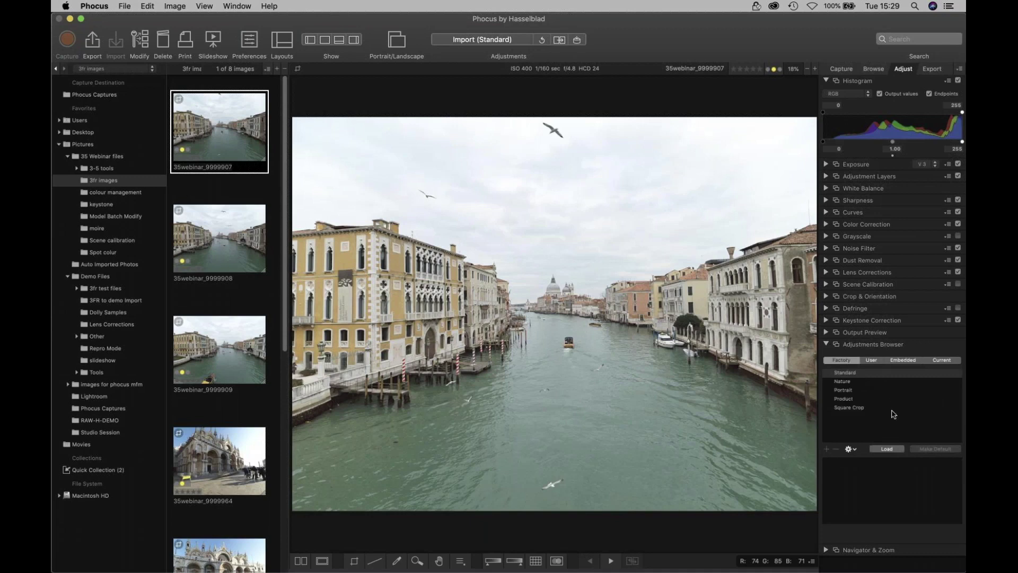
click(846, 375)
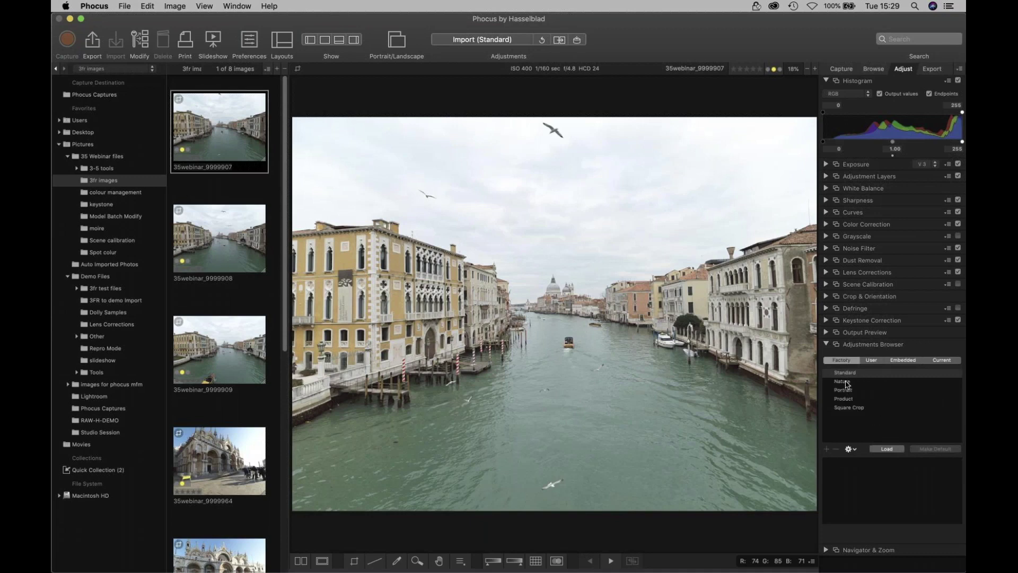
click(848, 408)
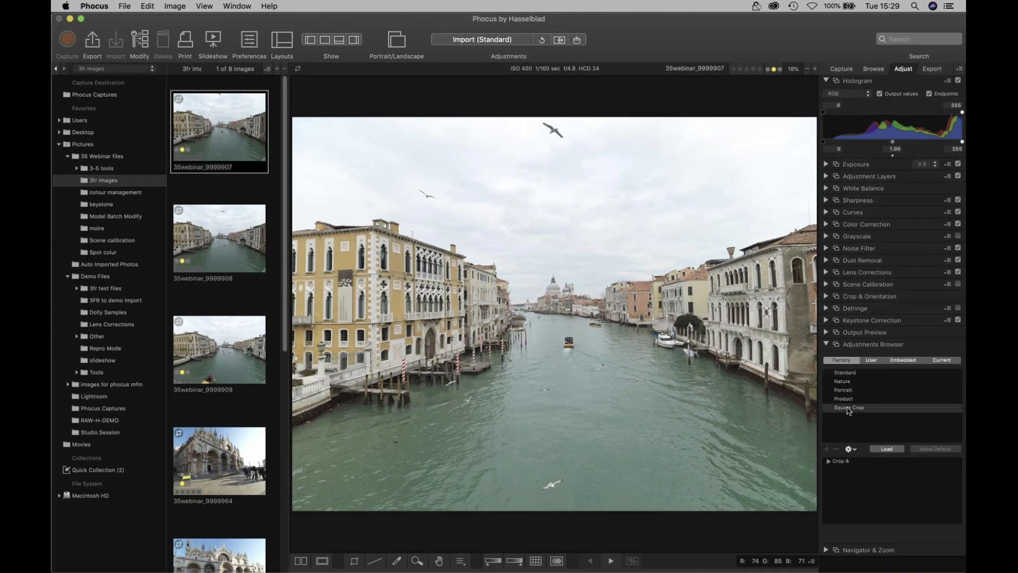
click(886, 449)
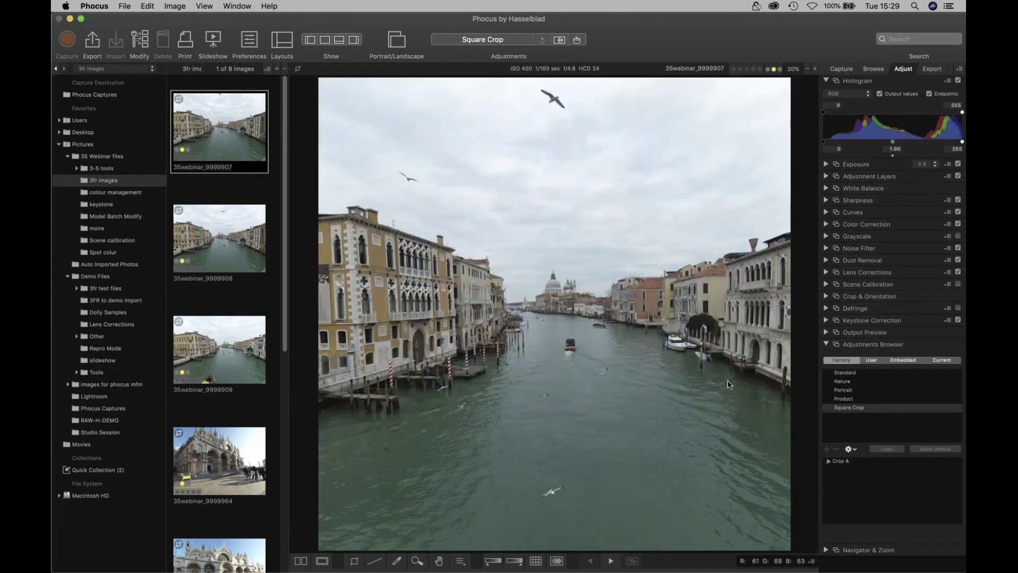
Step: Load the factory Standard adjustment onto the canal image and collapse the Adjustments Browser
click(848, 374)
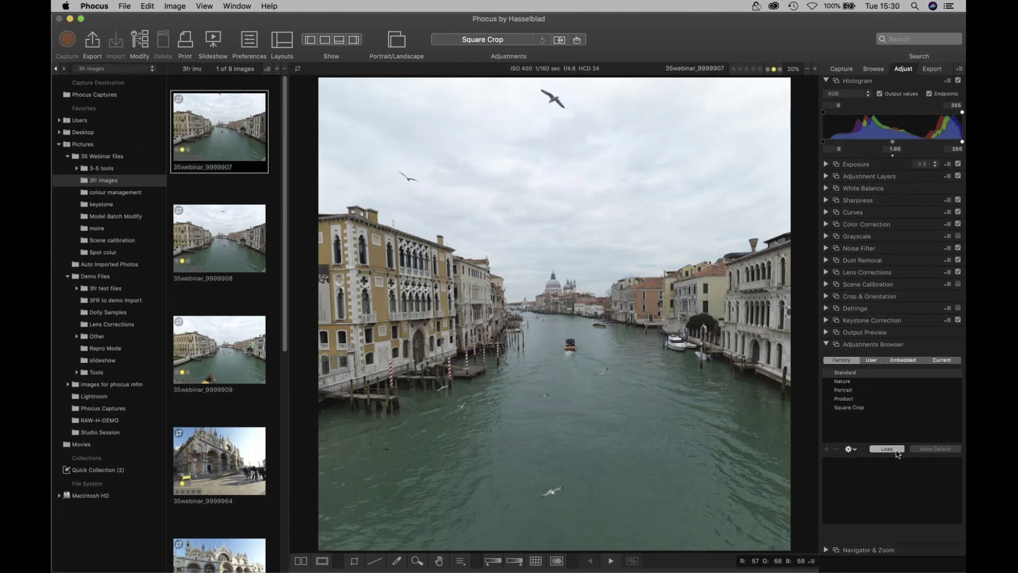
click(897, 451)
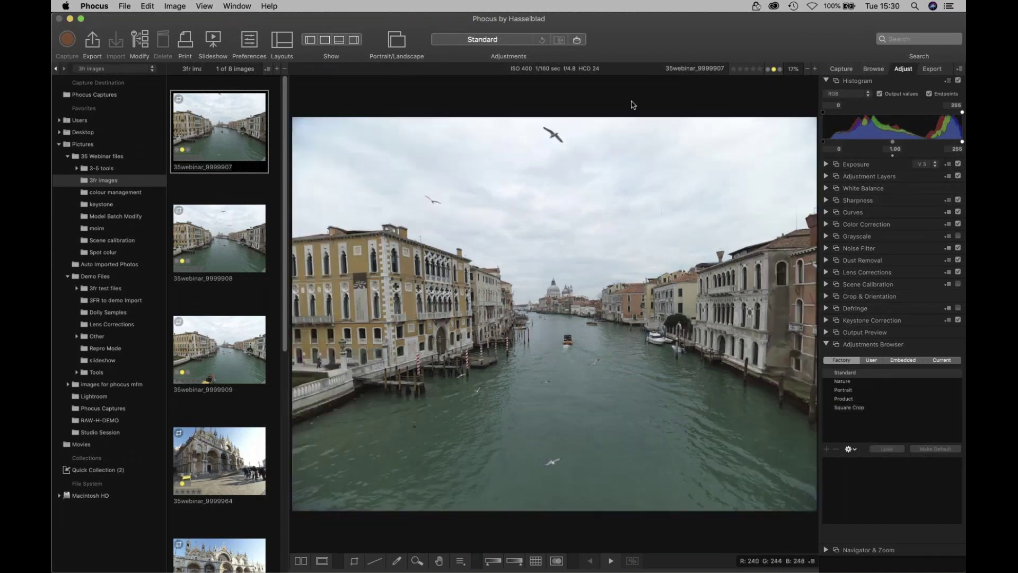
click(826, 345)
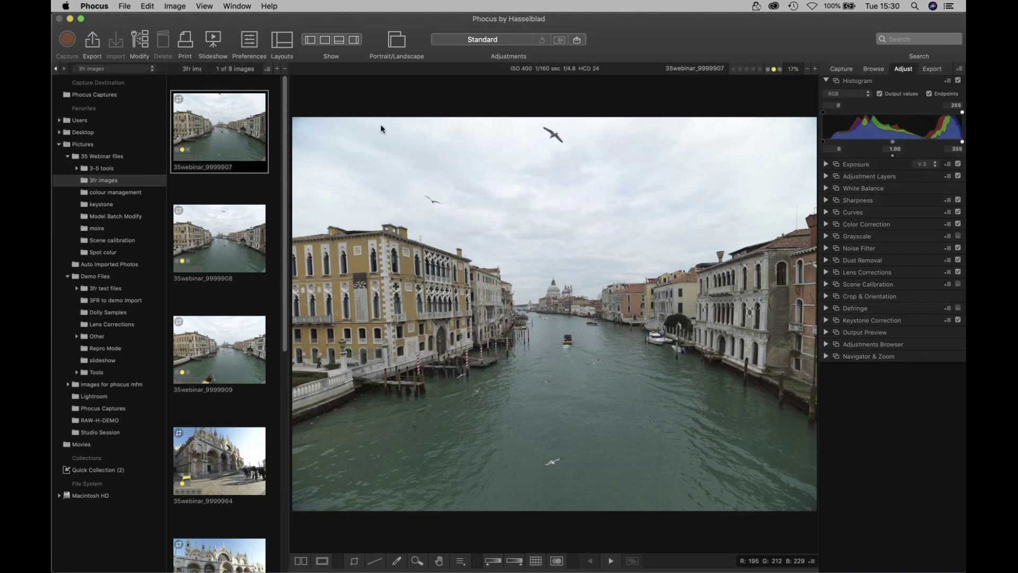
Step: Expand Lens Corrections to review its chromatic aberration, distortion and vignetting options
click(827, 272)
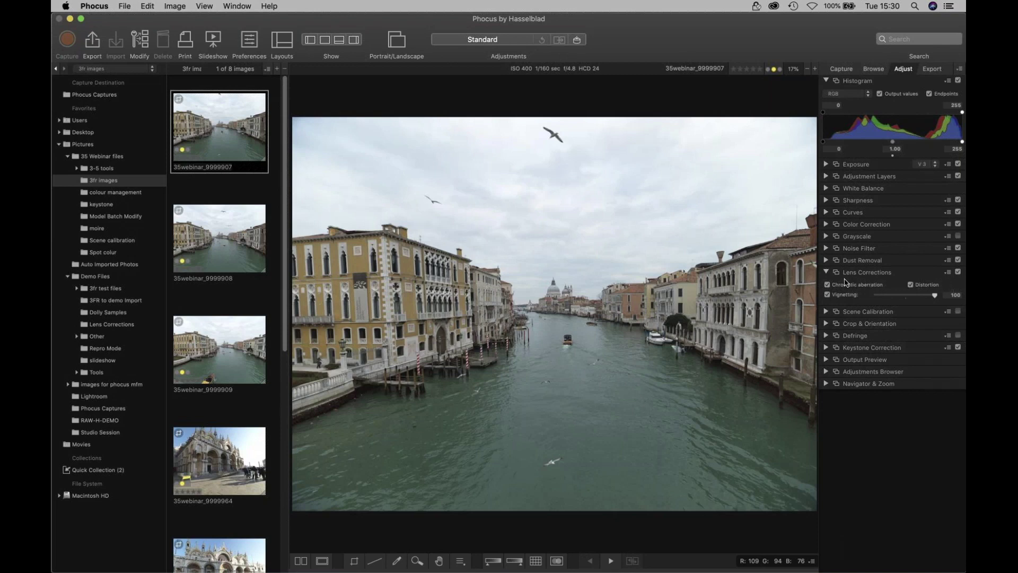
click(826, 272)
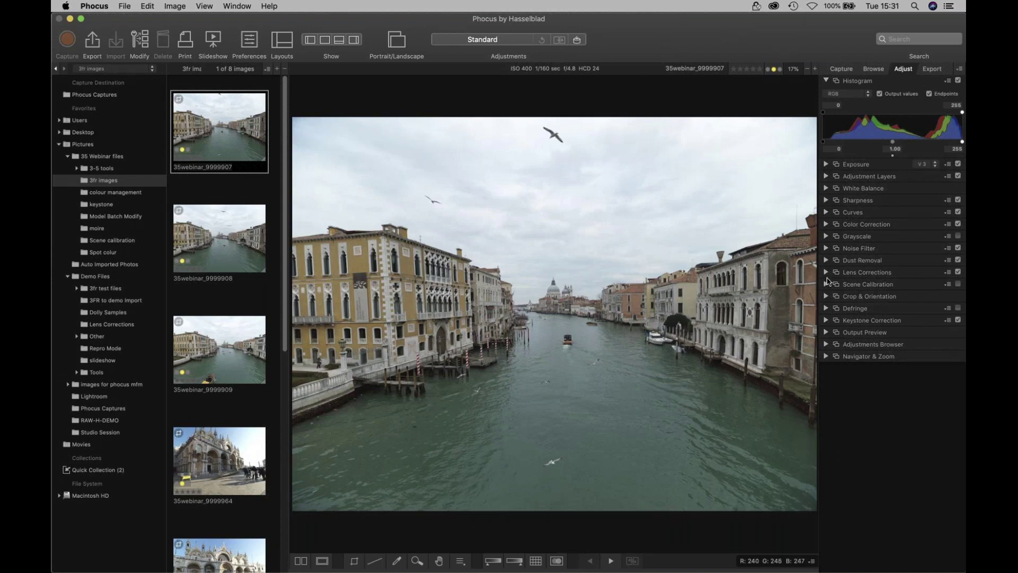
click(826, 272)
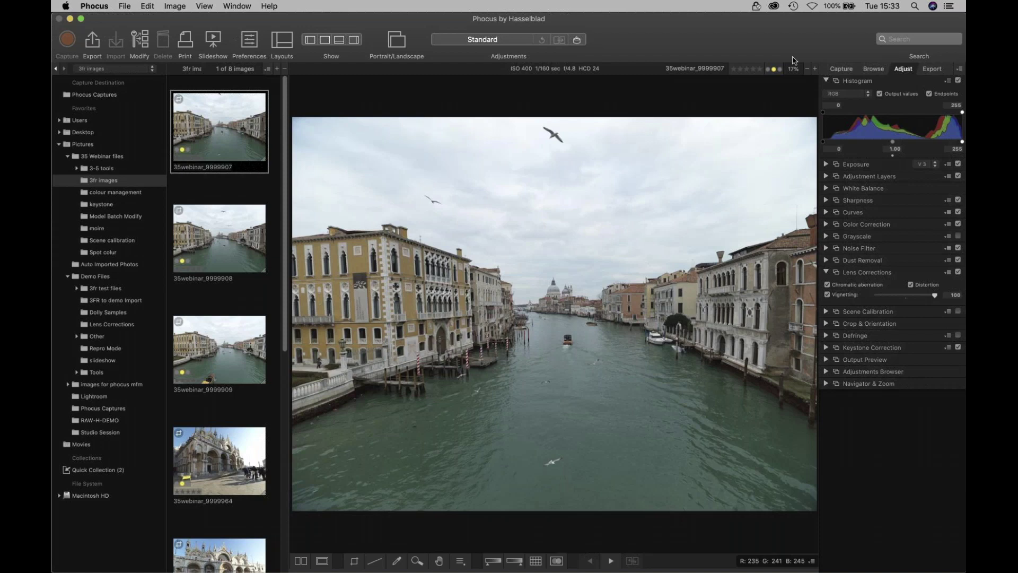
Step: Show the tethered Hasselblad X1D II 50C's capture controls, ignoring the unreadable disk alert, and review the ISO, shutter and focus settings
click(842, 70)
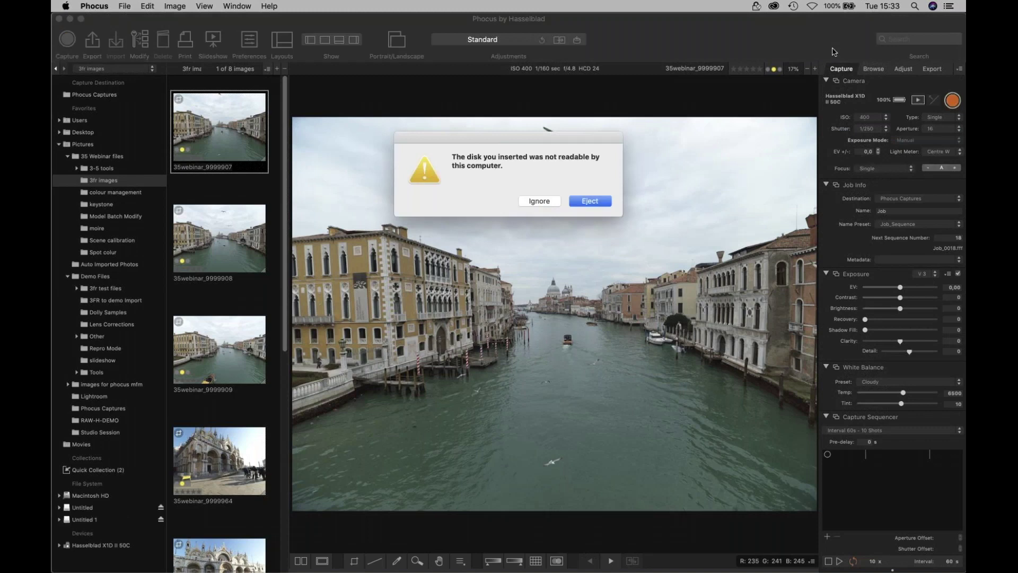
click(541, 201)
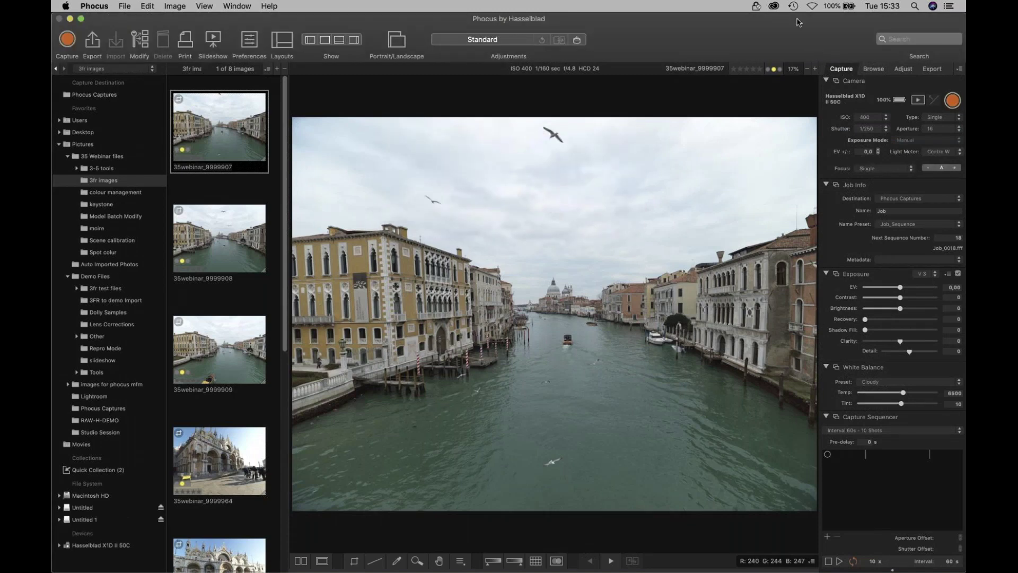
click(871, 120)
click(913, 130)
click(943, 168)
click(942, 168)
Step: Start live view from the tethered camera and set its aperture to 16
click(921, 102)
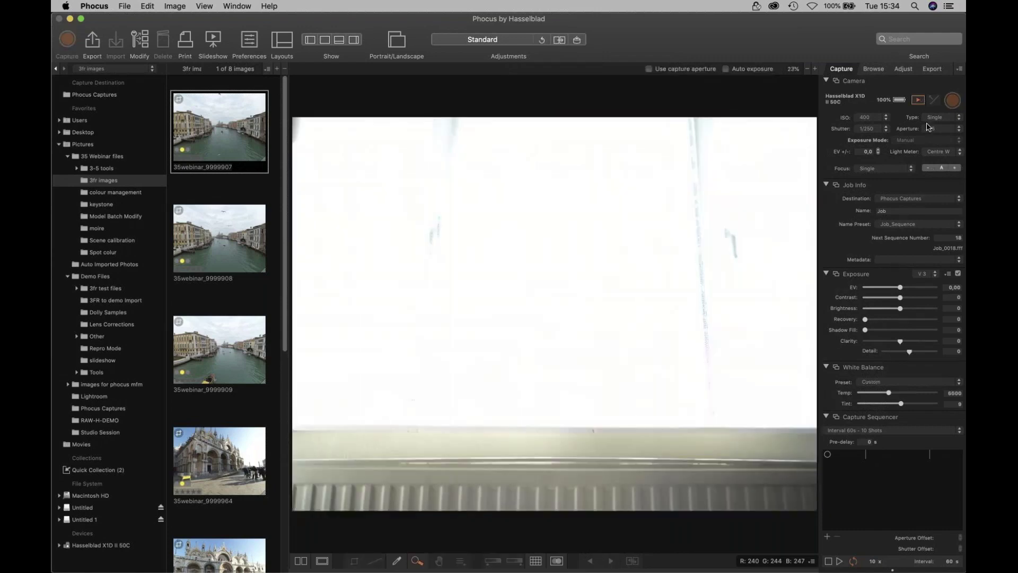
click(954, 129)
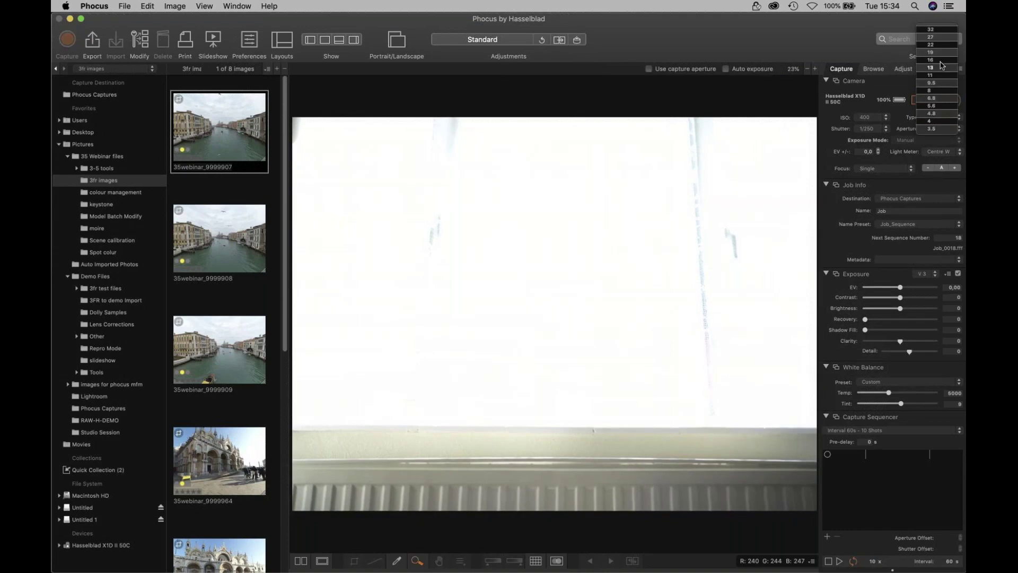
click(943, 61)
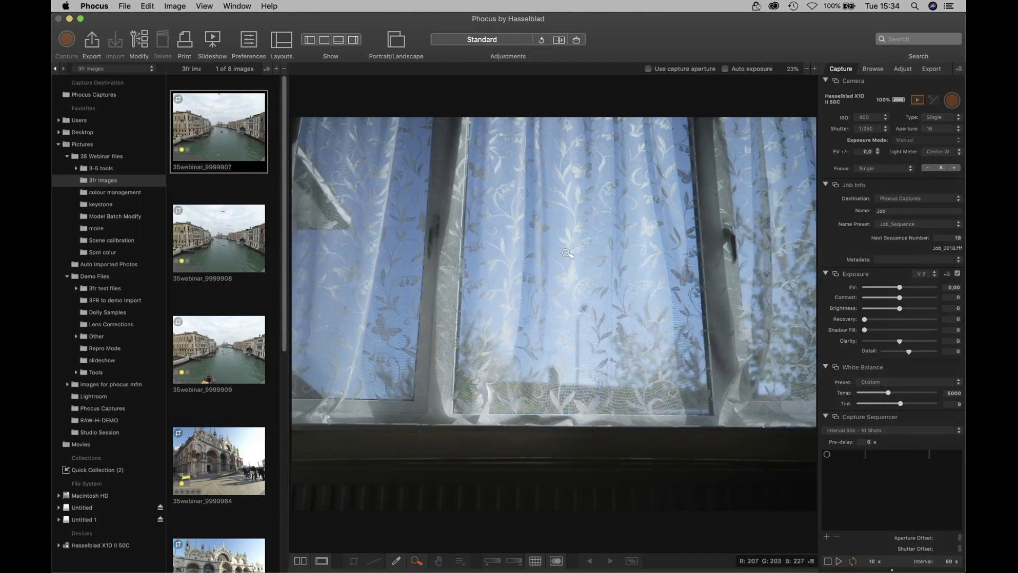
Step: Close live view, then take a tethered capture of the curtained window and select the new shot
click(919, 106)
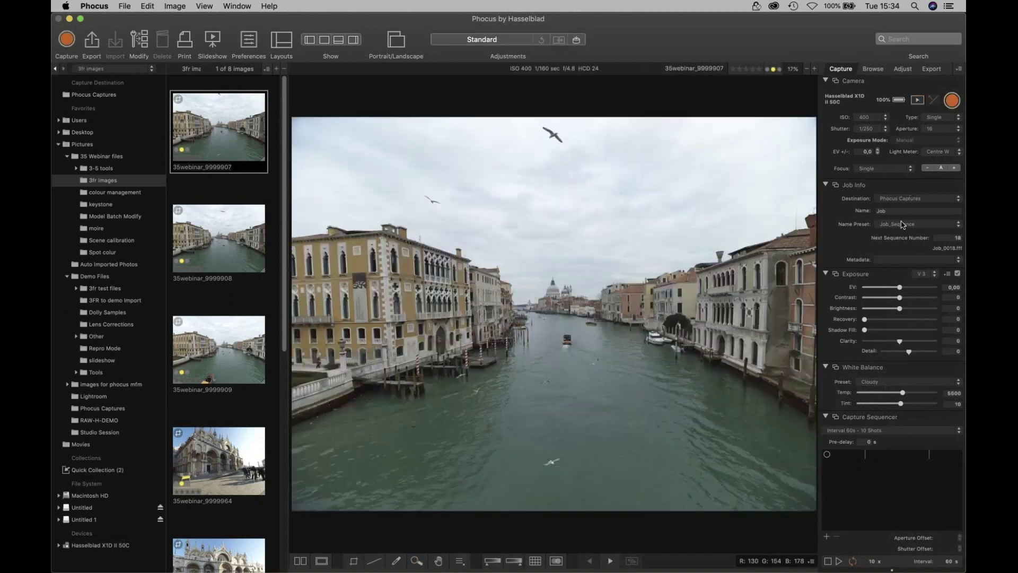
click(953, 101)
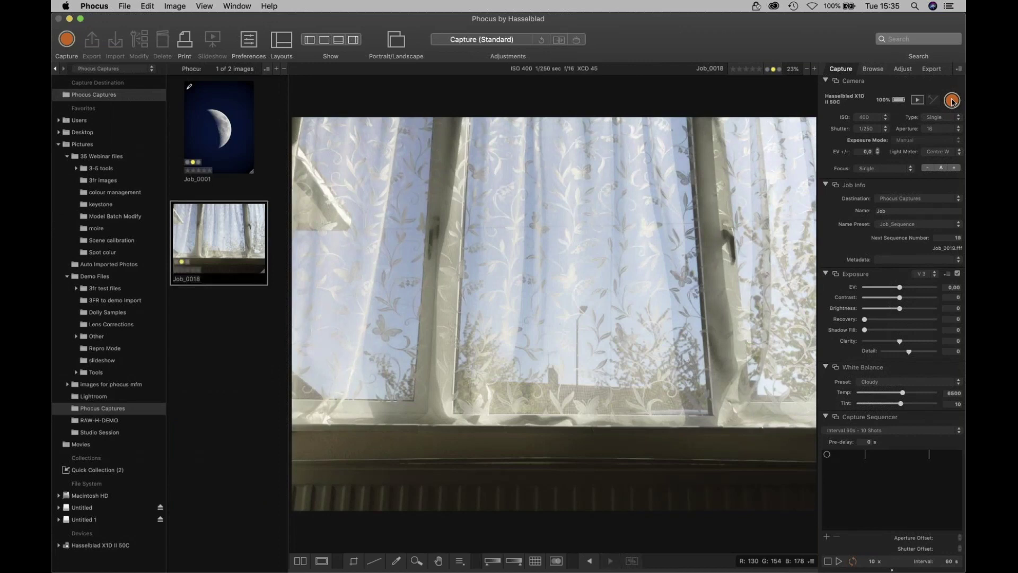
click(227, 244)
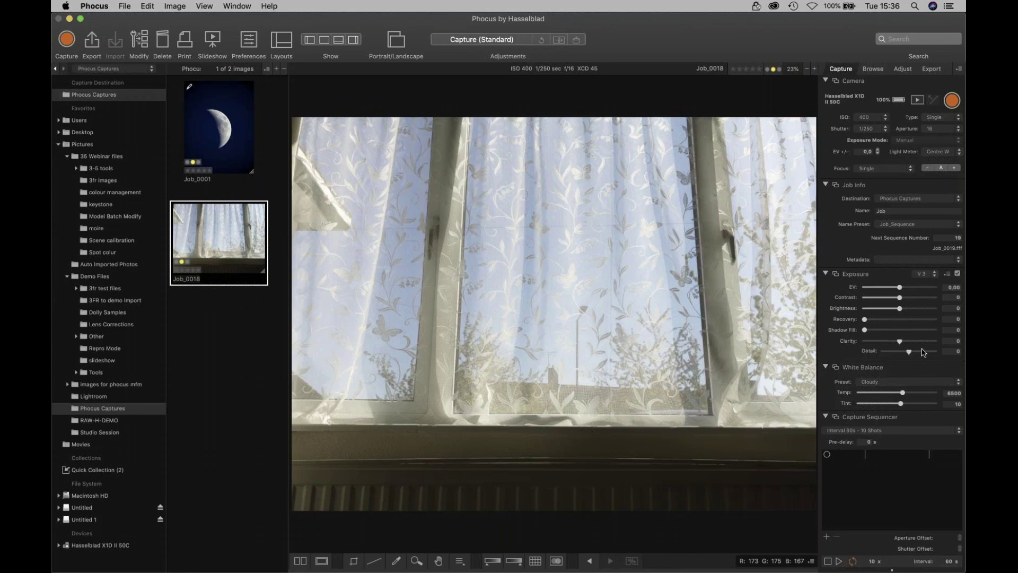
Step: Set the window shot's exposure EV to 0.71 and Recovery to 36, then take a second capture and reselect the first shot
drag(900, 289, 912, 290)
drag(865, 319, 891, 323)
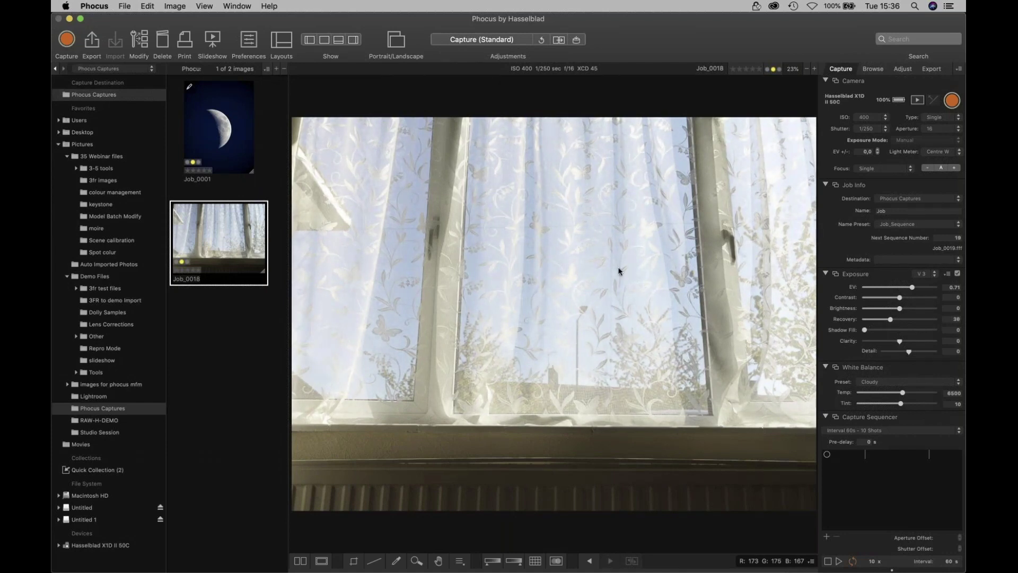
click(953, 103)
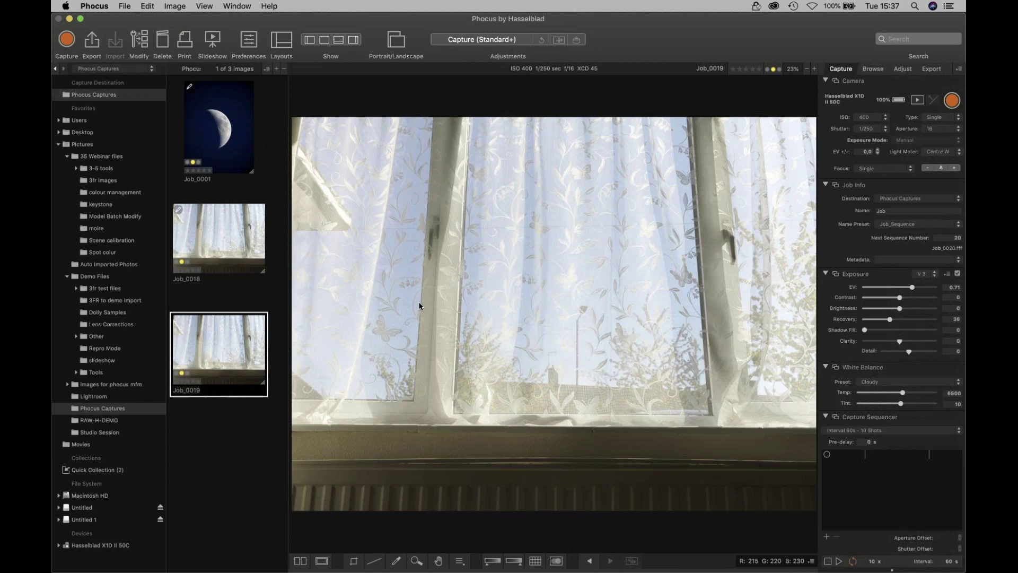
click(209, 240)
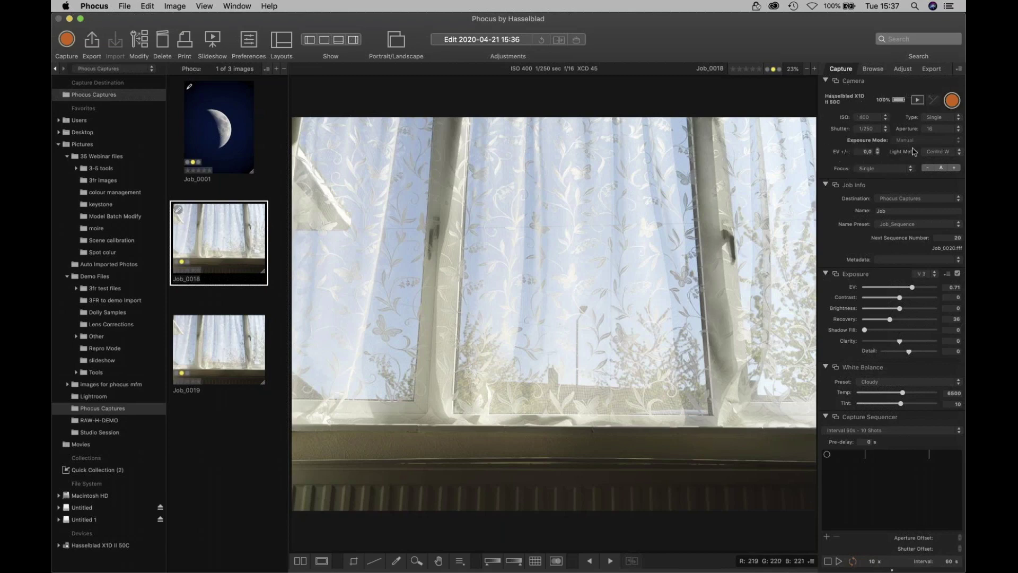
Step: Start live view again and turn on Auto exposure
click(918, 100)
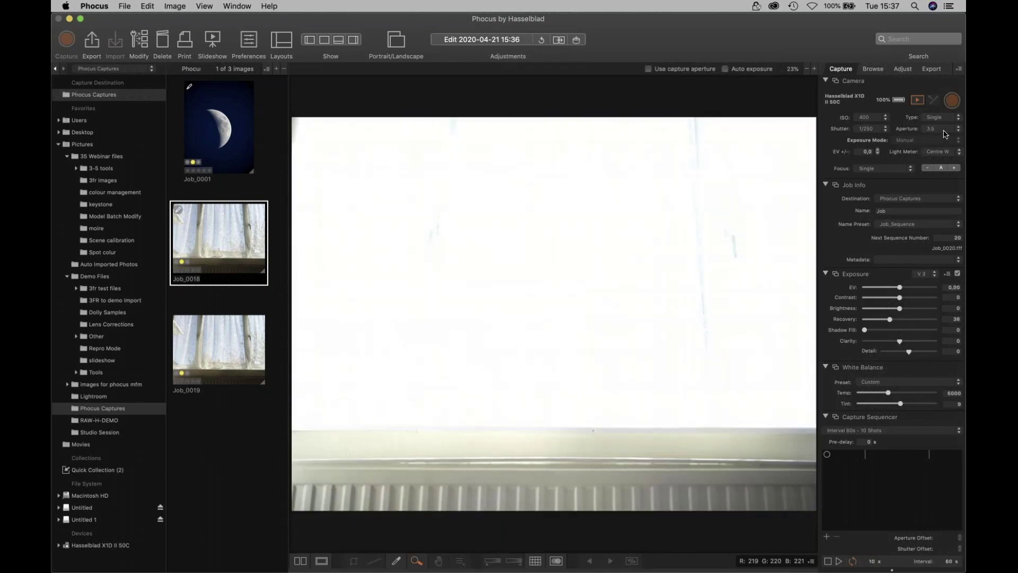
click(945, 130)
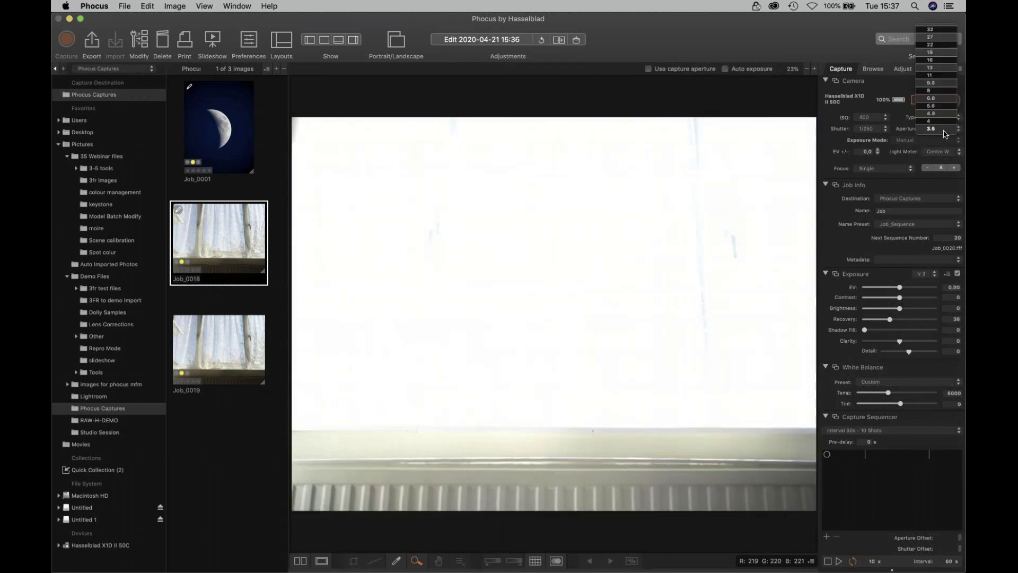
click(734, 76)
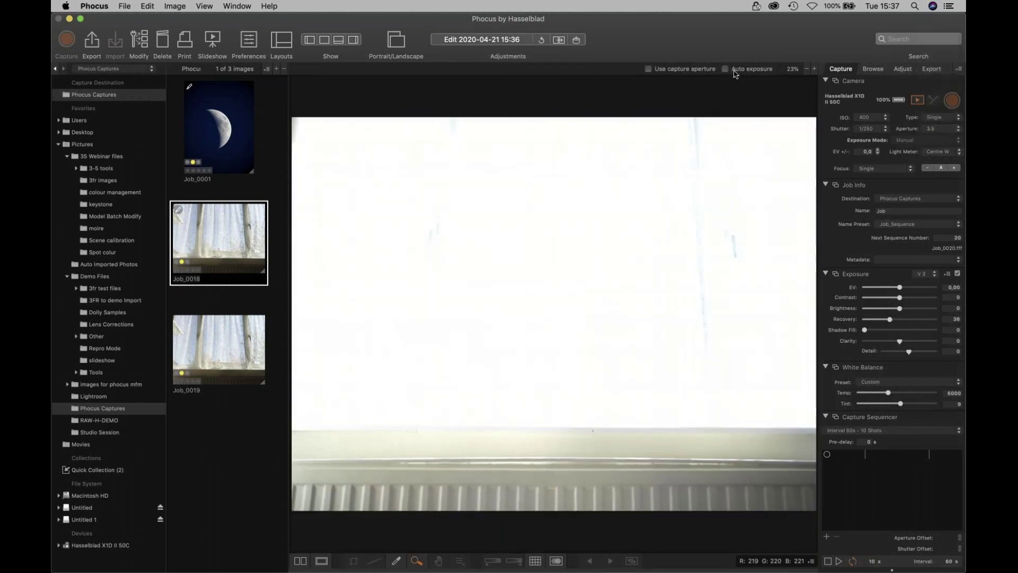
click(726, 69)
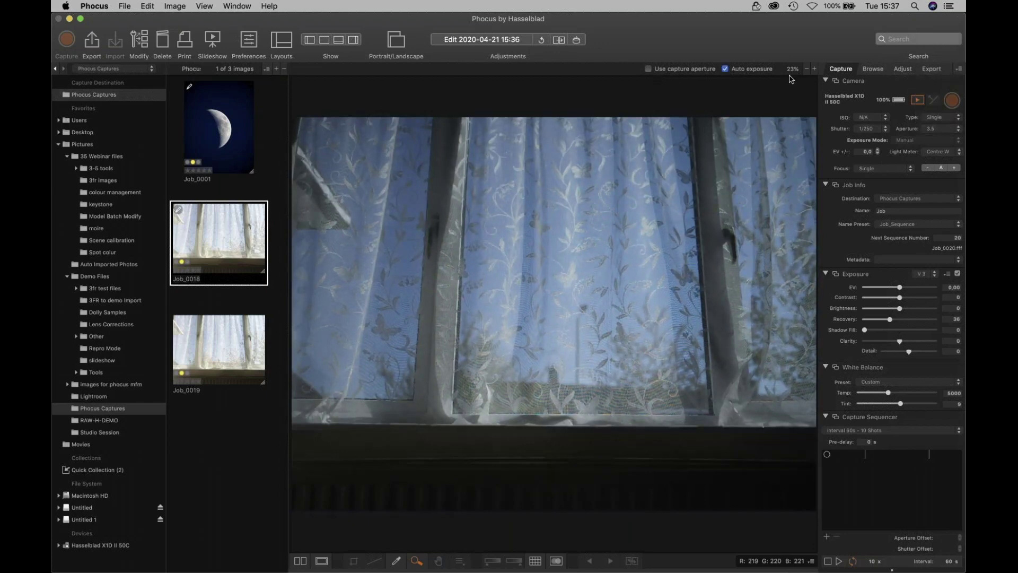
Step: Set the live view aperture to 9.5 and turn on Use capture aperture
click(948, 133)
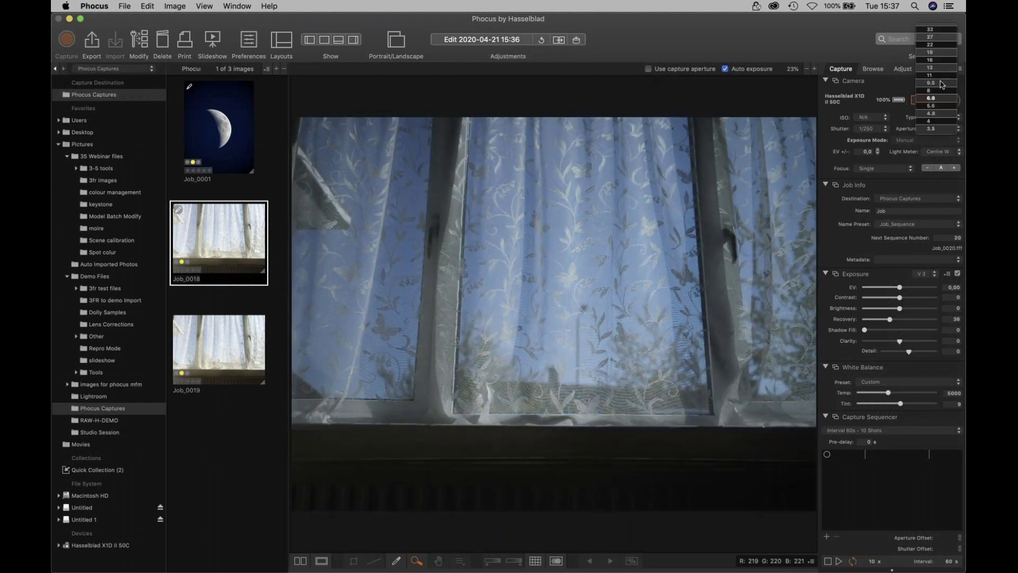
click(943, 84)
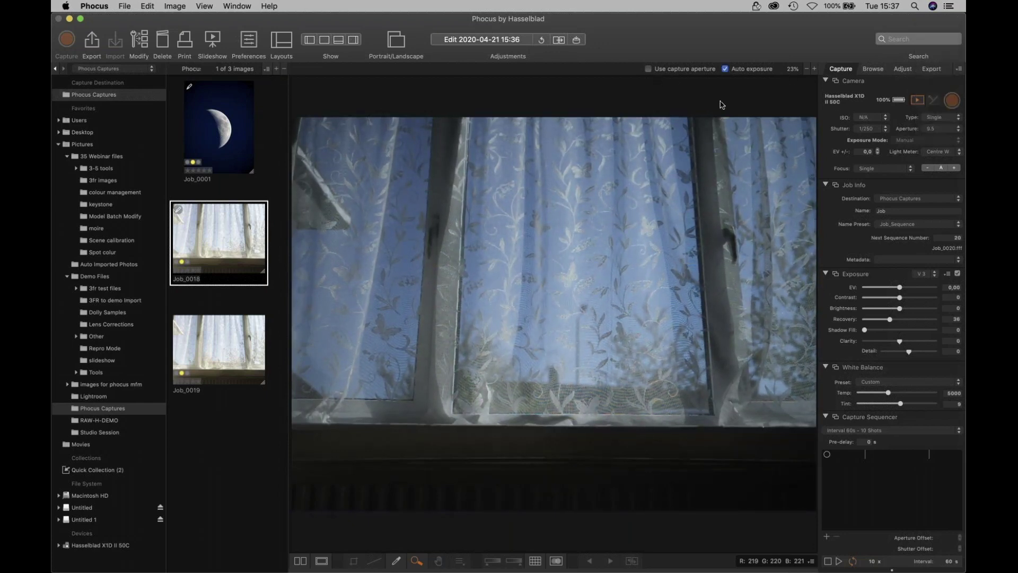
click(648, 69)
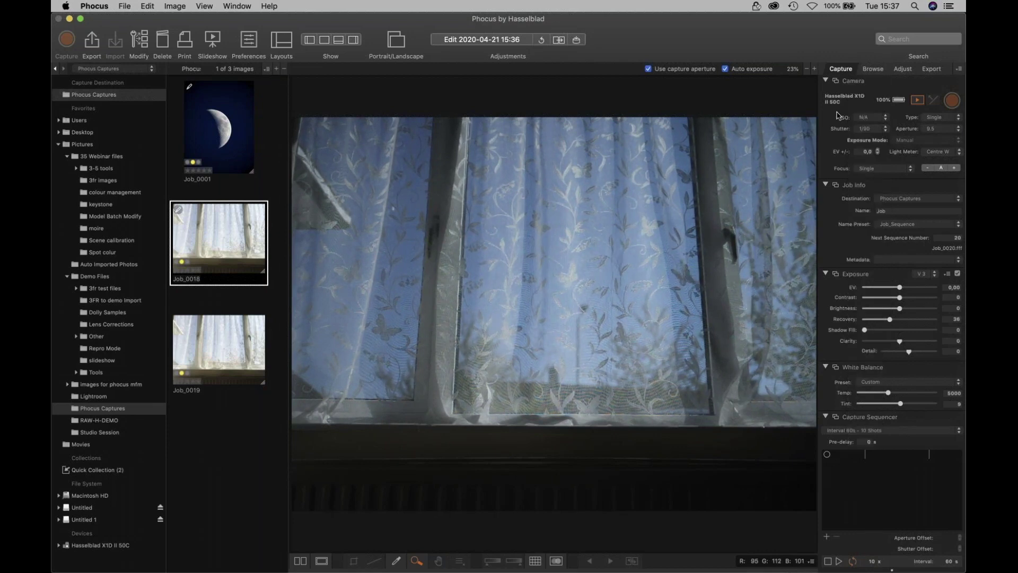
Step: Magnify the curtain's leaf pattern in live view to 150% and step the lens focus one way, then back the other way four times
click(572, 240)
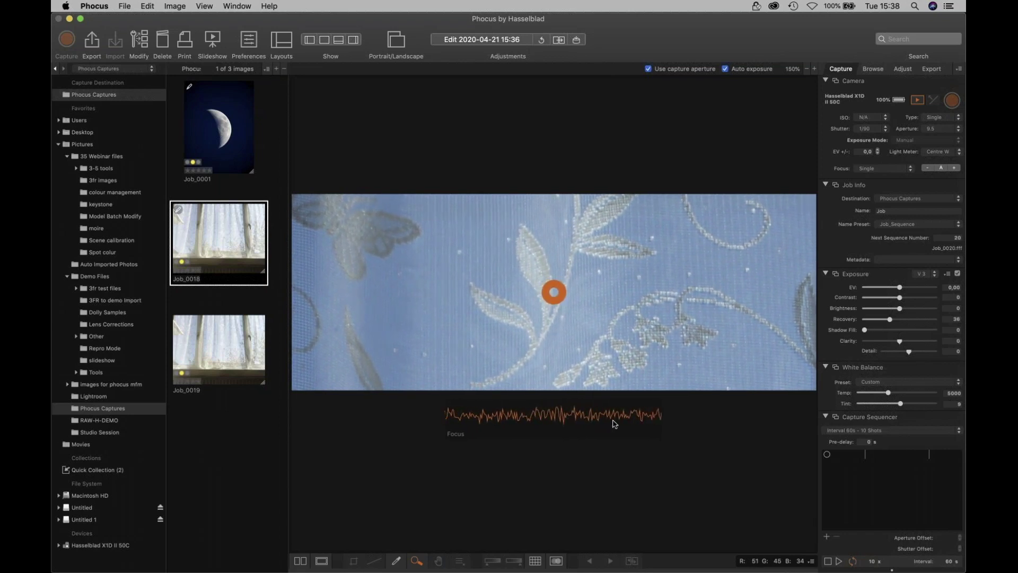
click(927, 169)
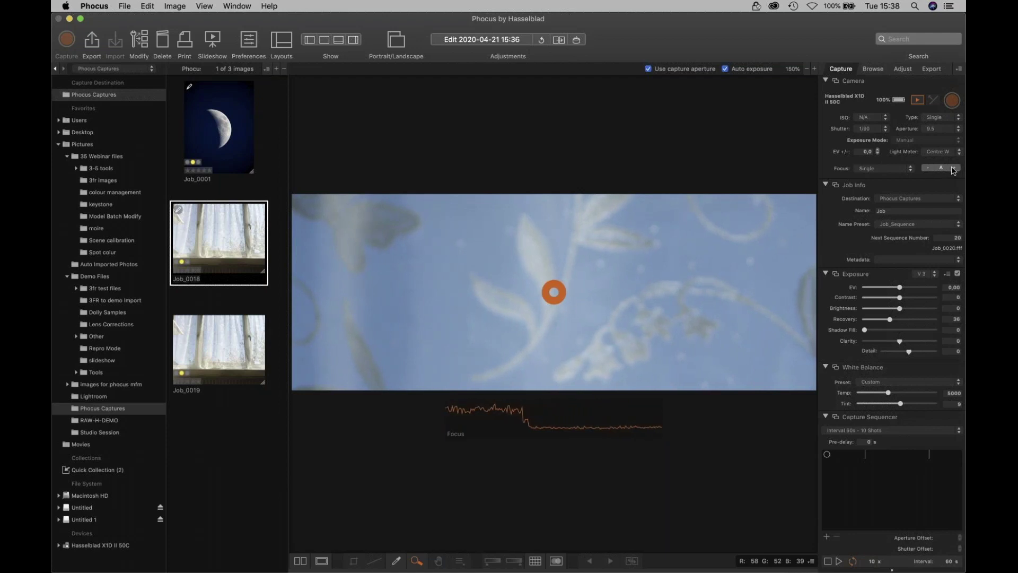
click(953, 169)
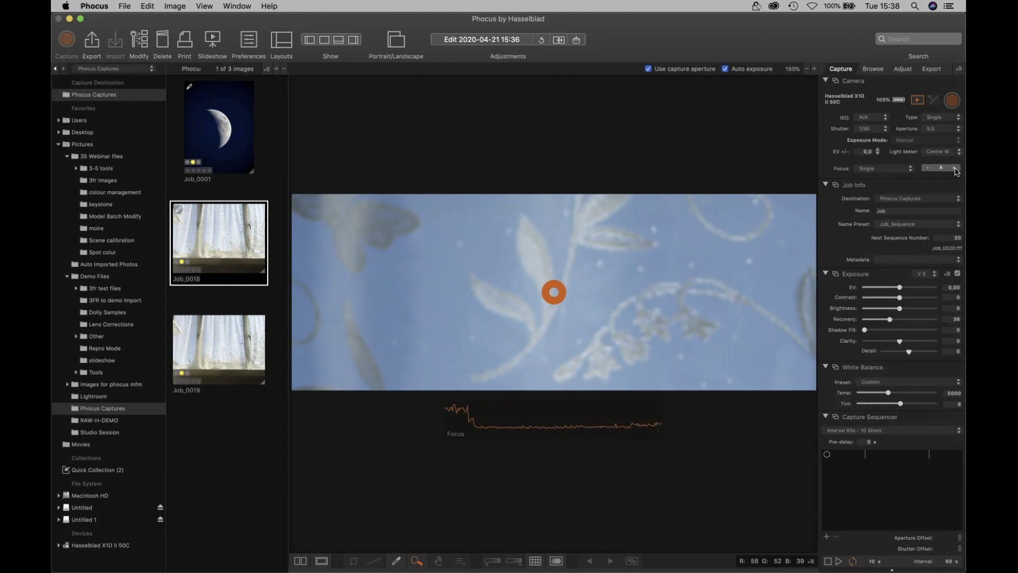
click(954, 168)
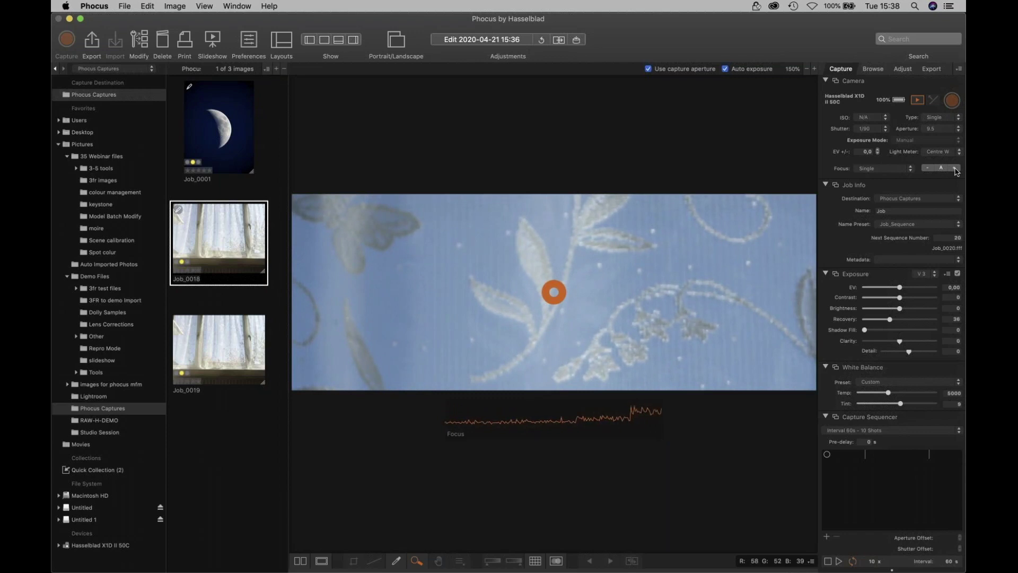
click(955, 169)
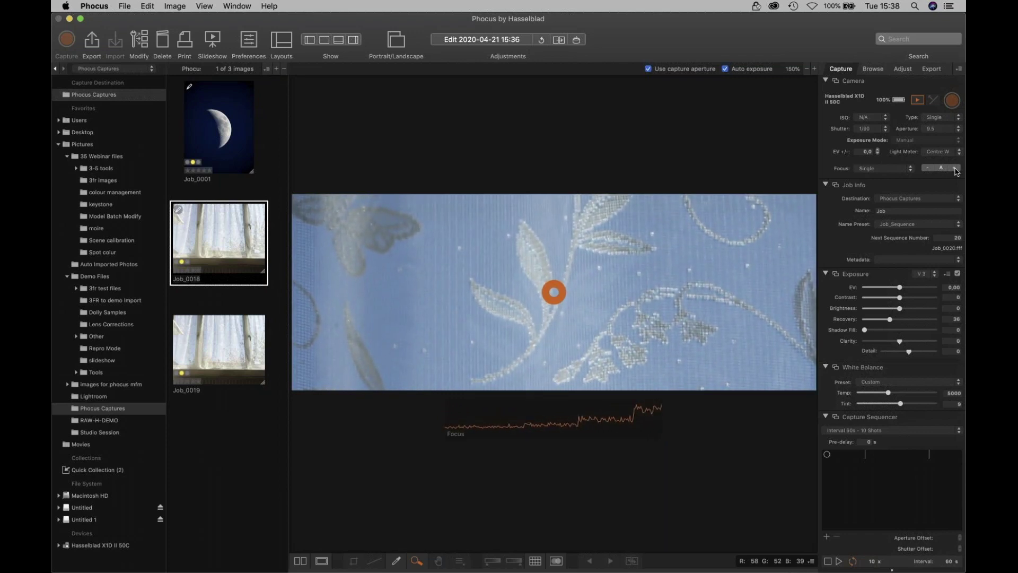
click(955, 168)
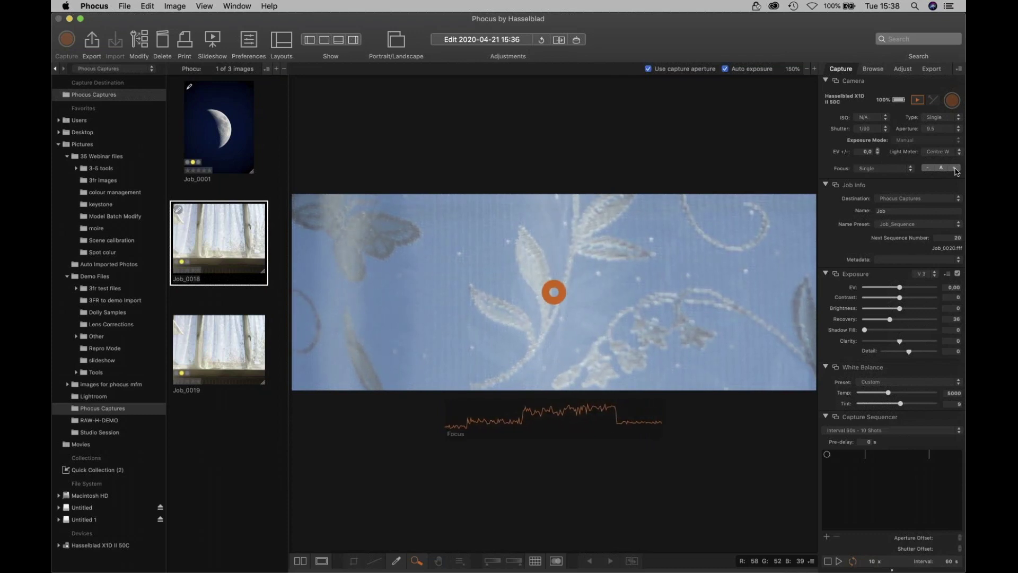
Step: Step the lens focus twice more to sharpen the curtain's leaf pattern, fit the whole view, and stop live view
click(928, 169)
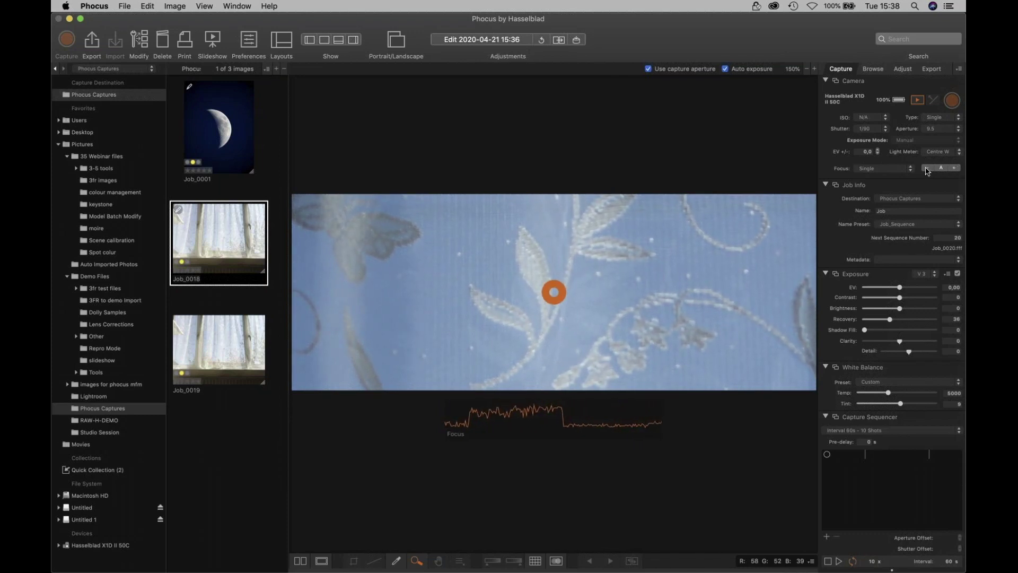
click(927, 169)
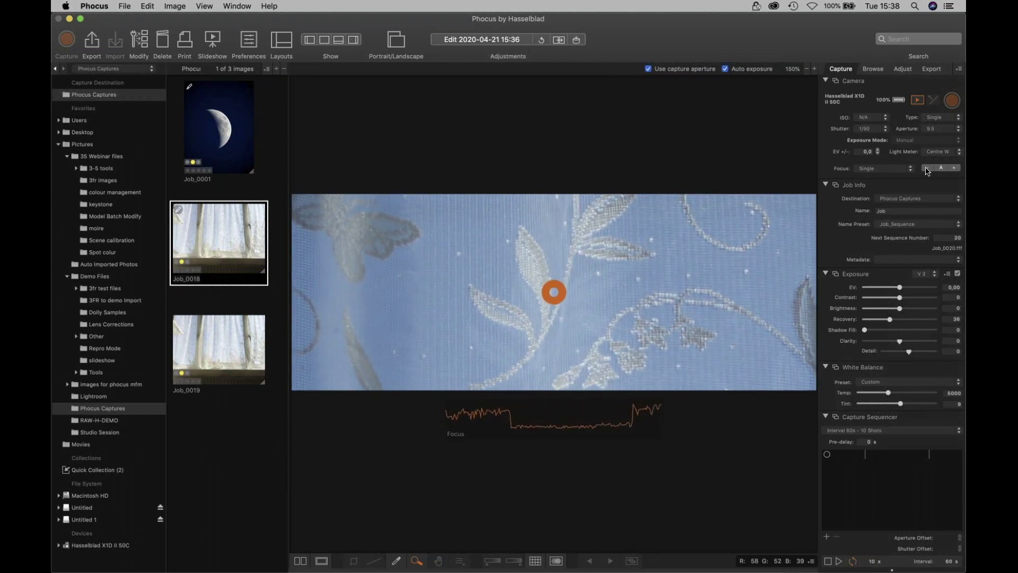
click(571, 274)
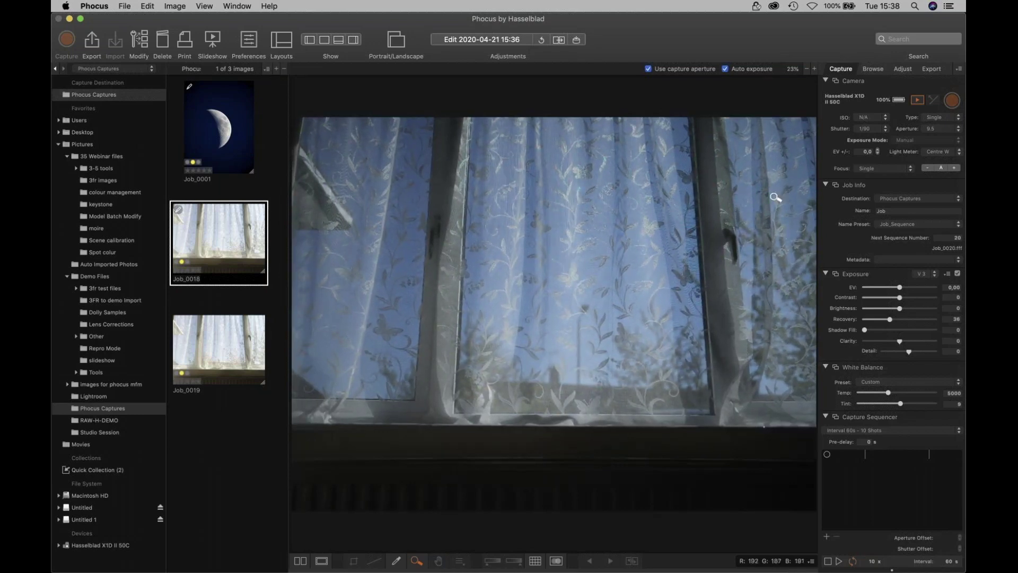
click(921, 101)
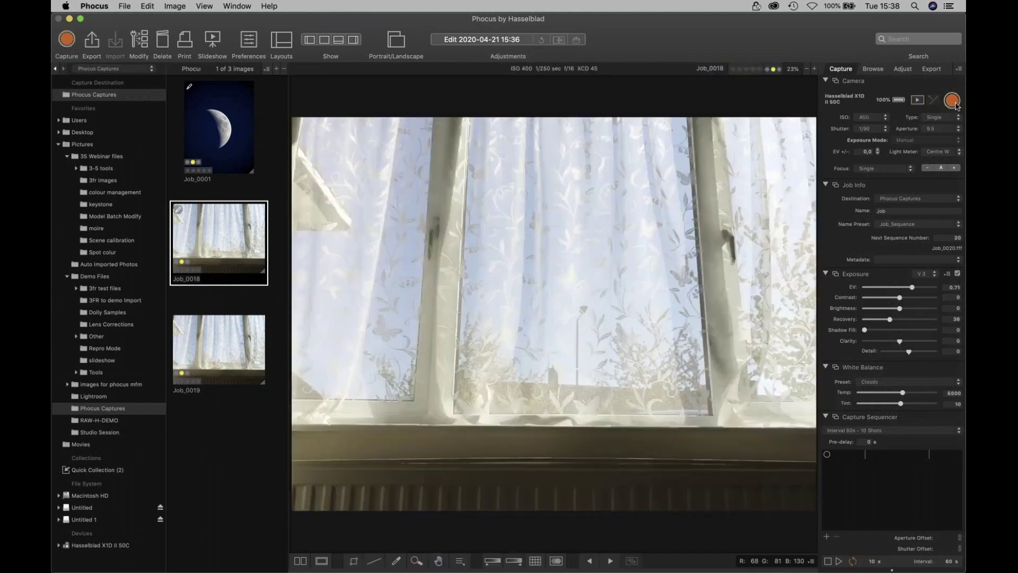
Step: Capture the window and view the shot, then set the shutter to 1/750 and capture it again
click(956, 104)
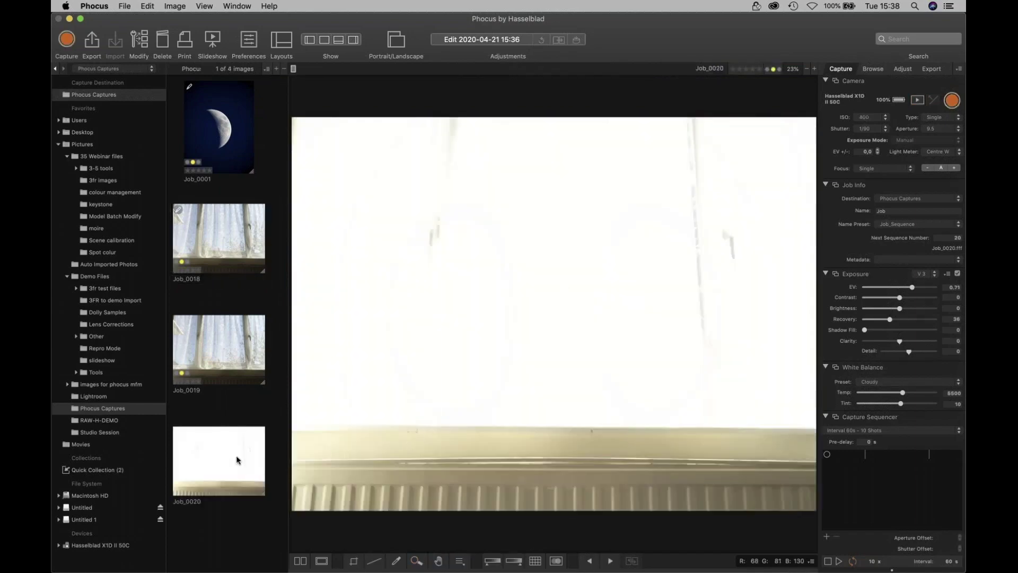
click(237, 457)
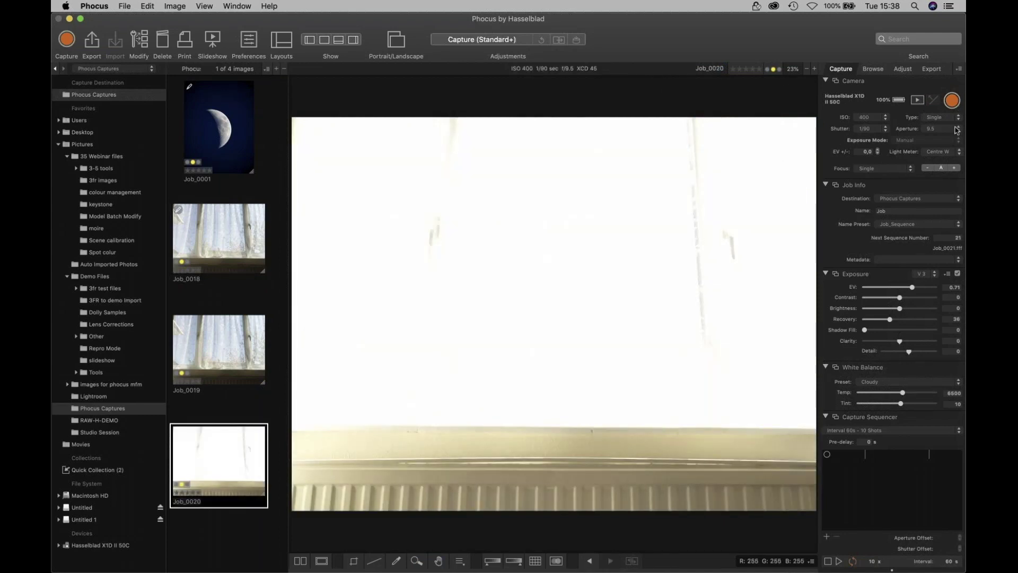
click(880, 129)
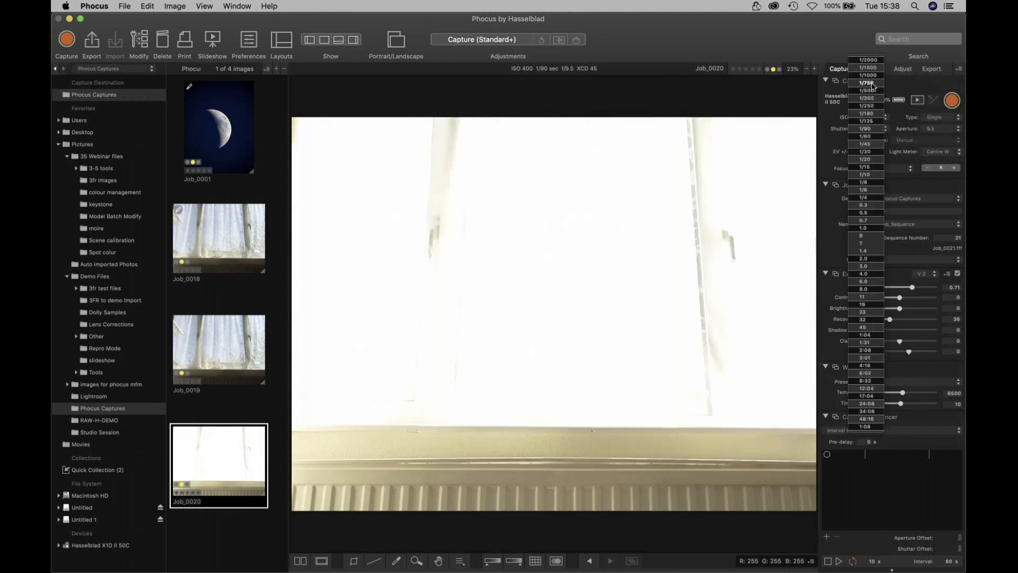
click(872, 84)
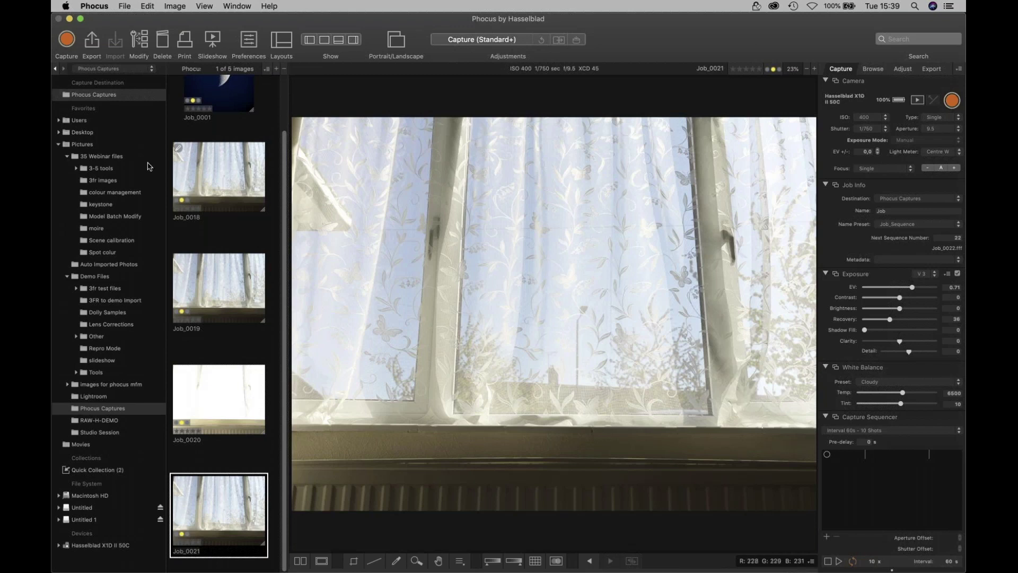
Step: Expand the 3-5 tools folder, open its defringe subfolder and select the tree image Job_0010
click(86, 169)
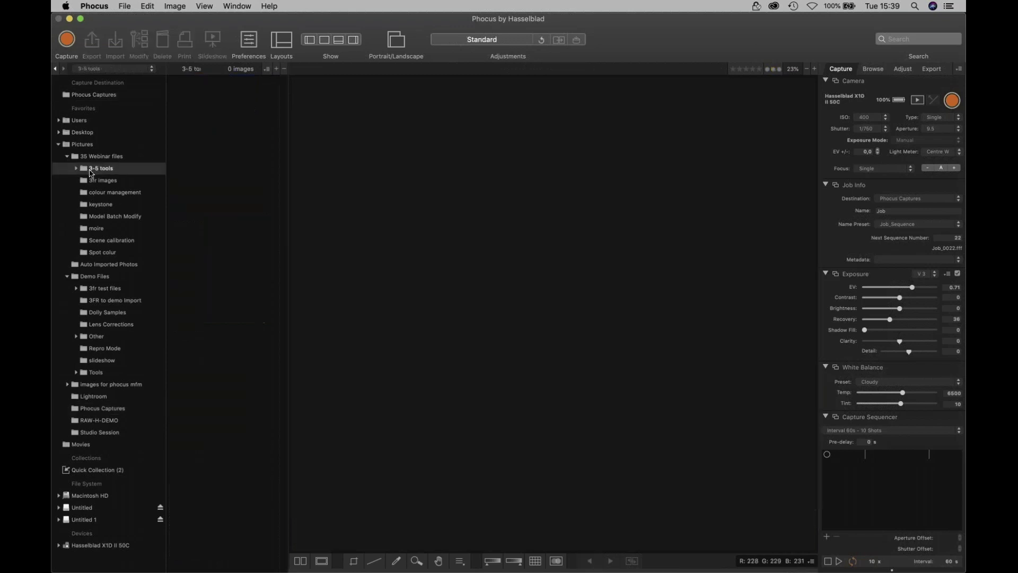
click(76, 169)
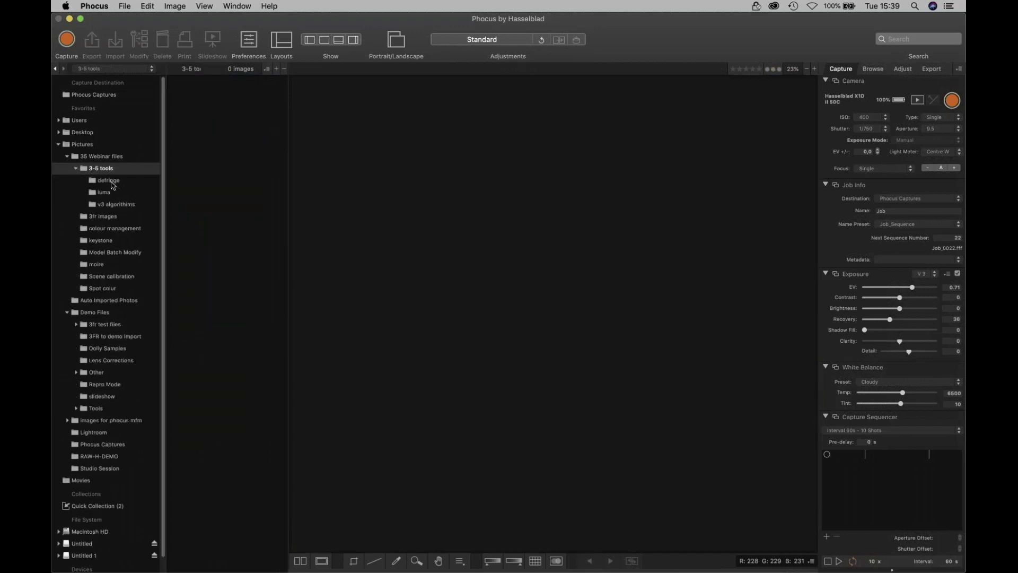
click(113, 182)
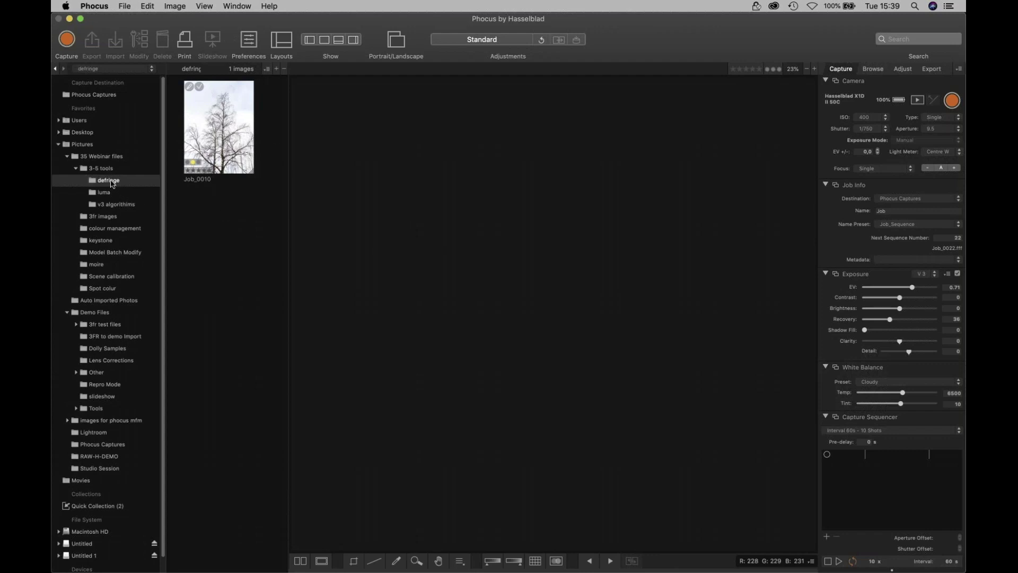
click(230, 127)
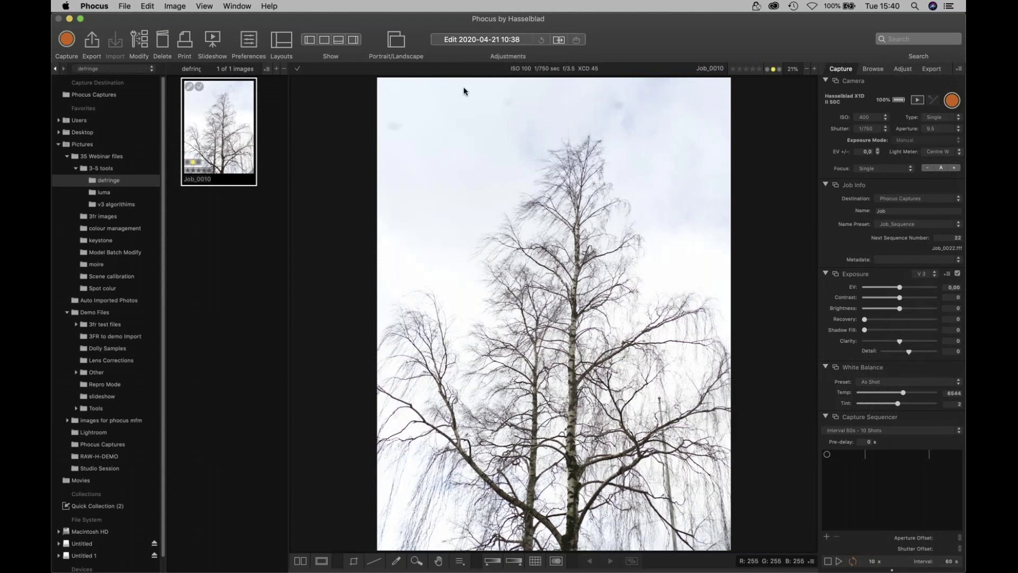
Step: Load the embedded Import (Standard) adjustments for the tree image
click(475, 40)
mouse_move(488, 6)
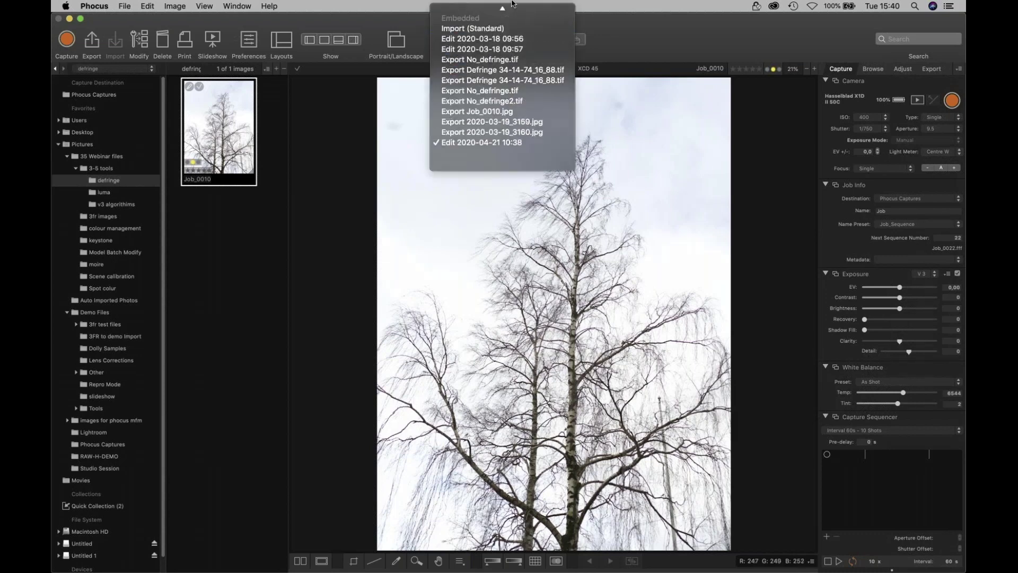
click(681, 124)
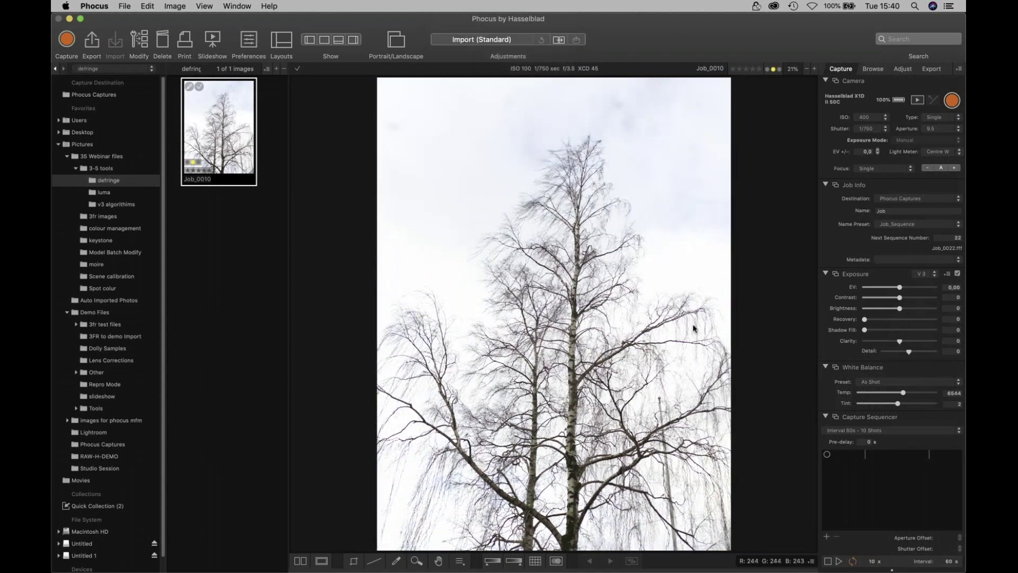
Step: Magnify the tree's branches to 400% and sample their purple fringing with the Defringe eyedropper
click(416, 563)
click(551, 251)
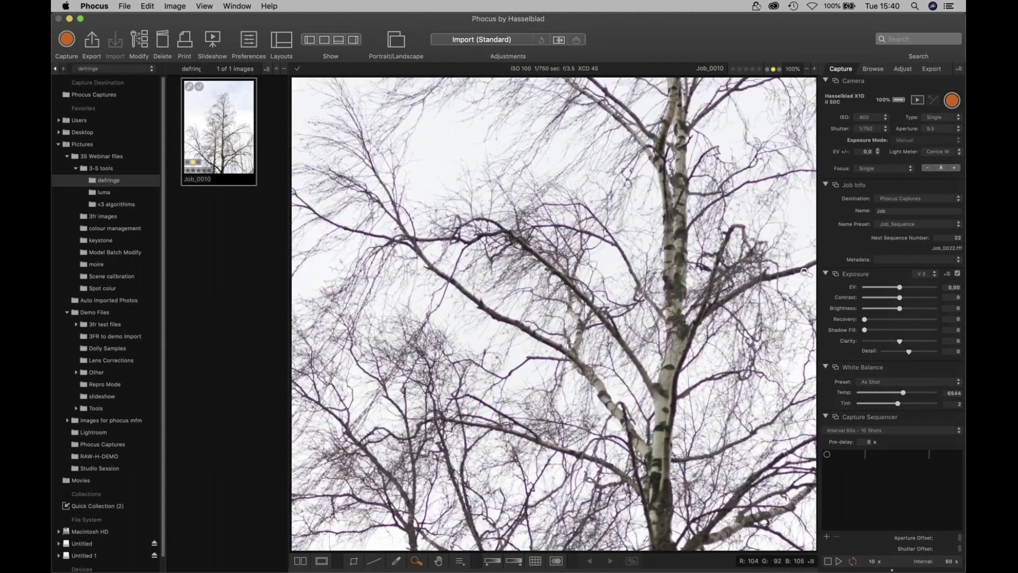
click(816, 69)
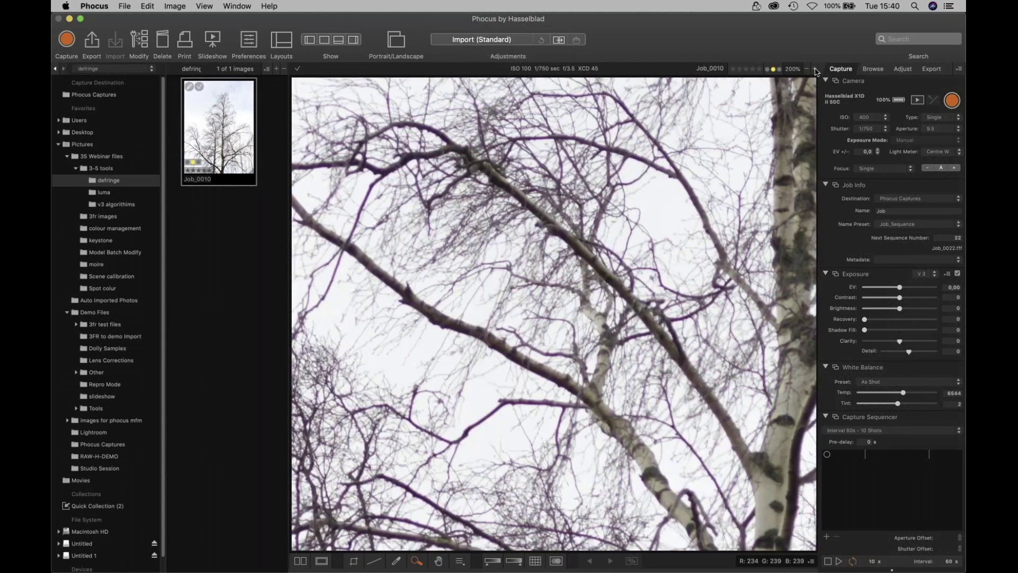
click(815, 69)
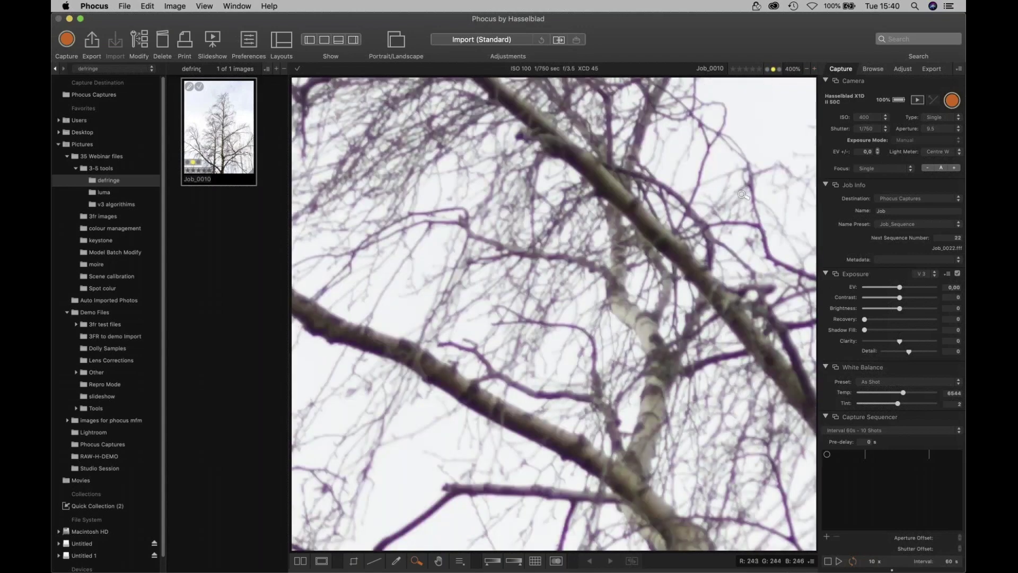
click(439, 562)
drag(538, 291, 618, 206)
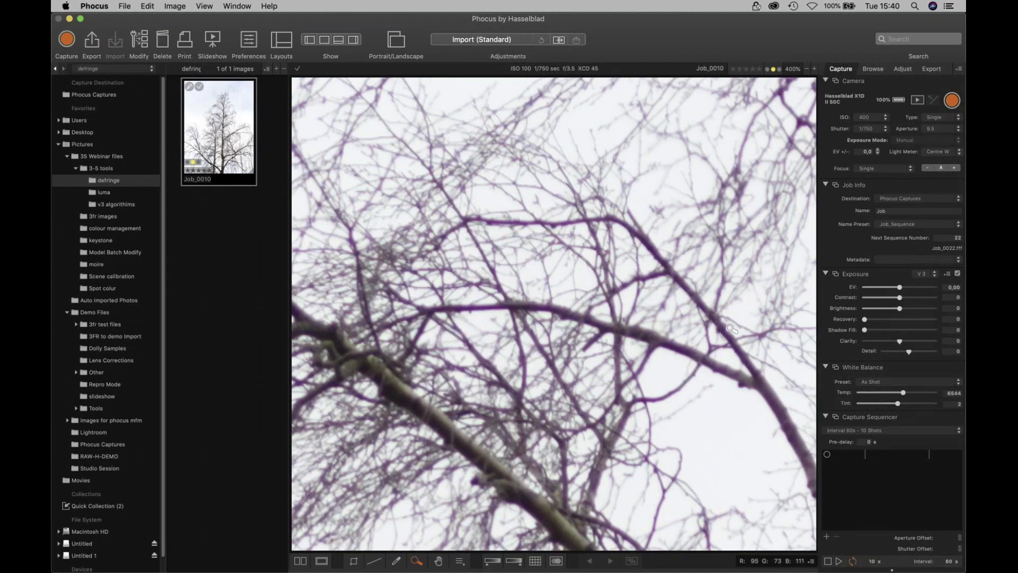
click(903, 69)
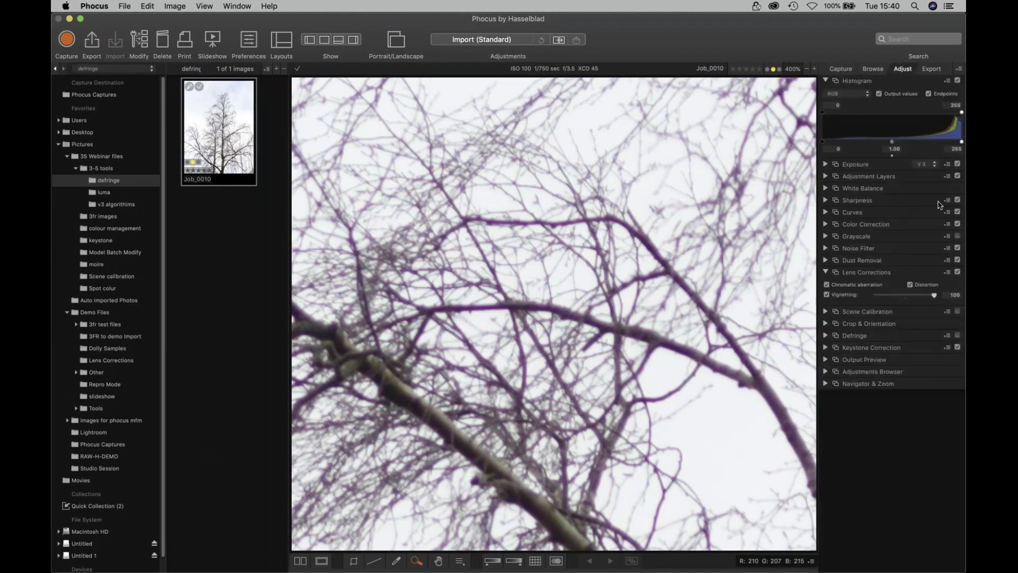
click(825, 336)
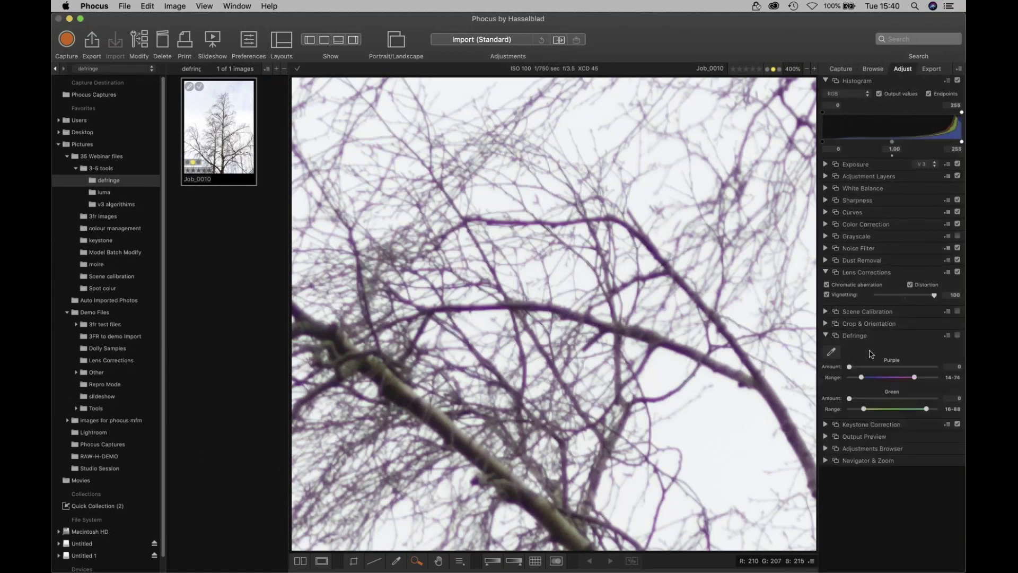
click(832, 355)
click(520, 221)
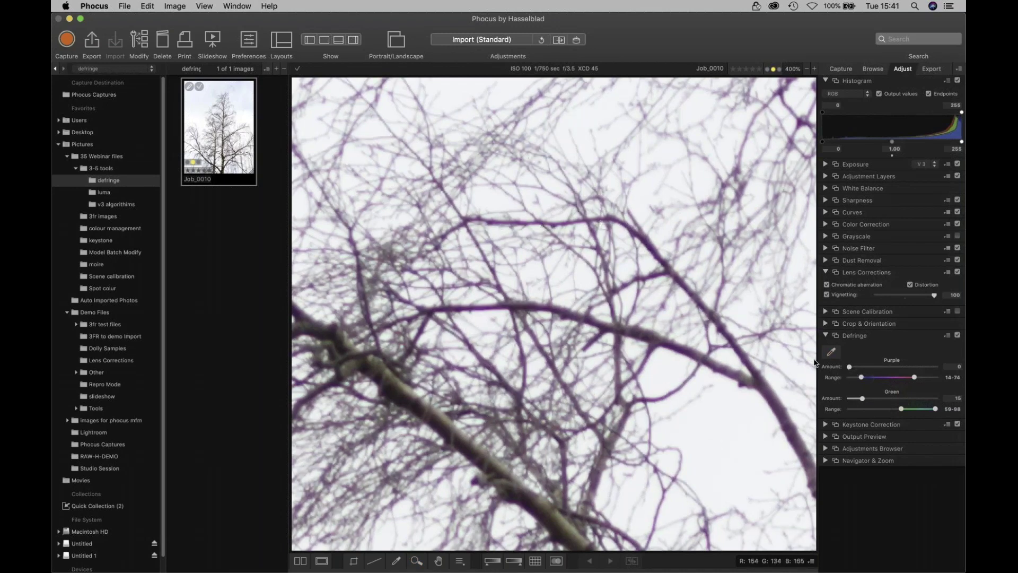
Step: Sample the branch fringing again and set the Defringe Purple amount to 31
click(831, 351)
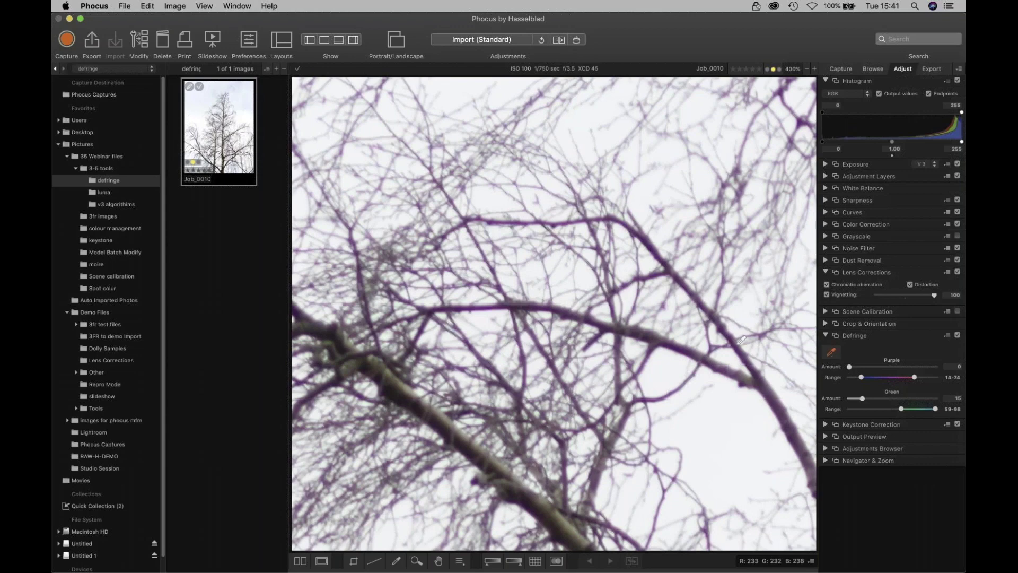
click(520, 221)
drag(851, 368, 879, 371)
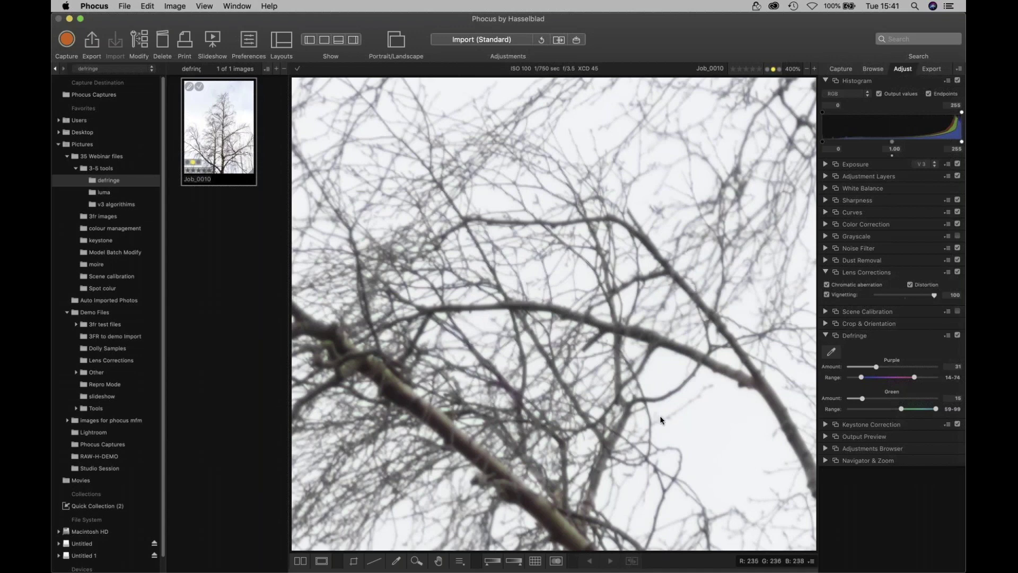
Step: Examine the defringed branches at 400% and at 100%, then collapse the Defringe settings
click(626, 371)
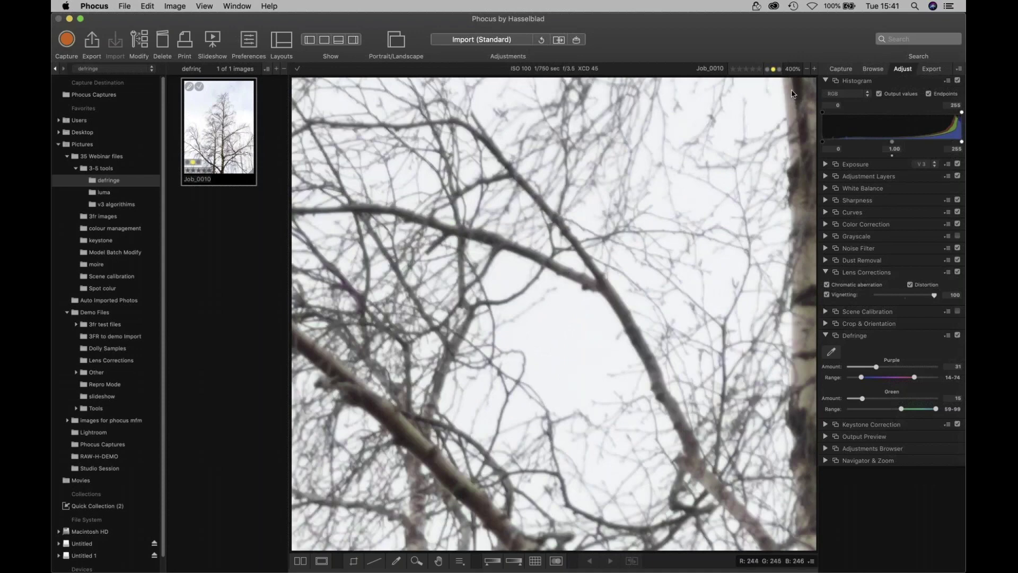
click(808, 69)
click(808, 69)
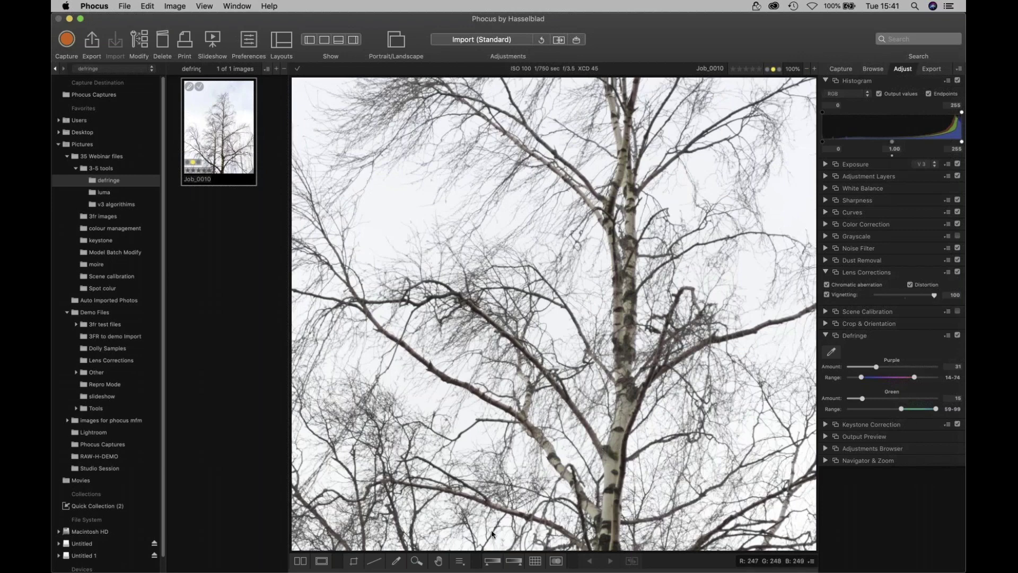
click(438, 561)
drag(604, 402, 374, 477)
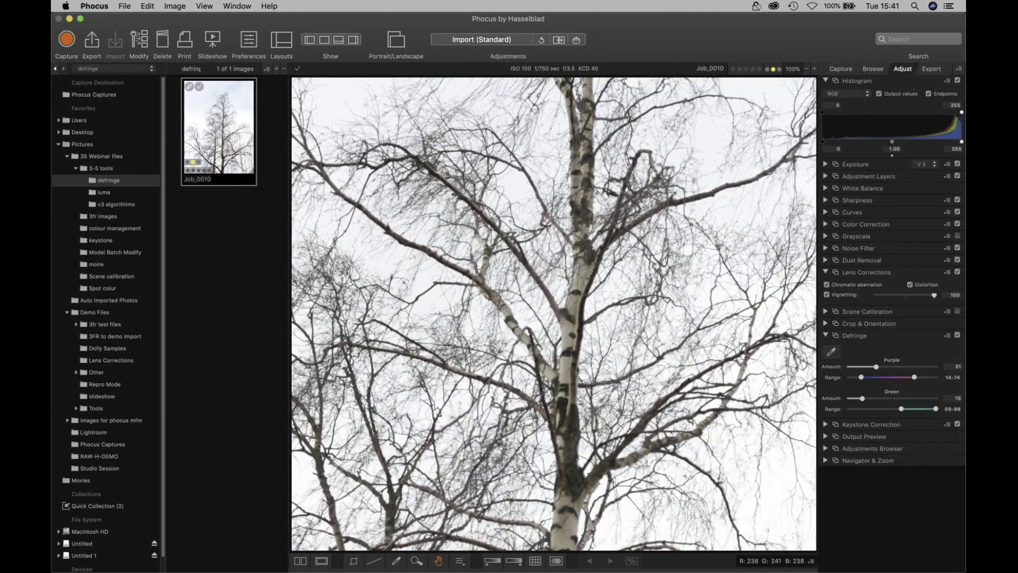
click(826, 336)
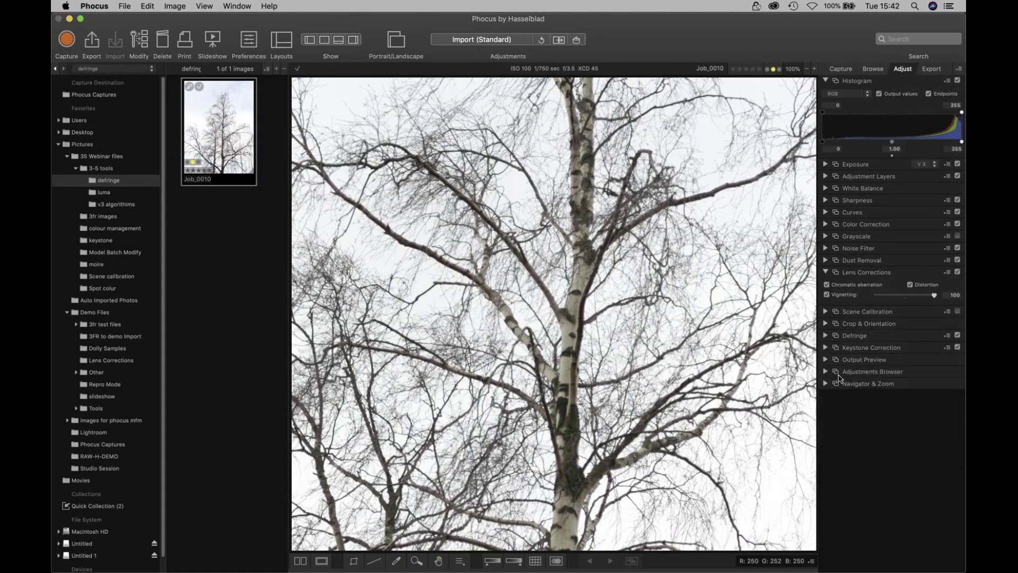
Step: Add an adjustment layer to the tree image, bring up its Defringe setting, and collapse the layer settings
click(825, 177)
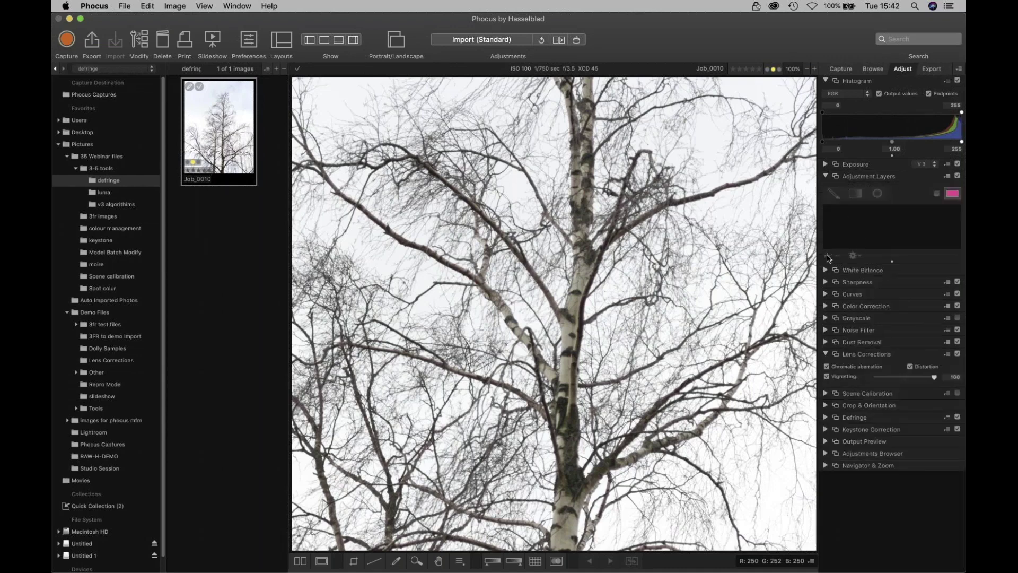
click(828, 256)
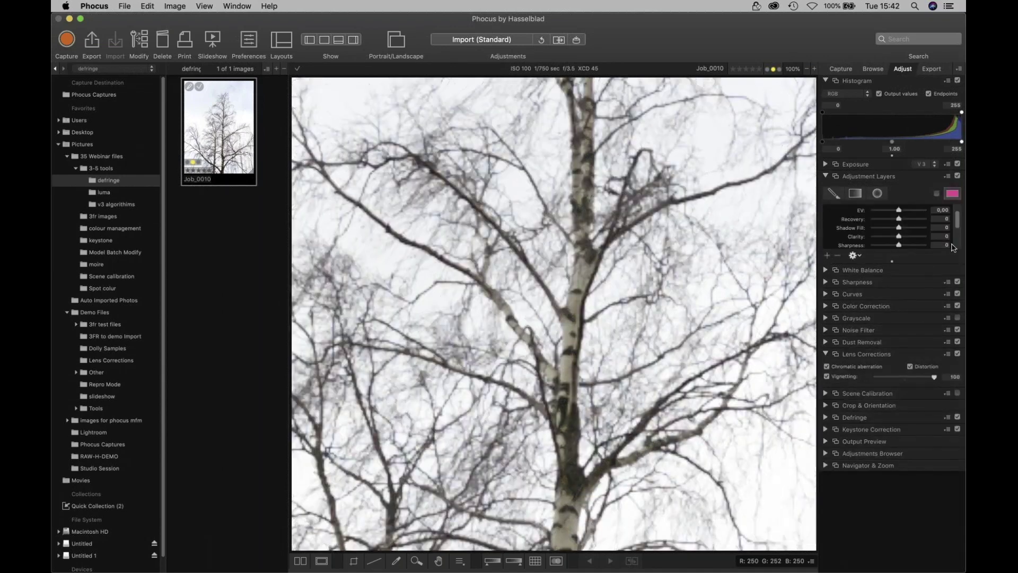
drag(958, 225, 959, 252)
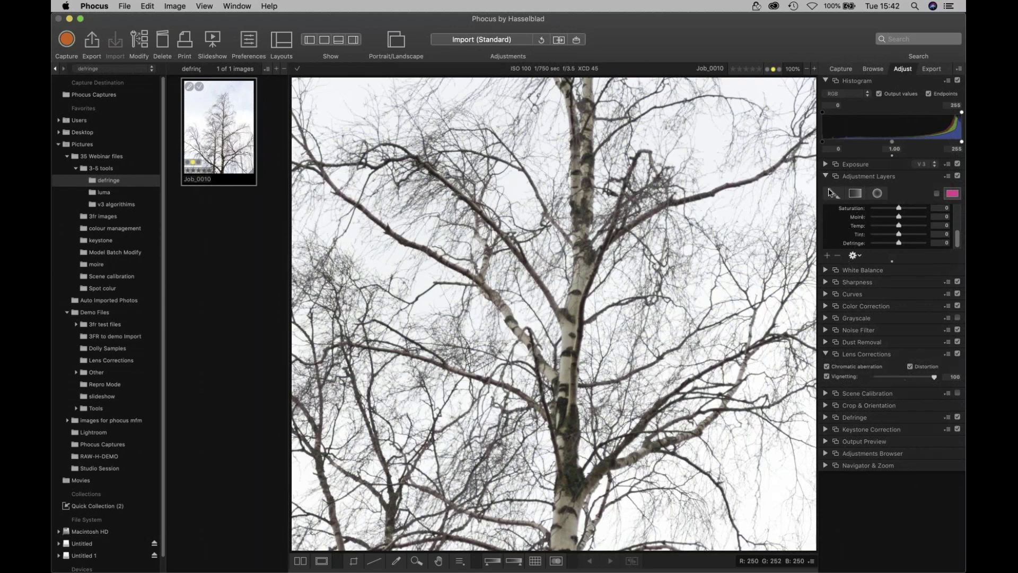
click(860, 197)
click(827, 178)
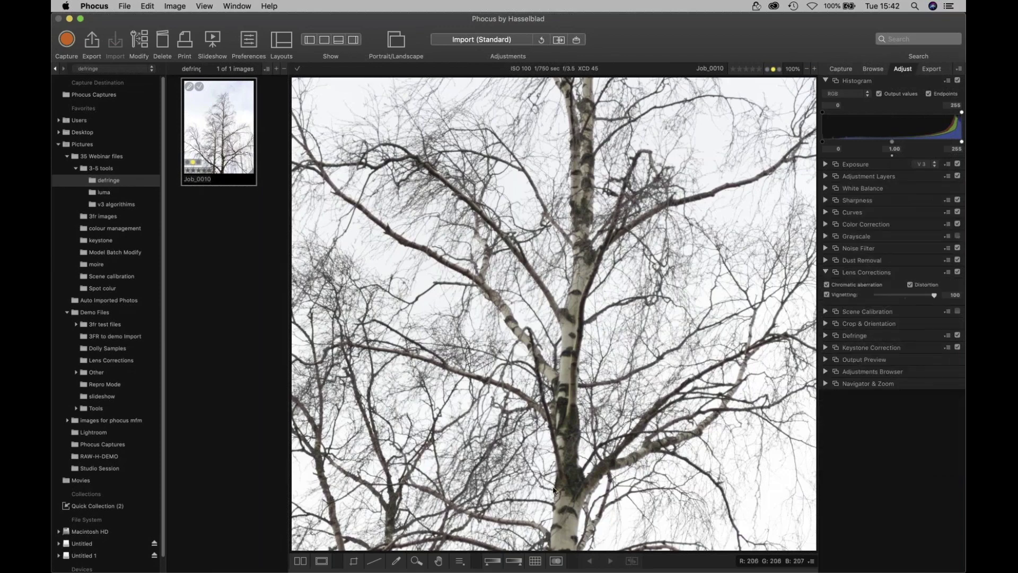
Step: Zoom back out to show the whole tree image, then deselect it
click(809, 69)
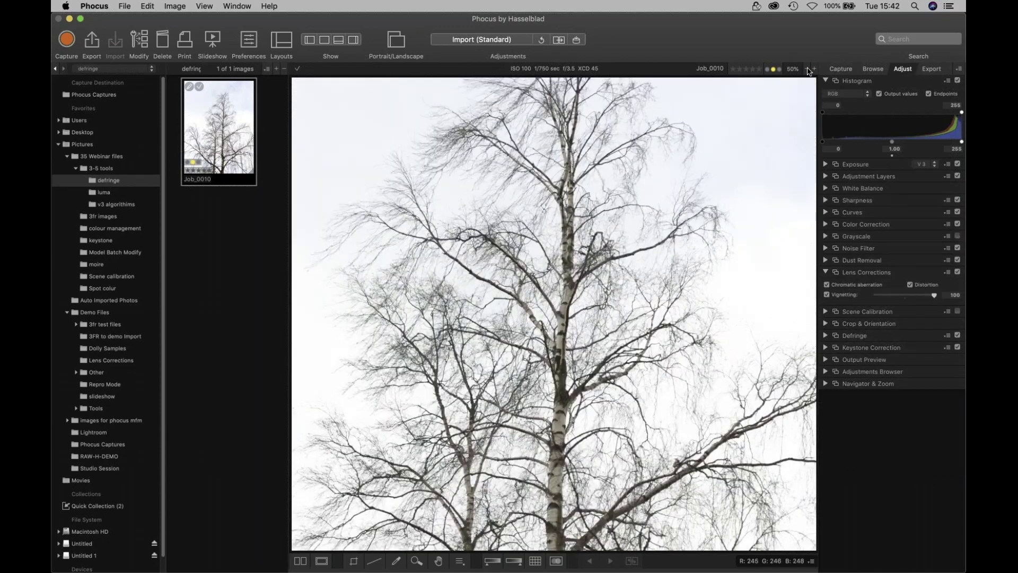
click(809, 69)
click(809, 69)
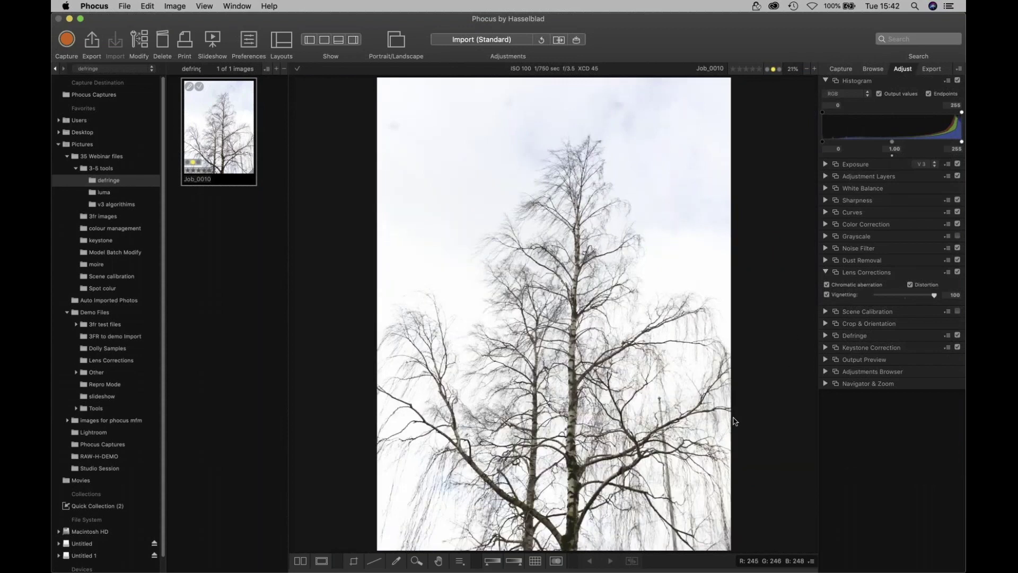
click(214, 132)
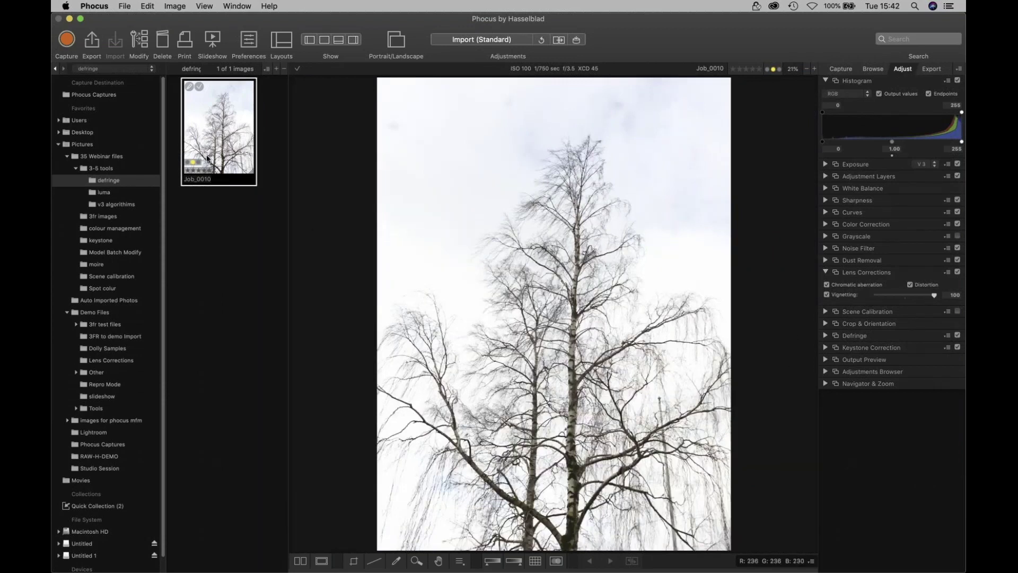
click(210, 210)
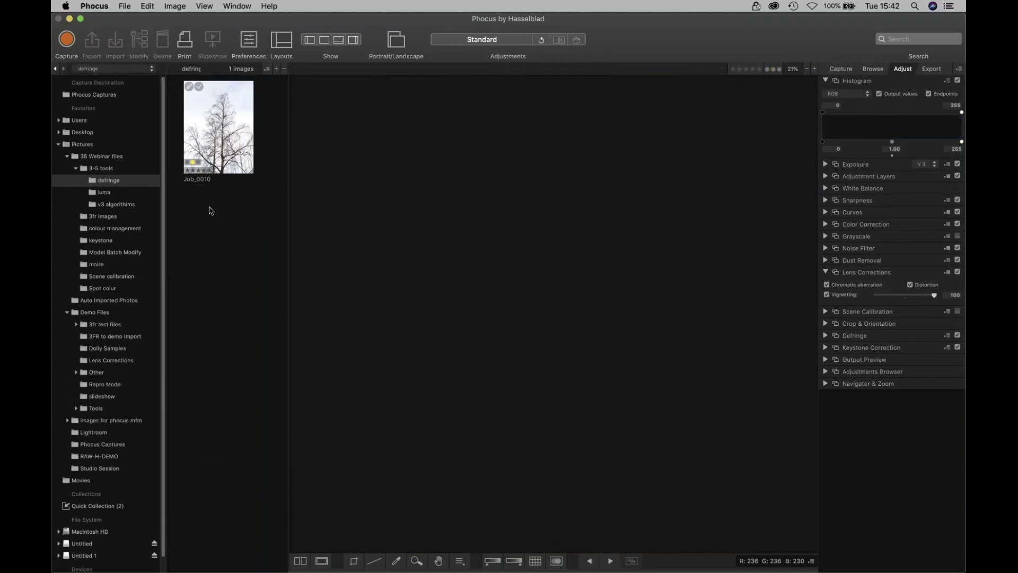
Step: Apply the Import (Standard) adjustments to the ballet dancer image in the v3 algorithims folder
click(203, 133)
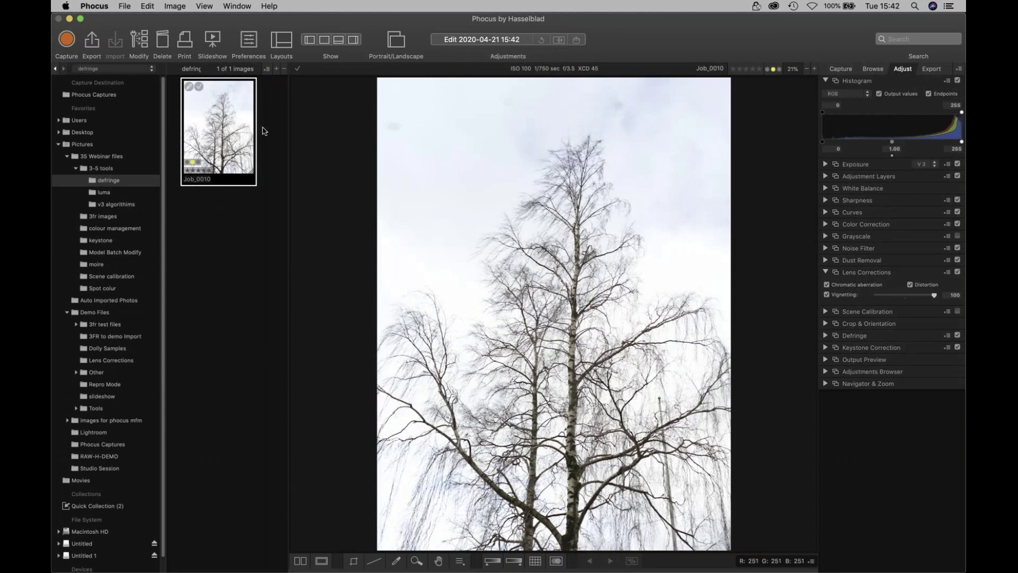
click(96, 206)
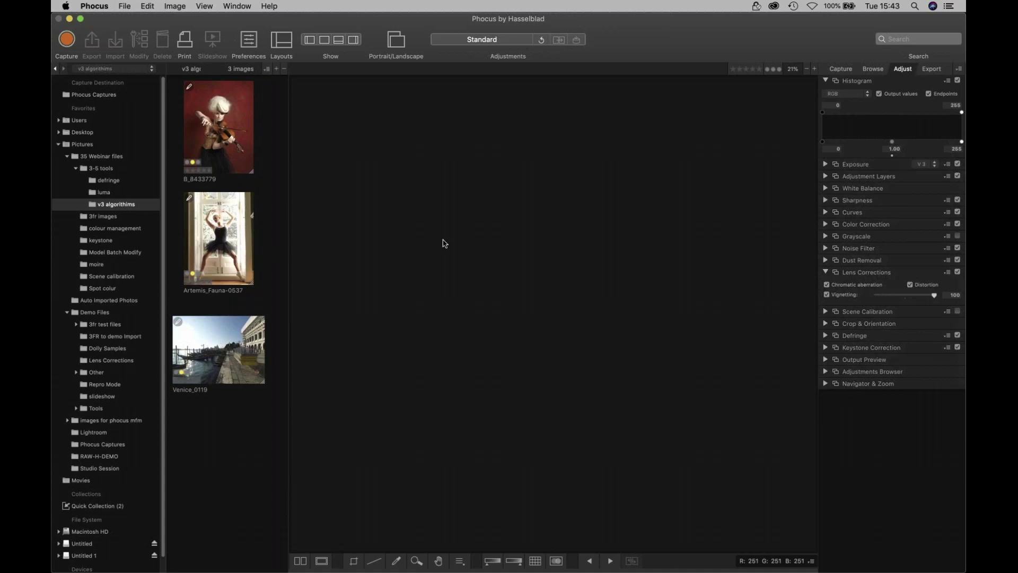
click(218, 237)
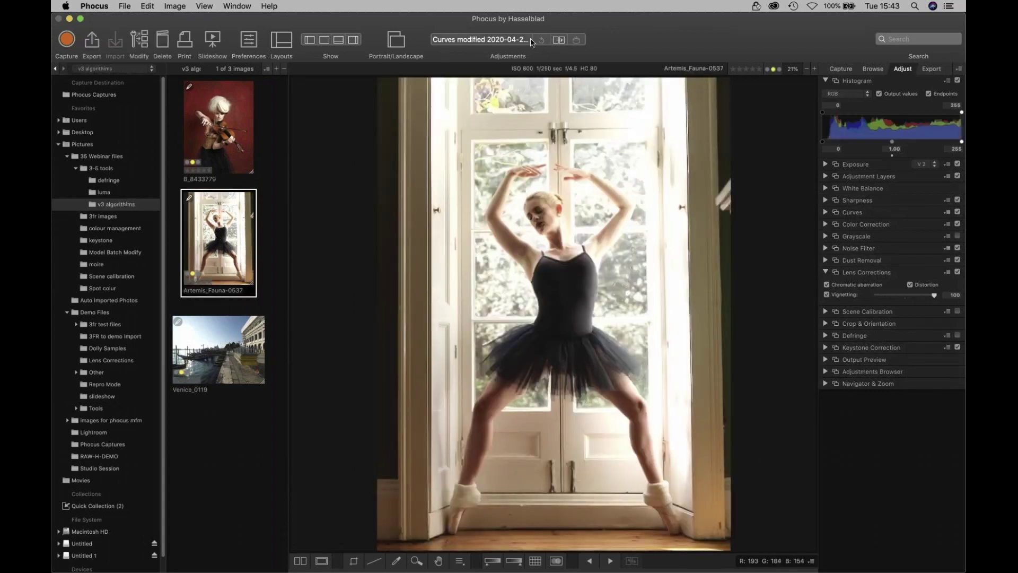
click(499, 40)
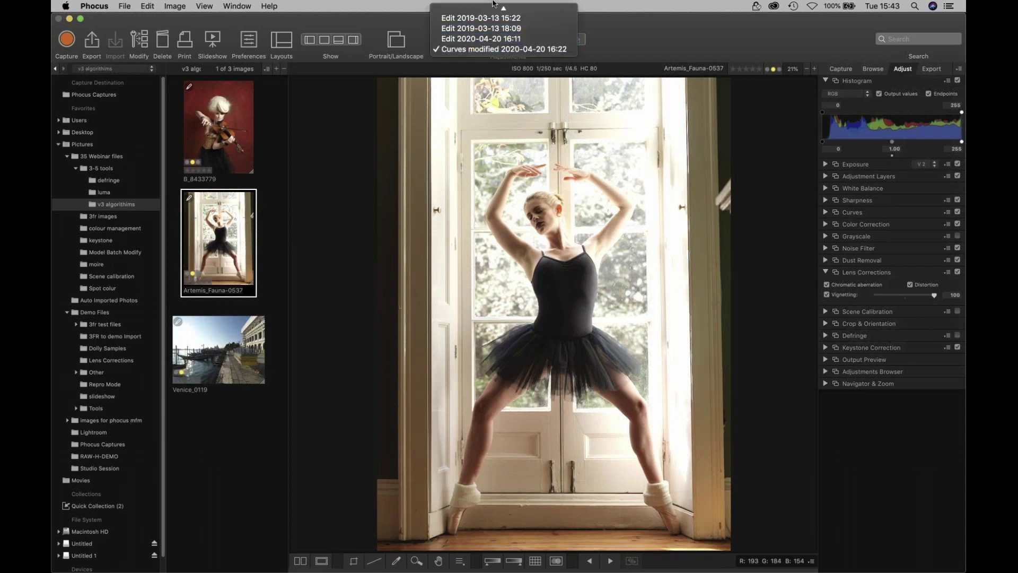
click(492, 84)
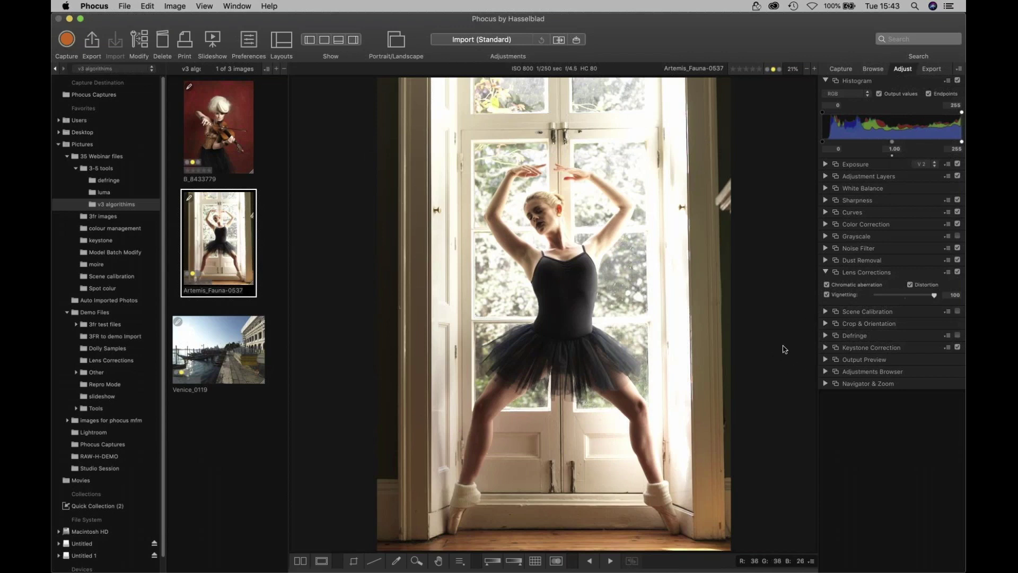
Step: Collapse the lens correction settings, switch the Exposure algorithm to V1 and raise the dancer image's EV to 0.27
click(826, 272)
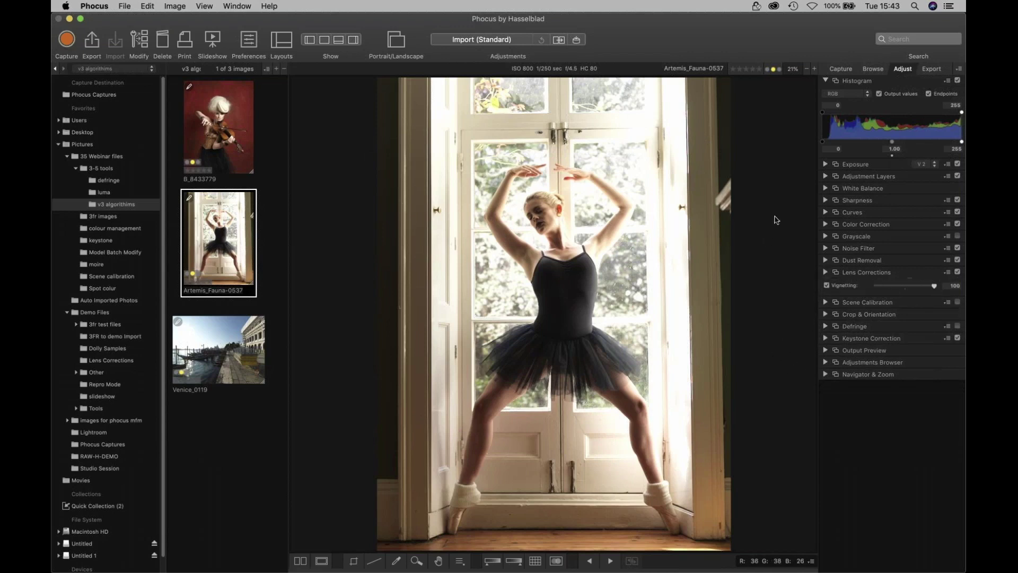
click(826, 165)
click(927, 166)
click(927, 161)
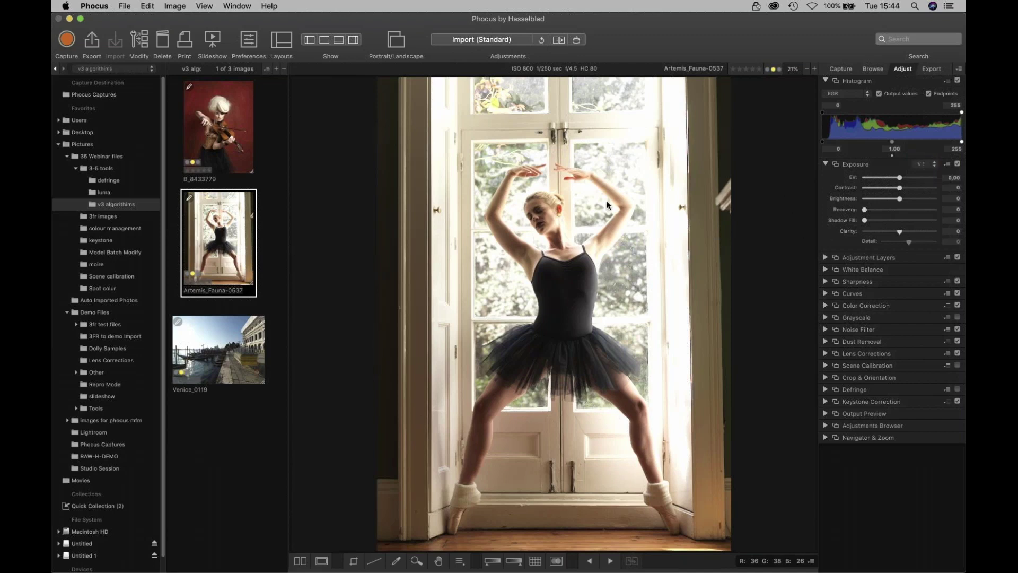
click(417, 564)
drag(901, 181, 908, 180)
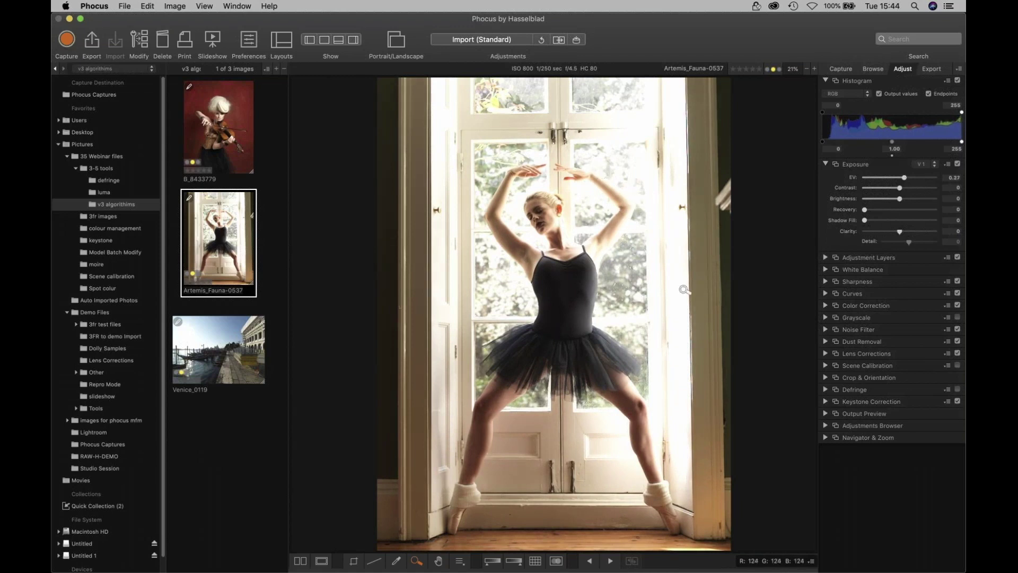
Step: Try the V1 highlight Recovery at 65 and 100 on the dancer's arm and window, and reset it to 0
click(633, 227)
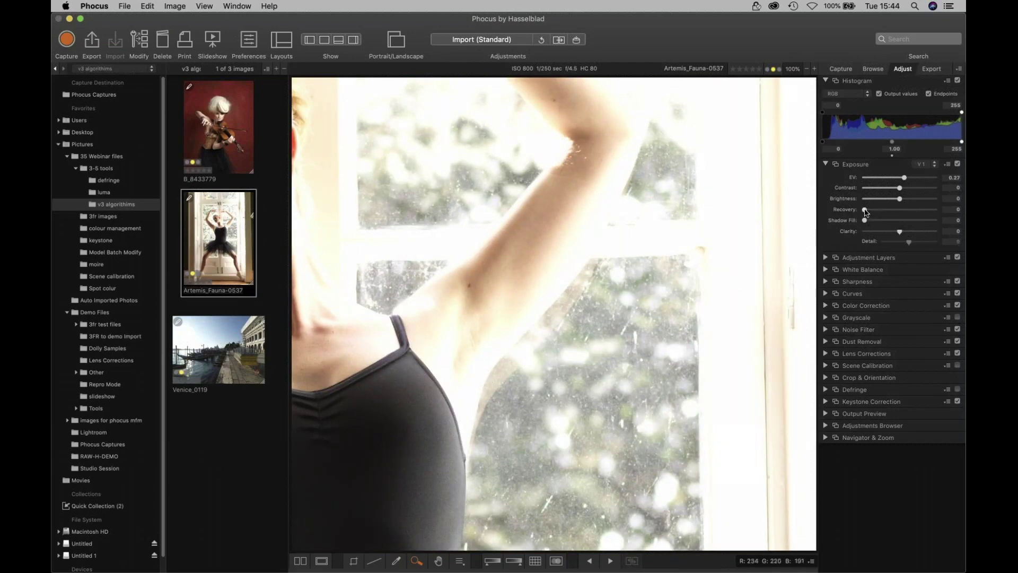
drag(868, 210, 908, 211)
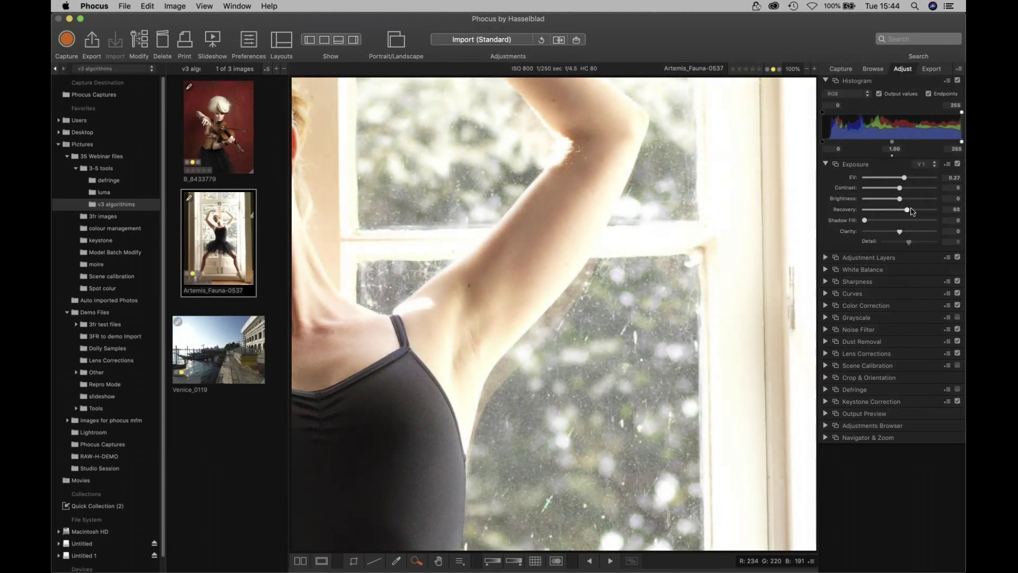
drag(912, 211, 942, 215)
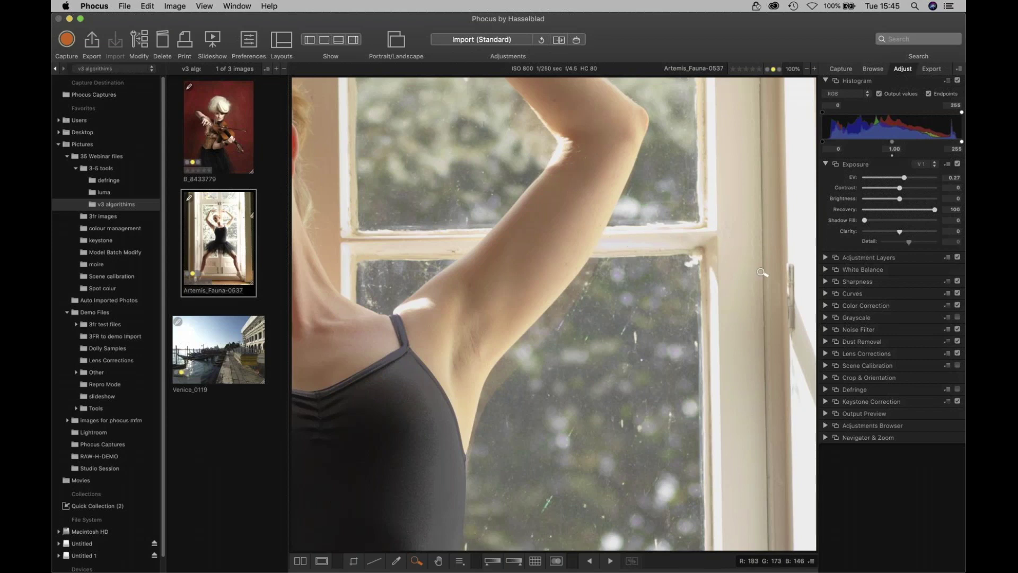
double_click(936, 210)
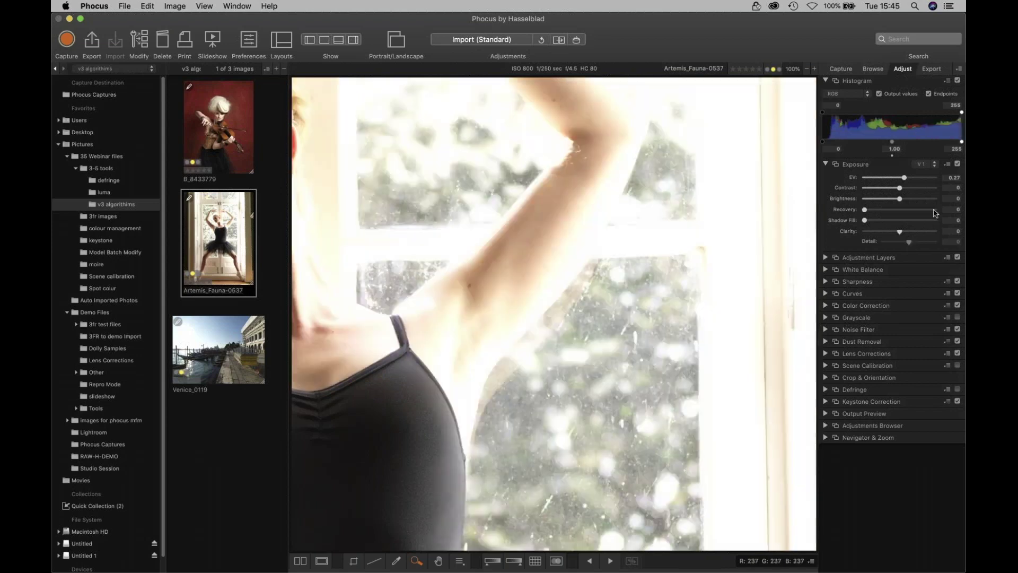
Step: Switch the dancer image's Exposure algorithm to V3, try Recovery at 100, and reset it to 0
click(926, 169)
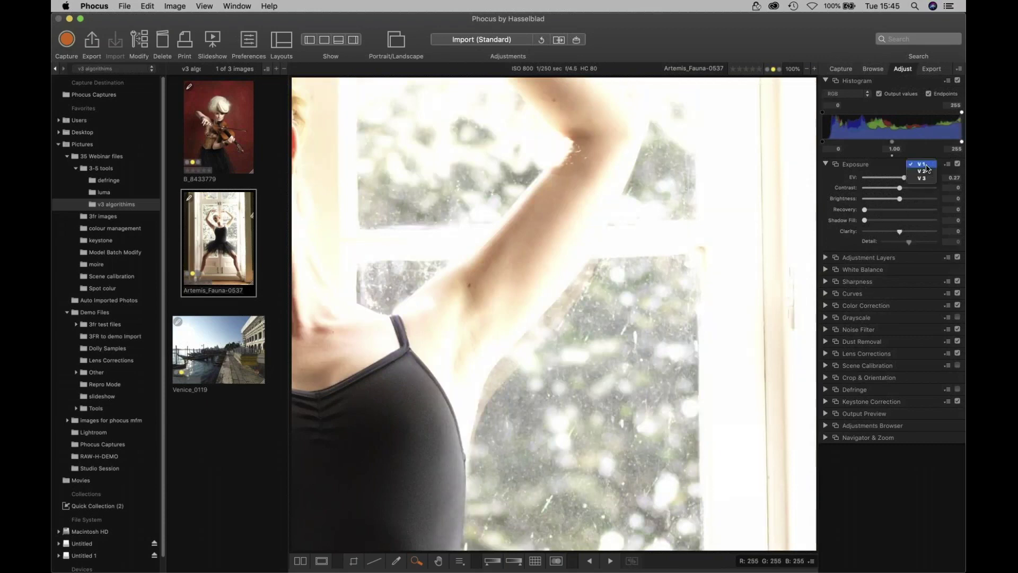
key(Escape)
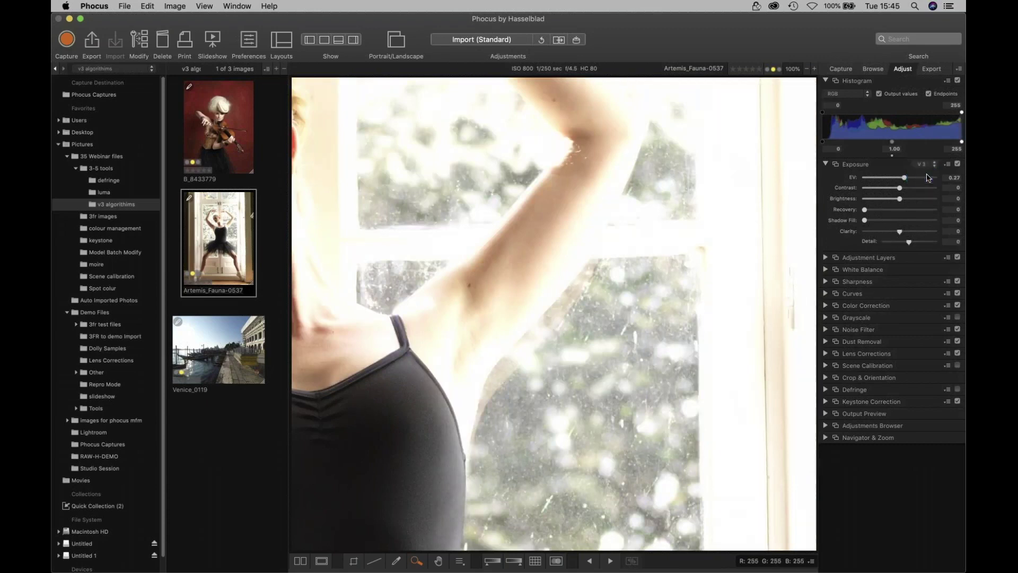
drag(867, 210, 937, 213)
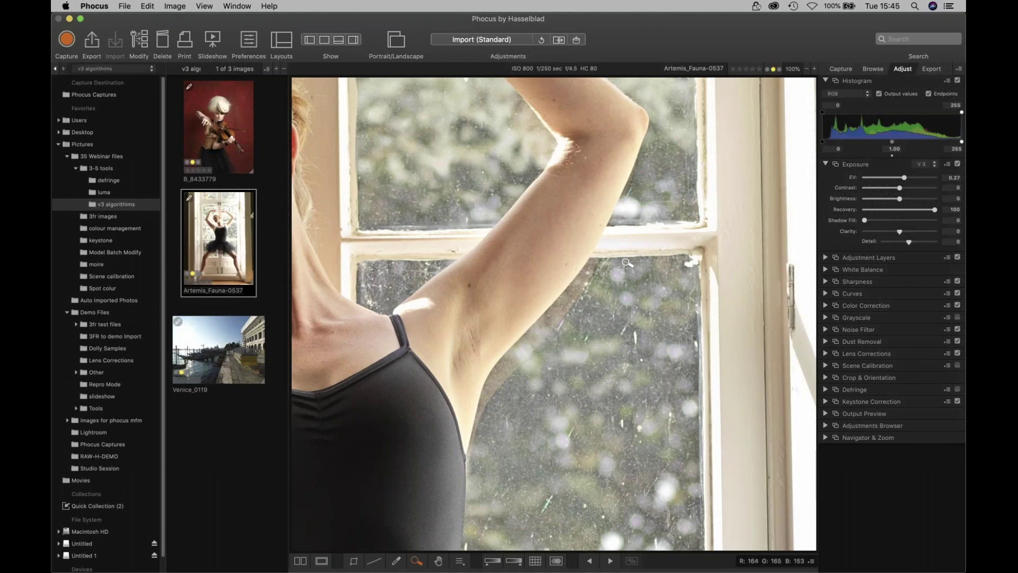
double_click(936, 210)
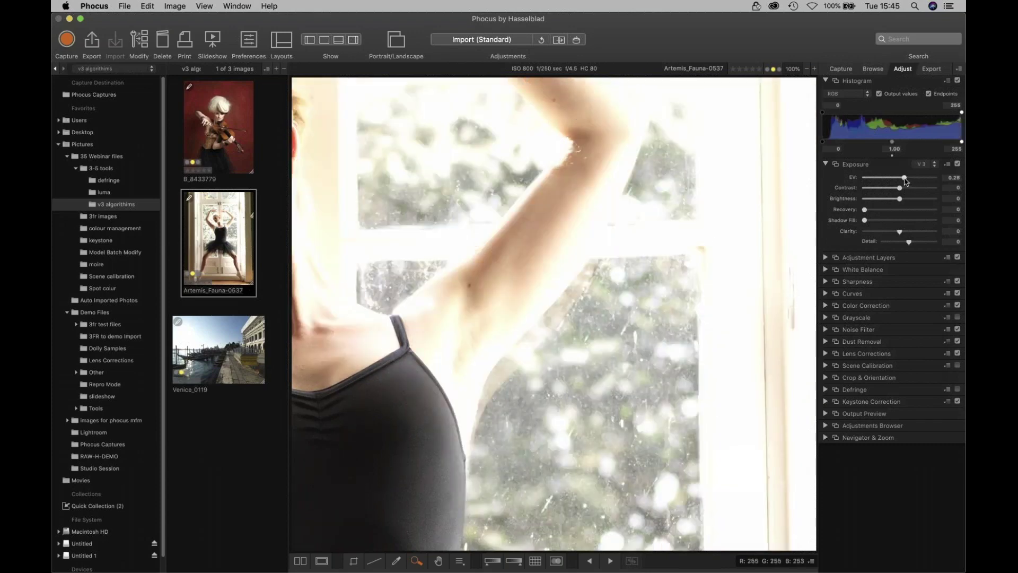
Step: Set the dancer image's EV to 0.14 and its highlight Recovery to 94
drag(903, 182, 903, 182)
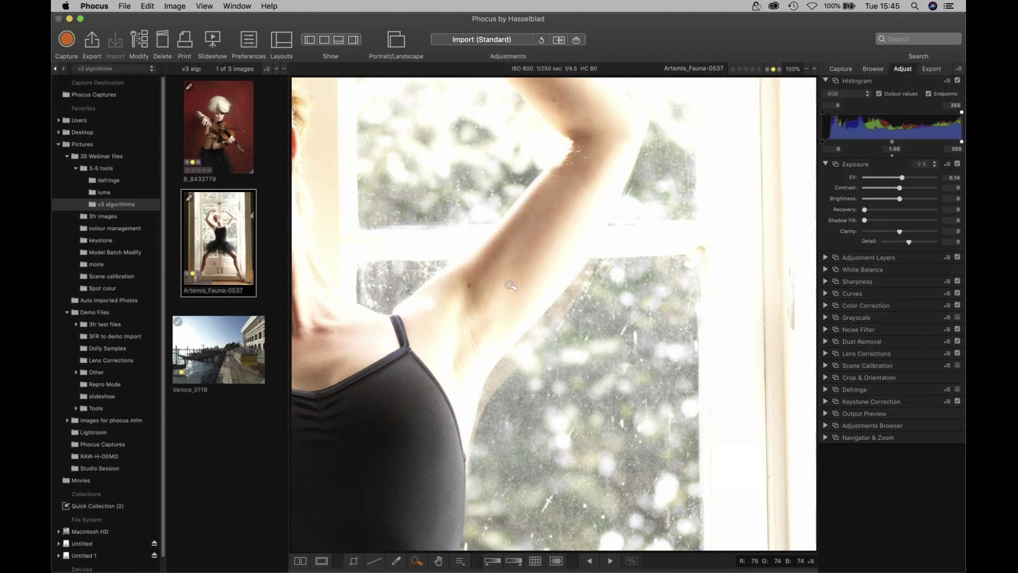
drag(866, 212, 931, 214)
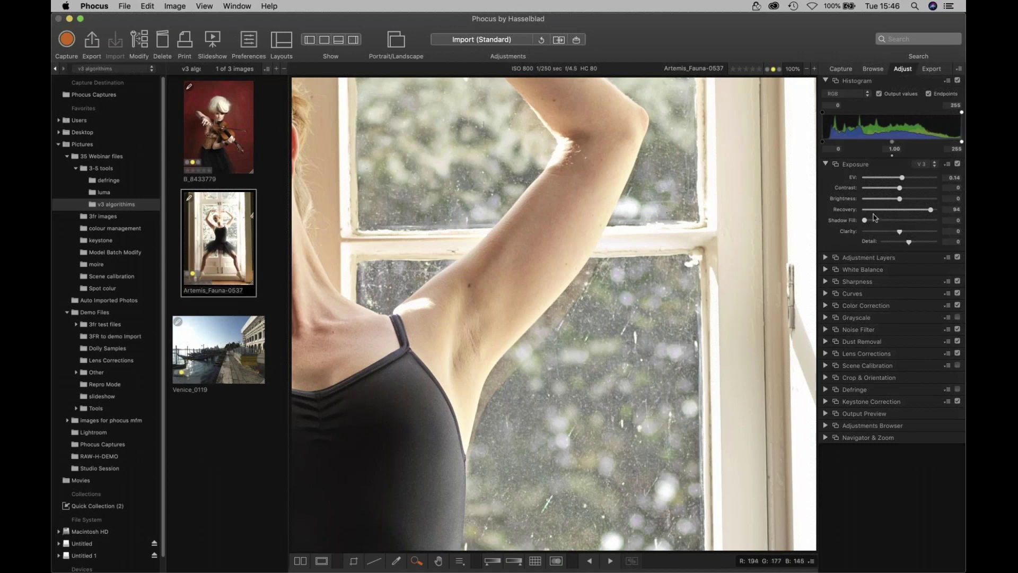
click(597, 273)
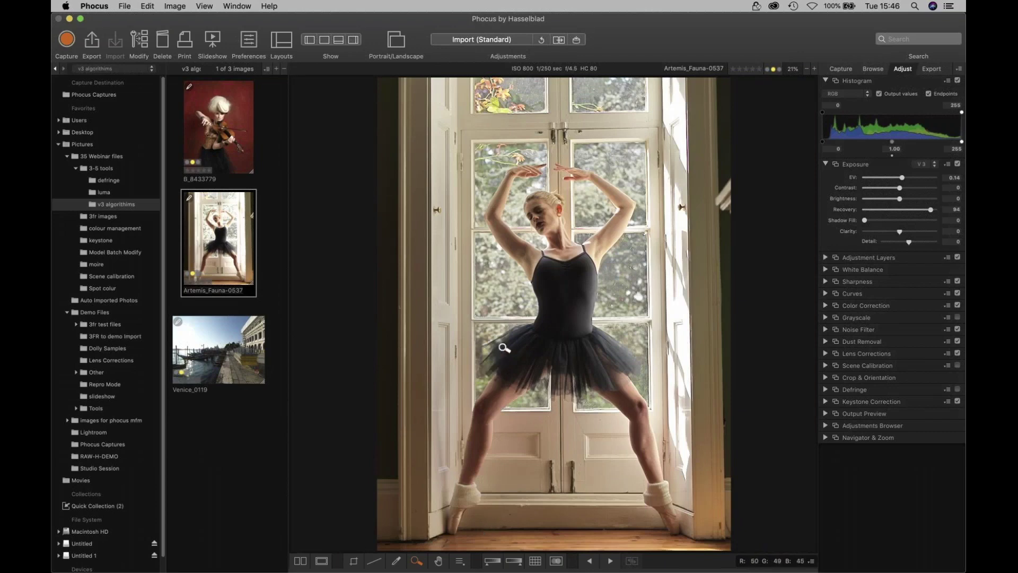
Step: Set Shadow Fill to 24 to lift the dancer's dark tutu, and check the shadow detail up close
click(522, 337)
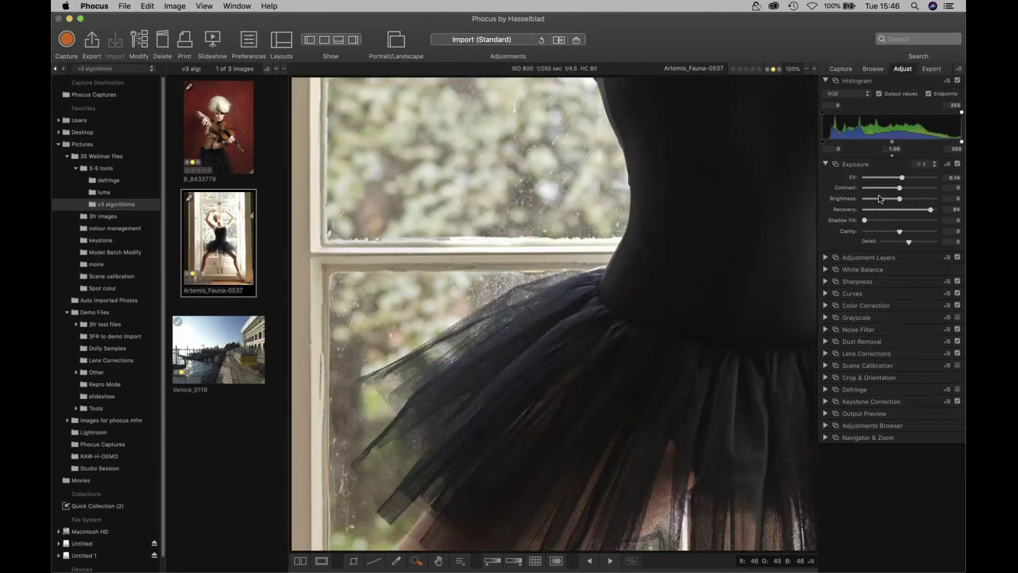
drag(871, 222, 883, 222)
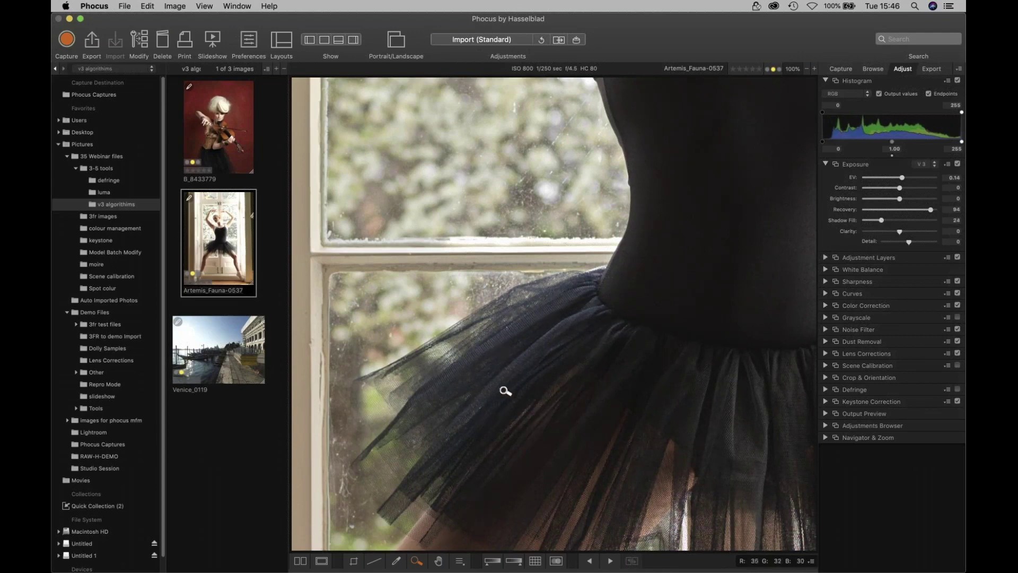
click(815, 69)
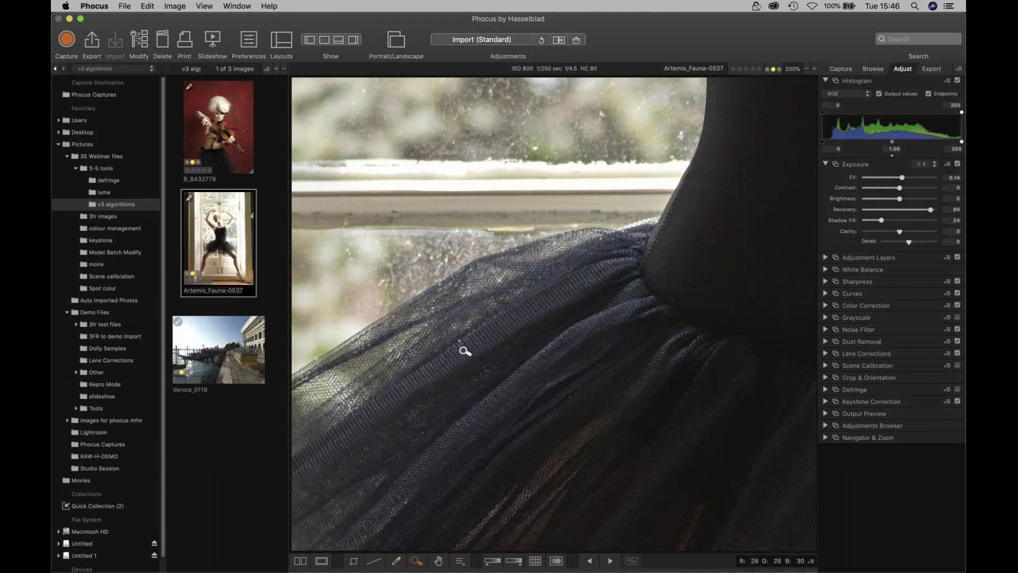
click(807, 69)
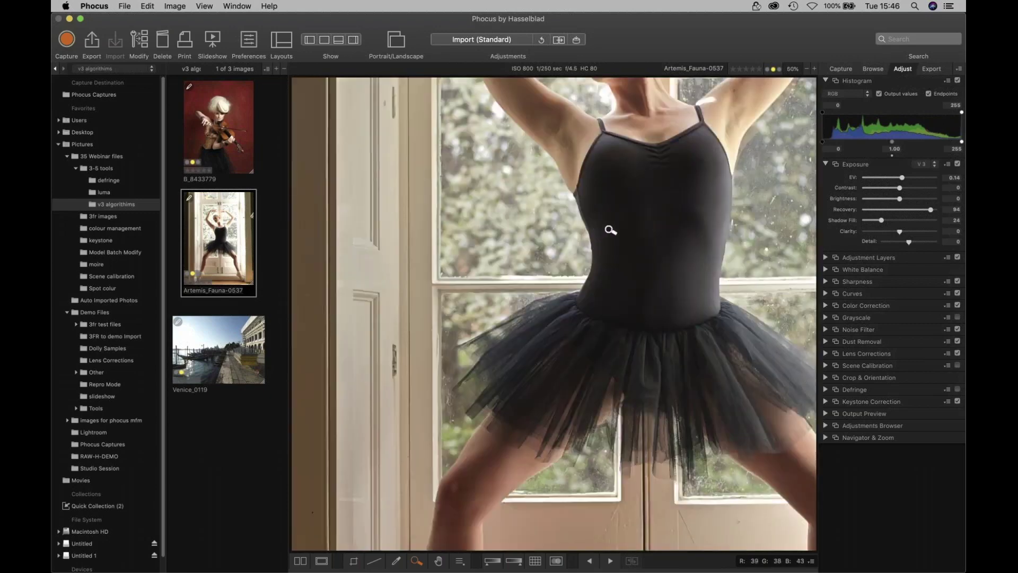
click(610, 229)
click(581, 225)
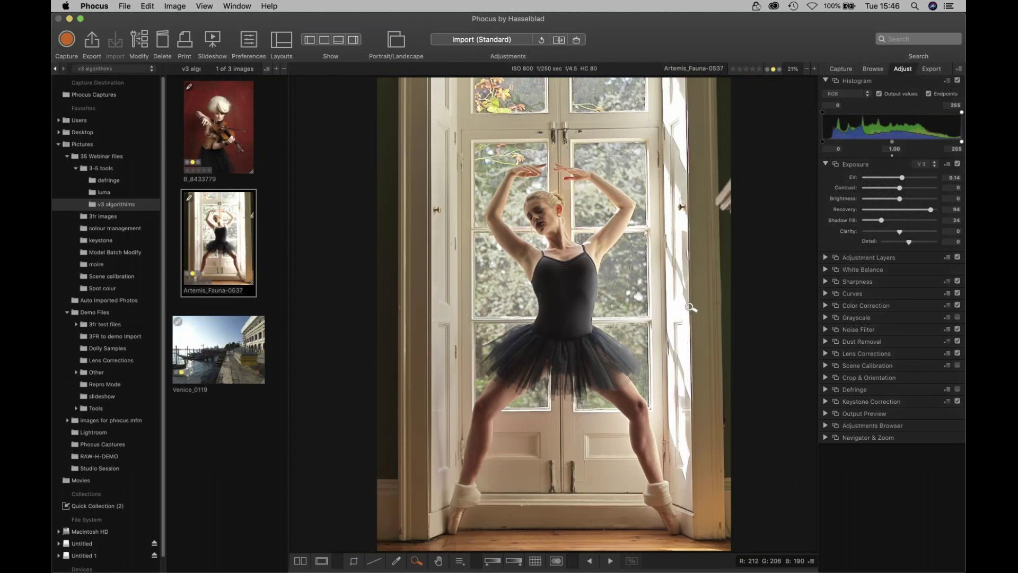
Step: Apply the Import (Standard) adjustments to the violinist image B_8433779
click(216, 133)
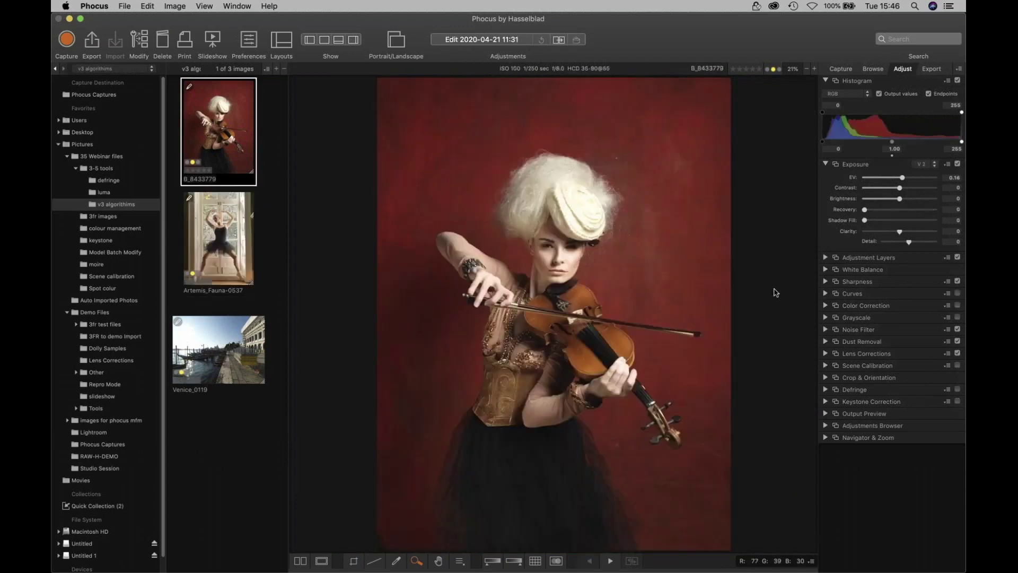
click(500, 42)
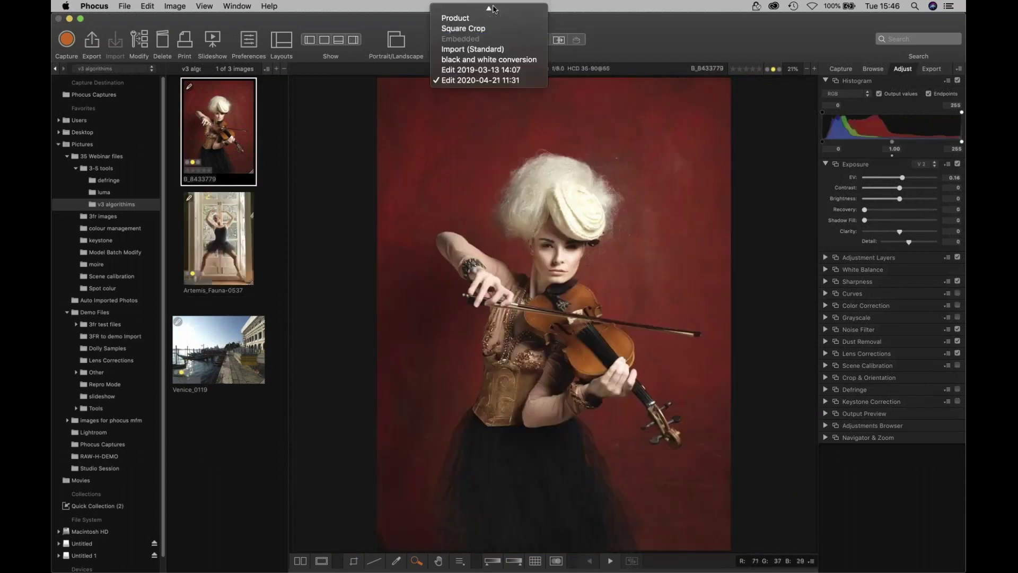
click(738, 273)
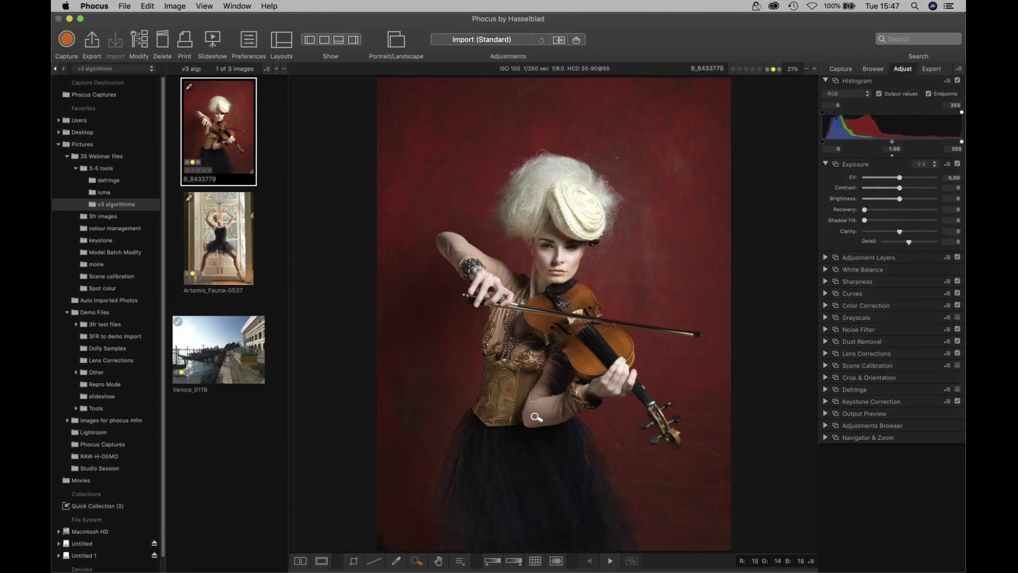
Step: Raise the violinist image's EV to 0.56 and recover the hat's highlights with the V1 algorithm and Recovery at 78
drag(902, 179, 910, 179)
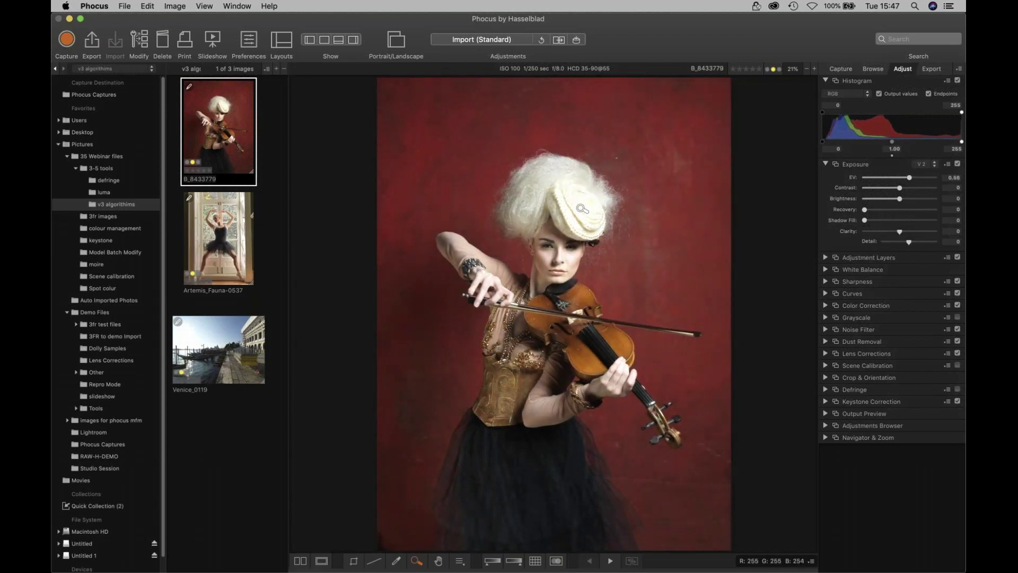
click(668, 242)
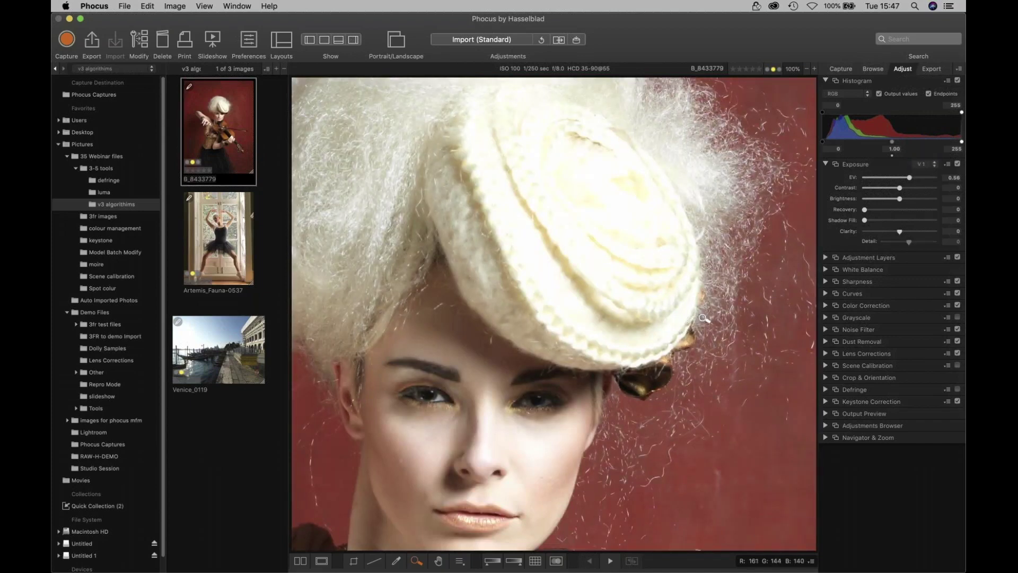
drag(865, 210, 923, 212)
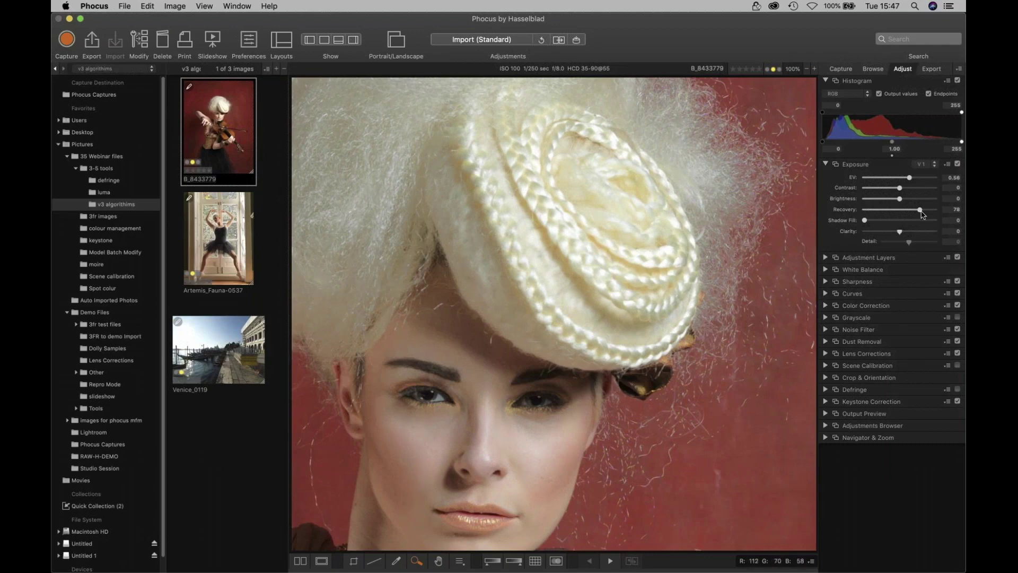
Step: Switch the violinist image's Exposure algorithm to V3 and set Recovery to 57
click(923, 164)
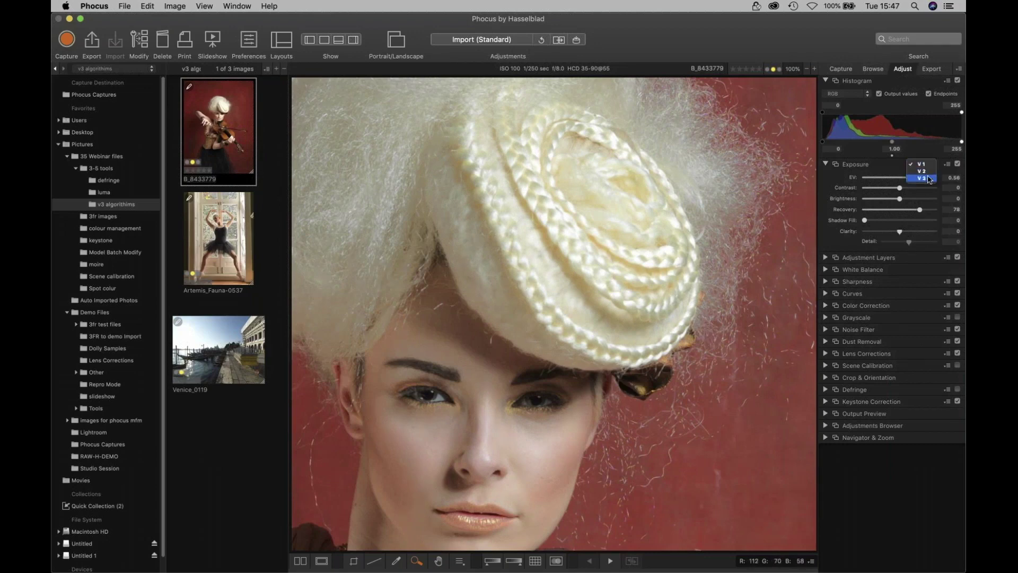
click(928, 178)
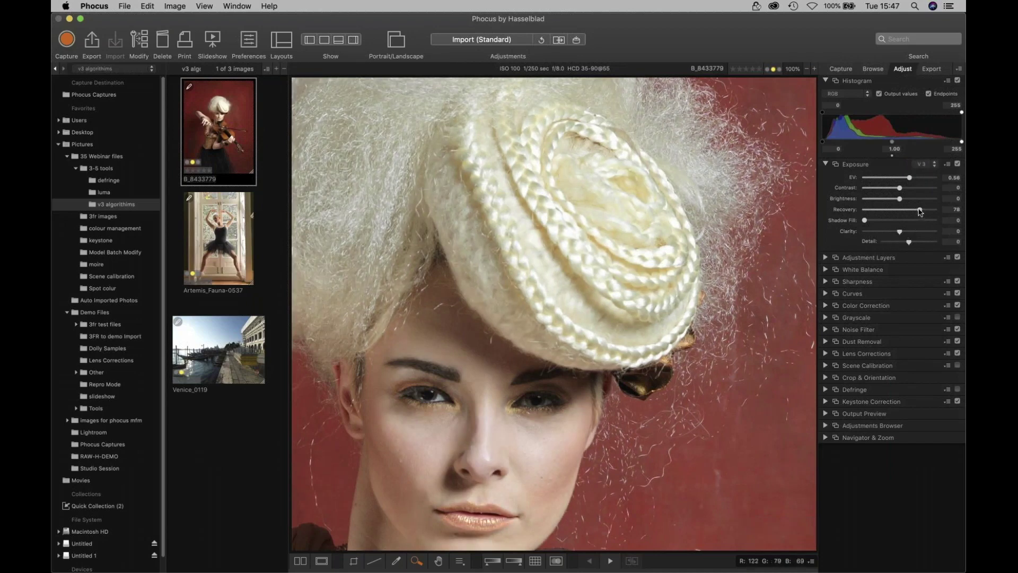
drag(920, 211, 904, 217)
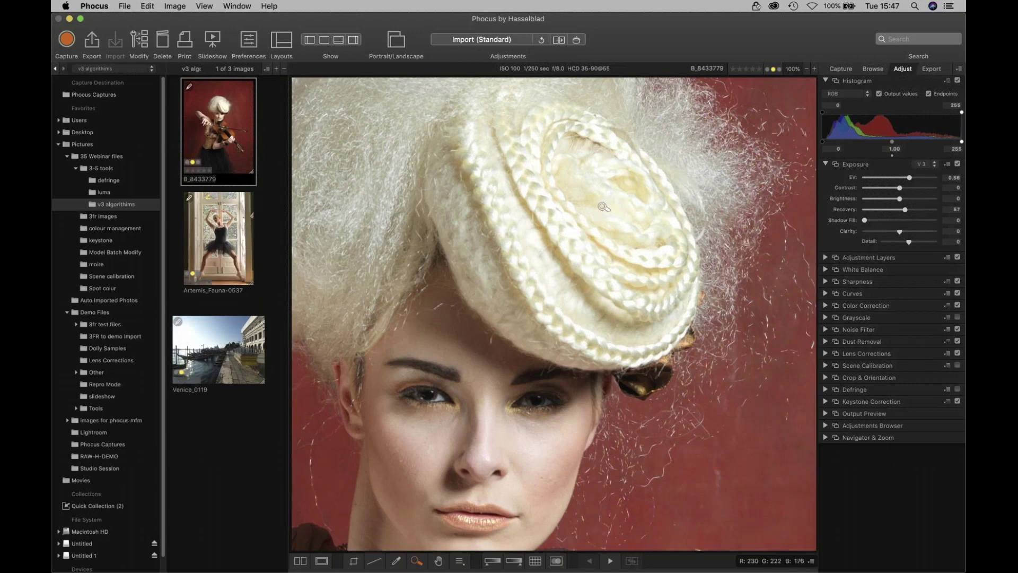
click(604, 207)
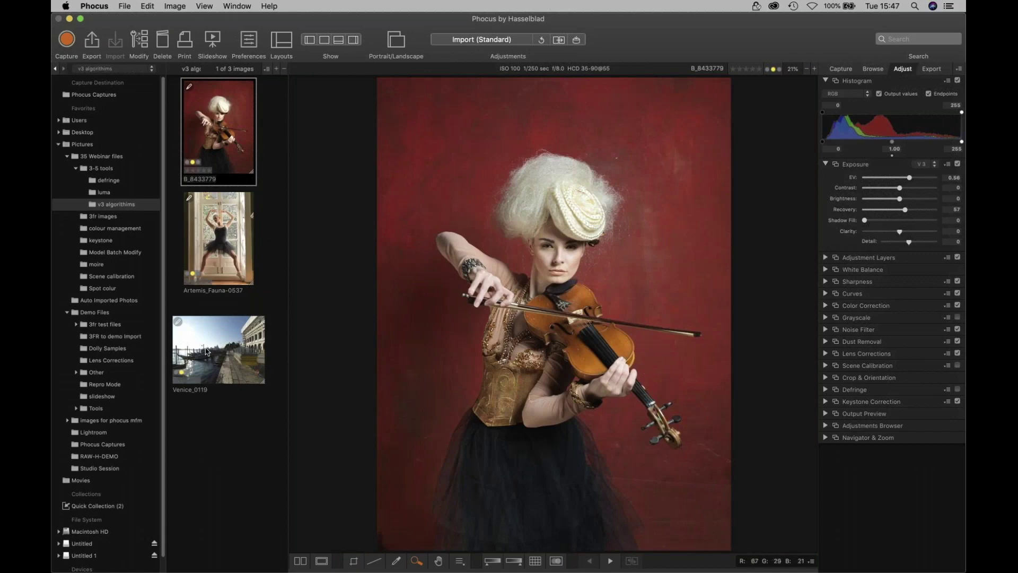
Step: Set the Venice_0119 image's EV to 0.74 and switch its Exposure algorithm to V1
click(214, 365)
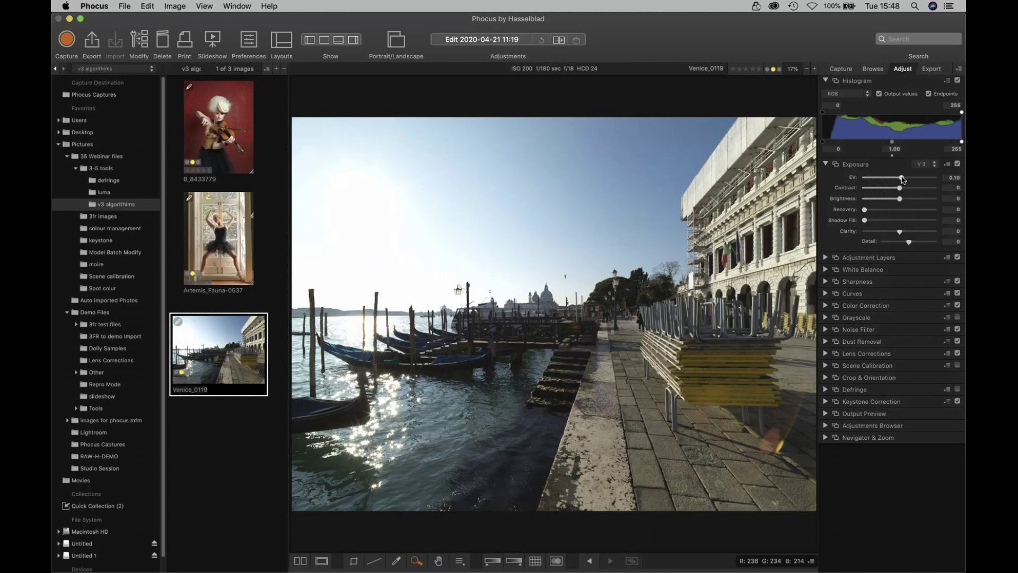
drag(903, 180, 916, 179)
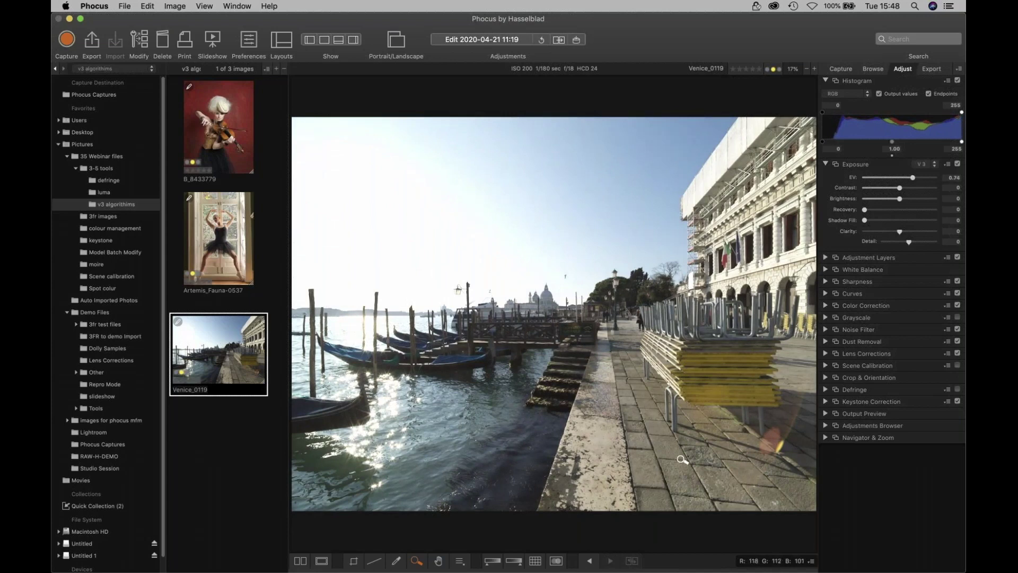
click(928, 164)
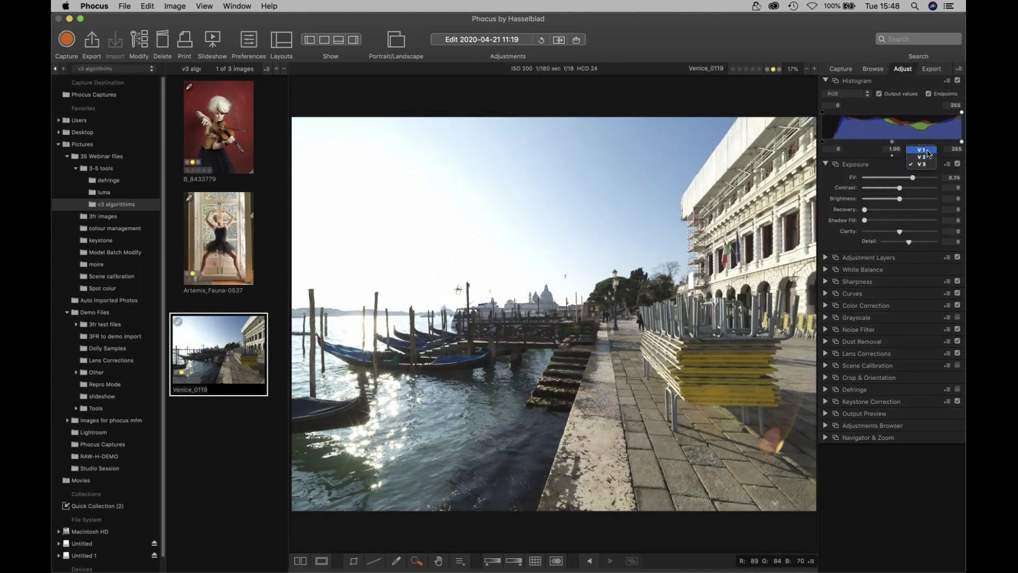
click(928, 154)
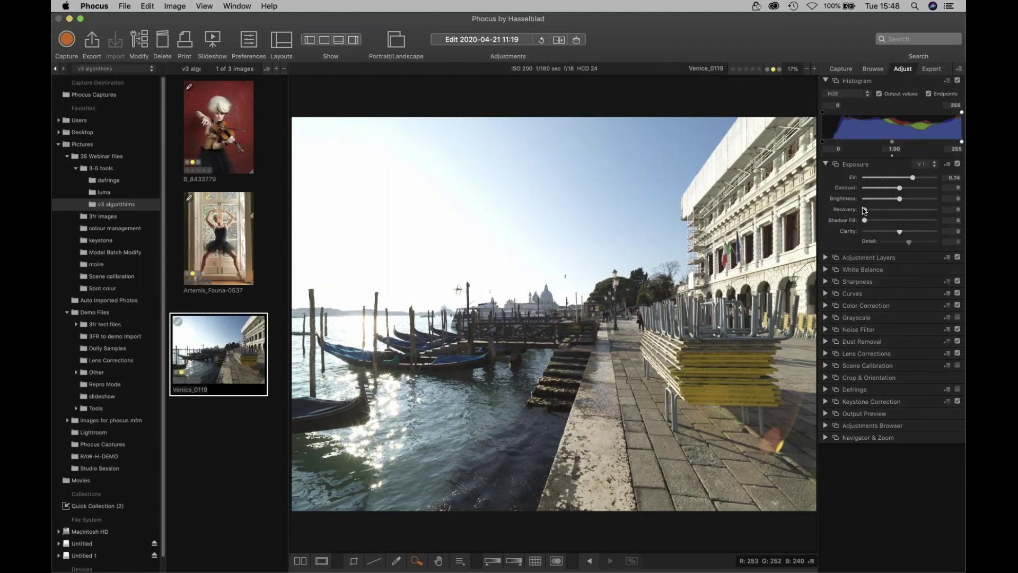
Step: Switch the exposure algorithm of Venice_0119 to V3 and set Recovery to 83 and Shadow Fill to 11
drag(865, 211, 929, 216)
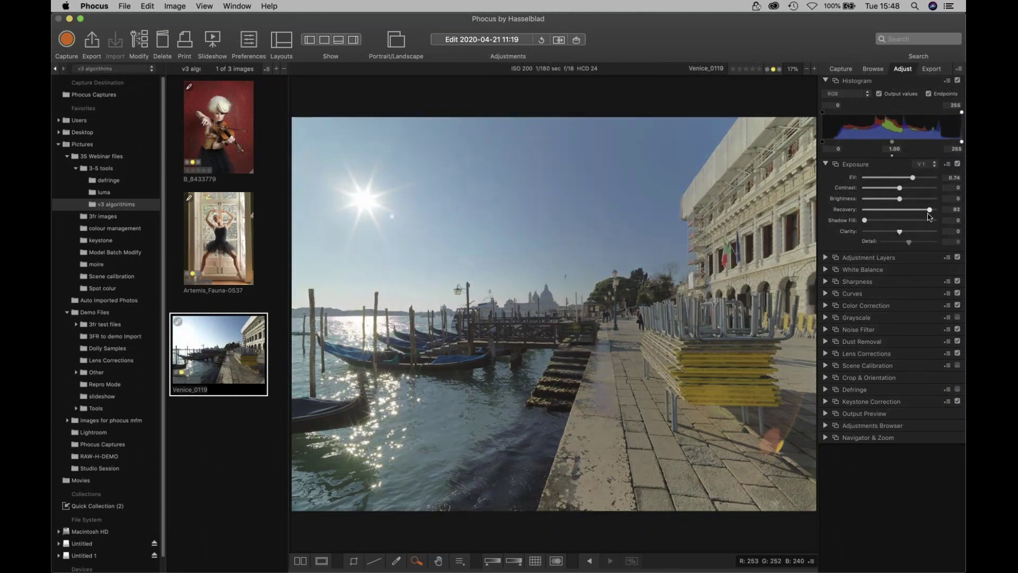
drag(929, 217, 864, 220)
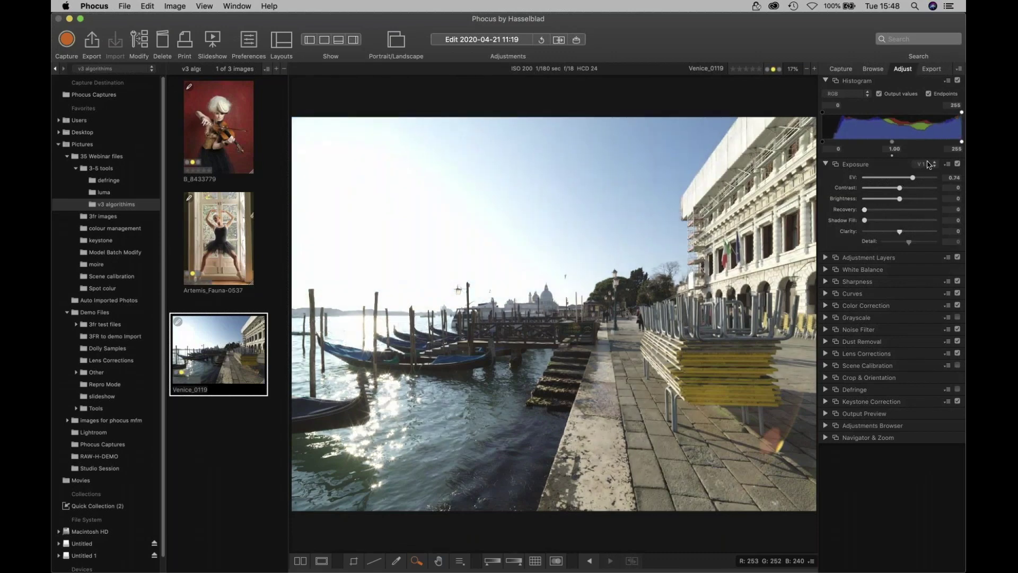
click(929, 164)
click(927, 179)
drag(866, 212, 920, 214)
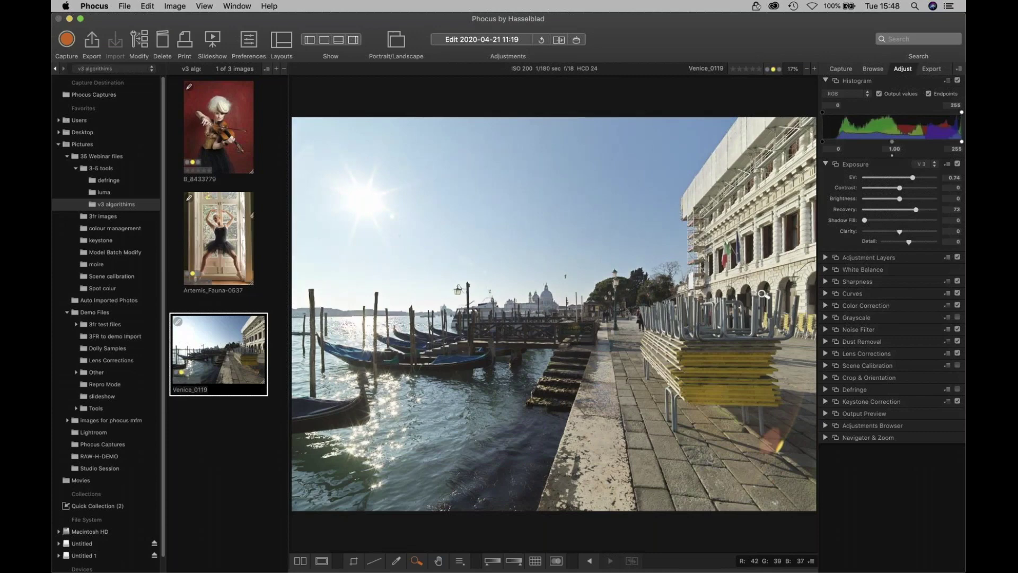
drag(868, 220, 923, 211)
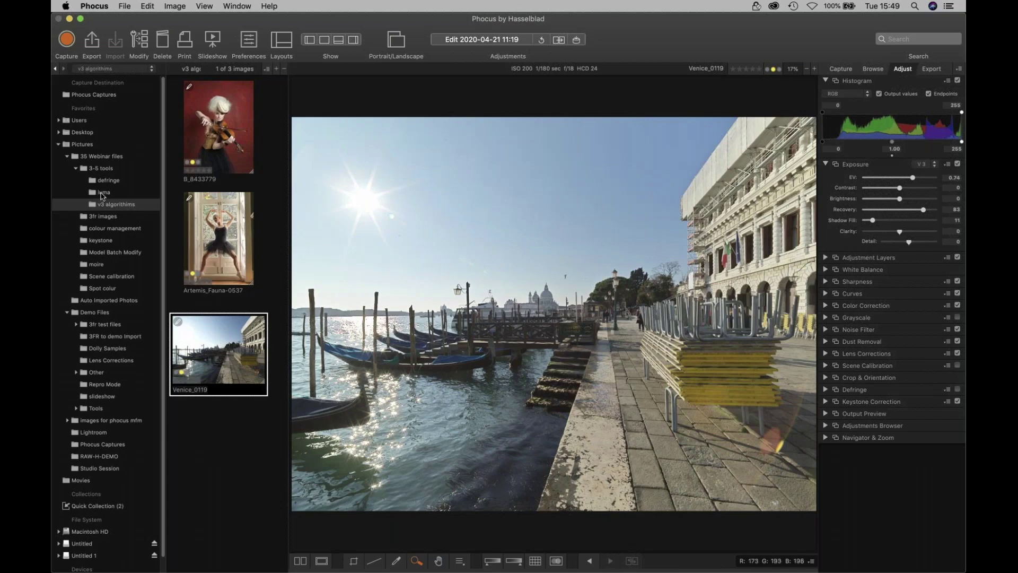
Step: Open B_01095 from the luma folder and apply its Import (Nature) adjustments
key(Up)
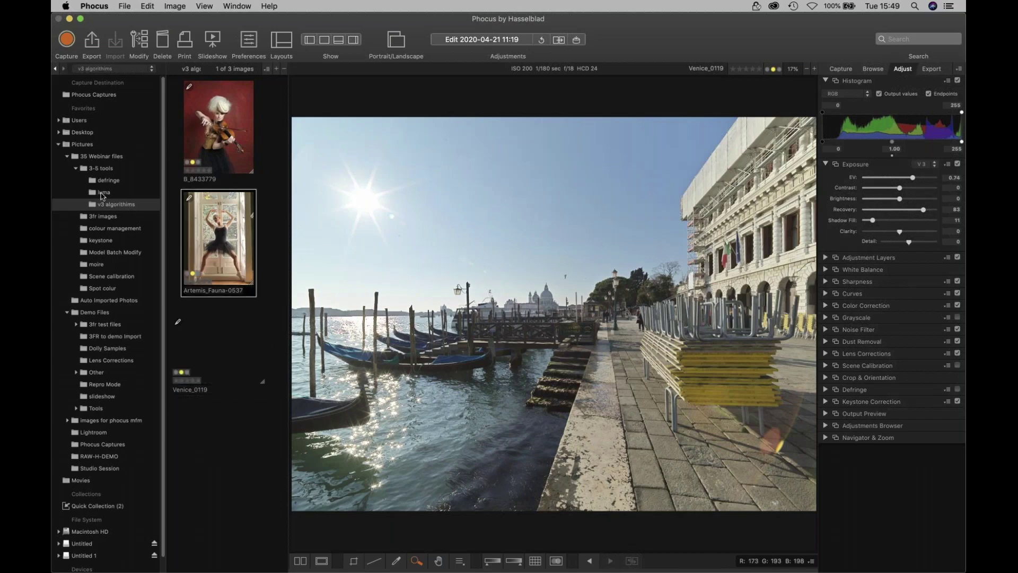
click(102, 193)
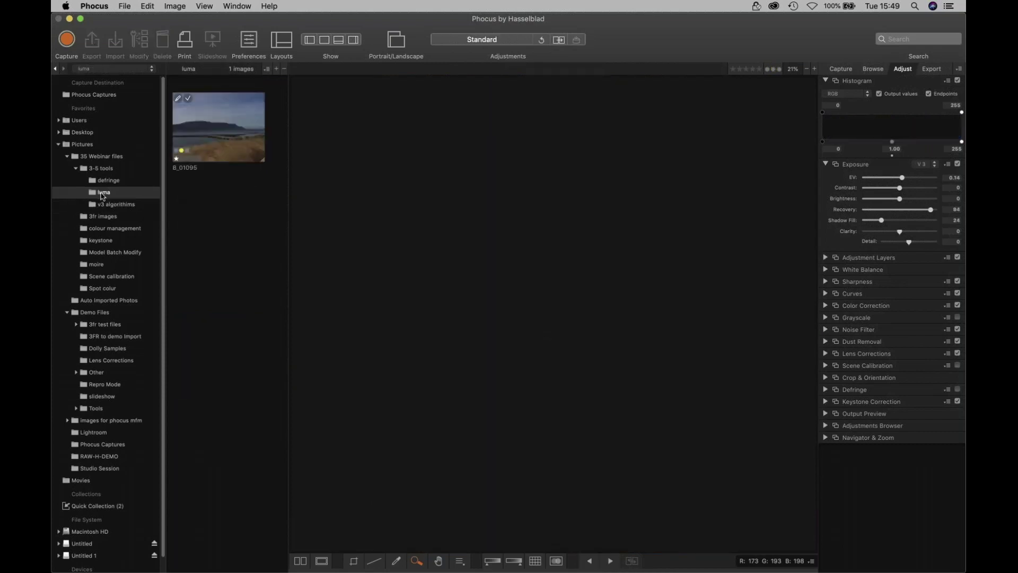
click(206, 138)
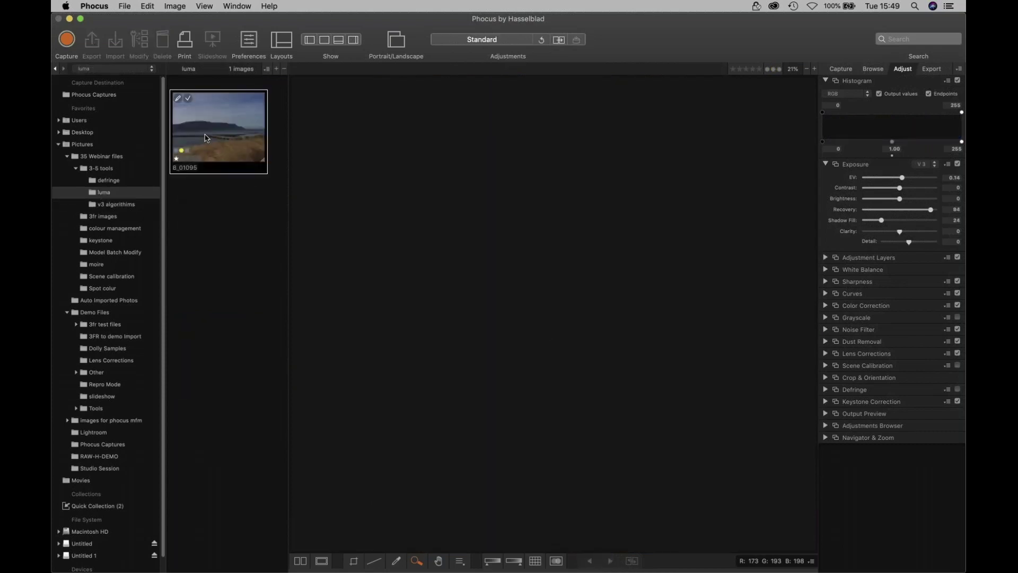
click(510, 42)
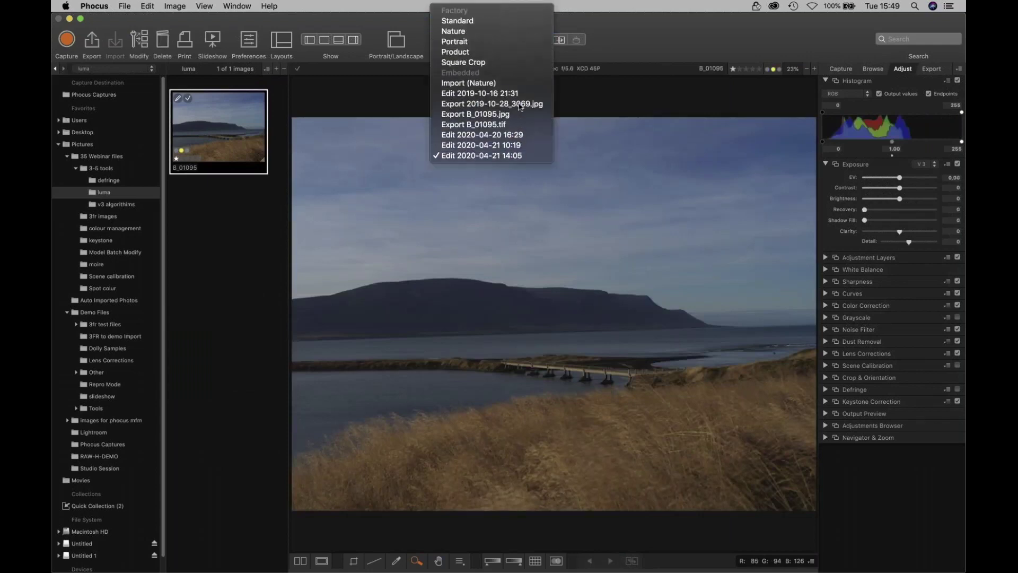
click(477, 81)
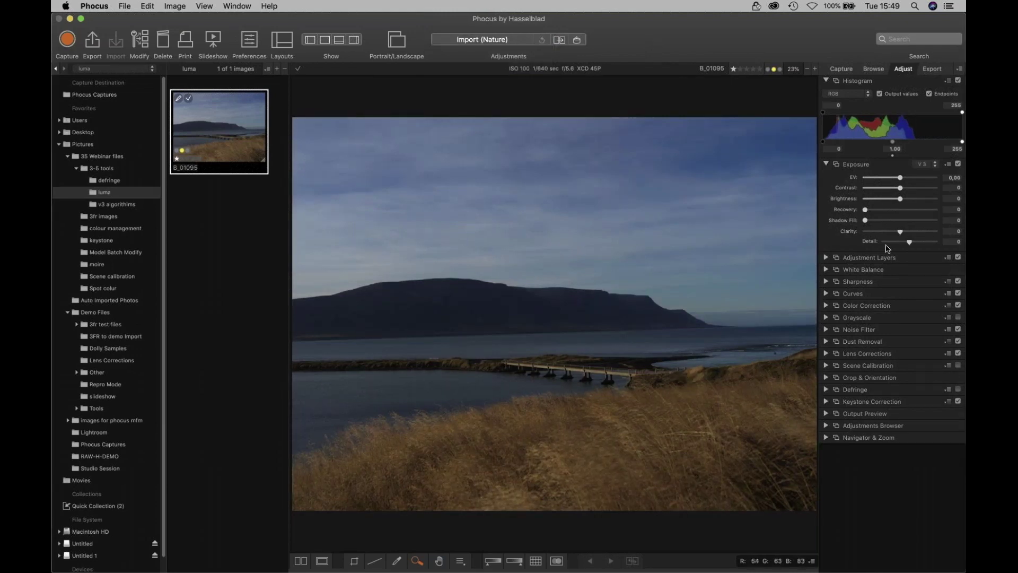
Step: Set the EV of B_01095 to 0.85 and switch its curve to the Luma channel
drag(900, 177, 917, 178)
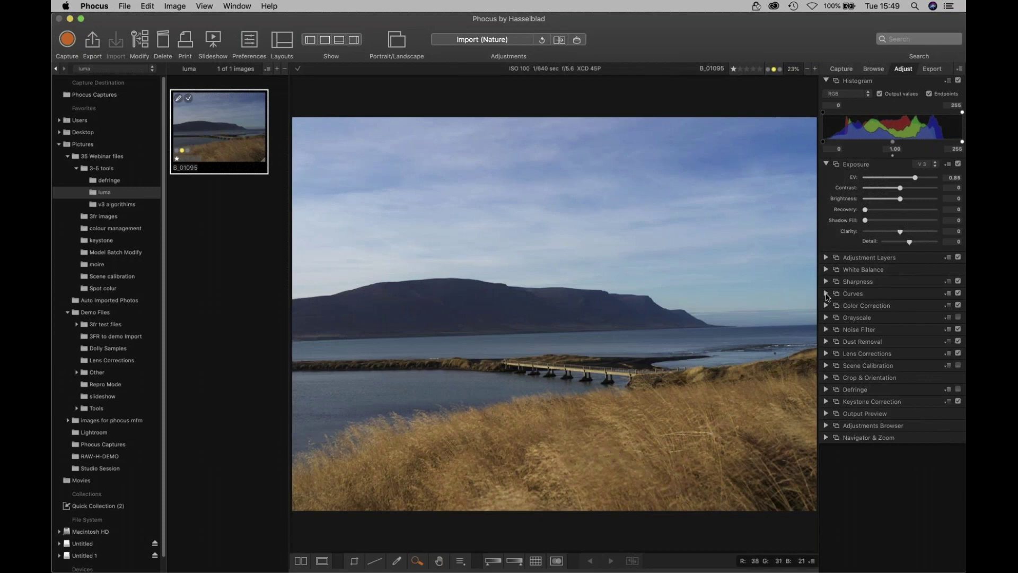
click(826, 294)
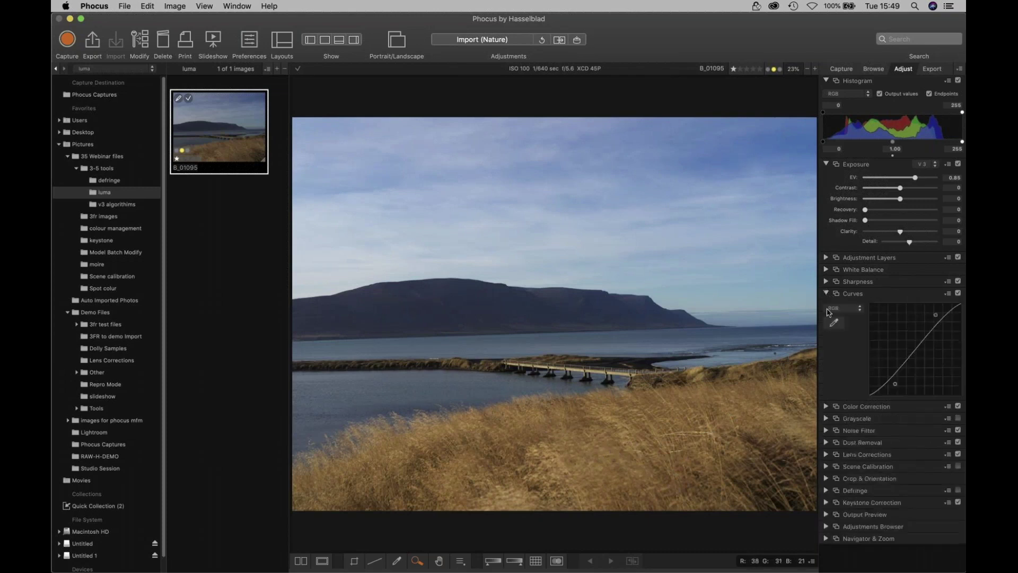
click(947, 295)
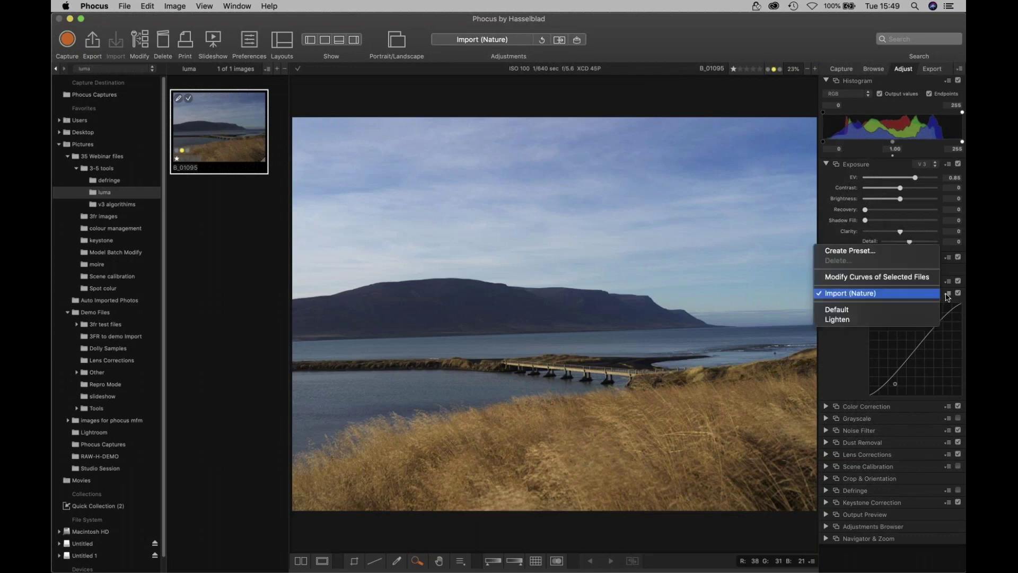
click(855, 349)
click(837, 308)
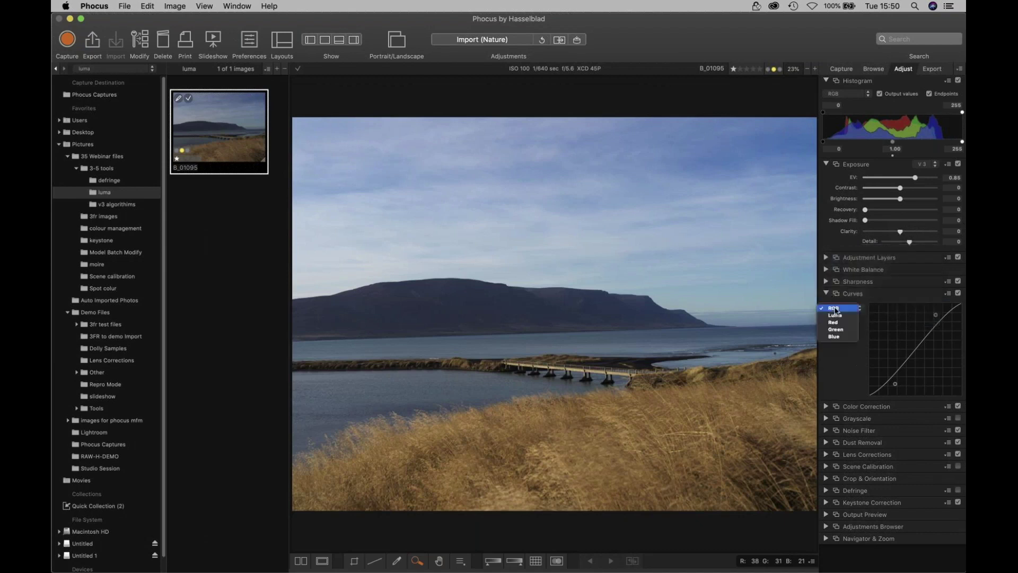
click(841, 316)
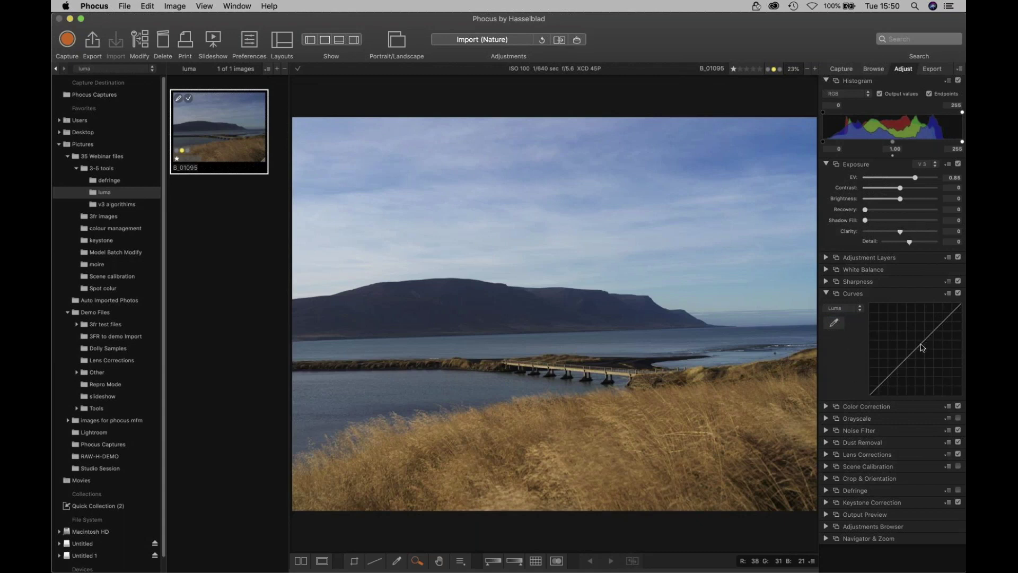
Step: Shape the Luma curve into an S, raising a point in the upper tones and lowering one in the shadows
mouse_move(923, 346)
mouse_down()
mouse_move(909, 335)
mouse_move(921, 345)
mouse_up()
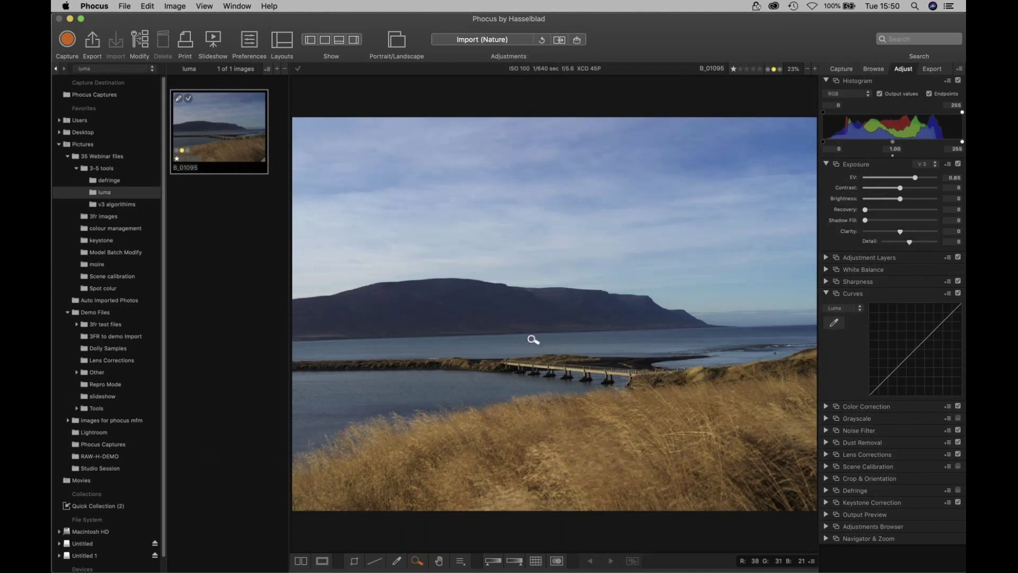
click(833, 323)
click(568, 203)
drag(926, 341, 925, 323)
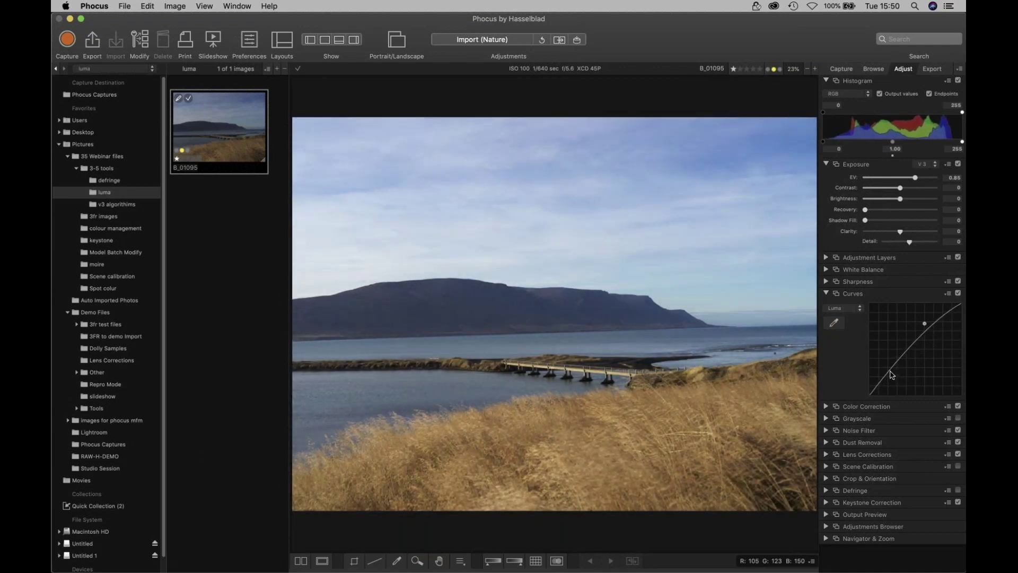
drag(892, 375, 898, 382)
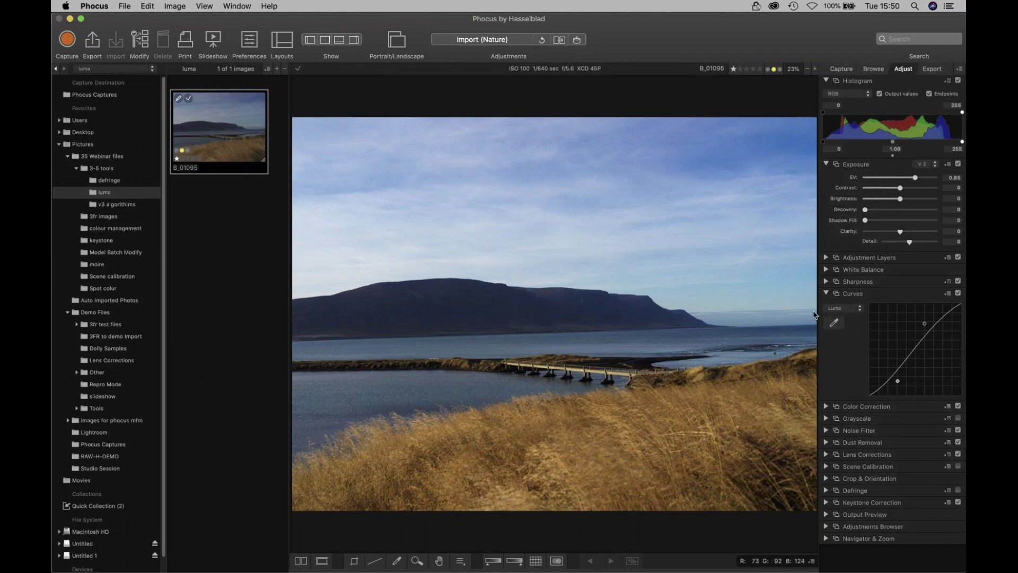
Step: Look at the Red channel curve and return to the Luma curve
click(846, 309)
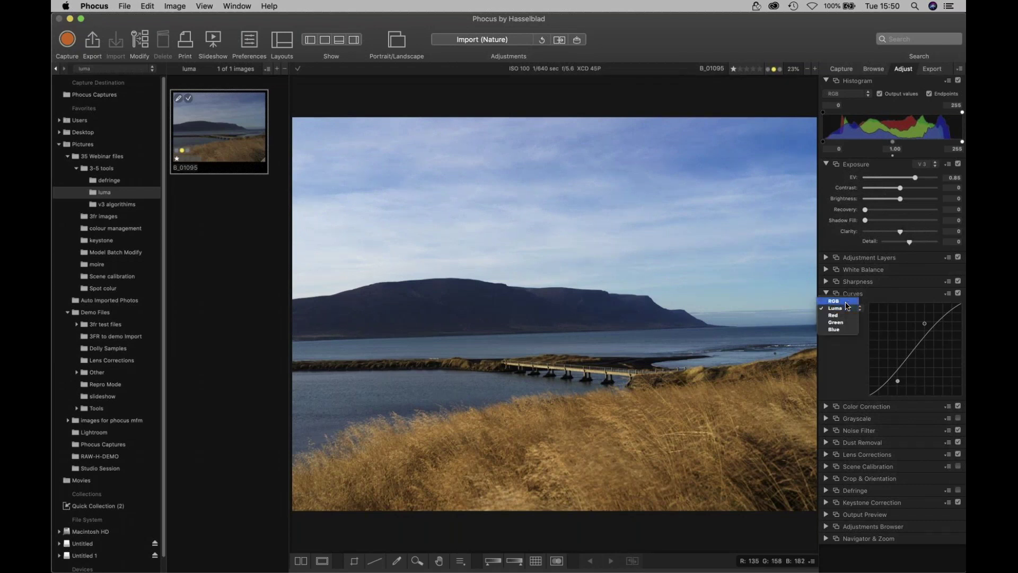
click(844, 315)
click(845, 308)
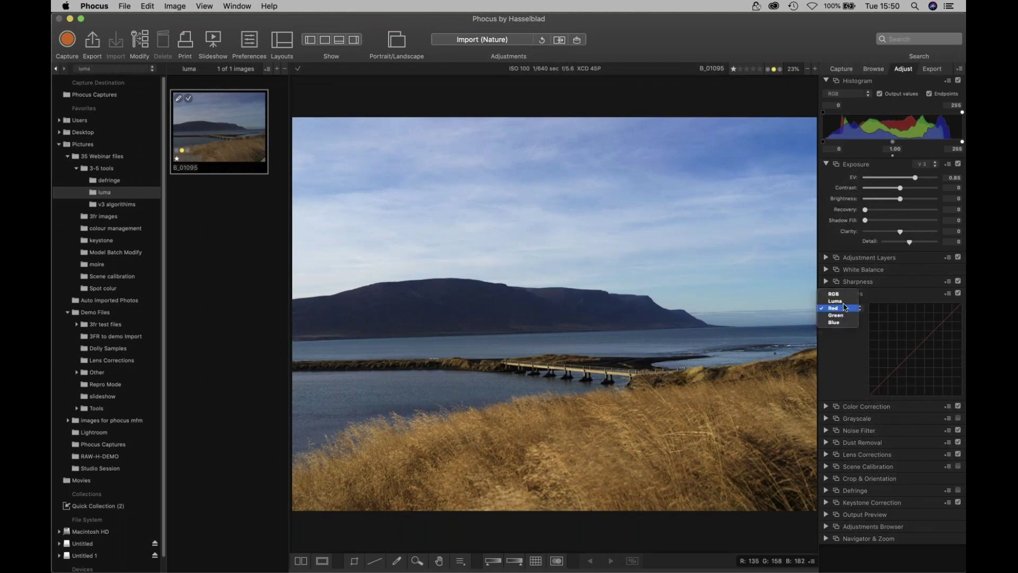
click(845, 301)
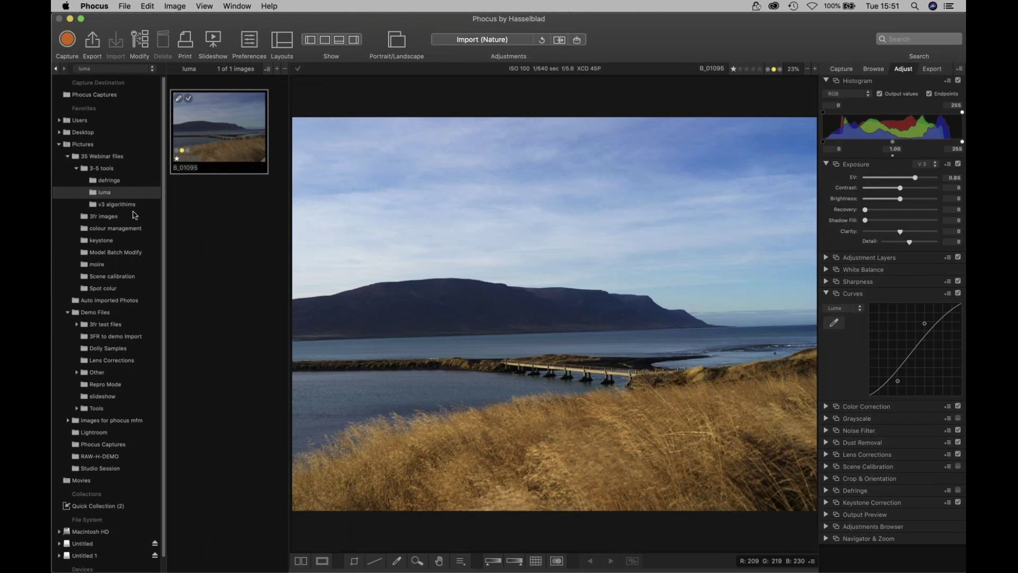
Step: Open B_8433779 from the v3 algorithims folder and collapse the Curves tool
click(106, 206)
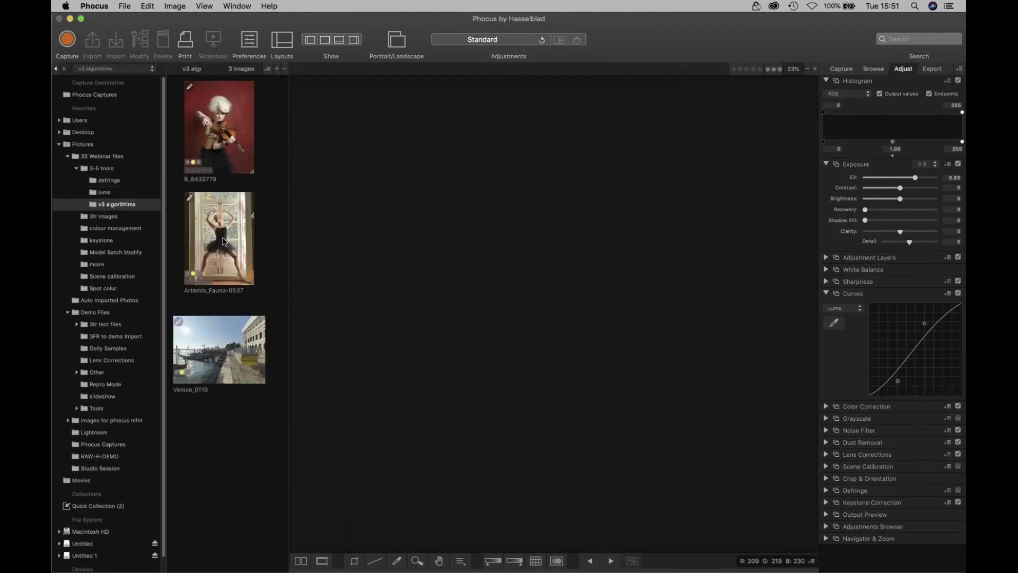
click(76, 168)
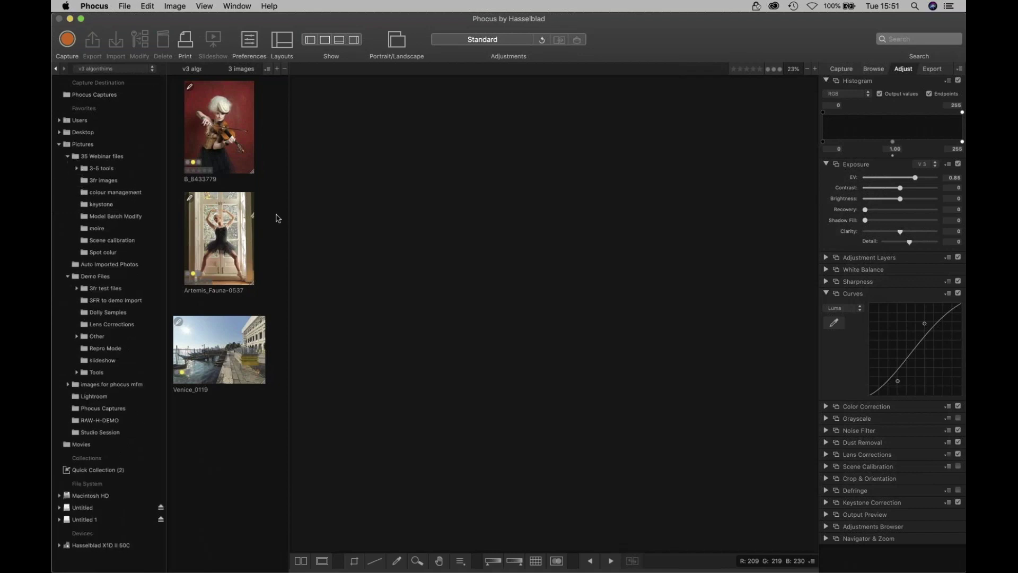
click(231, 151)
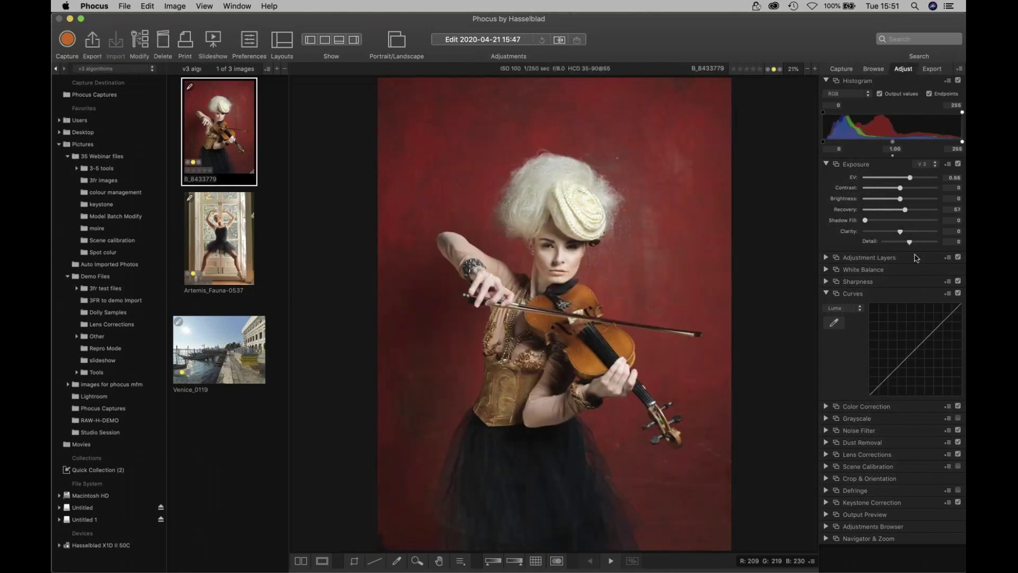
click(827, 294)
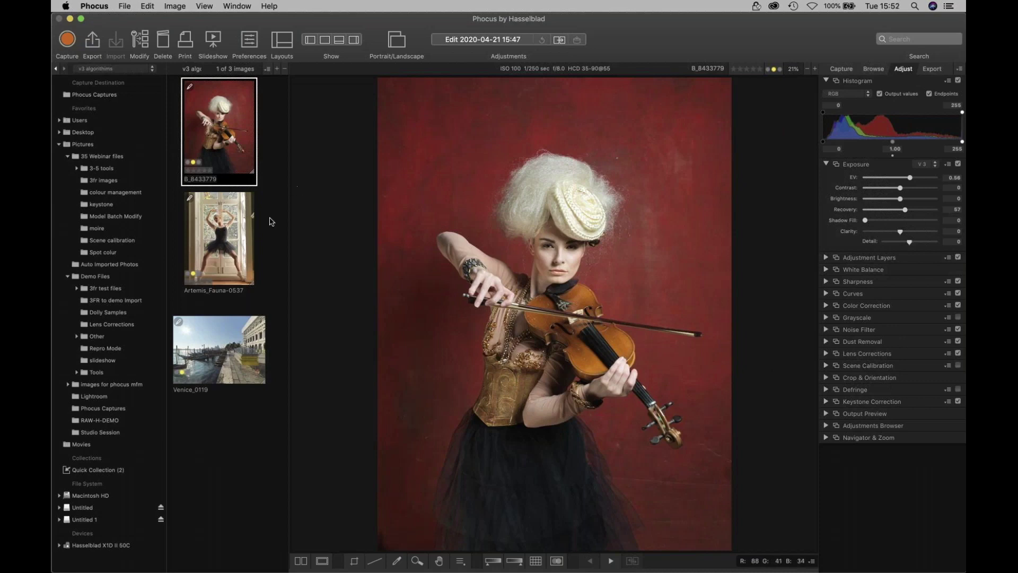
Step: Open Venice_0119 again and collapse the Histogram tool, leaving its endpoints as they are
click(225, 364)
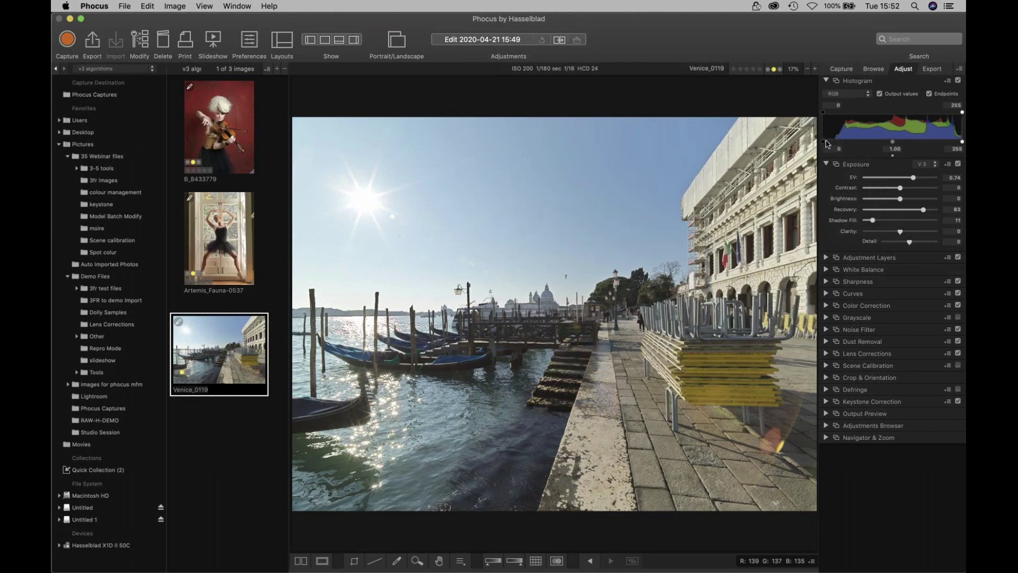
drag(825, 144, 820, 143)
mouse_move(824, 113)
mouse_down()
mouse_move(836, 117)
mouse_move(823, 113)
mouse_up()
drag(962, 113, 963, 113)
click(826, 82)
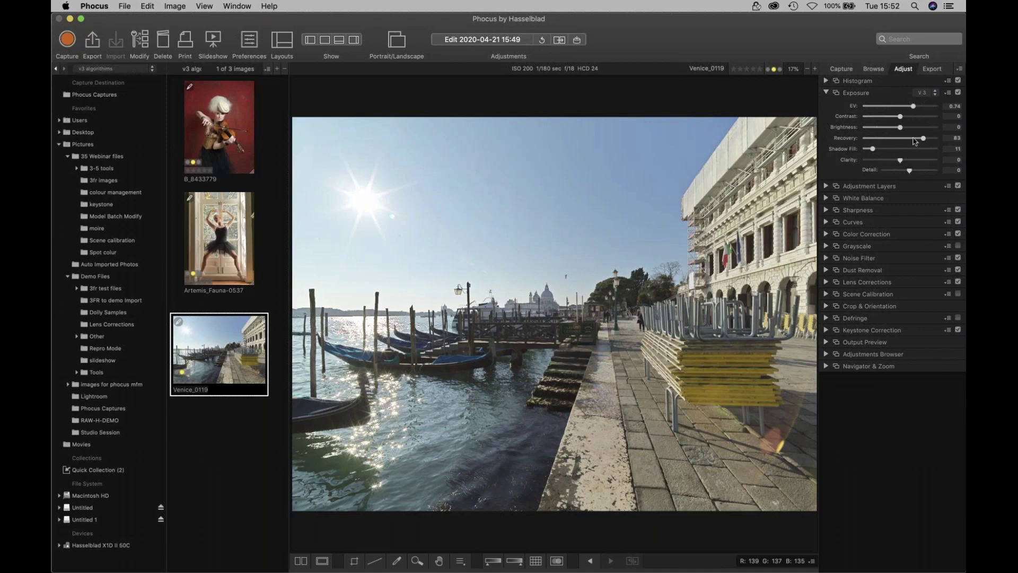
Step: Try a strong Clarity of 89 and a Detail change on Venice_0119 while viewing the domed church at 100%
click(923, 93)
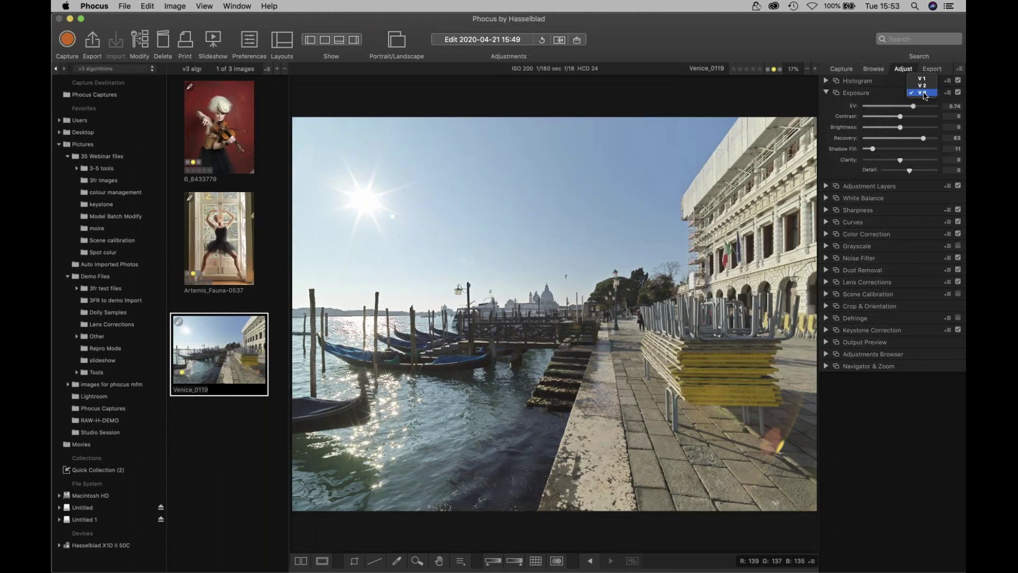
click(923, 93)
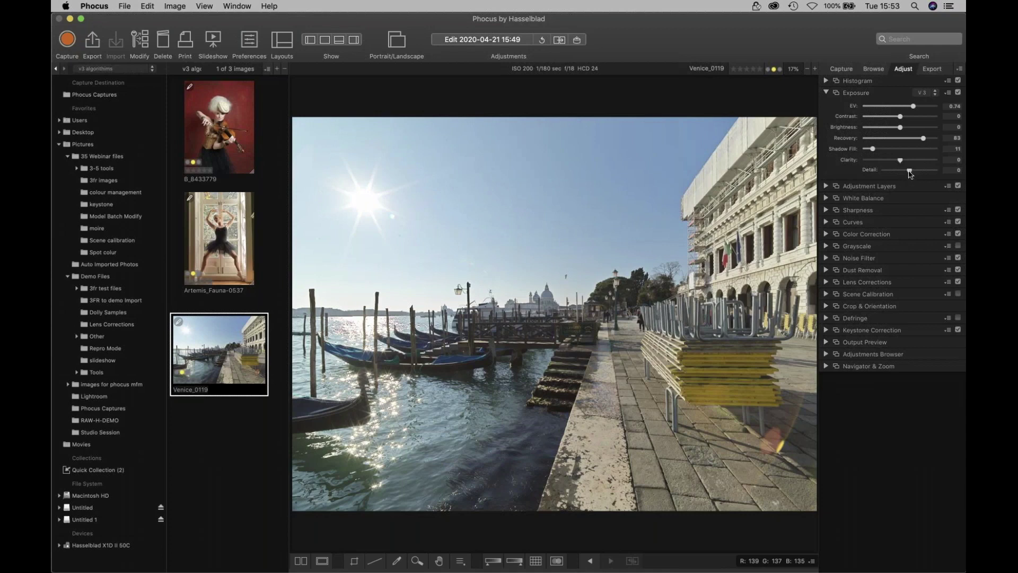
click(436, 460)
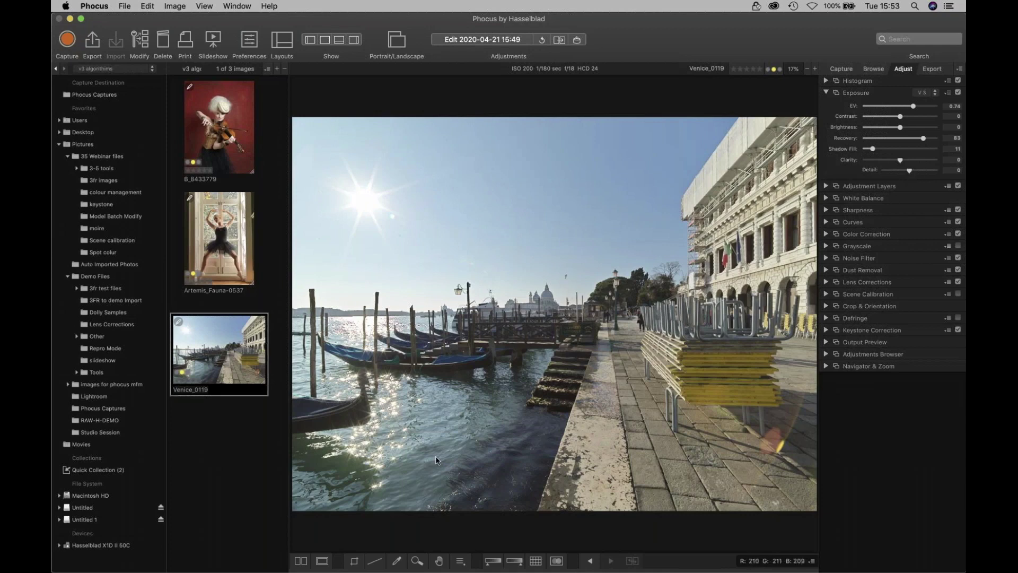
click(418, 561)
click(676, 355)
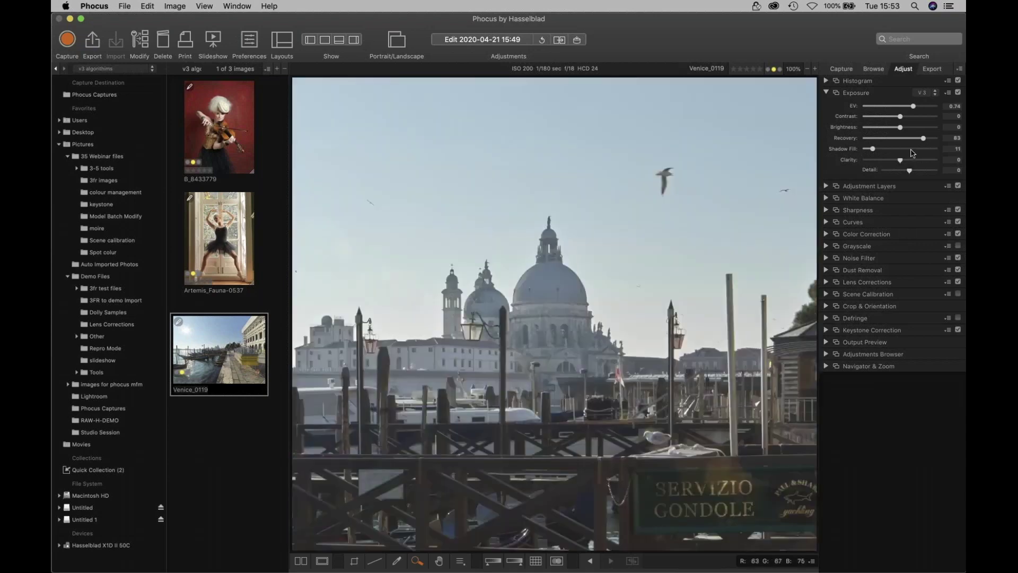
drag(900, 162, 929, 165)
drag(933, 165, 934, 166)
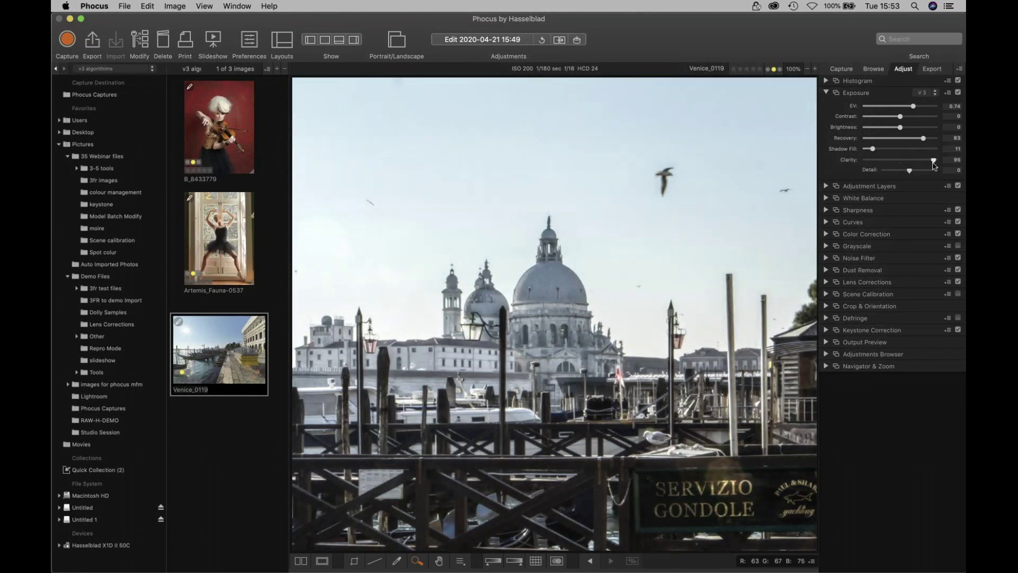
drag(933, 165, 933, 166)
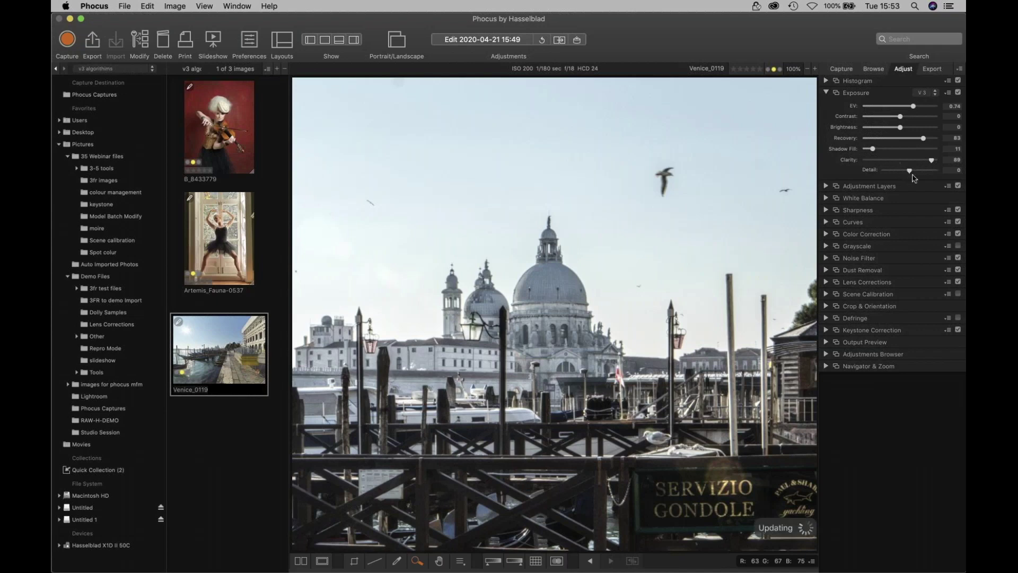
mouse_move(910, 171)
mouse_down()
mouse_move(883, 178)
mouse_move(940, 181)
mouse_move(916, 176)
mouse_up()
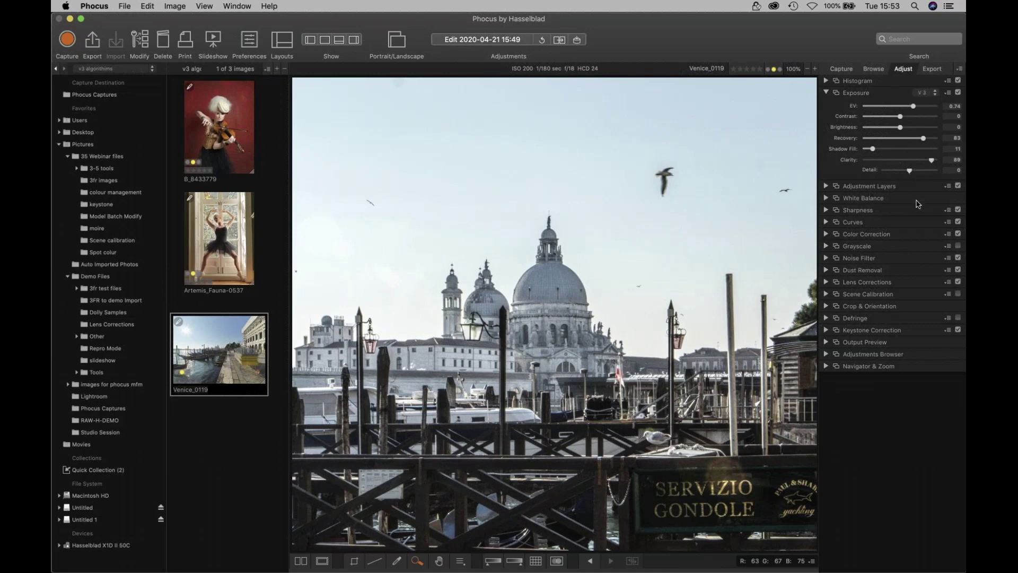
Step: Set the Clarity of Venice_0119 to 23, show the whole image and collapse the Exposure tool
click(909, 160)
click(535, 361)
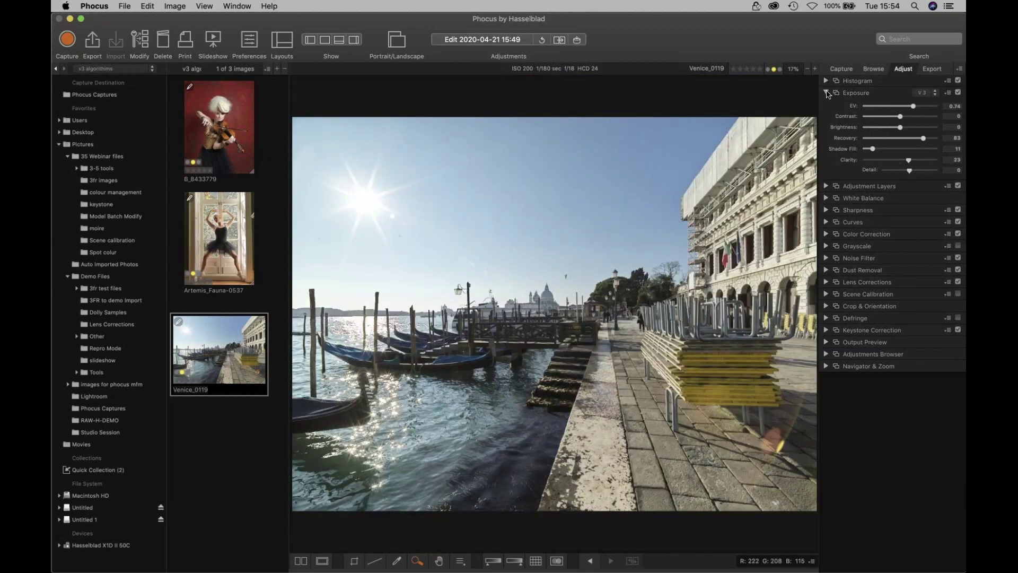
click(826, 93)
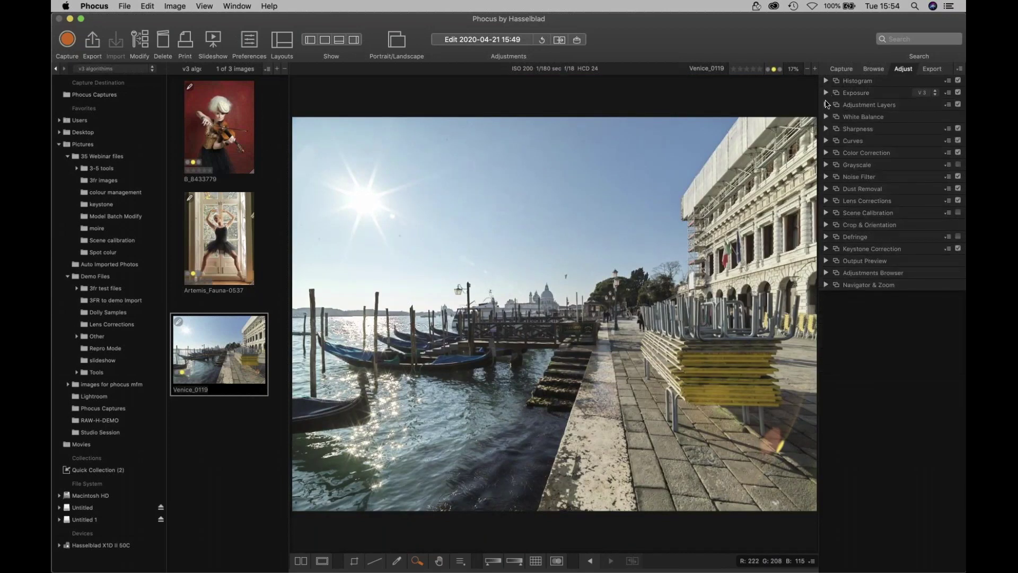
Step: Try neutralising the white balance of Venice_0119 by sampling the stacked tables, a gondola and the water
click(827, 117)
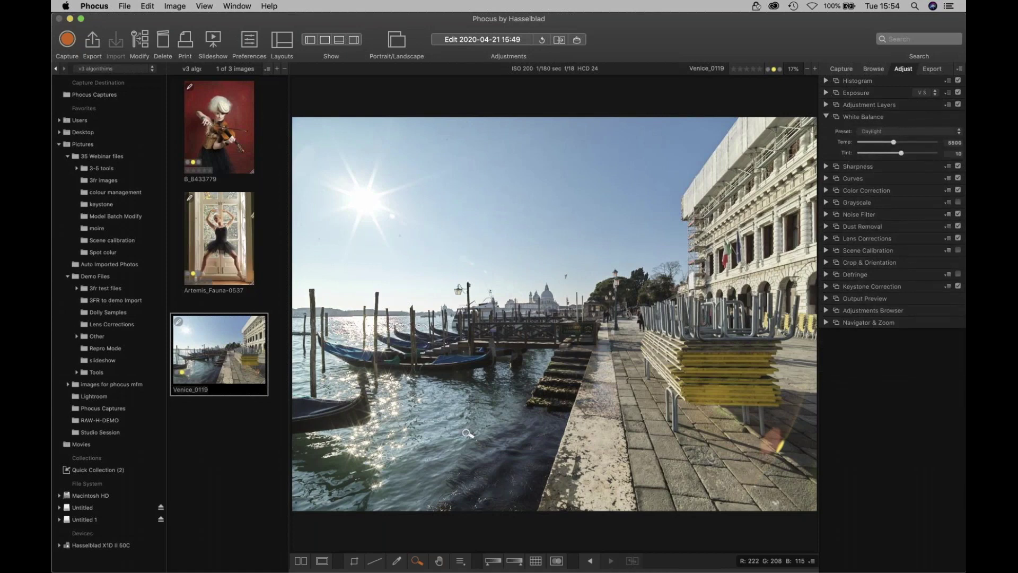
click(398, 561)
click(735, 331)
click(448, 359)
click(478, 378)
click(738, 341)
click(738, 340)
Step: Set the white balance of Venice_0119 to the As Shot preset and collapse the White Balance tool
click(895, 134)
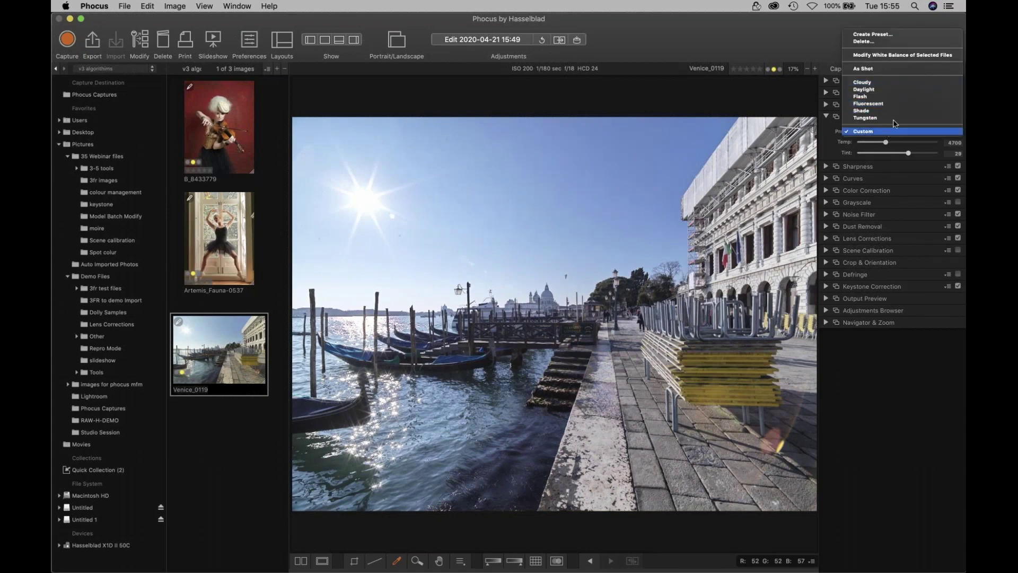
click(909, 70)
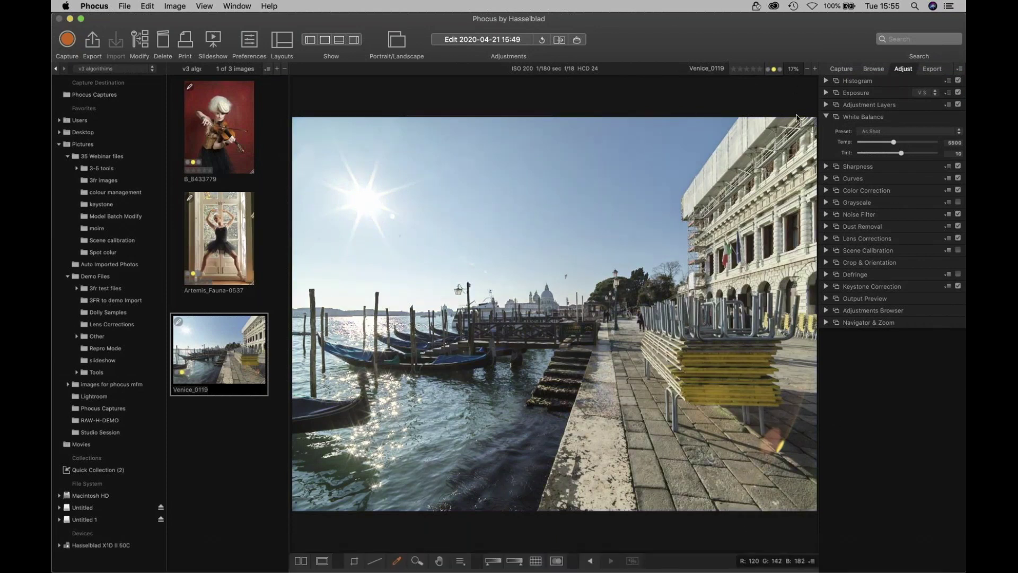
click(826, 118)
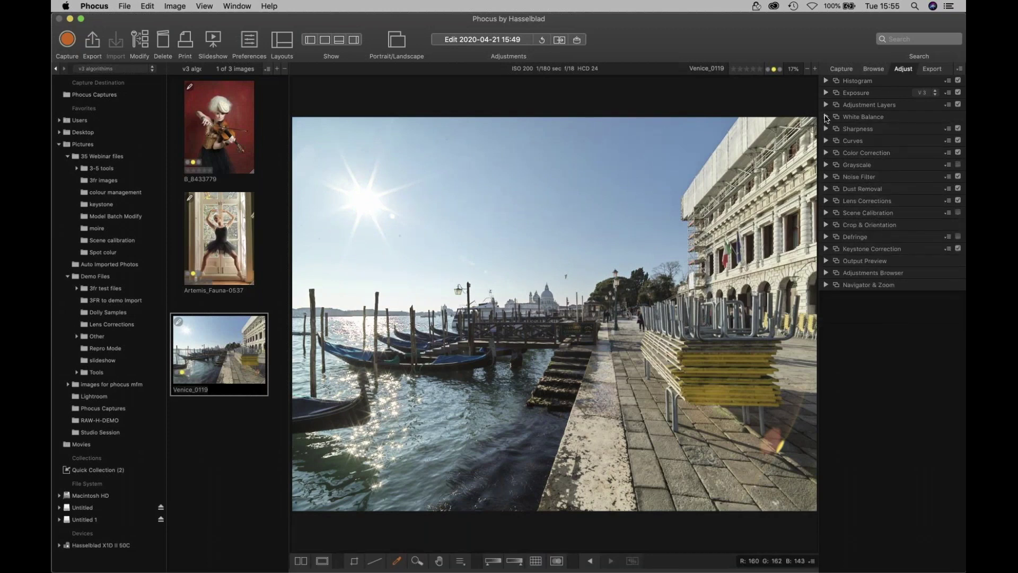
Step: Try a Sharpness Amount of 326 while viewing the domed church at up to 200%, readjust the sharpening and collapse the tool
click(828, 129)
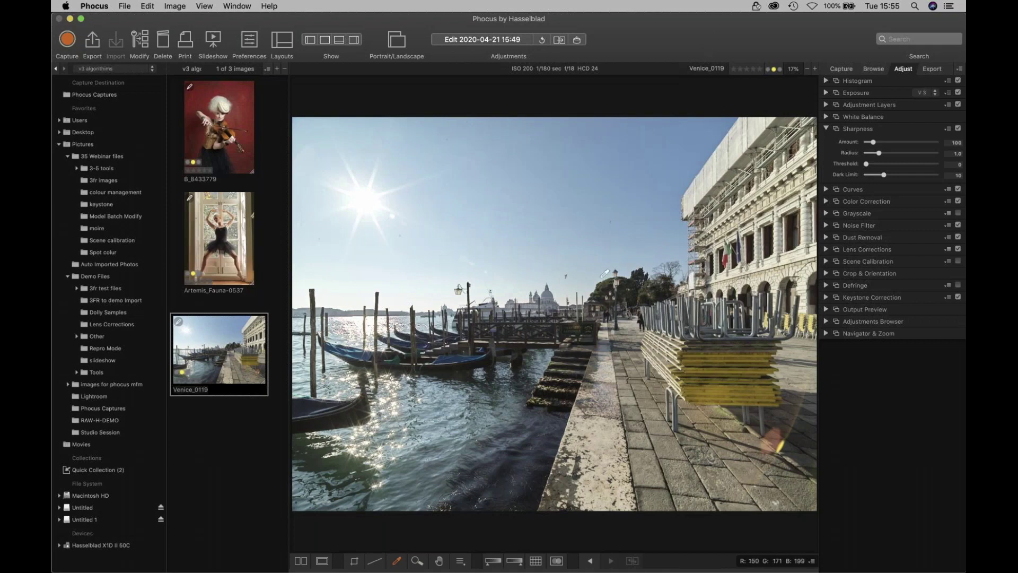
click(397, 562)
click(418, 563)
click(548, 300)
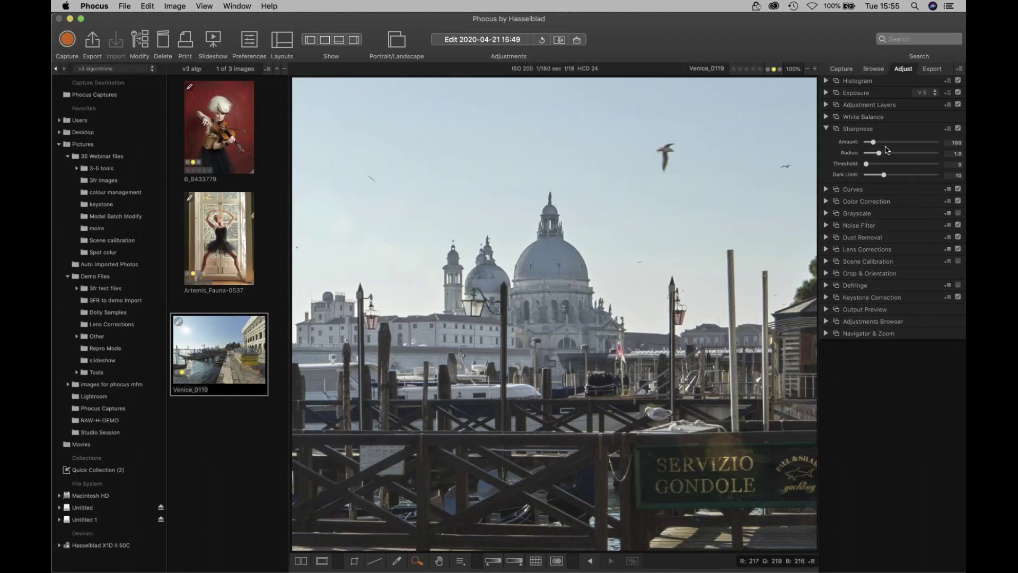
drag(875, 143, 891, 143)
click(815, 69)
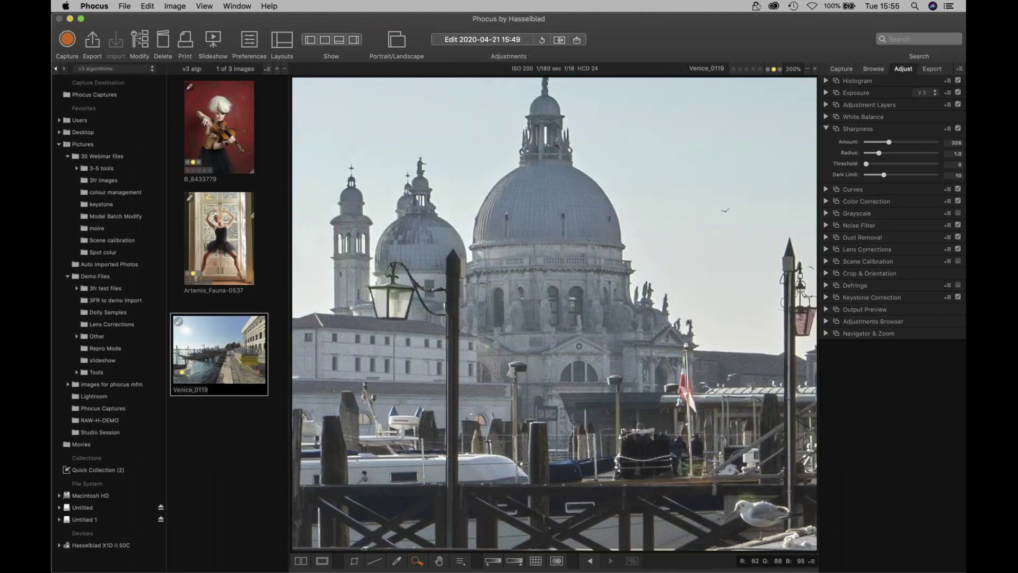
mouse_move(890, 142)
mouse_down()
mouse_move(943, 145)
mouse_move(883, 152)
mouse_up()
click(827, 129)
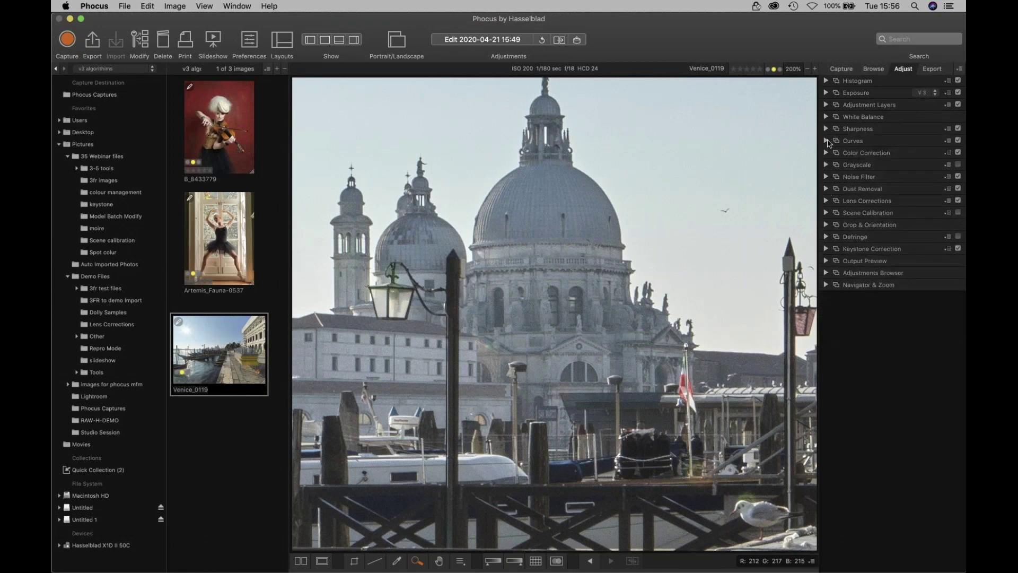
Step: Examine the channel choices and preset options of the Curves tool without changing the curve, and collapse the tool
click(826, 141)
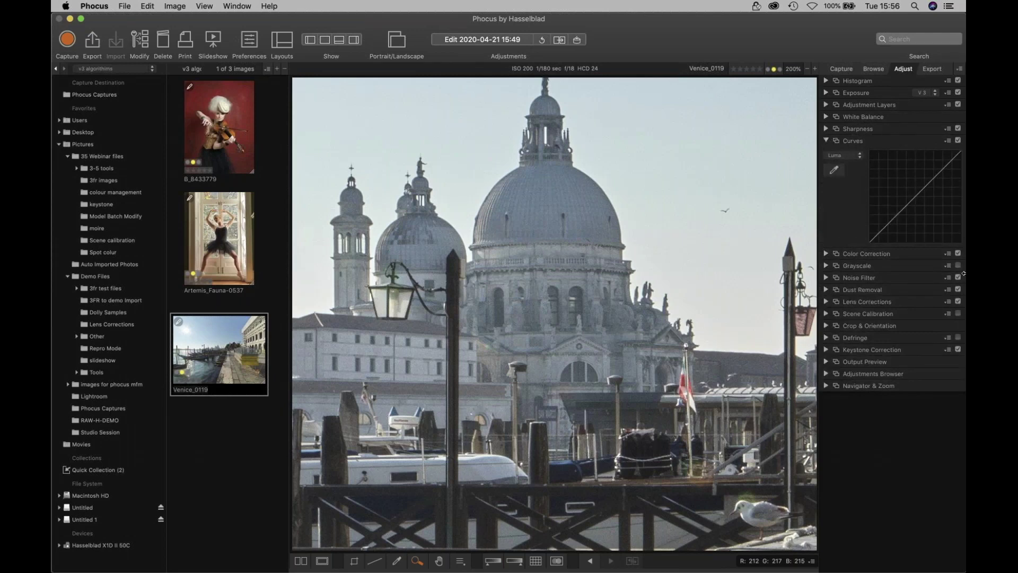
click(854, 154)
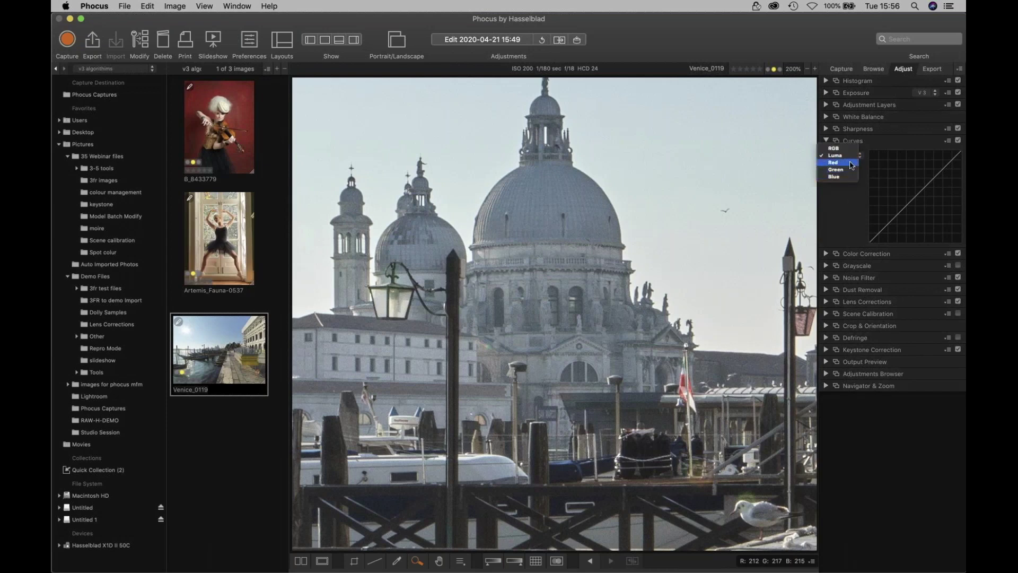
click(838, 142)
click(949, 141)
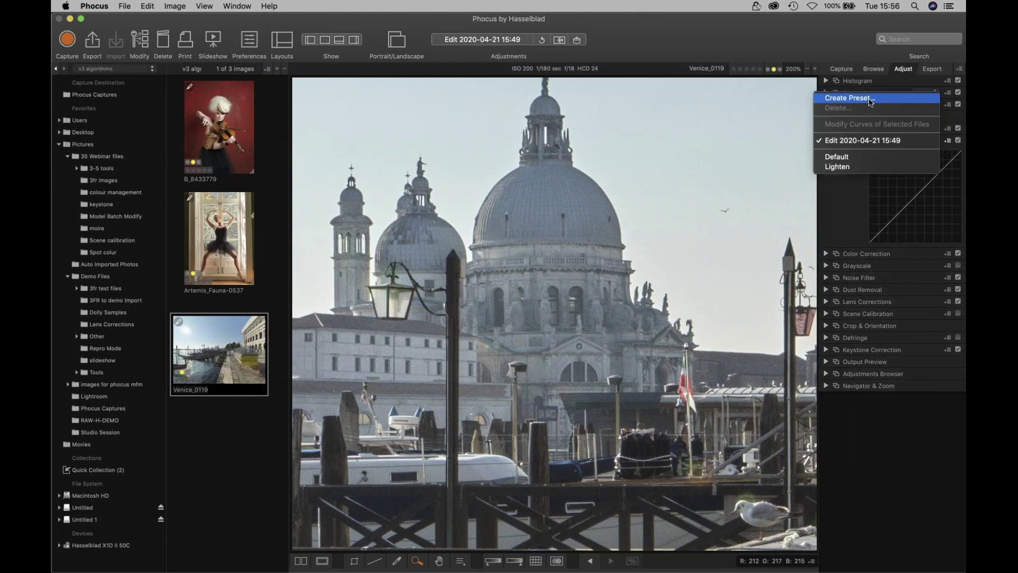
click(840, 183)
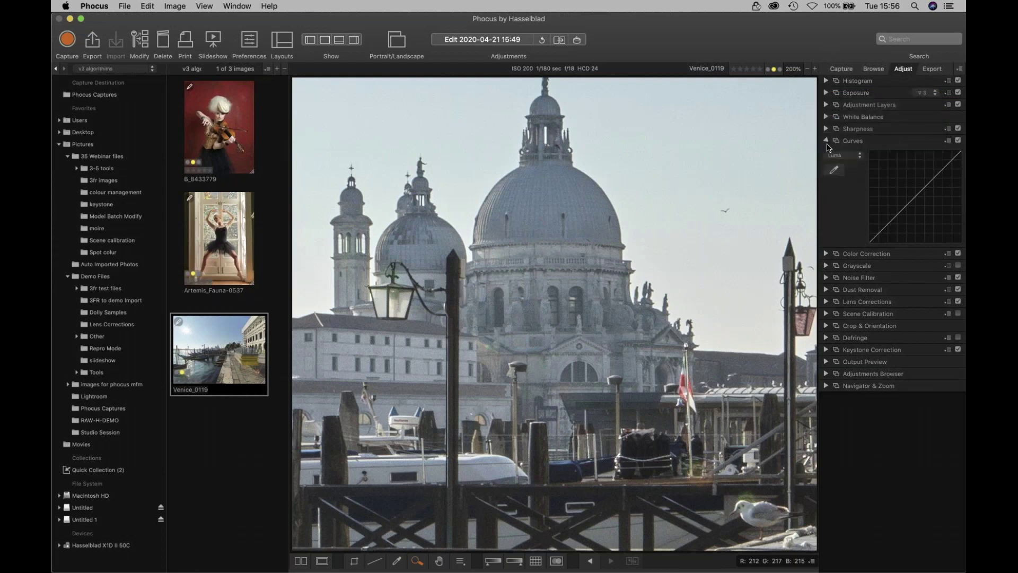
click(828, 142)
Step: Expand the Color Correction tool and show the whole Venice_0119 image
click(825, 153)
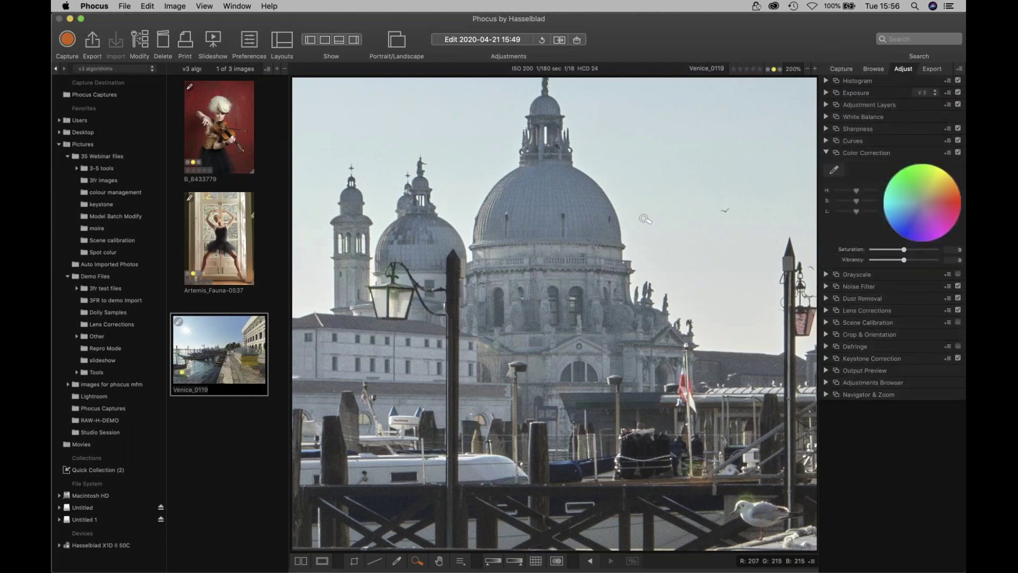
alt+click(580, 301)
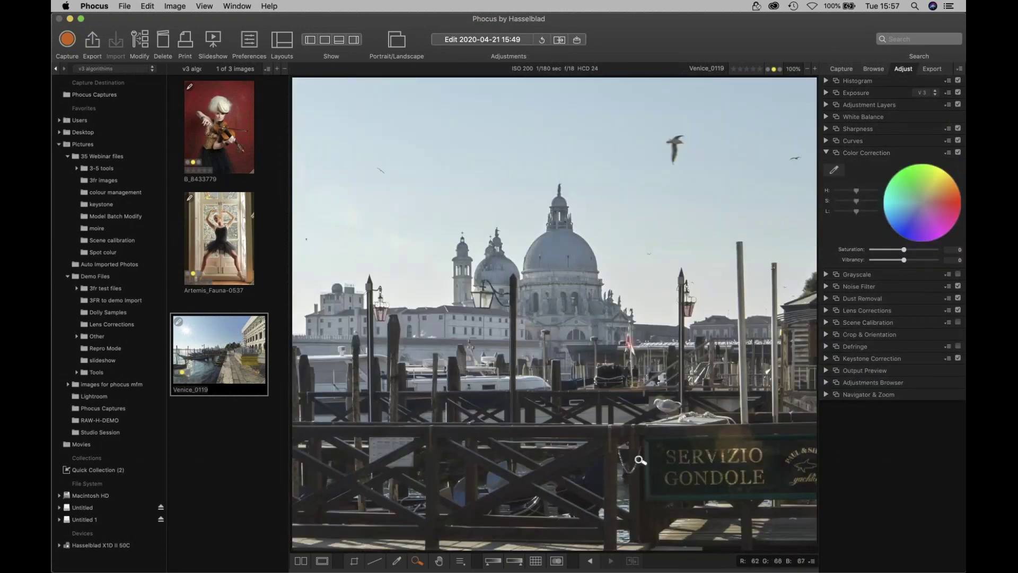
click(807, 70)
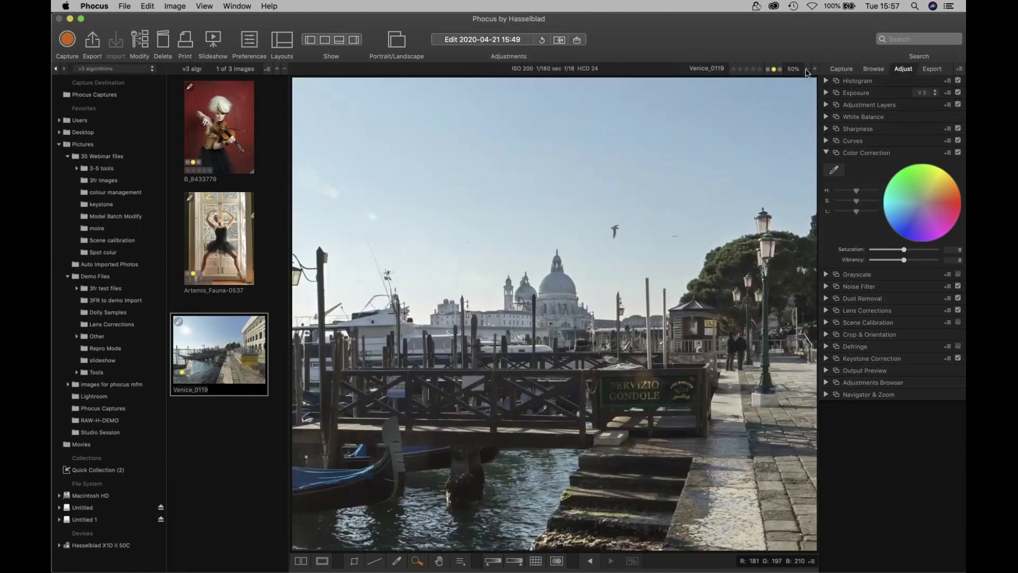
click(807, 70)
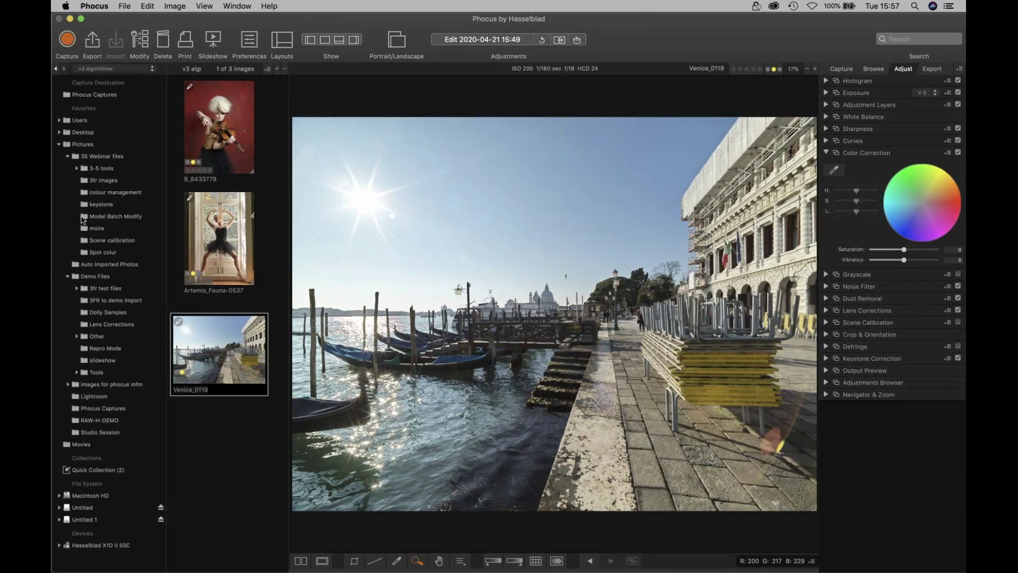
Step: Look into the defringe folder under 3-5 tools and return to Venice_0119 in the v3 algorithims folder
click(76, 168)
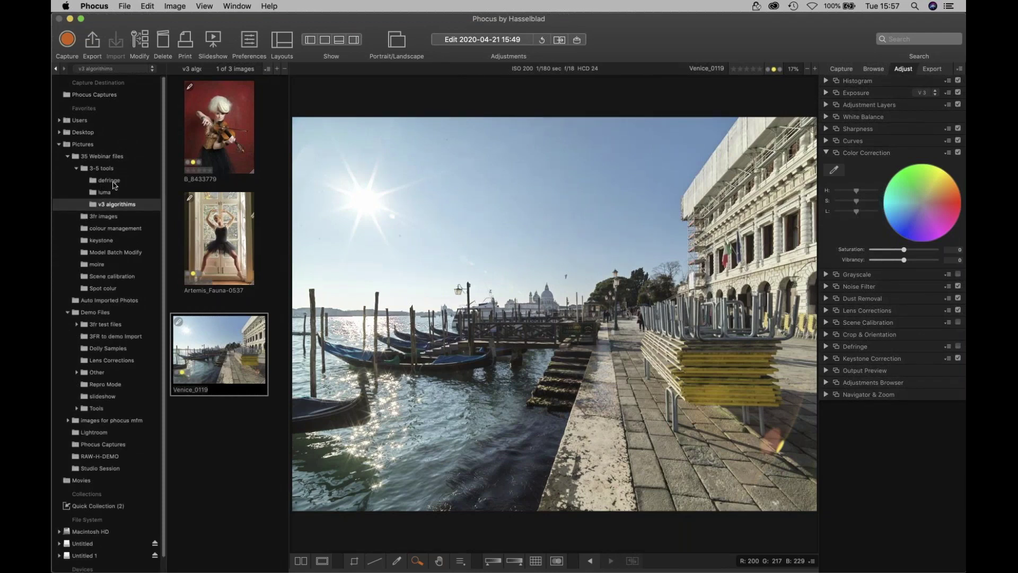
click(106, 180)
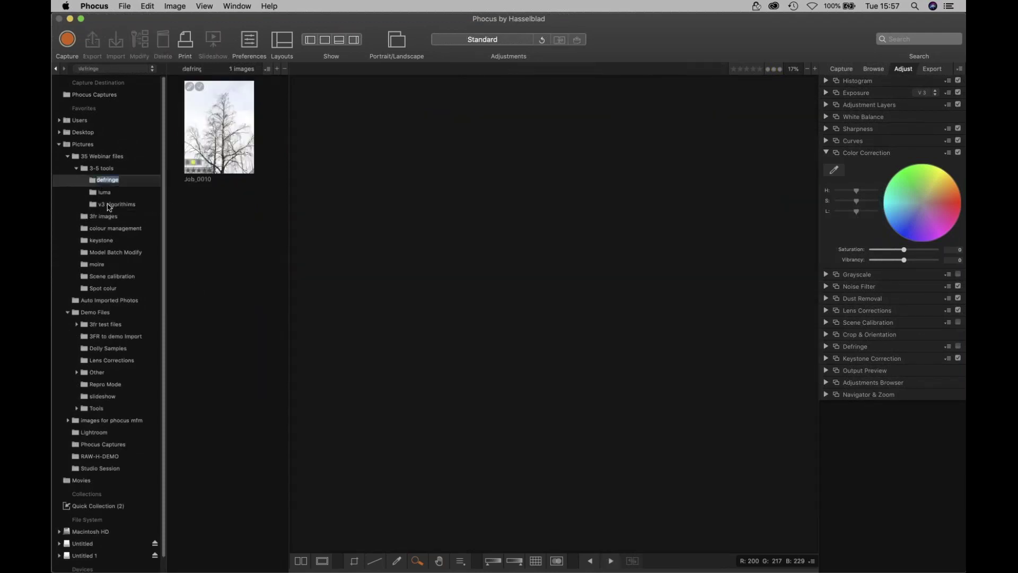
click(108, 204)
click(218, 351)
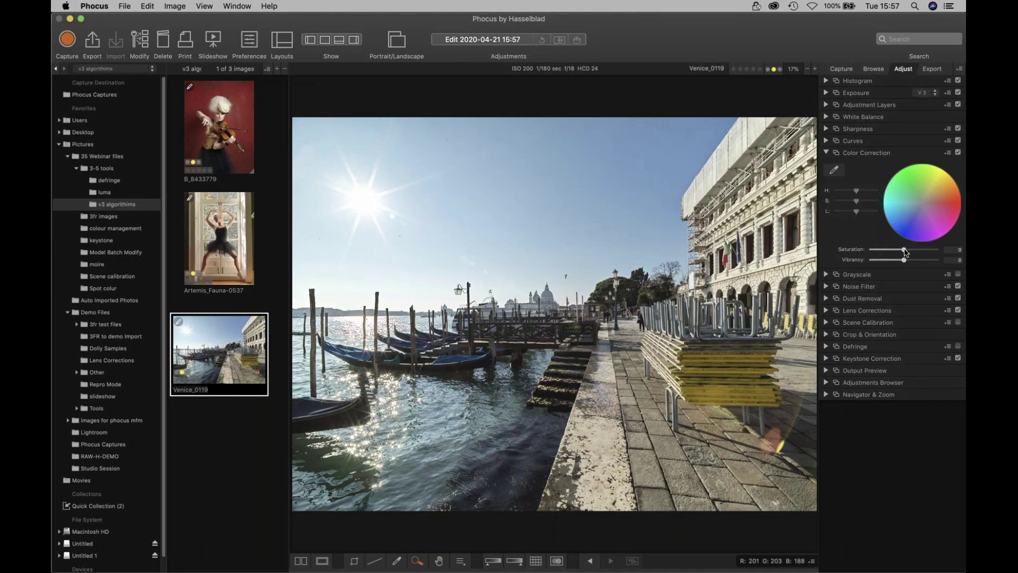
Step: Sample the blue sky with Color Correction, adjust its range on the color wheel, raise its saturation and fine-tune hue and lightness
mouse_move(905, 251)
mouse_down()
mouse_move(928, 251)
mouse_move(906, 253)
mouse_up()
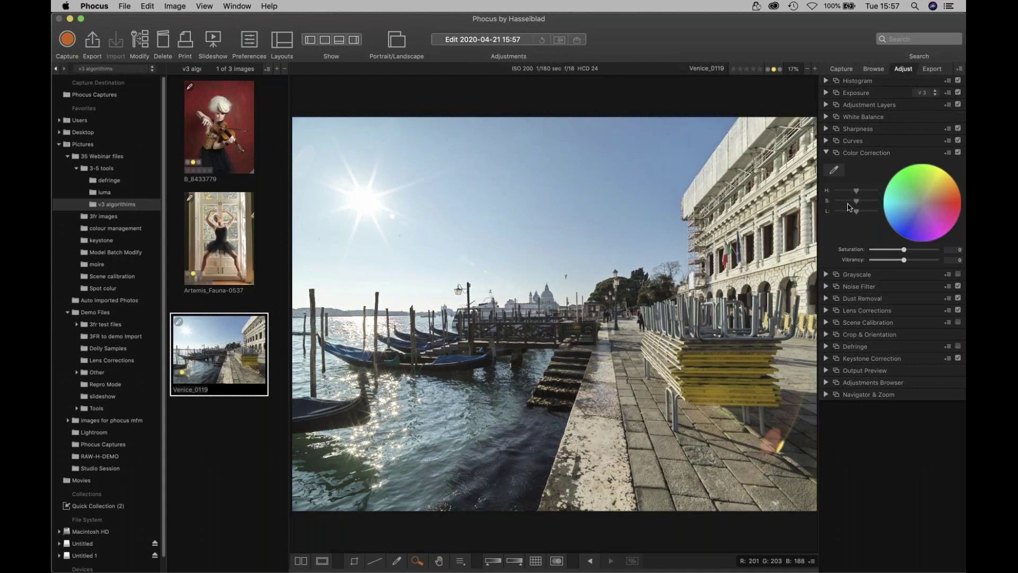
click(834, 169)
click(615, 154)
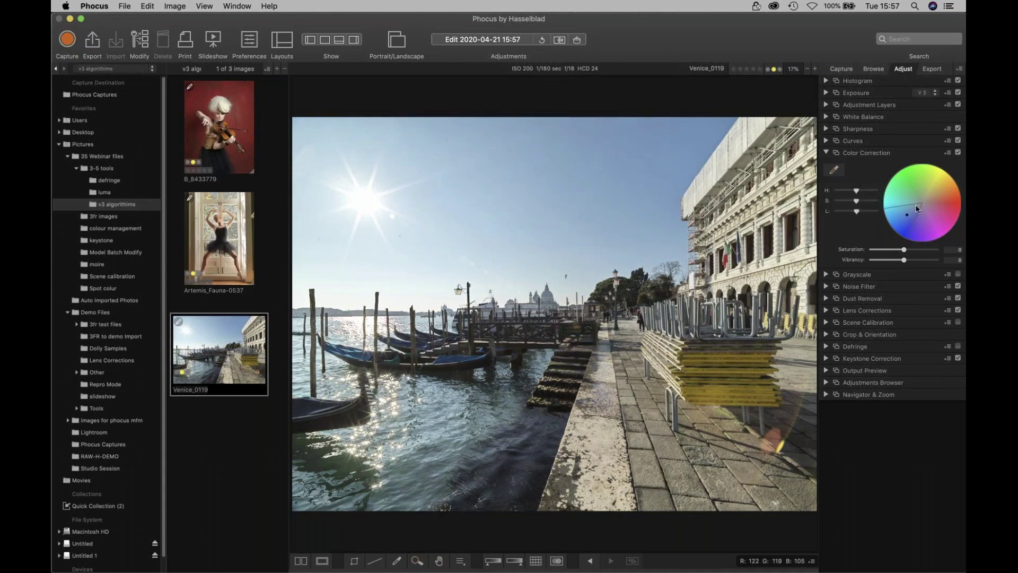
drag(919, 212, 918, 230)
drag(858, 203, 870, 204)
mouse_move(895, 211)
mouse_down()
mouse_move(899, 219)
mouse_move(891, 211)
mouse_up()
drag(891, 205, 894, 214)
drag(855, 213, 858, 214)
drag(853, 190, 859, 202)
Step: Check the preset and modify options of Color Correction without applying any, and collapse the tool
click(948, 154)
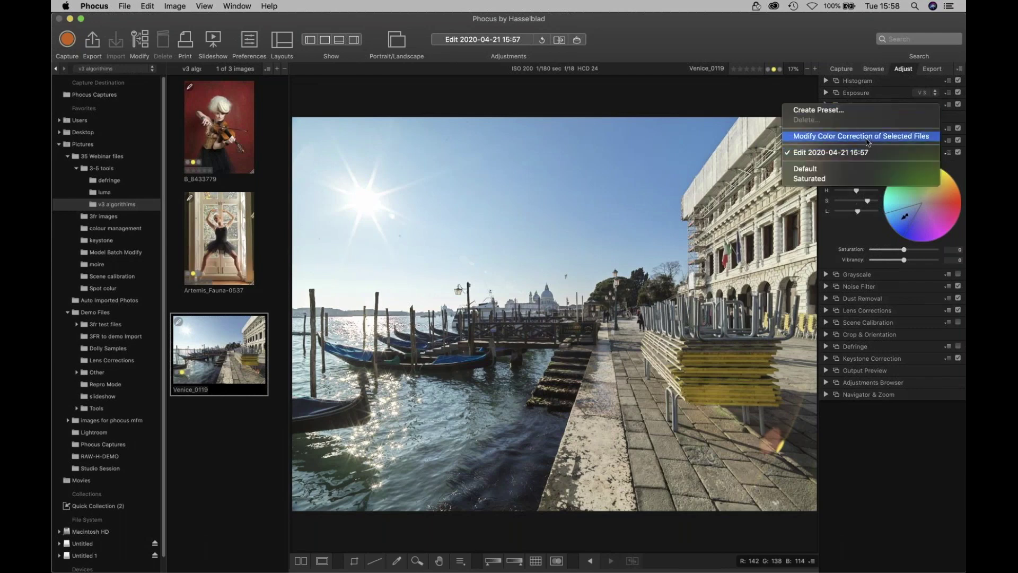
click(788, 48)
click(827, 153)
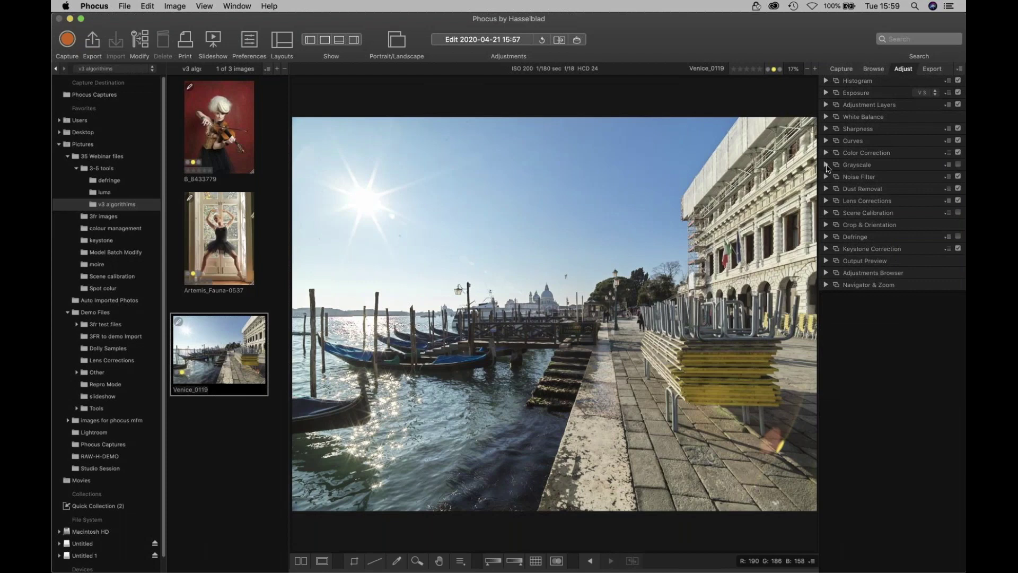
Step: Apply the Green filter preset in the Grayscale tool and enable Grayscale for Venice_0119
click(826, 165)
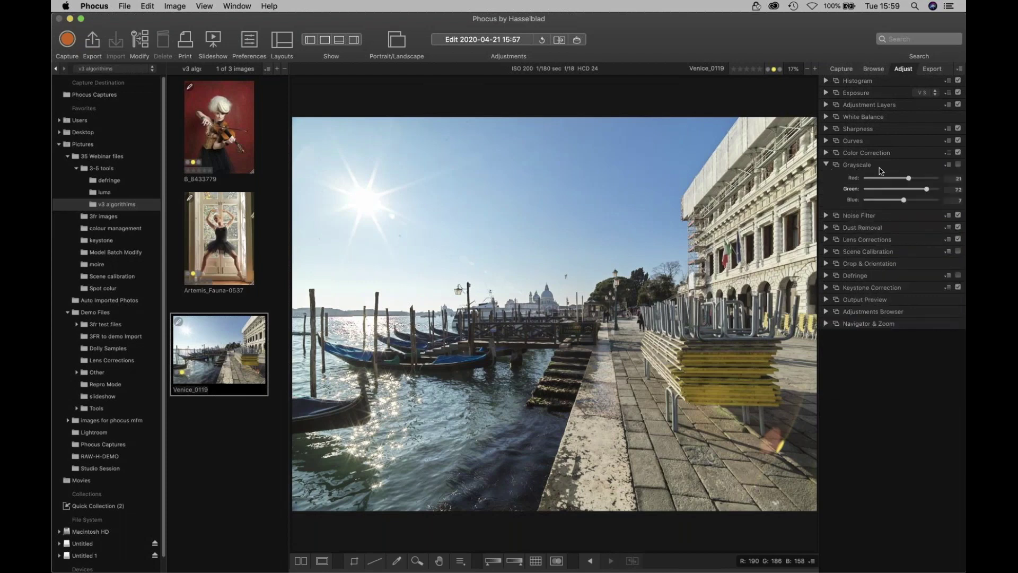
click(949, 165)
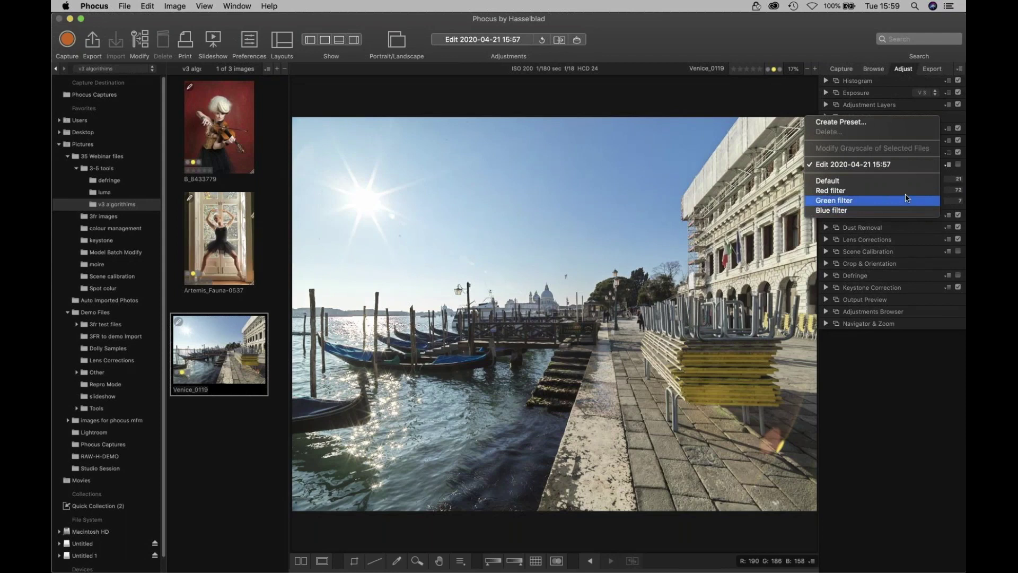
click(906, 200)
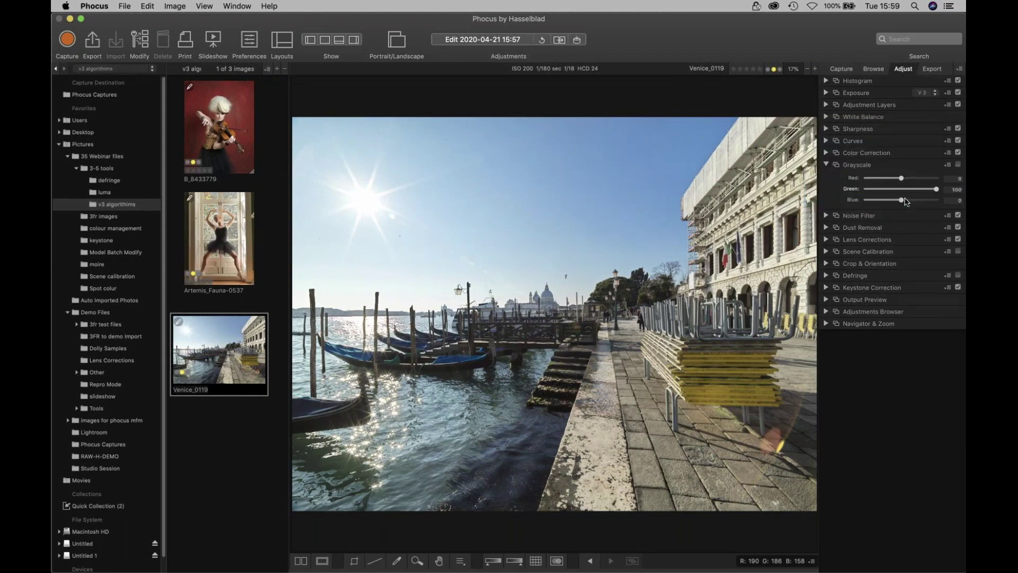
click(959, 166)
Step: In the Exposure tool, set Contrast to 10 and Shadow Fill to 6, and raise Clarity to about 46
click(825, 93)
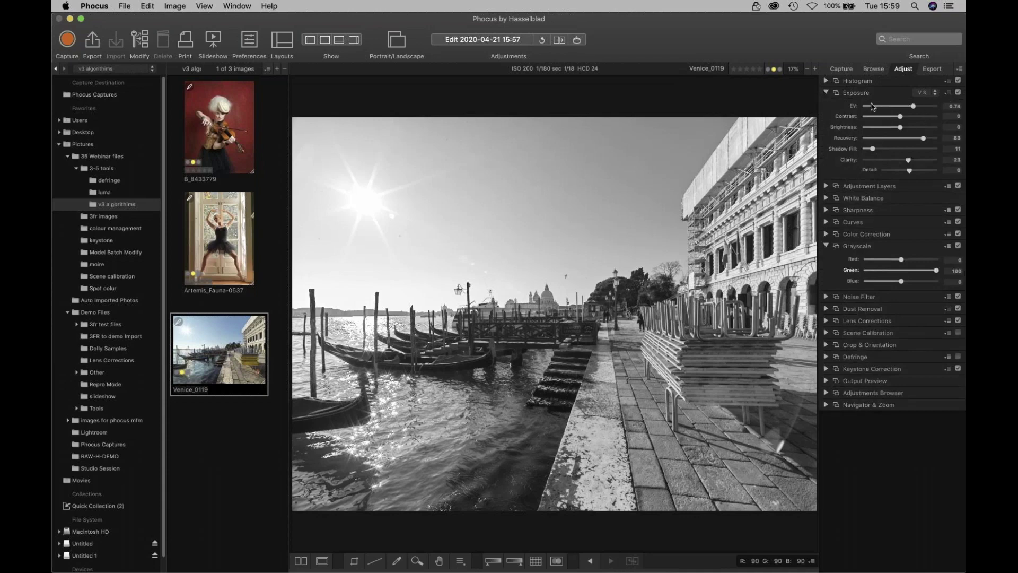
drag(900, 119, 909, 121)
click(871, 150)
drag(910, 161, 917, 160)
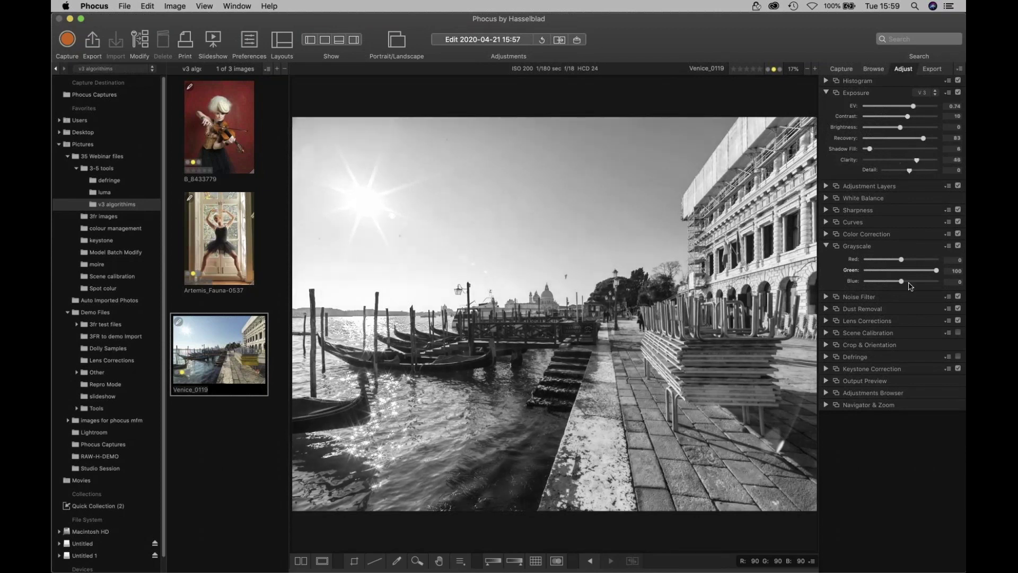
Step: Set the Grayscale mix to Red 20 and Green 90, collapse the tool and turn Grayscale off
drag(937, 273, 910, 260)
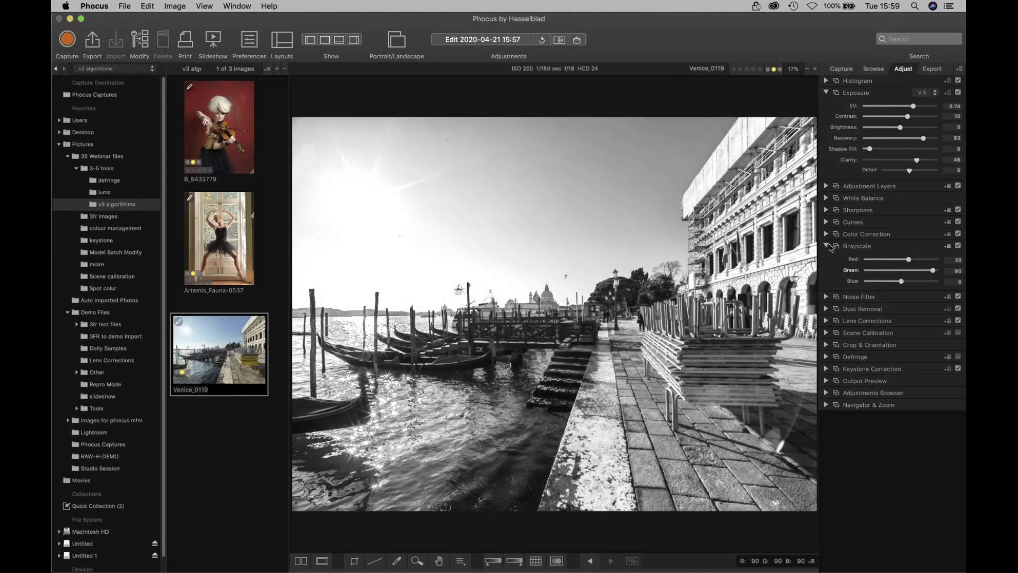
click(828, 247)
click(958, 246)
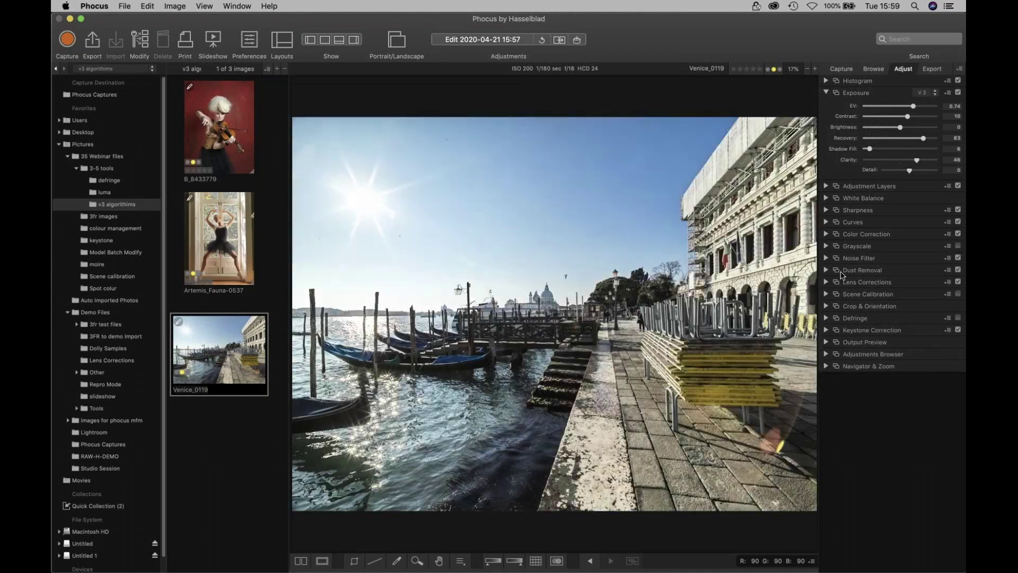
Step: Open Shot Comparison 0003 from the moire folder with the Noise Filter tool expanded, and apply the Standard adjustment at 100% zoom
click(827, 258)
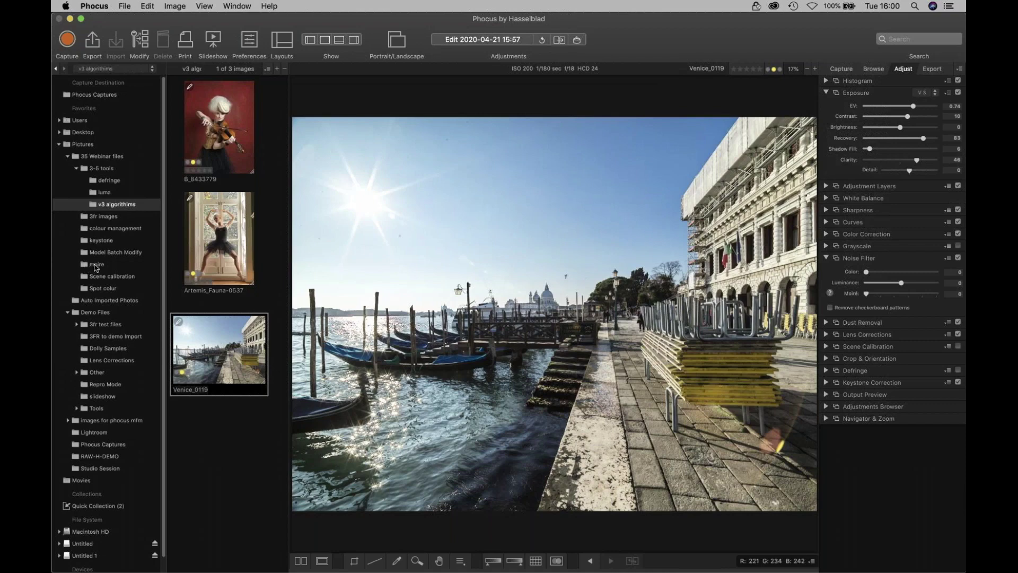
click(117, 267)
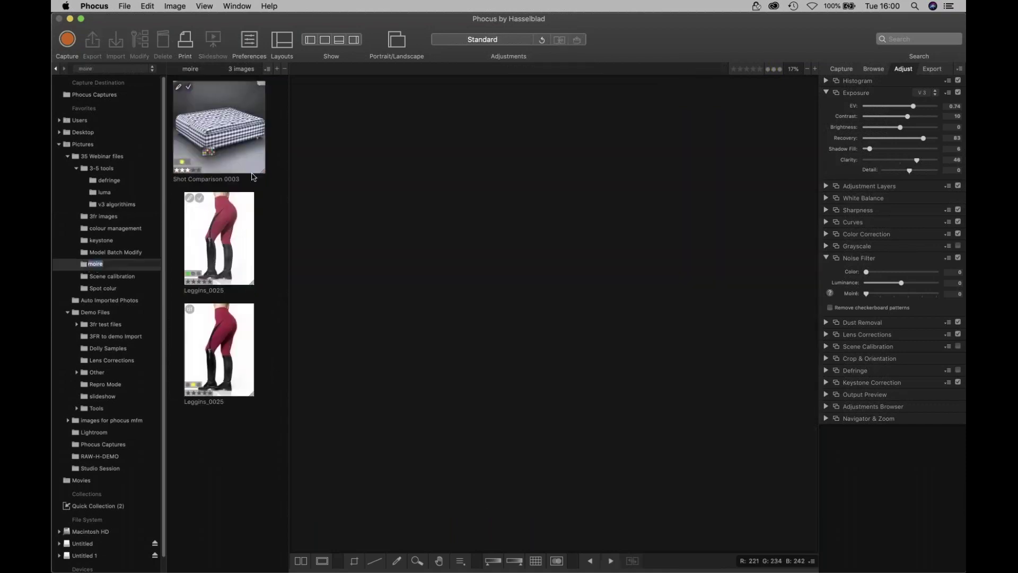
click(221, 127)
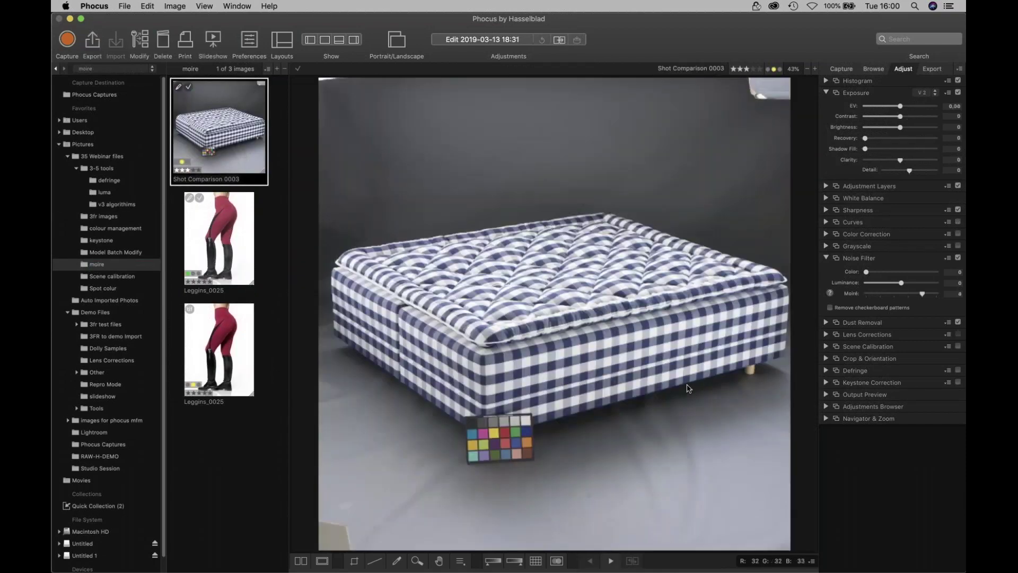
click(417, 560)
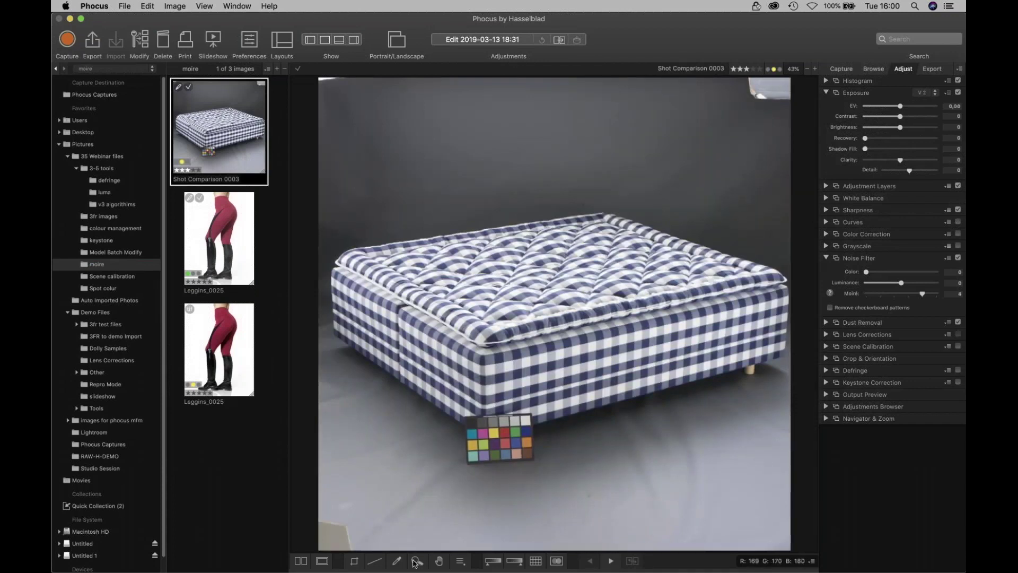
click(560, 360)
click(507, 40)
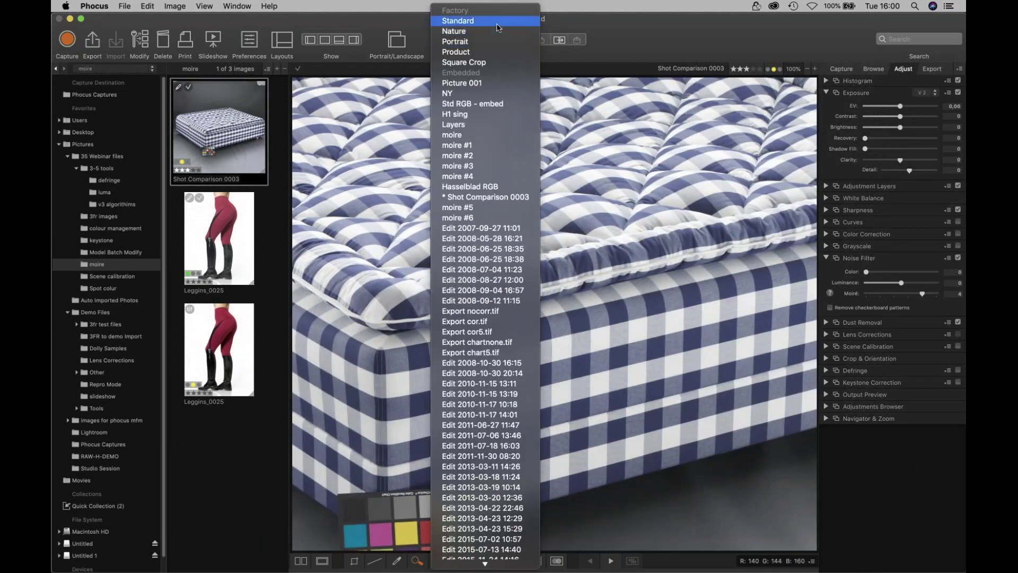
click(770, 431)
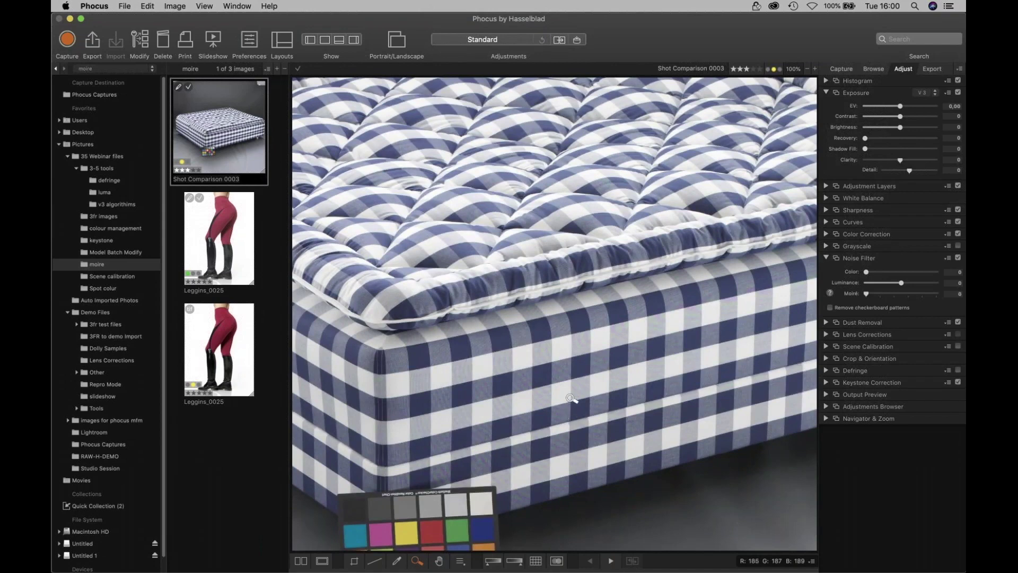
Step: Compare the checked fabric at fit and 100% zoom, set the Noise Filter Moiré to 4, and collapse the tool
click(593, 403)
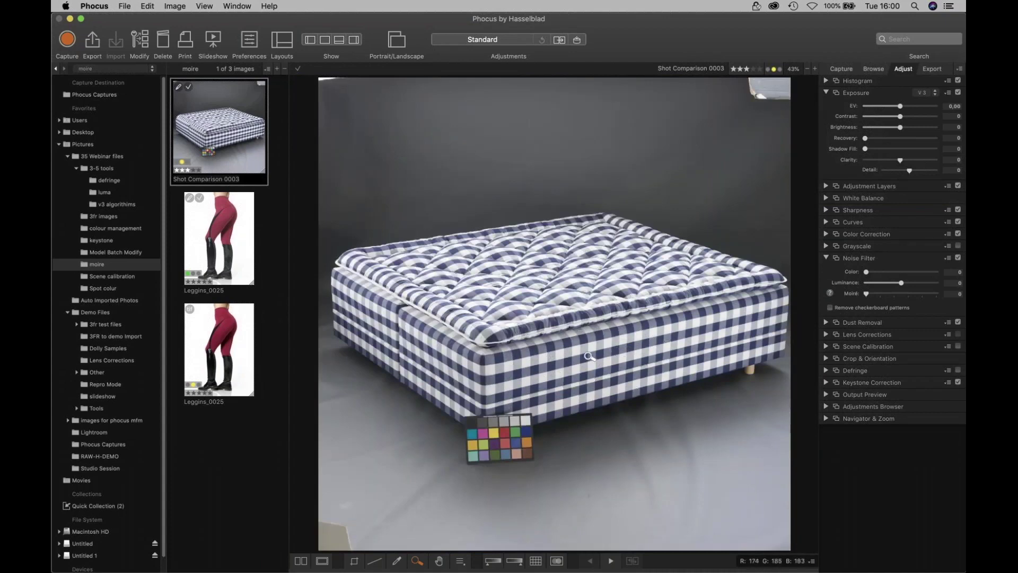
click(674, 405)
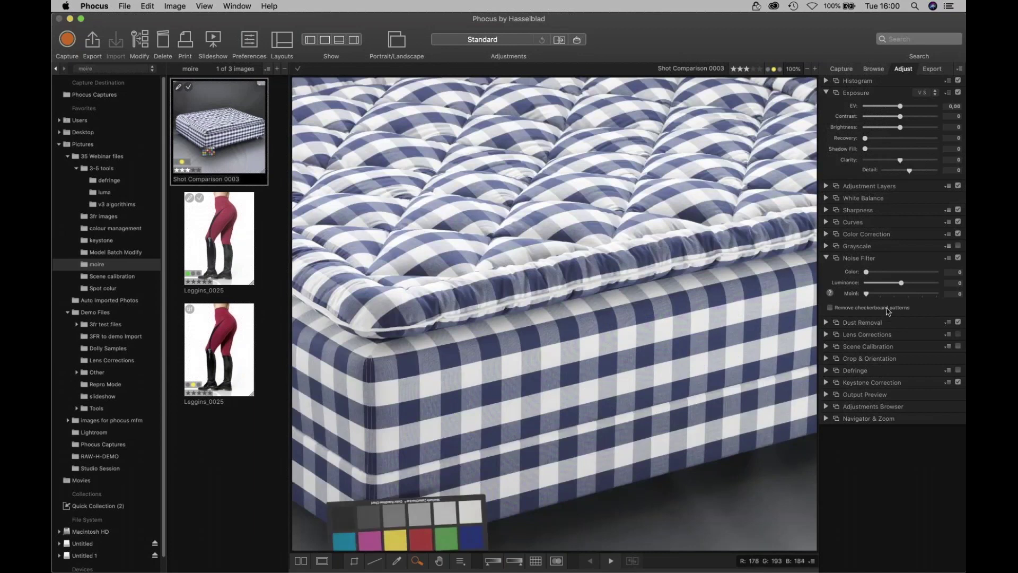
drag(867, 294, 895, 295)
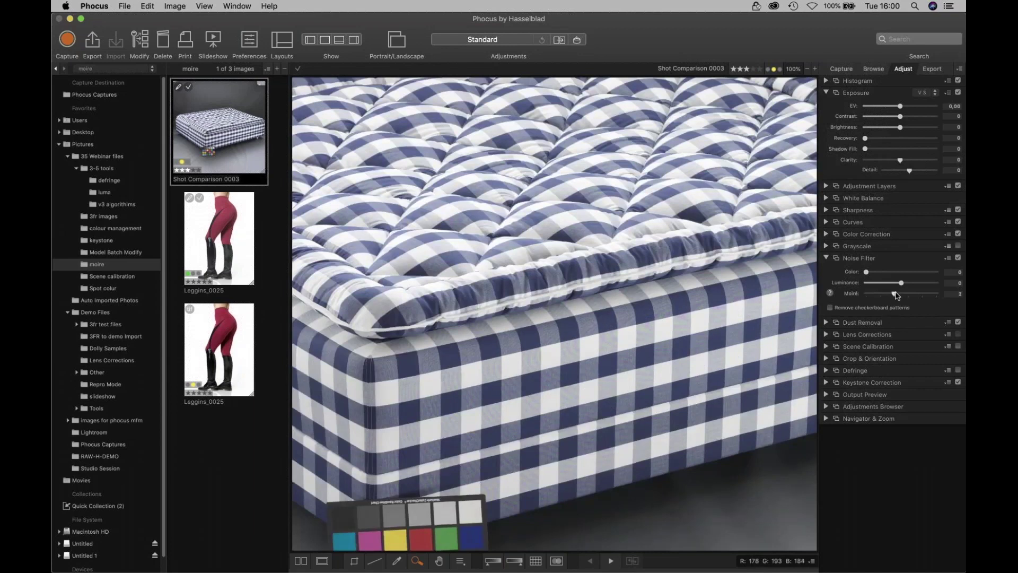
click(922, 293)
click(489, 382)
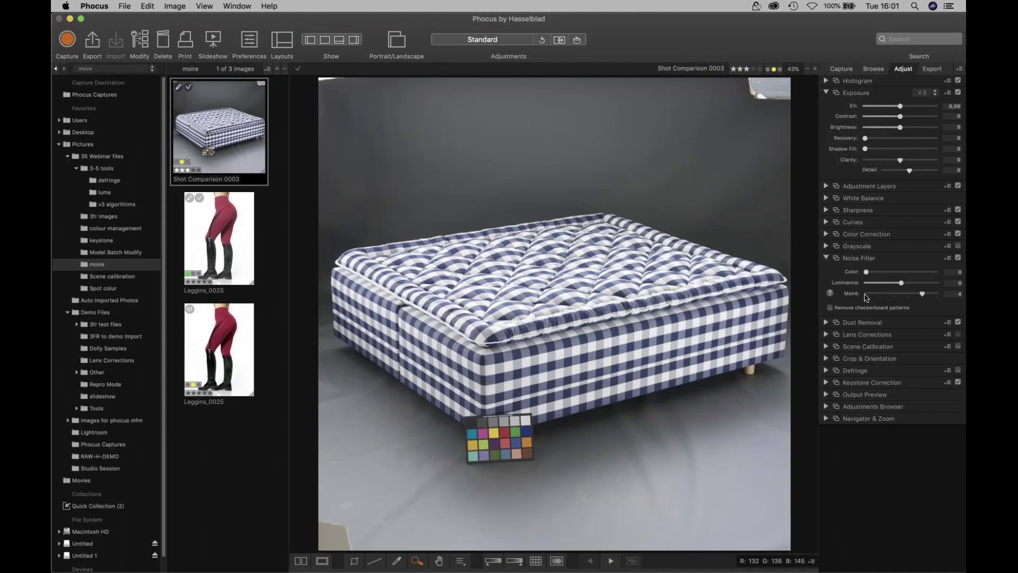
click(827, 257)
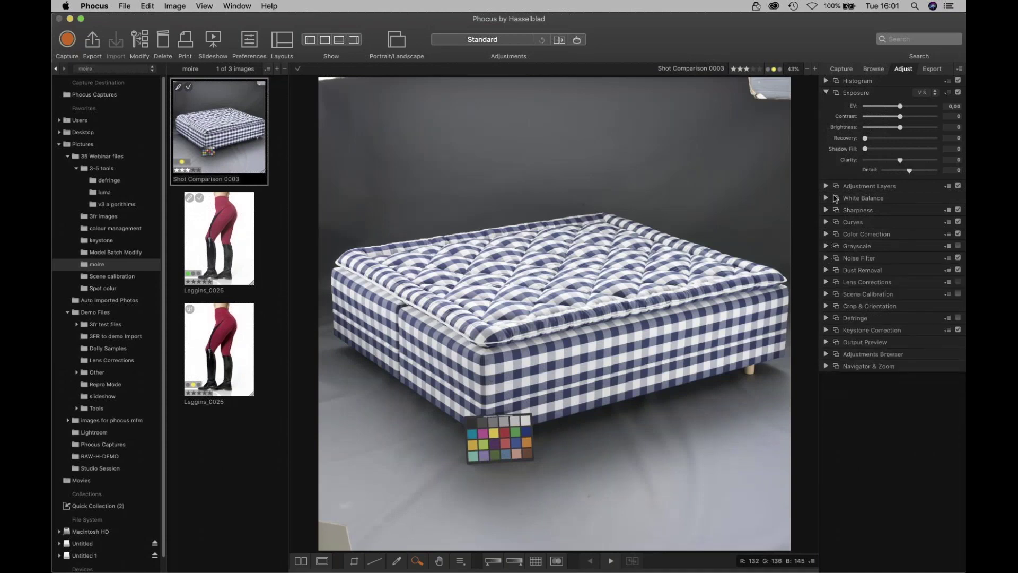
Step: Add an adjustment layer and activate its brush with the size set to about 156
click(826, 186)
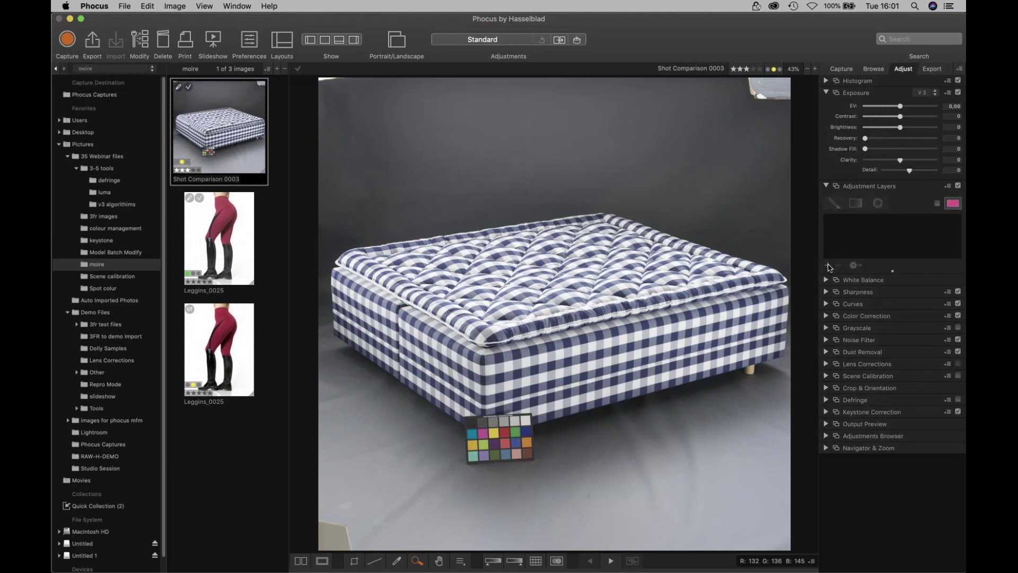
click(828, 264)
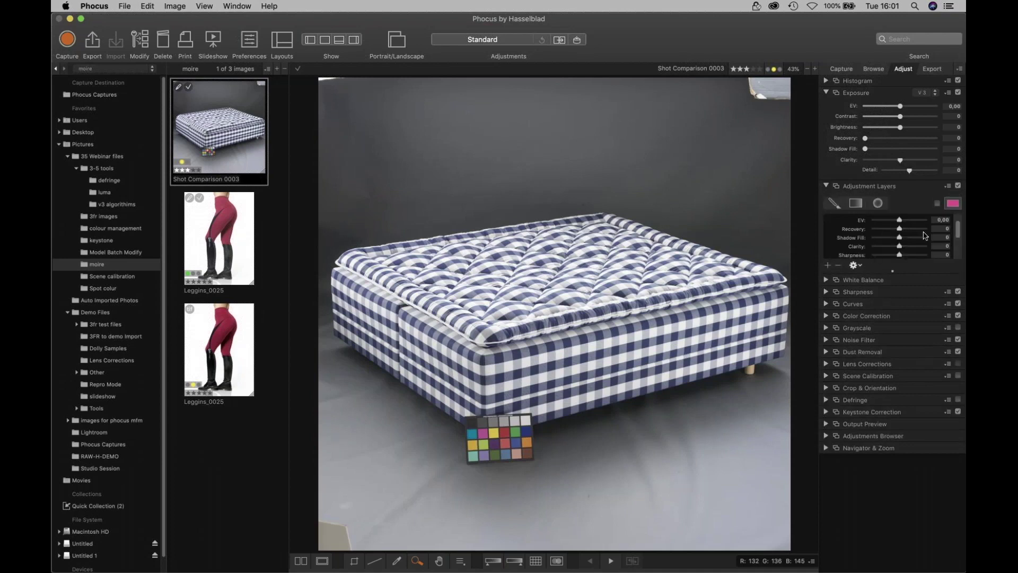
scroll(870, 242, down, 4)
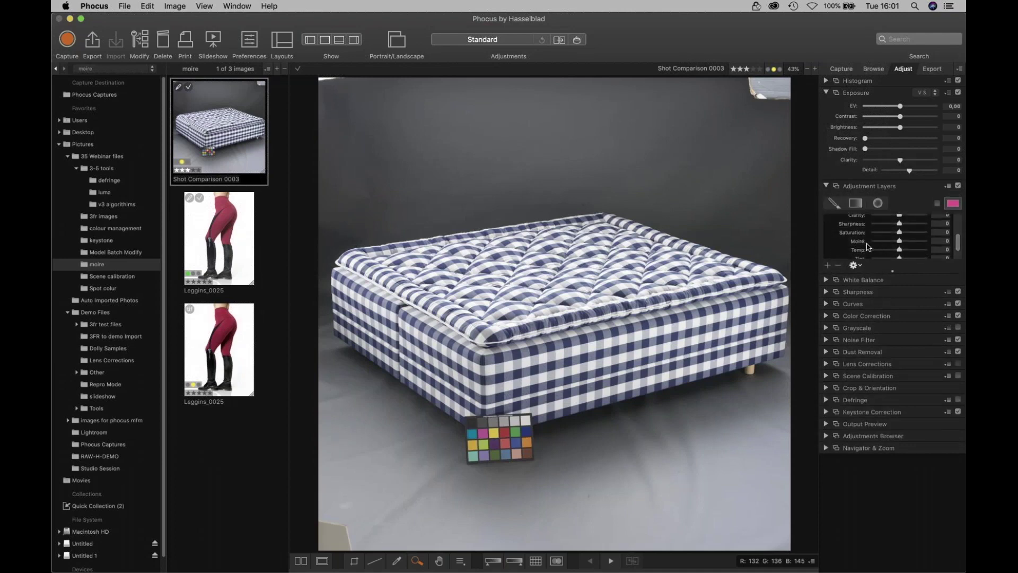
click(836, 205)
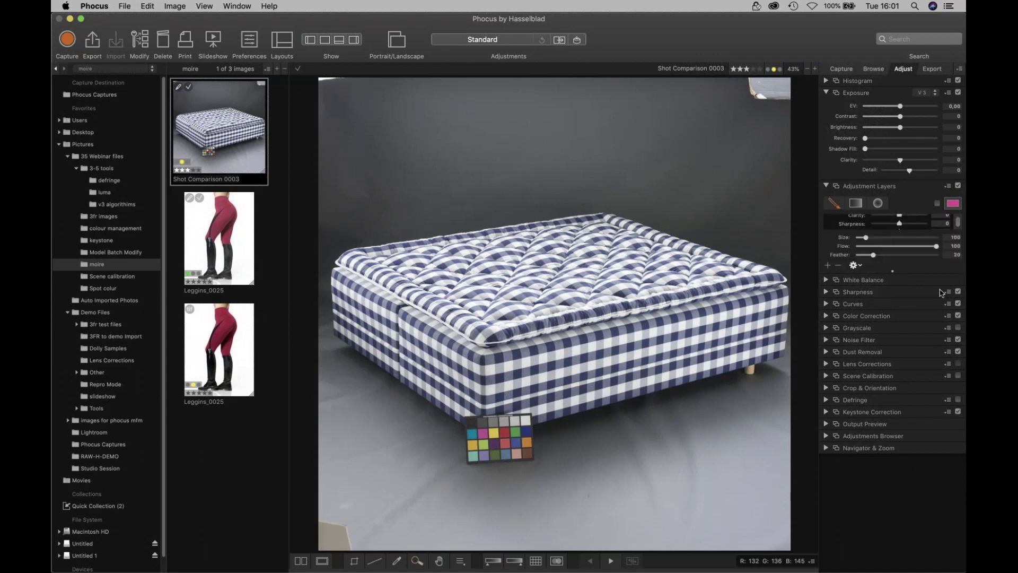
drag(865, 242, 871, 239)
click(826, 93)
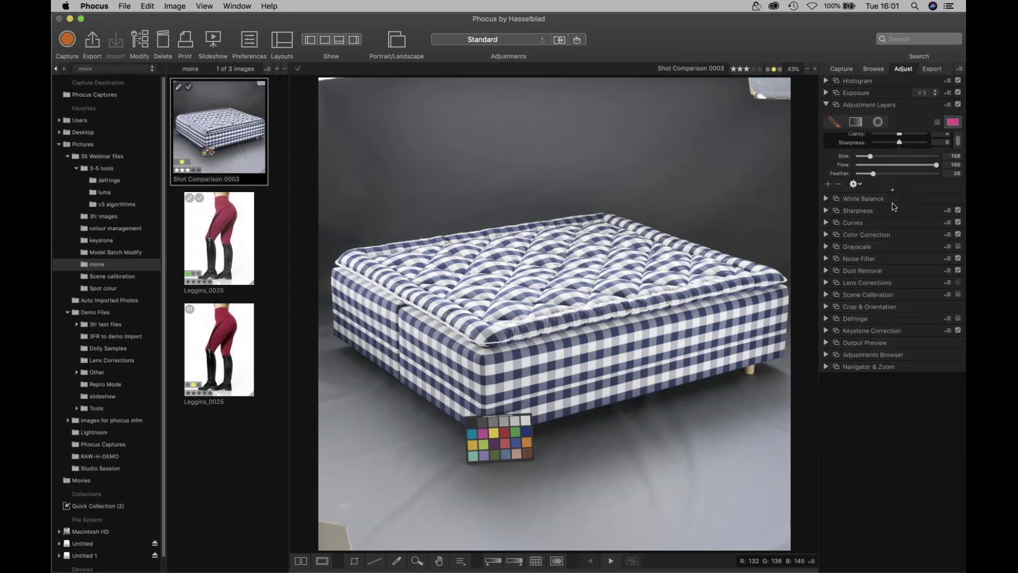
scroll(959, 143, down, 2)
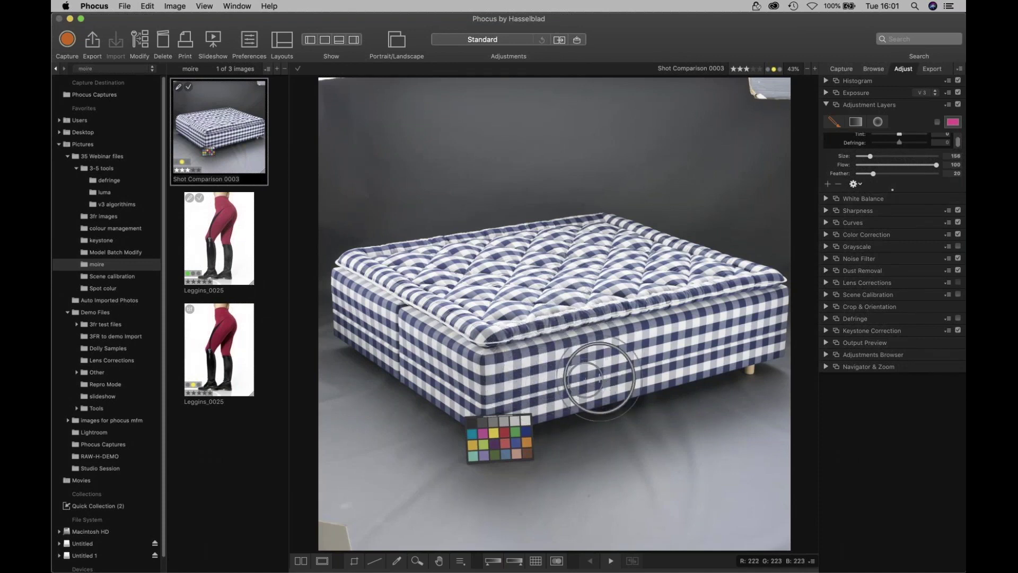
Step: Paint the layer mask across the front side of the checked bed base with the mask overlay shown, and hide the overlay
click(937, 122)
mouse_move(538, 390)
mouse_down()
mouse_move(499, 380)
mouse_move(535, 401)
mouse_move(656, 371)
mouse_move(488, 378)
mouse_move(415, 336)
mouse_move(481, 387)
mouse_move(434, 385)
mouse_move(436, 393)
mouse_move(532, 405)
mouse_move(469, 364)
mouse_move(664, 334)
mouse_move(598, 343)
mouse_move(655, 329)
mouse_move(605, 354)
mouse_move(658, 376)
mouse_up()
click(938, 122)
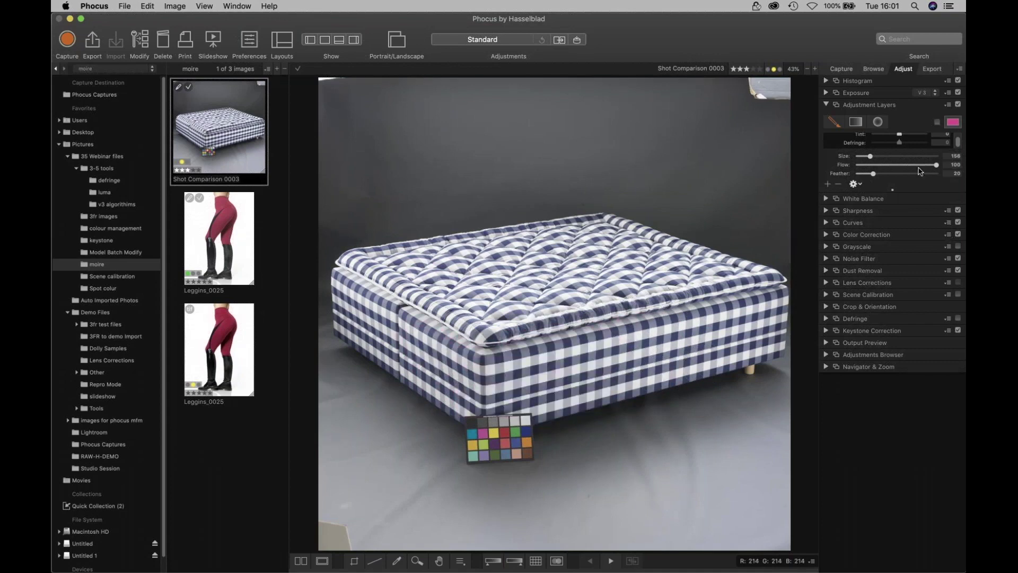
Step: Raise the adjustment layer's Moiré value while viewing the bed at 100%, and collapse Adjustment Layers
scroll(920, 145, down, 3)
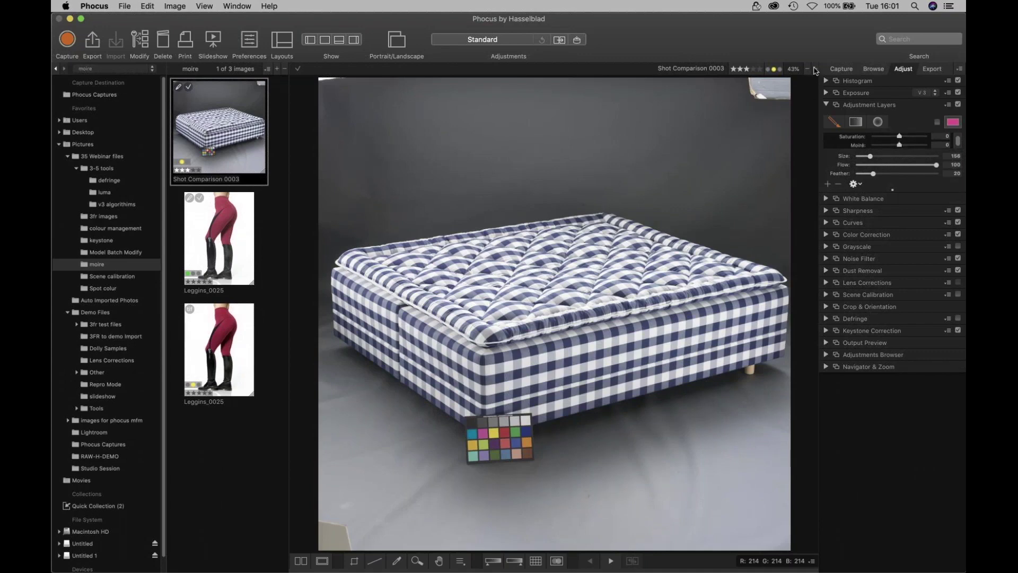
click(816, 69)
click(816, 70)
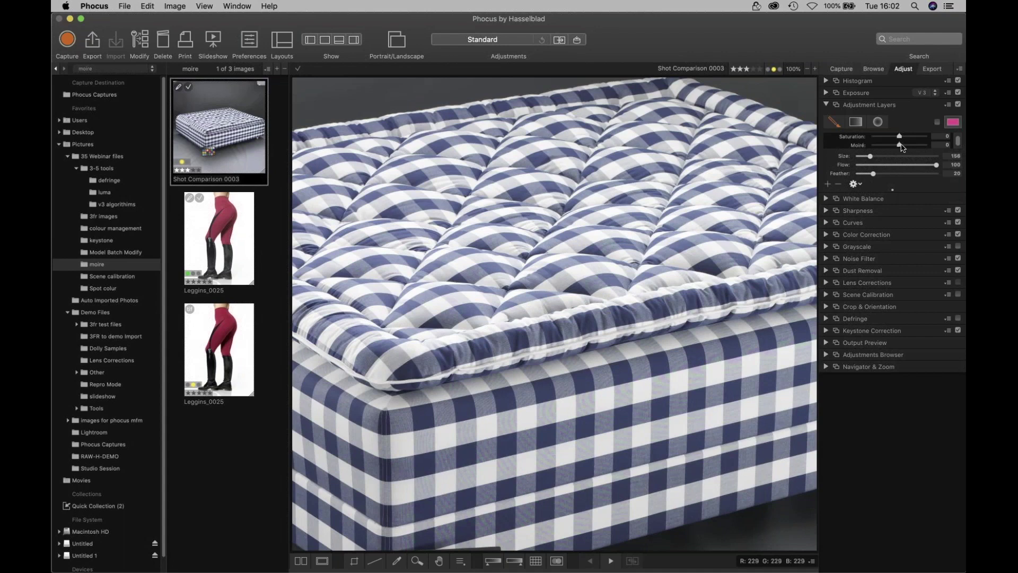
drag(901, 145, 921, 148)
click(827, 105)
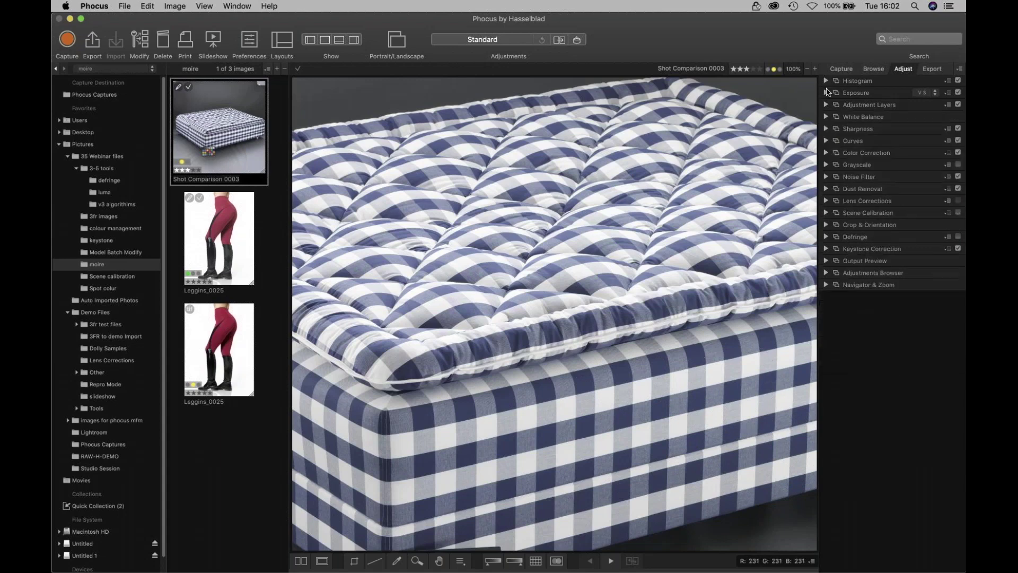
Step: Expand the Exposure tool and open image B 5453 from the Model Batch Modify folder
click(826, 93)
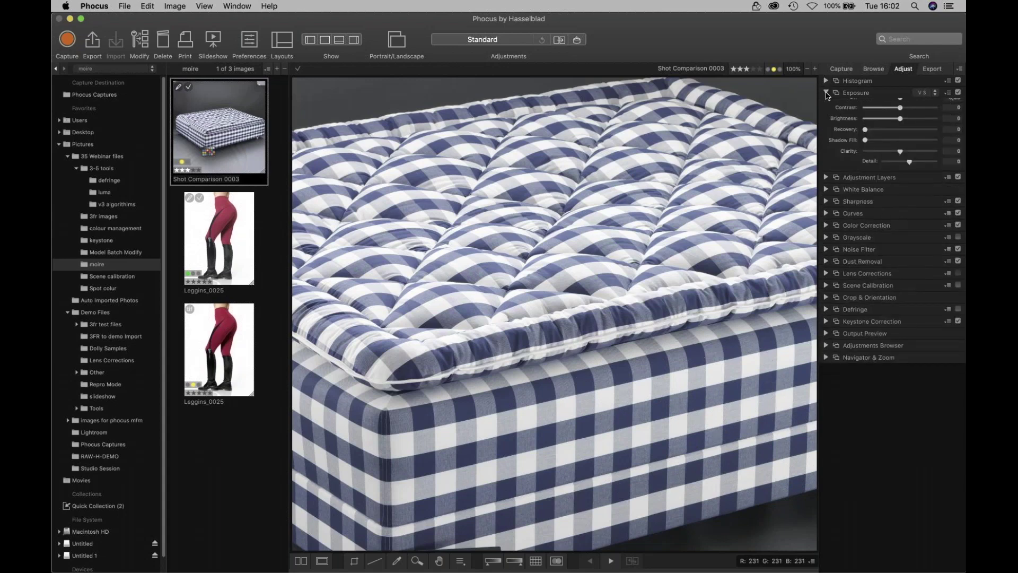
click(98, 256)
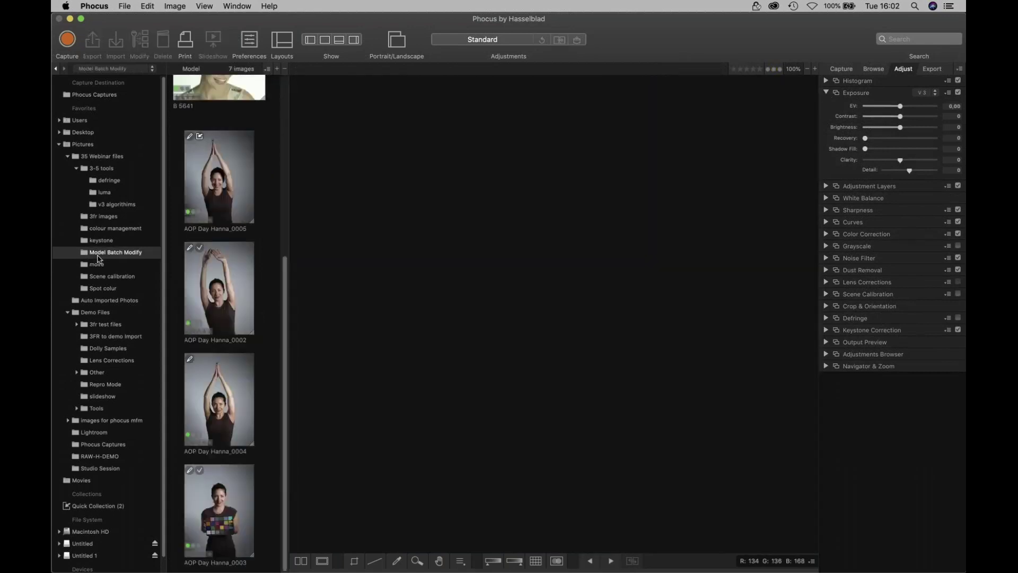
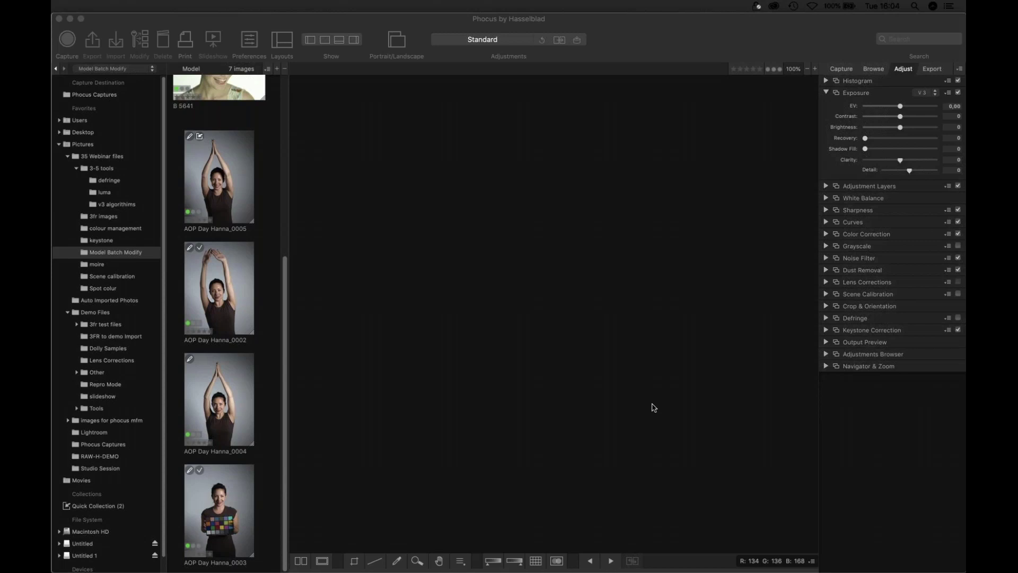
mouse_move(663, 1)
click(671, 32)
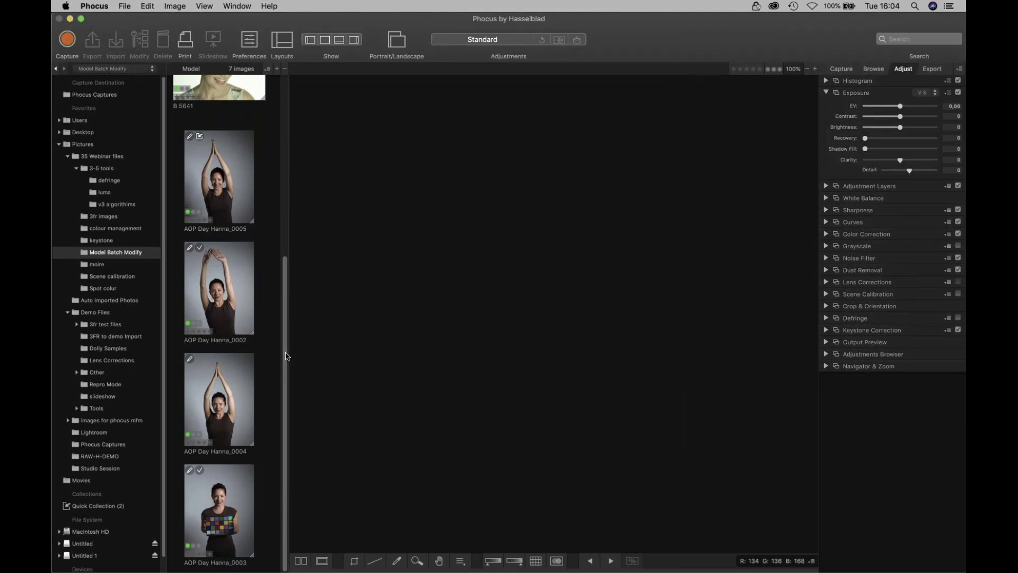
scroll(286, 357, up, 5)
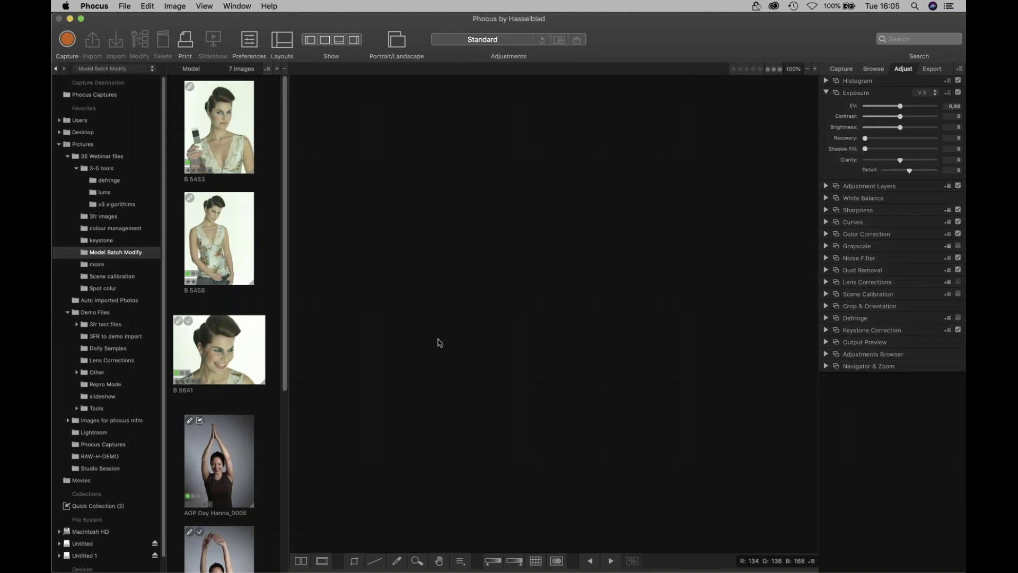
click(223, 114)
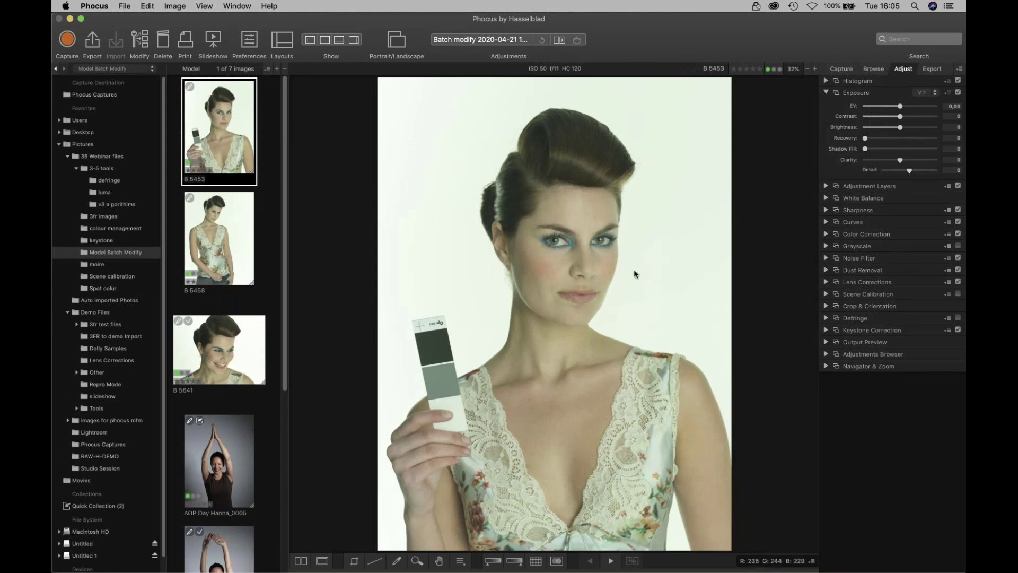
Step: Neutralise the white balance of B 5453 by sampling the middle grey patch of the card the model holds
click(396, 561)
click(445, 377)
click(393, 565)
Step: Batch-modify B 5453, B 5458 and B 5641 with only the current White Balance, and reselect B 5453
shift+click(219, 358)
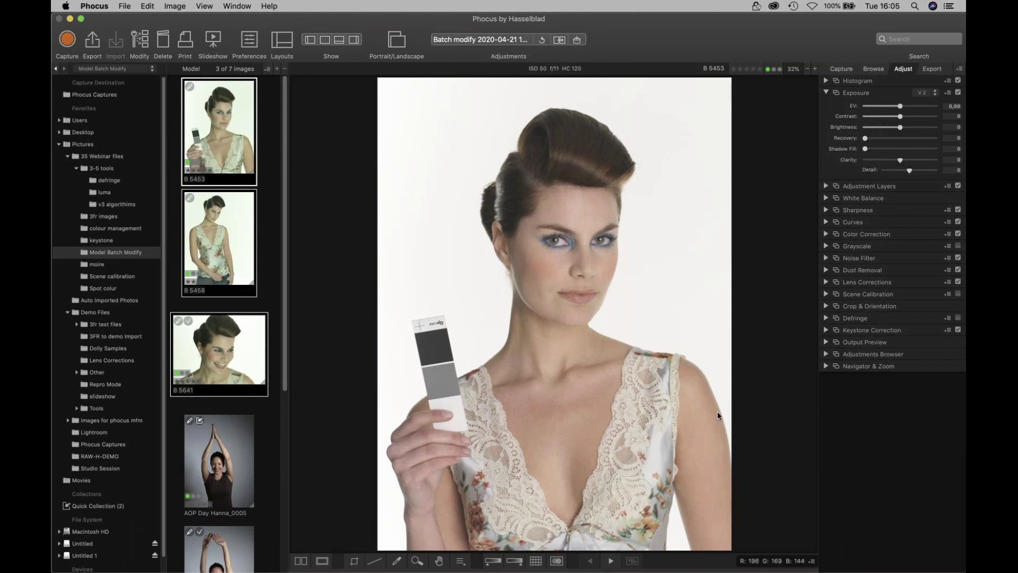
click(826, 199)
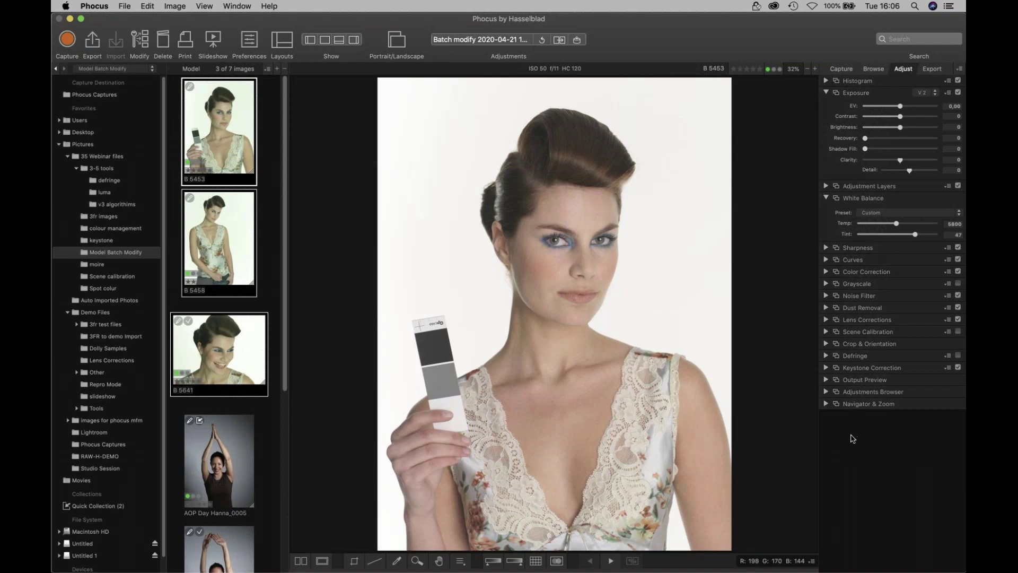
right_click(223, 134)
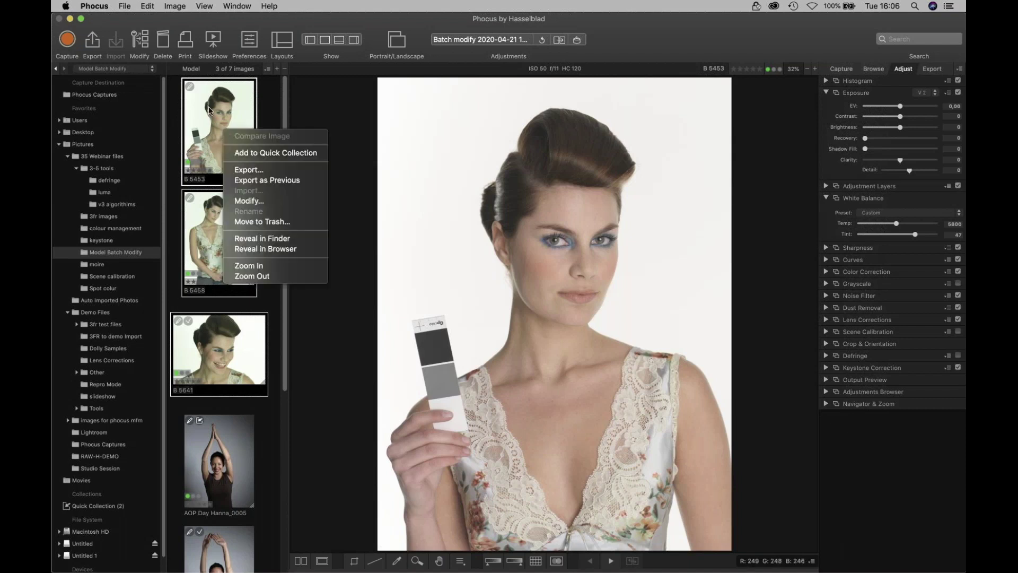
click(271, 202)
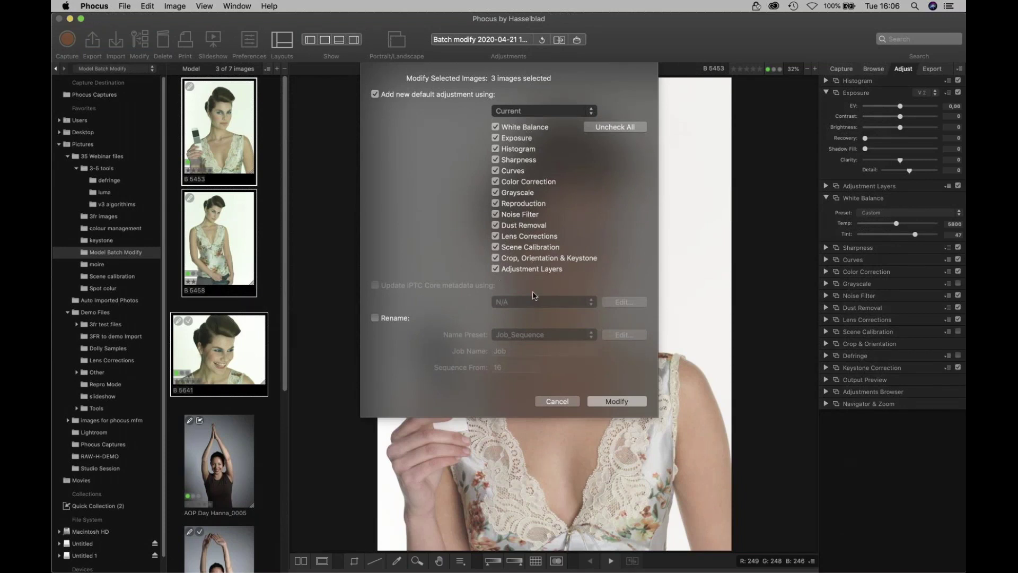
click(626, 128)
click(494, 127)
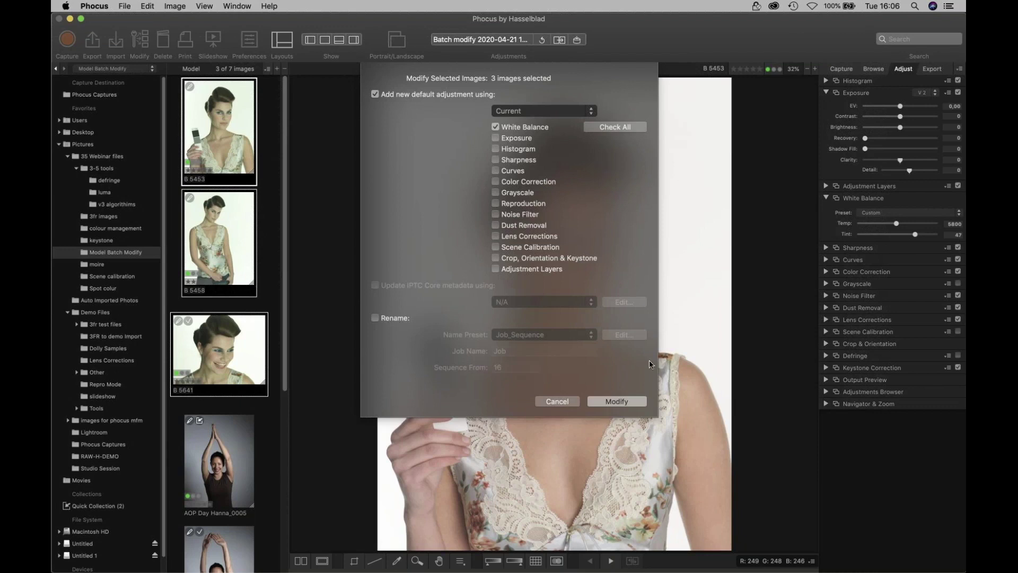
click(617, 402)
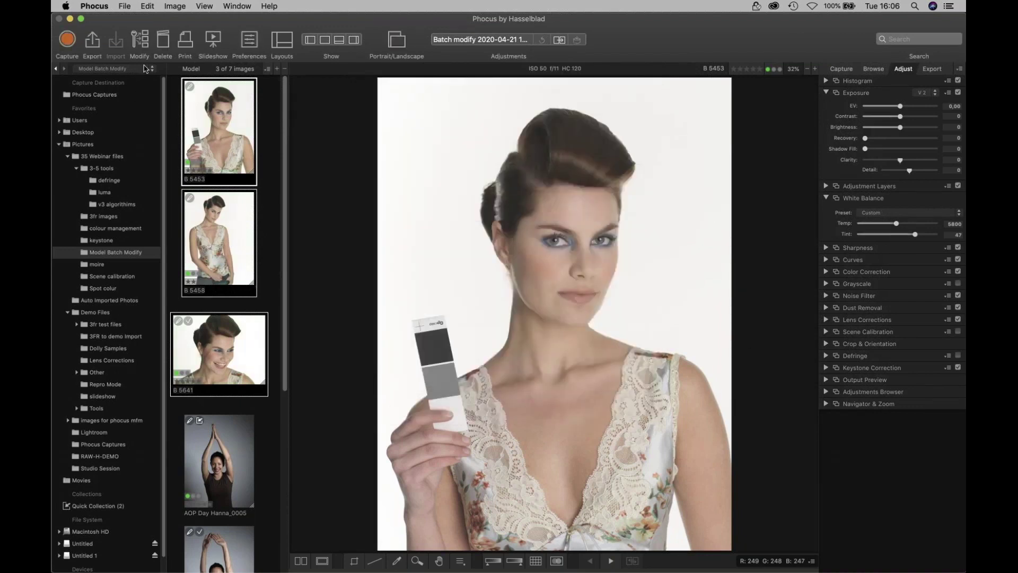
key(Down)
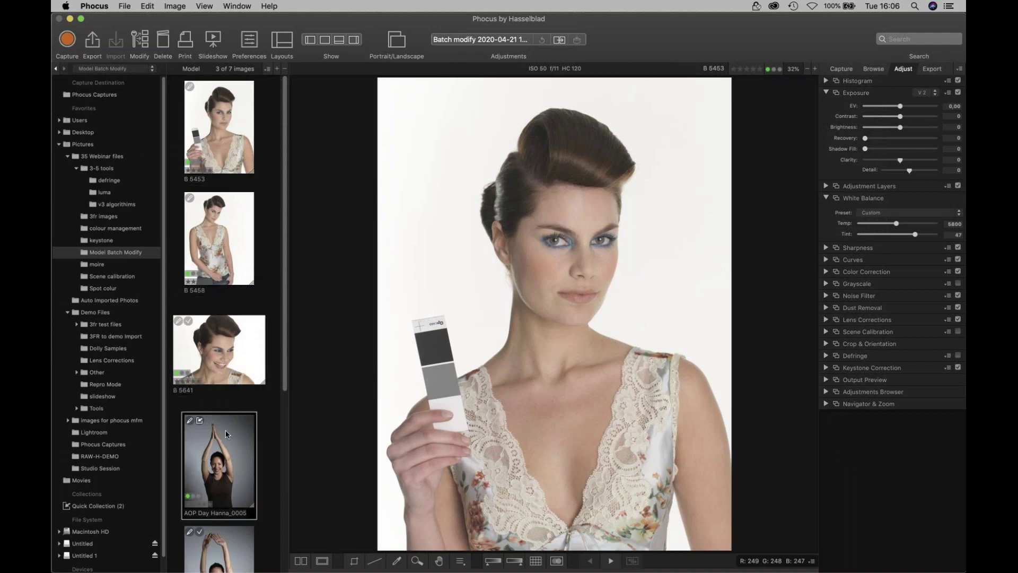
key(Home)
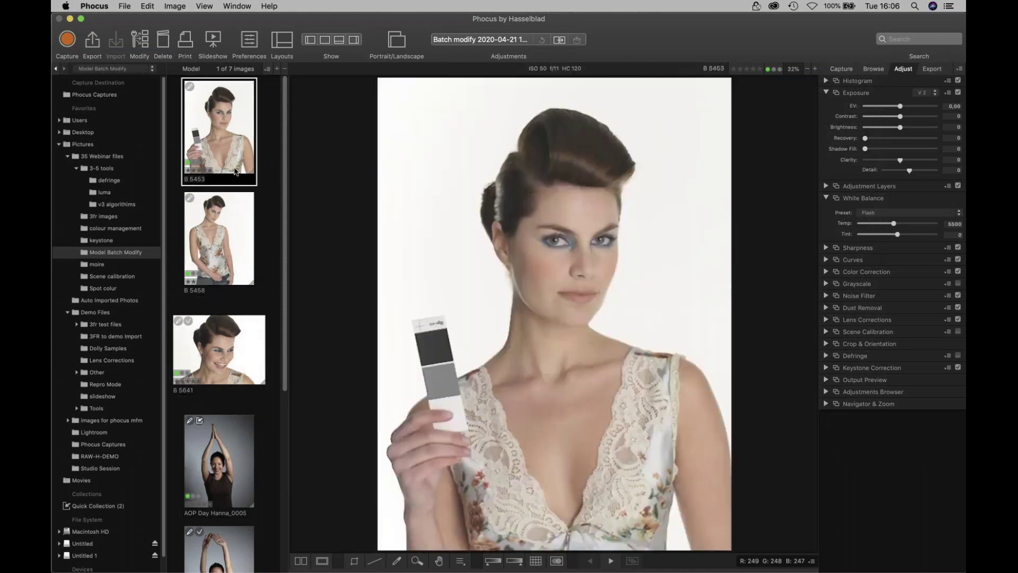
Step: Open AOP Day image 0005, expand Color Correction, and neutralise the white balance from the grey studio background
click(198, 450)
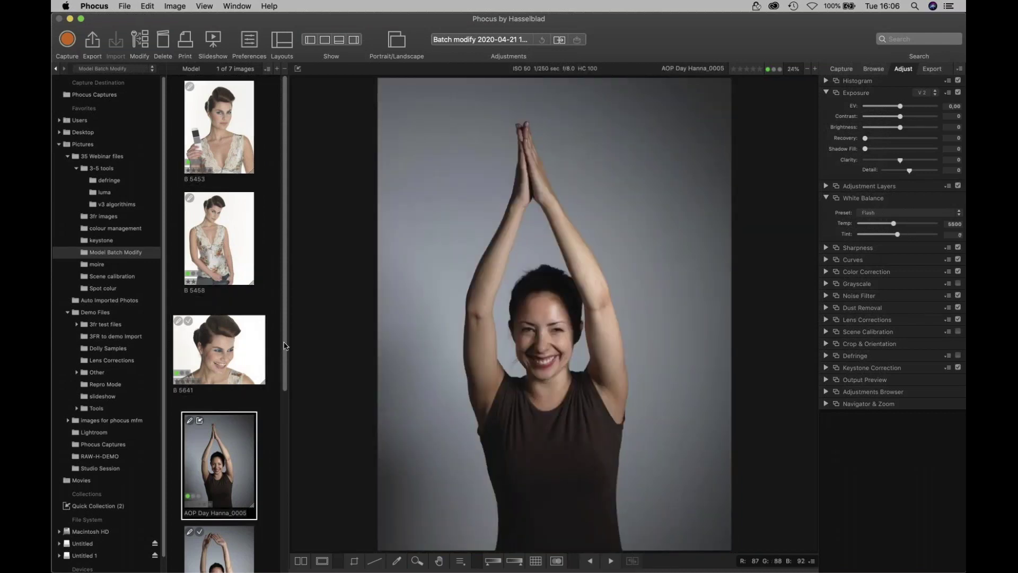
drag(284, 280, 281, 411)
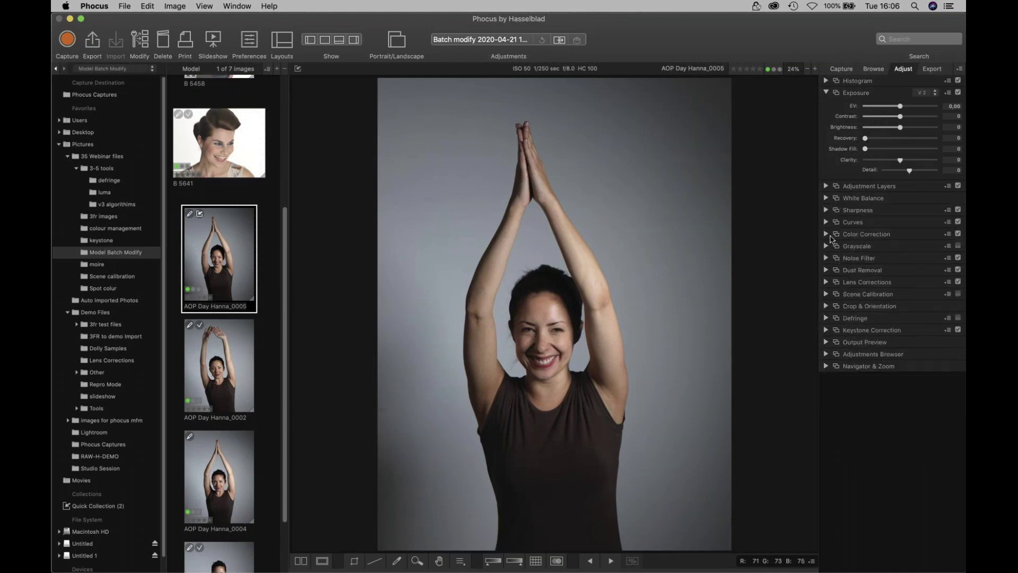
click(826, 234)
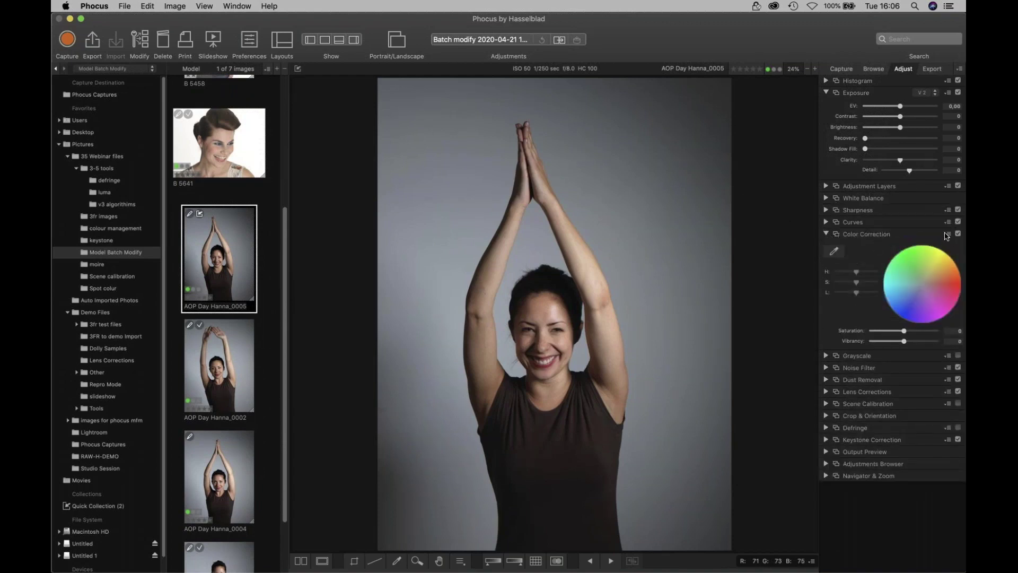
click(948, 235)
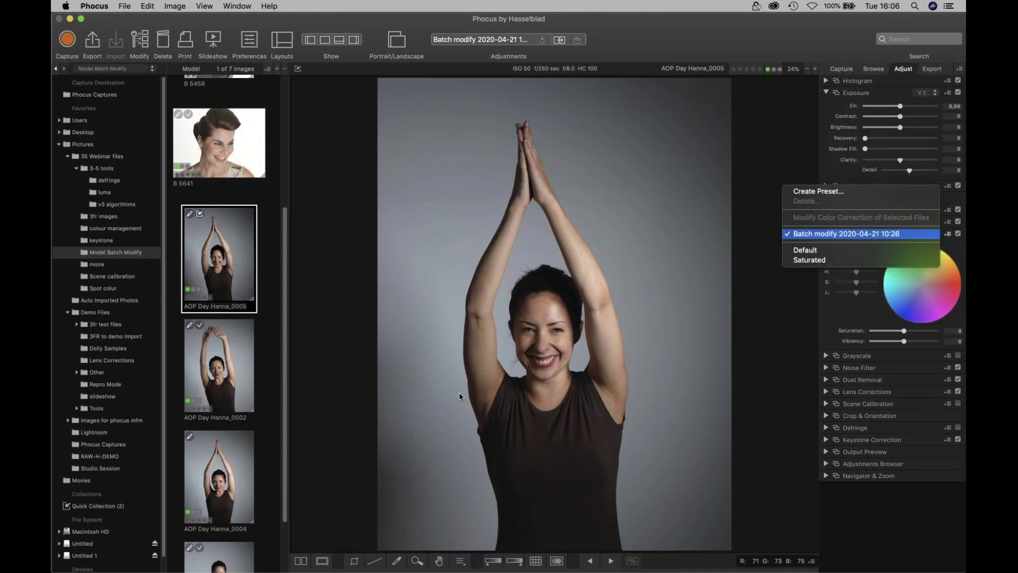
key(Escape)
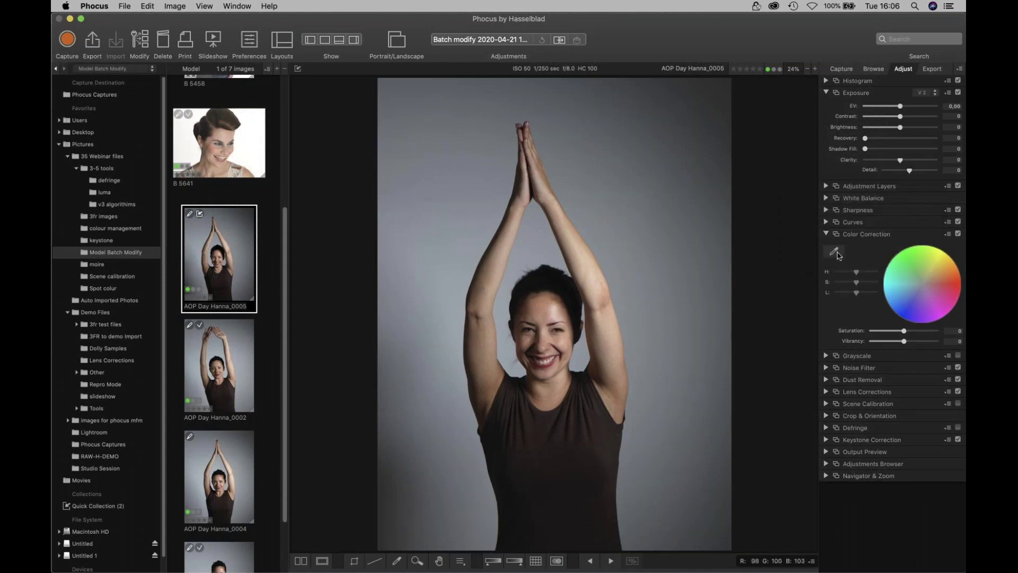
click(401, 562)
click(549, 305)
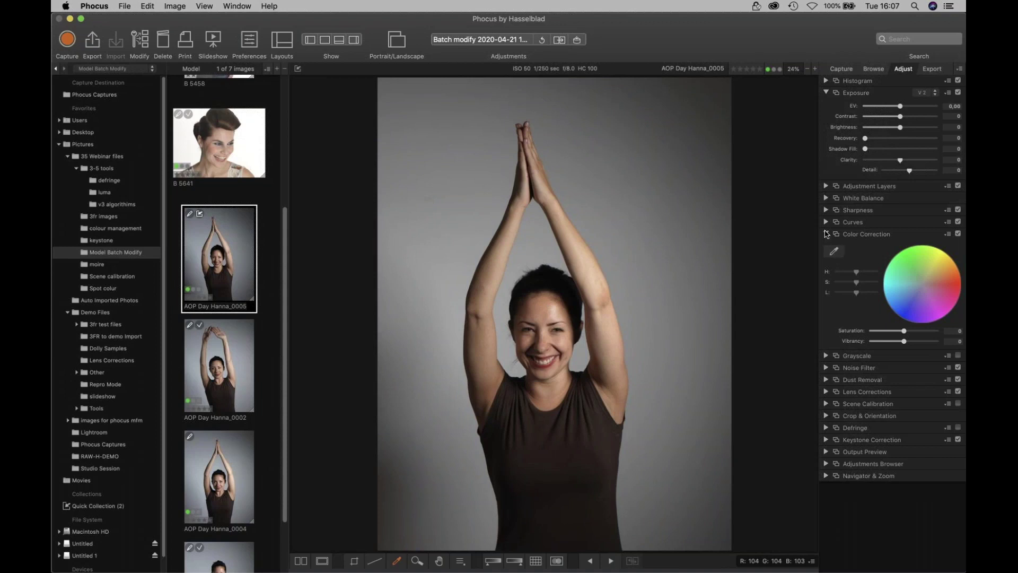
Step: Sample a skin-tone color range in Color Correction and raise that range's saturation
click(836, 255)
click(711, 250)
drag(859, 286, 873, 286)
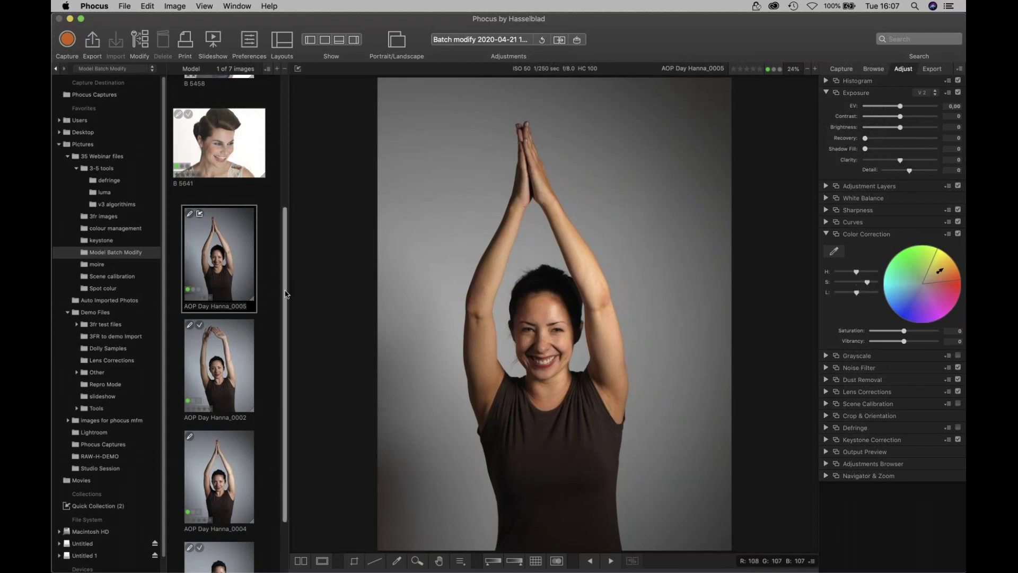
Step: Apply only the Color Correction settings of image 0005 to all four AOP Day images, and reselect image 0005
scroll(278, 371, down, 3)
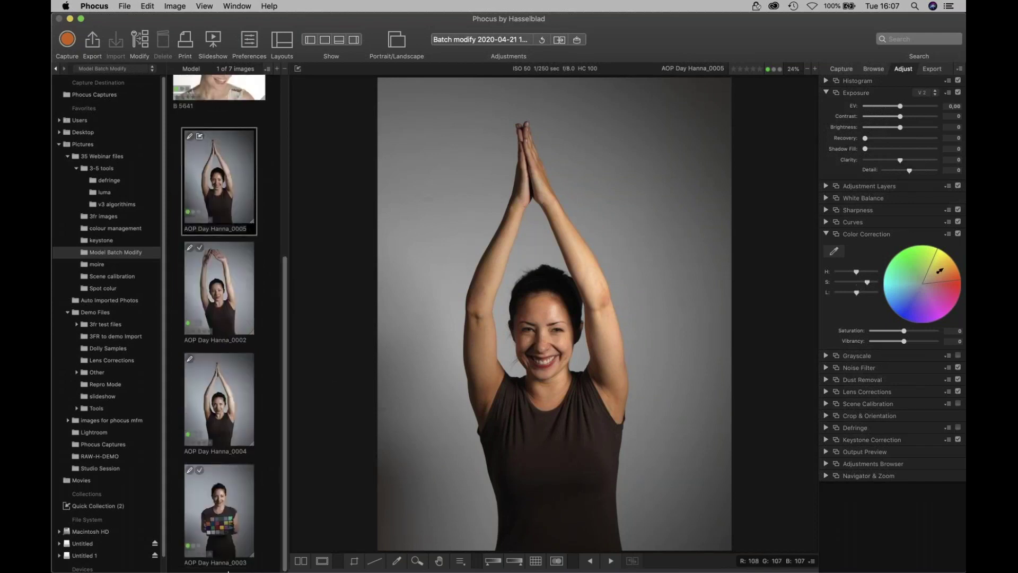
shift+click(237, 517)
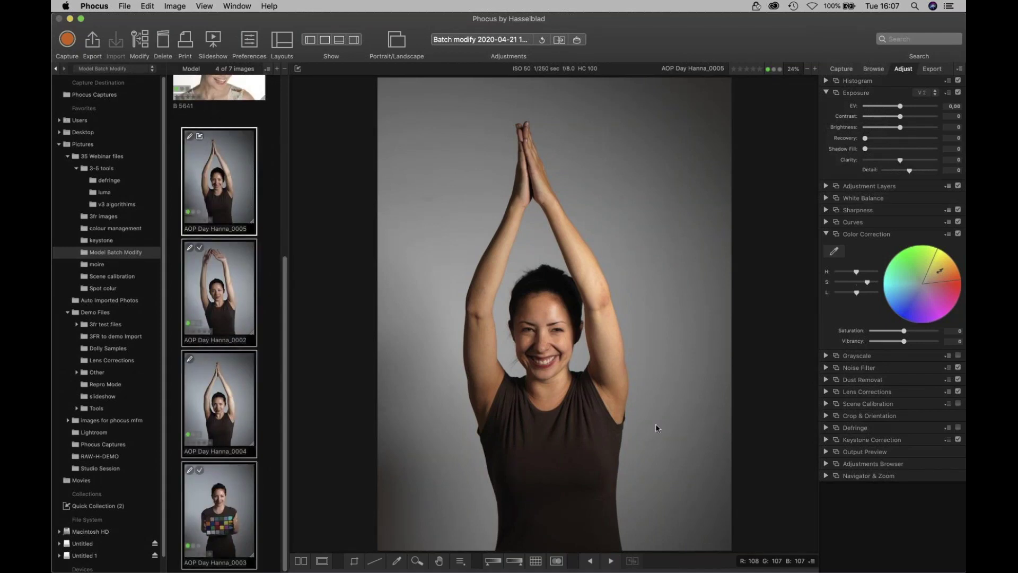
click(947, 237)
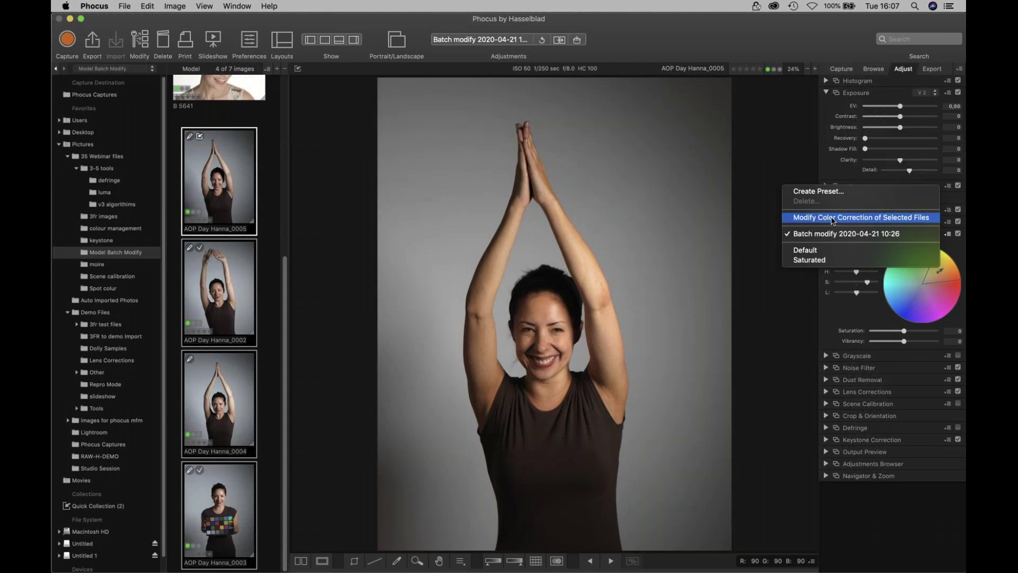
click(833, 219)
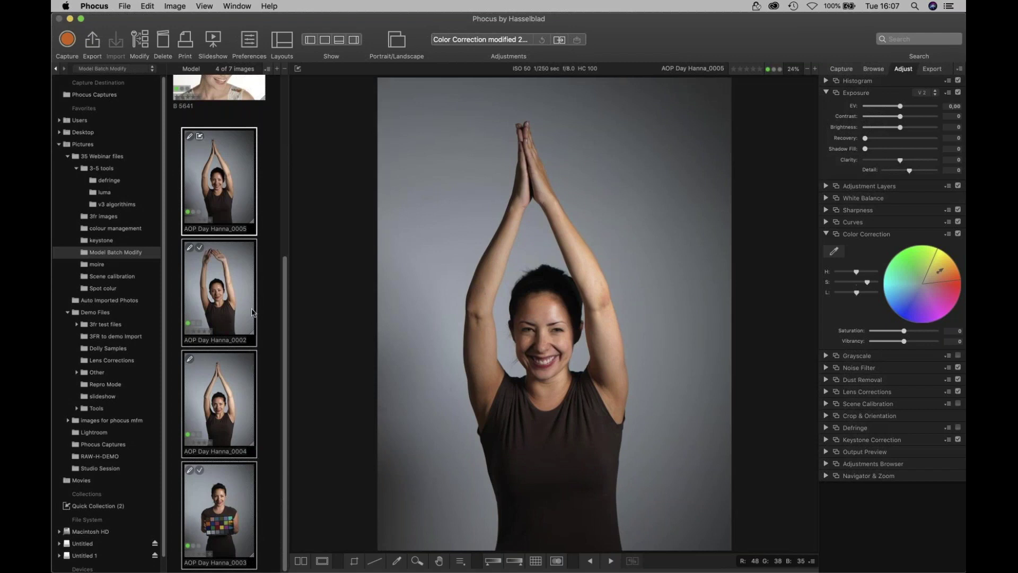
click(266, 219)
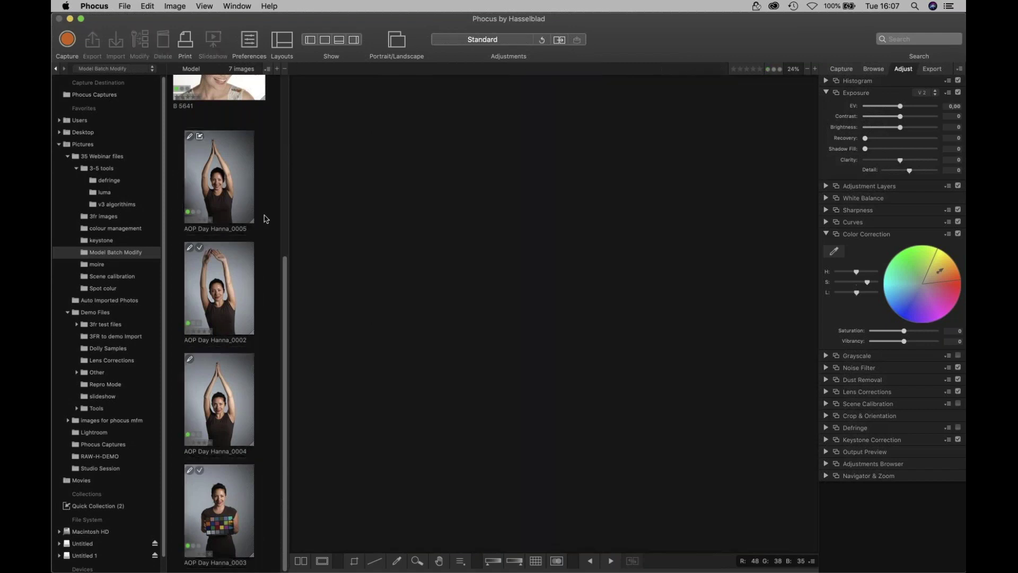
click(235, 197)
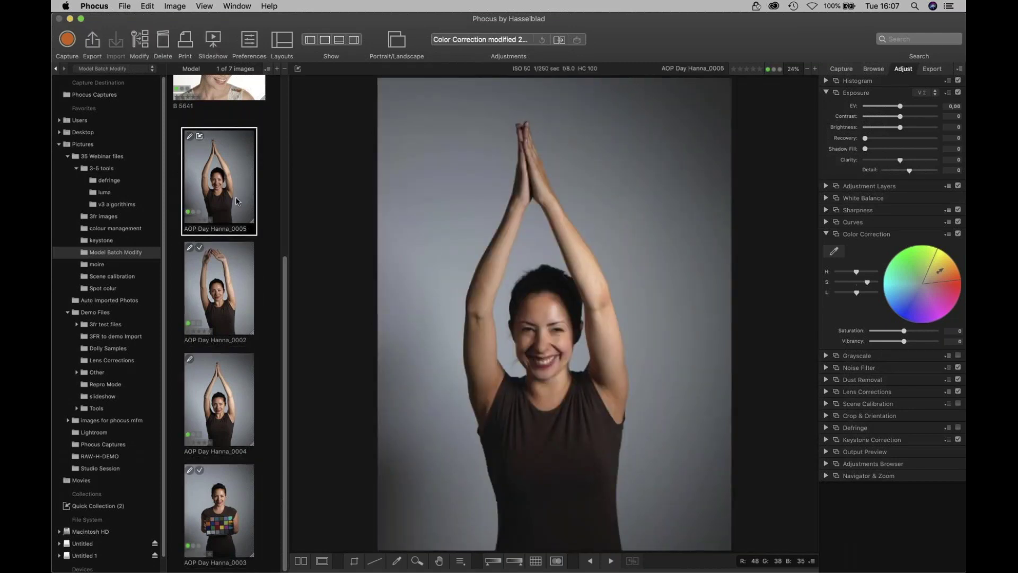
Step: Open image B 5458 and collapse the Color Correction tool
scroll(284, 343, up, 5)
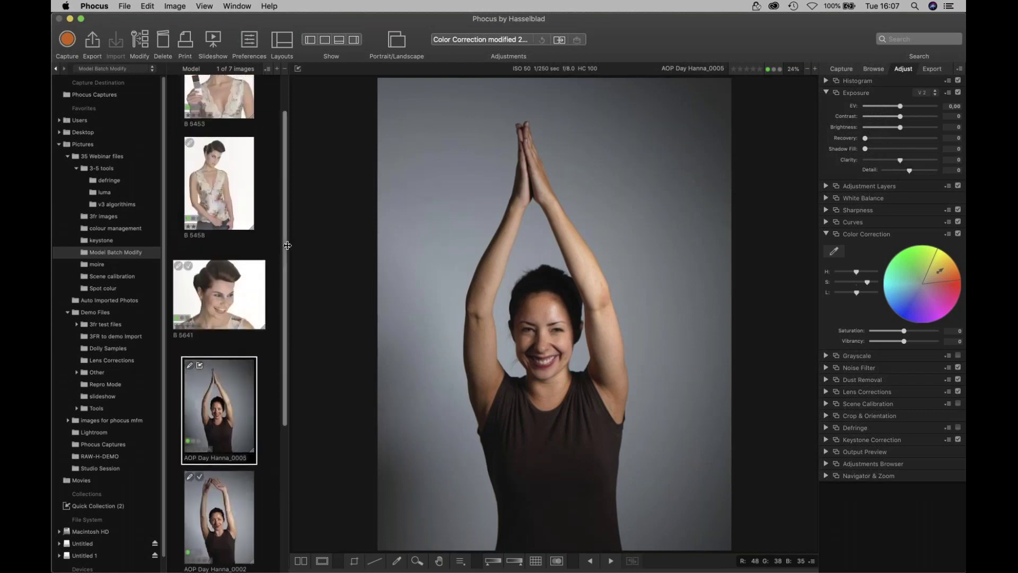
scroll(280, 149, up, 2)
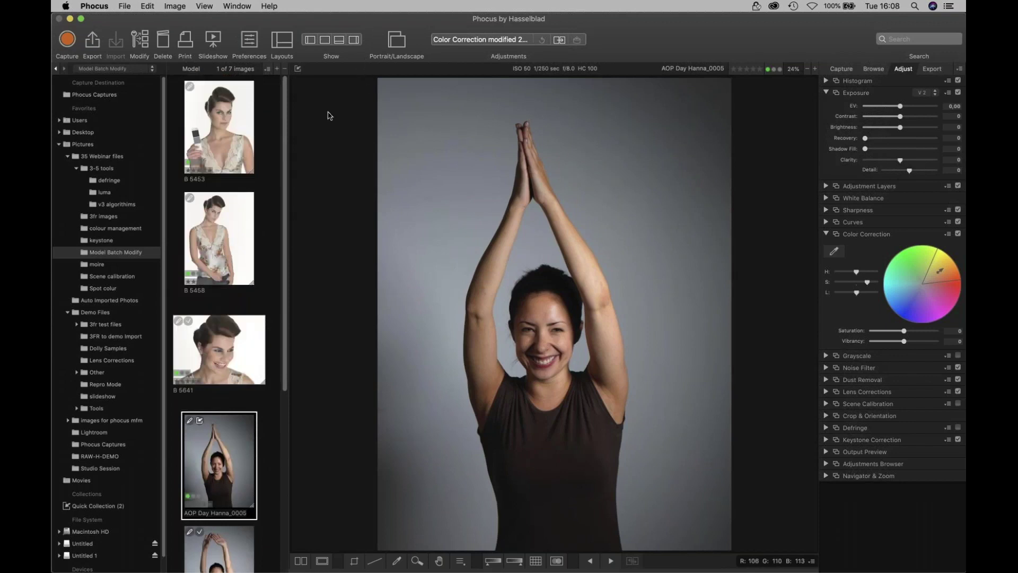
click(230, 227)
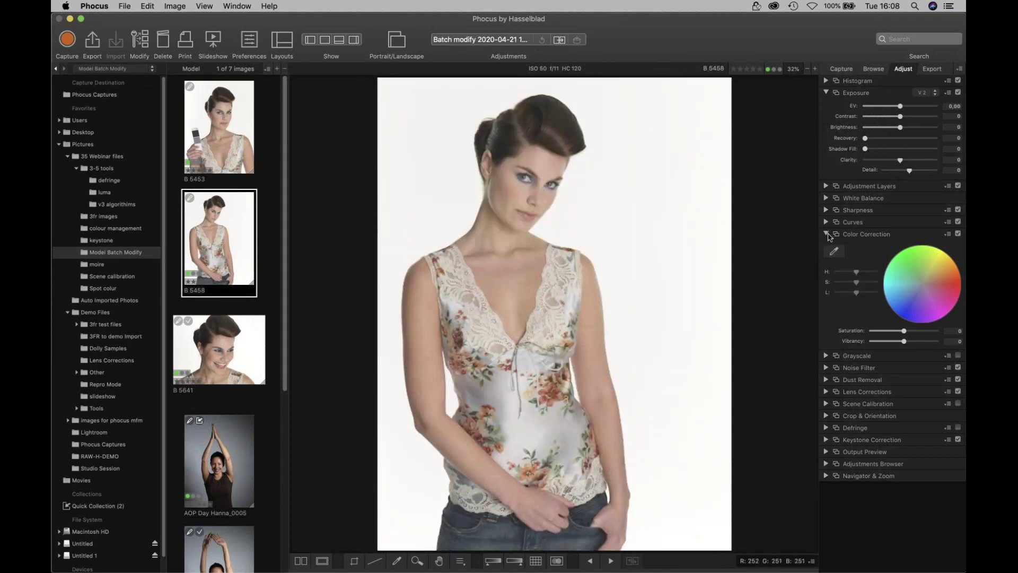
click(827, 234)
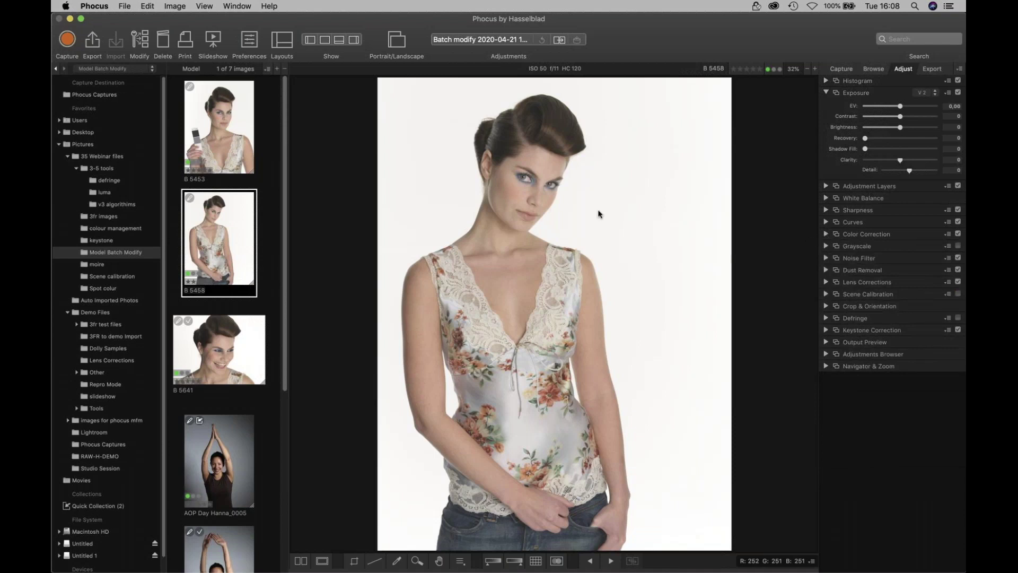
Step: Collapse the 3-5 tools folder and open Venice_0105 from the keystone folder
click(77, 169)
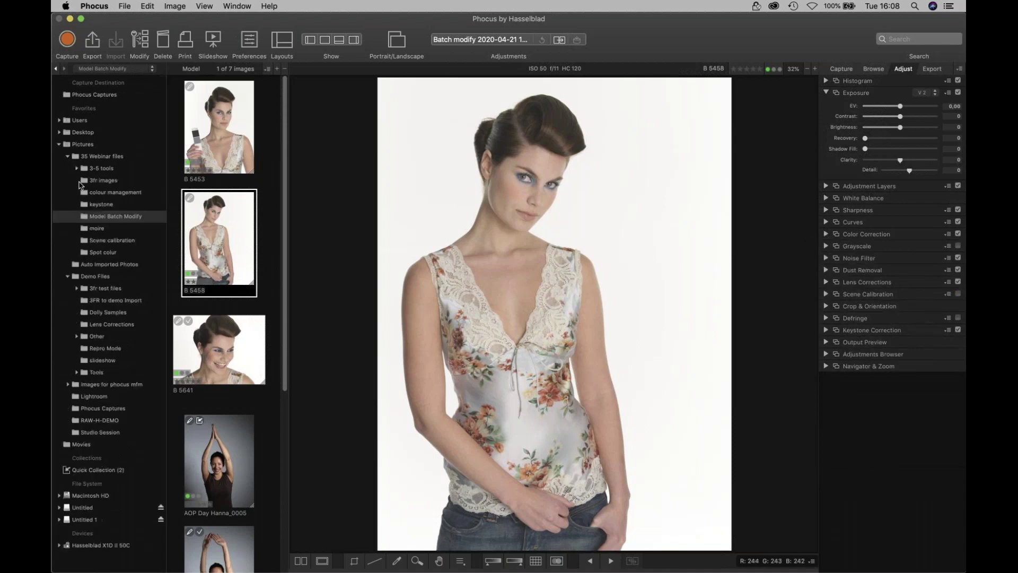
click(90, 205)
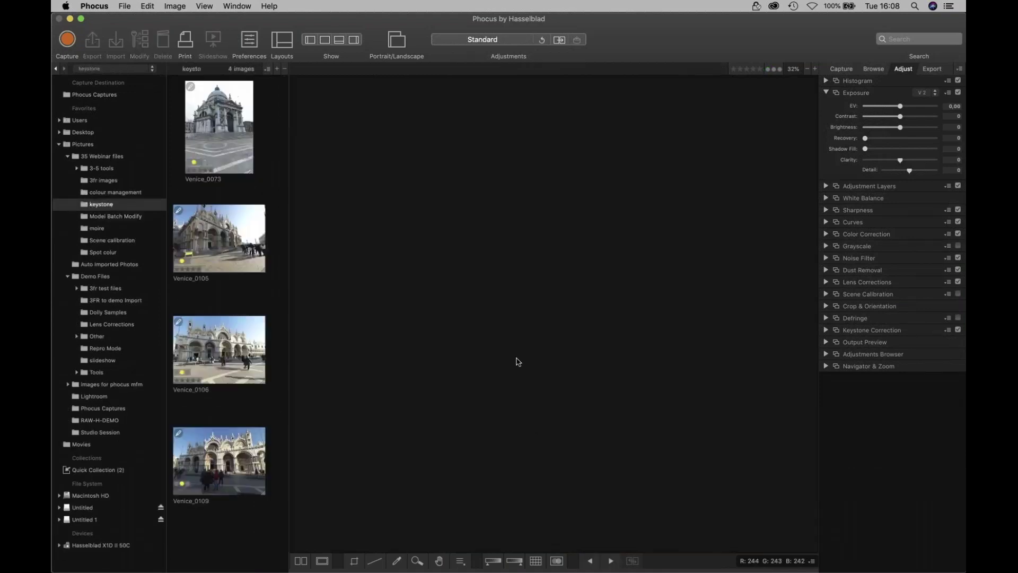
click(226, 242)
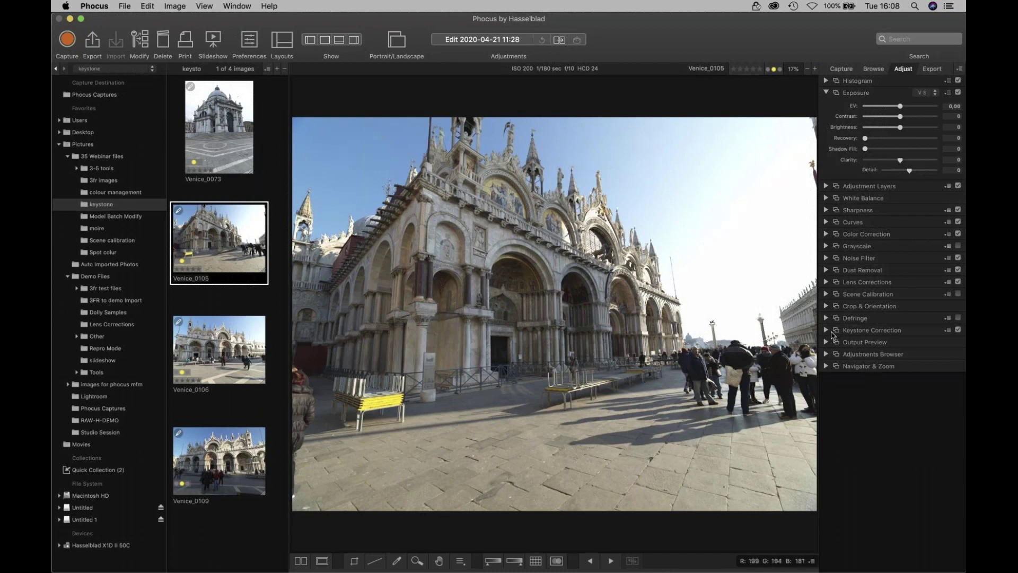
Step: Start vertical keystone guidelines in Keystone Correction and align the left guide with the basilica's front corner column
click(826, 330)
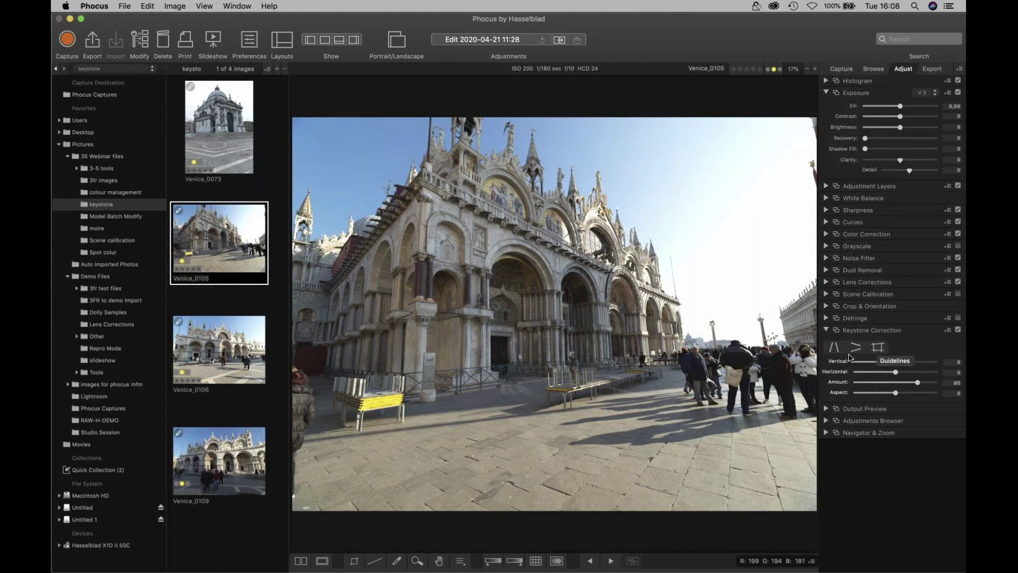
click(835, 348)
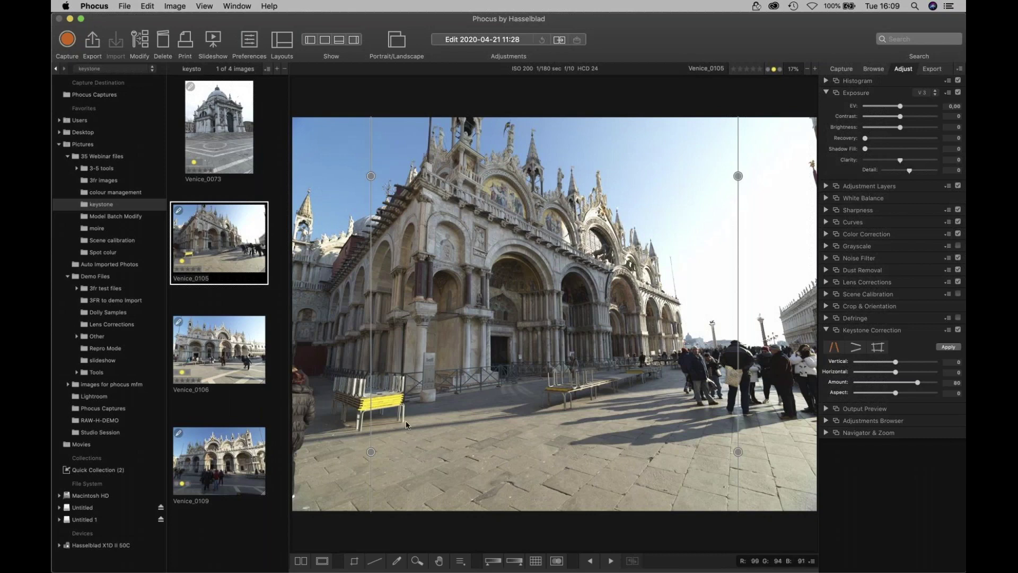
drag(370, 452, 420, 413)
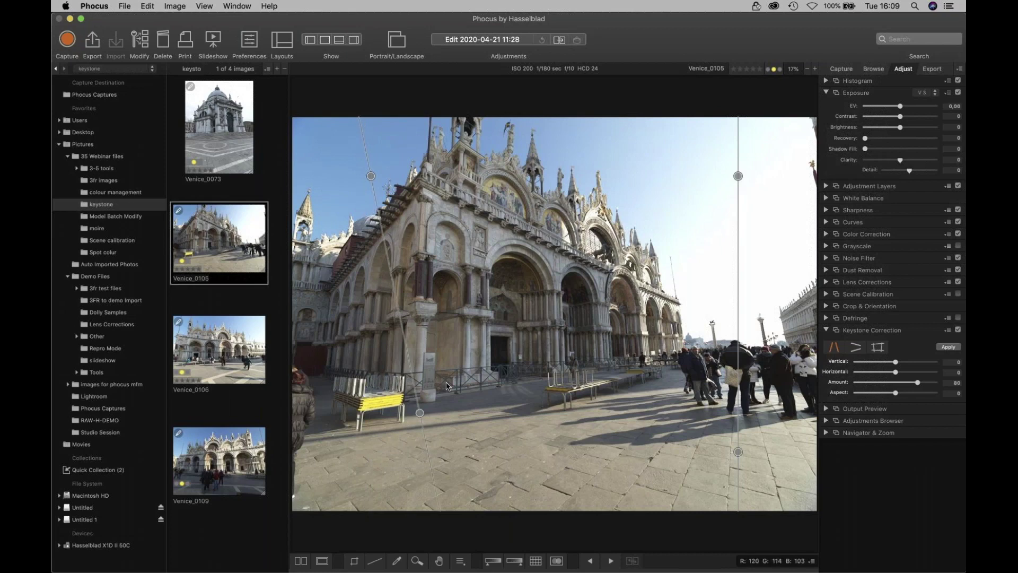
drag(420, 412, 412, 406)
drag(370, 176, 423, 182)
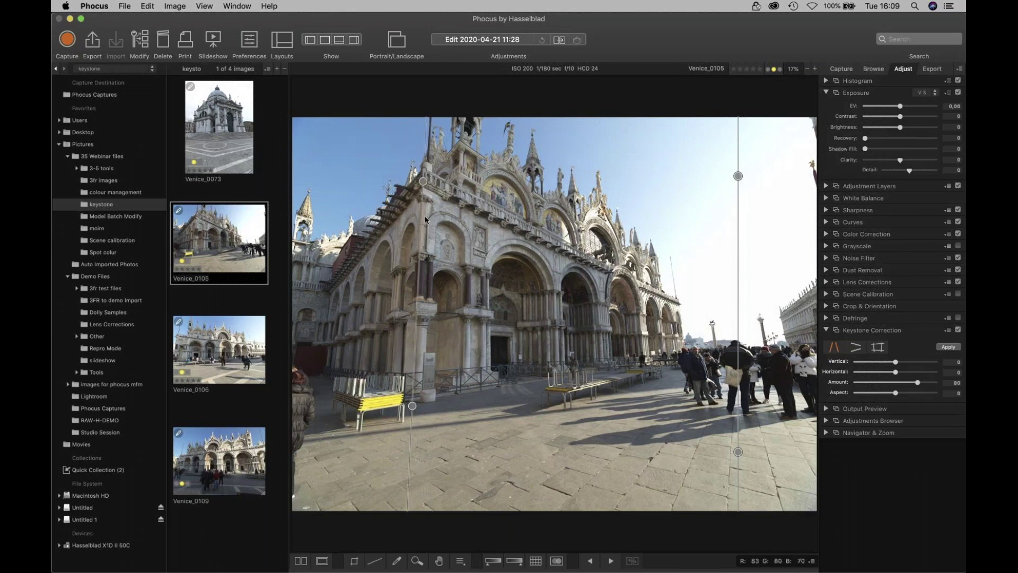
Step: Align the right vertical guide with the distant column beside the crowd, apply the keystone correction, and hide the guides
drag(739, 452, 726, 383)
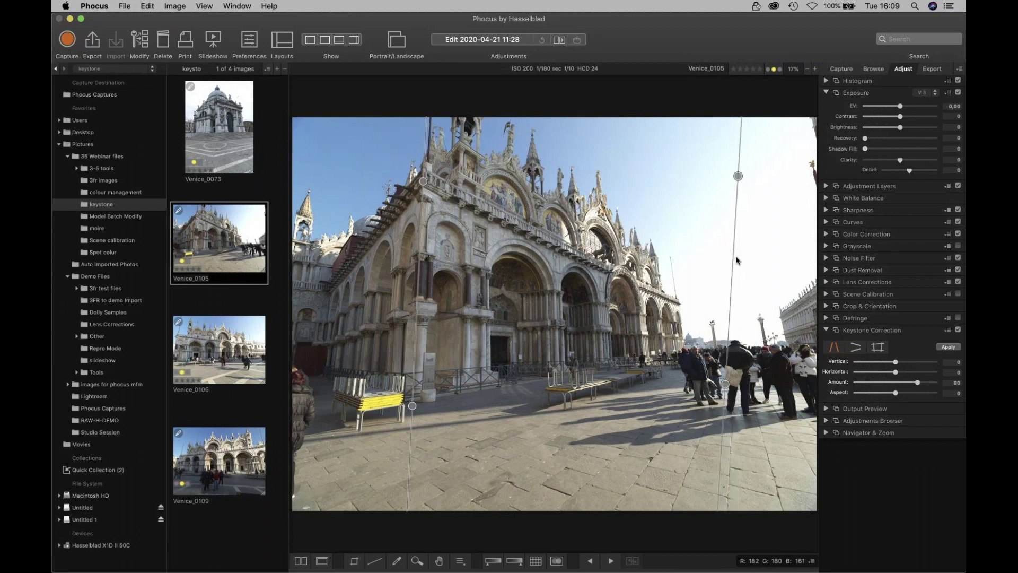
drag(739, 176, 690, 185)
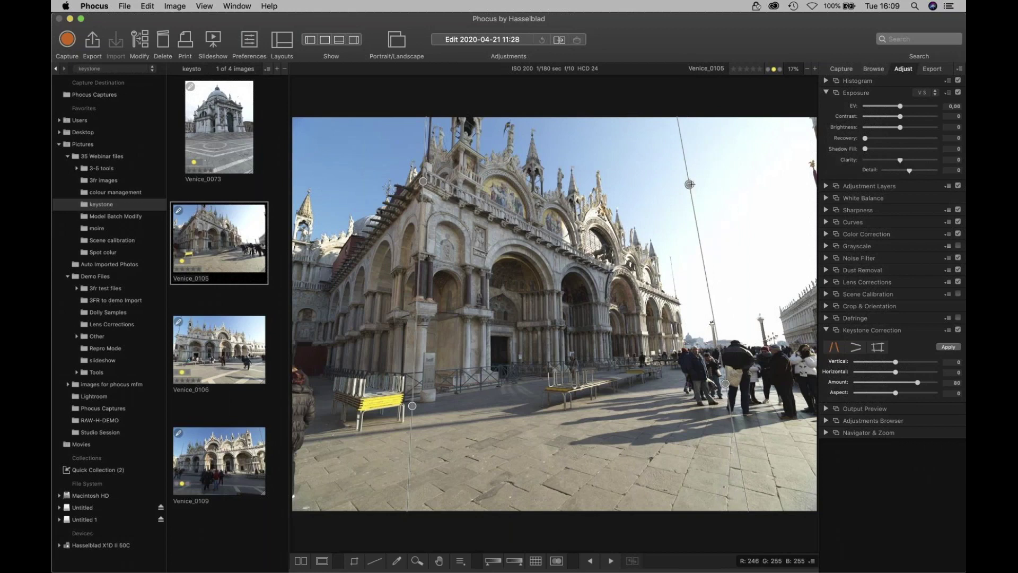
drag(726, 384, 722, 386)
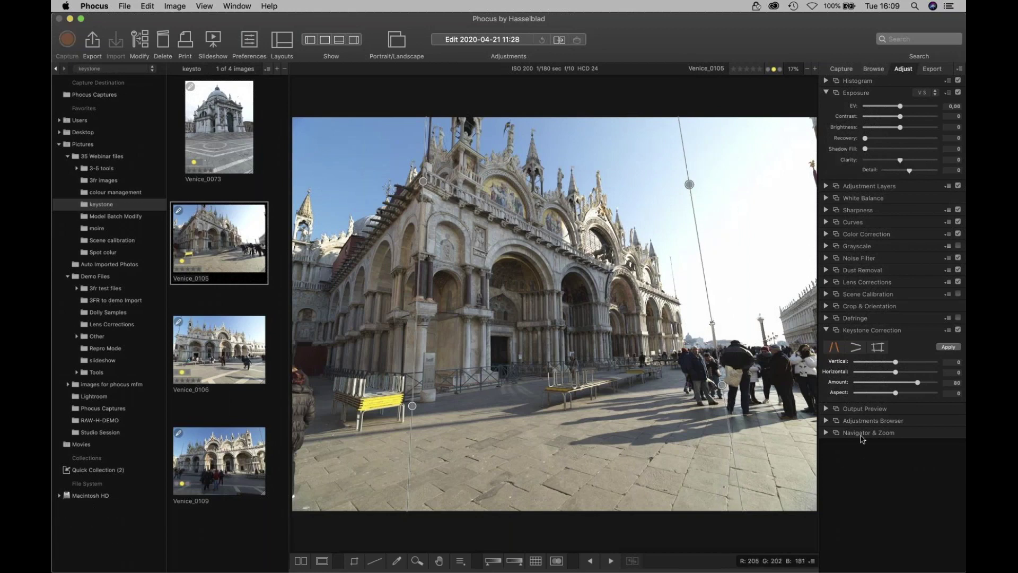
click(949, 347)
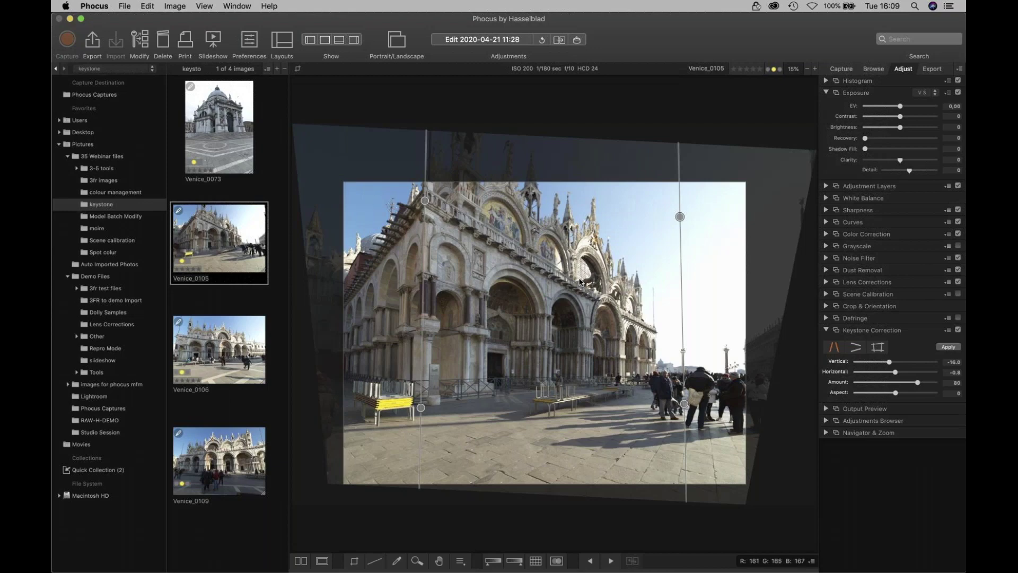
click(948, 346)
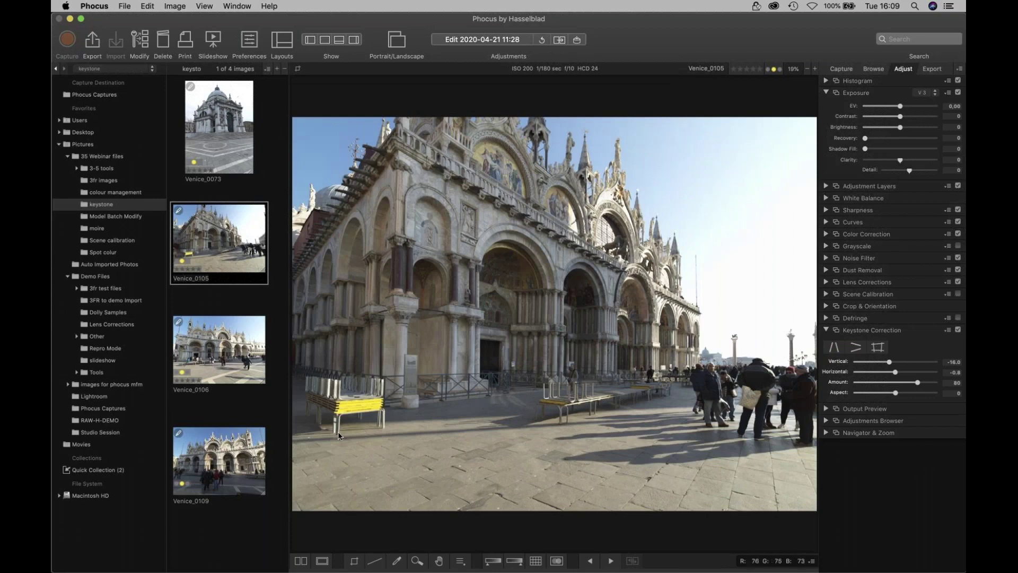
Step: Expand Crop & Orientation, allow cropping outside the image, and constrain the crop ratio to 4 x 3
click(828, 308)
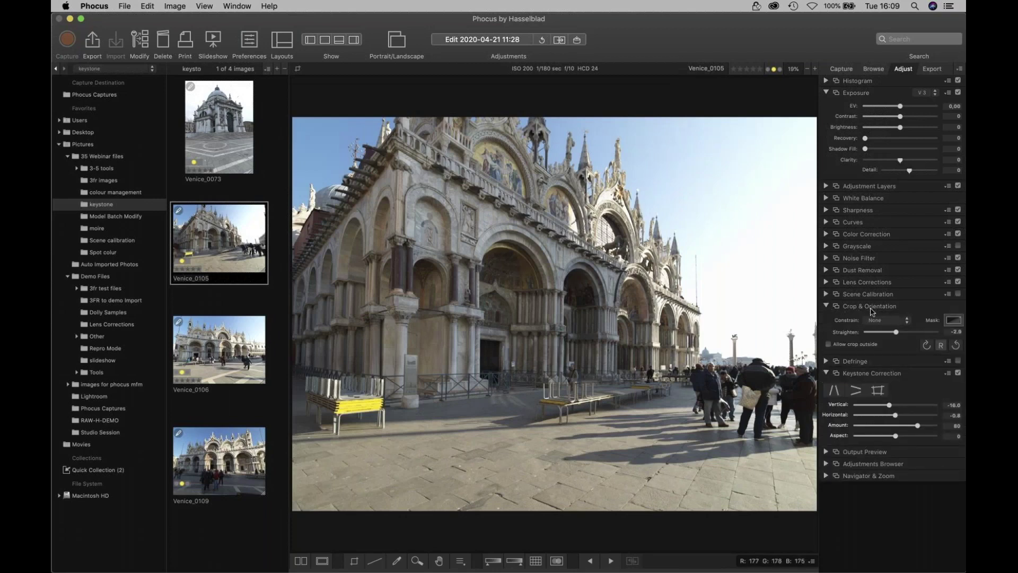
click(831, 345)
click(889, 321)
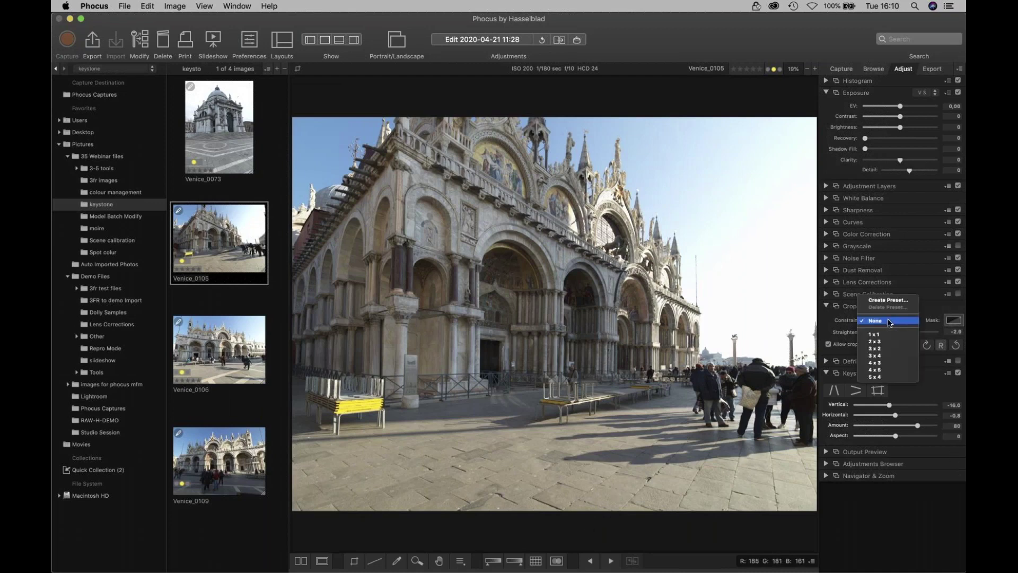
click(898, 366)
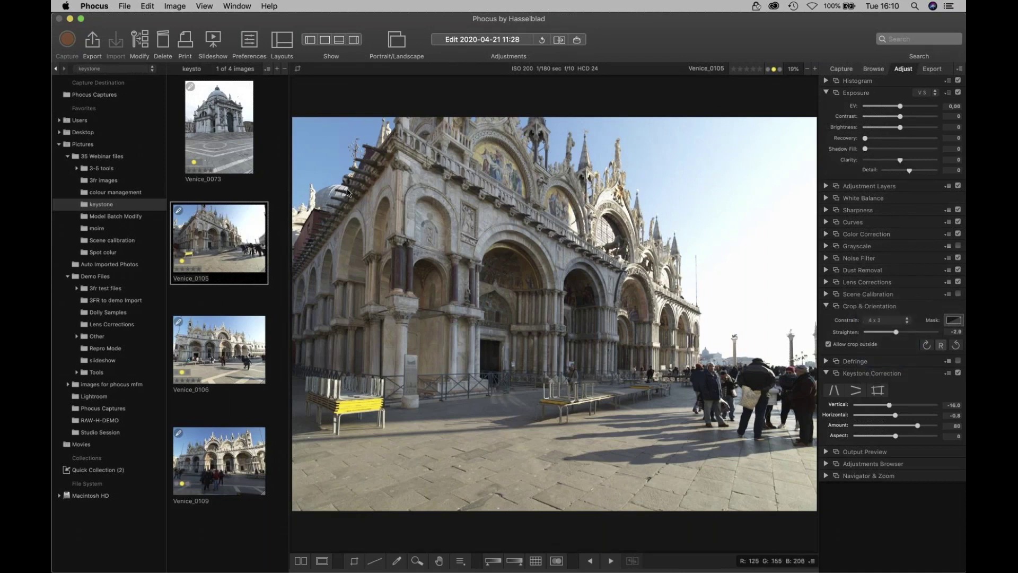
click(884, 322)
click(885, 321)
Step: Move the crop frame up to include more of the basilica's roof and less pavement, and apply the crop
click(355, 561)
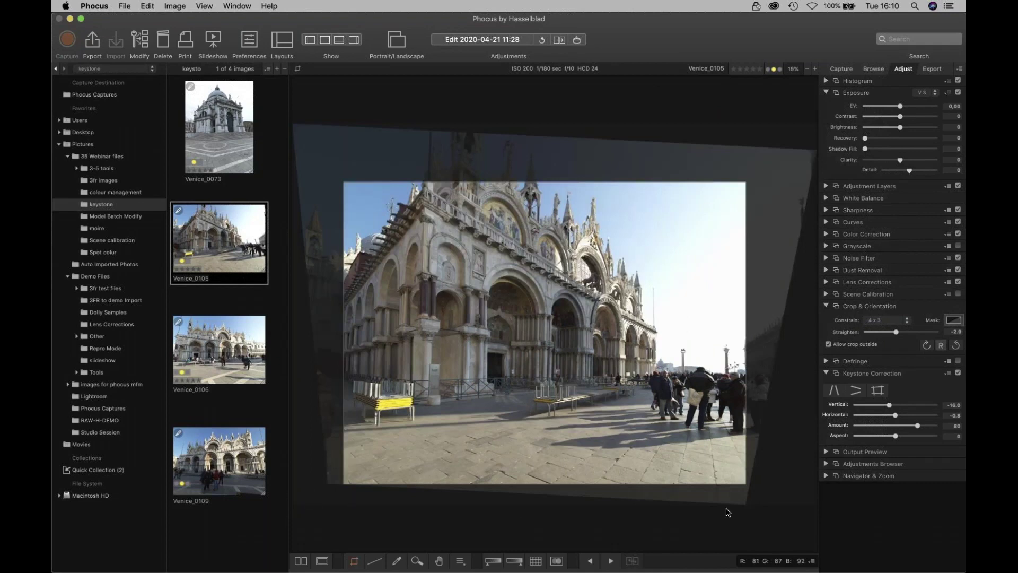
drag(674, 450, 673, 421)
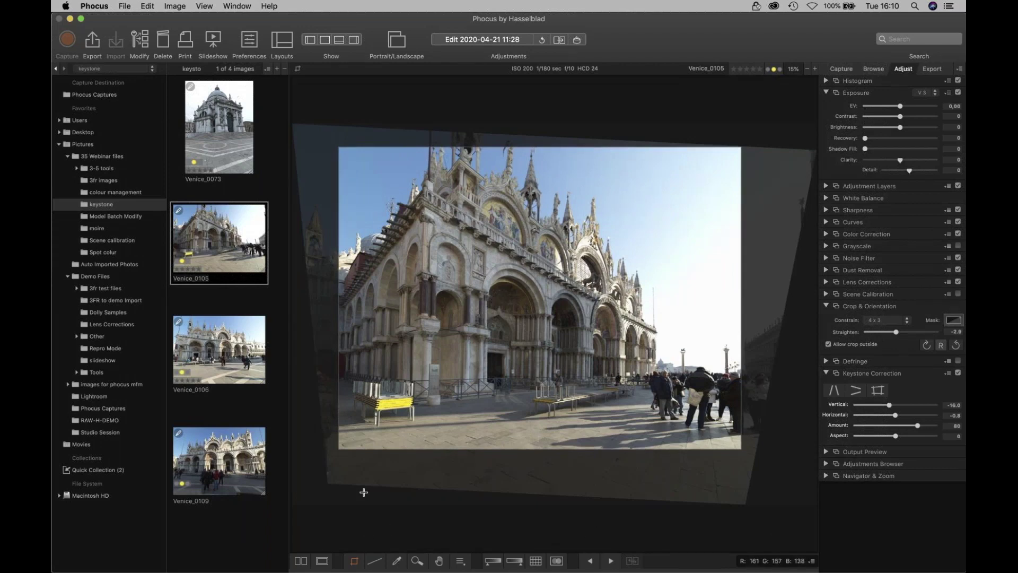
click(354, 562)
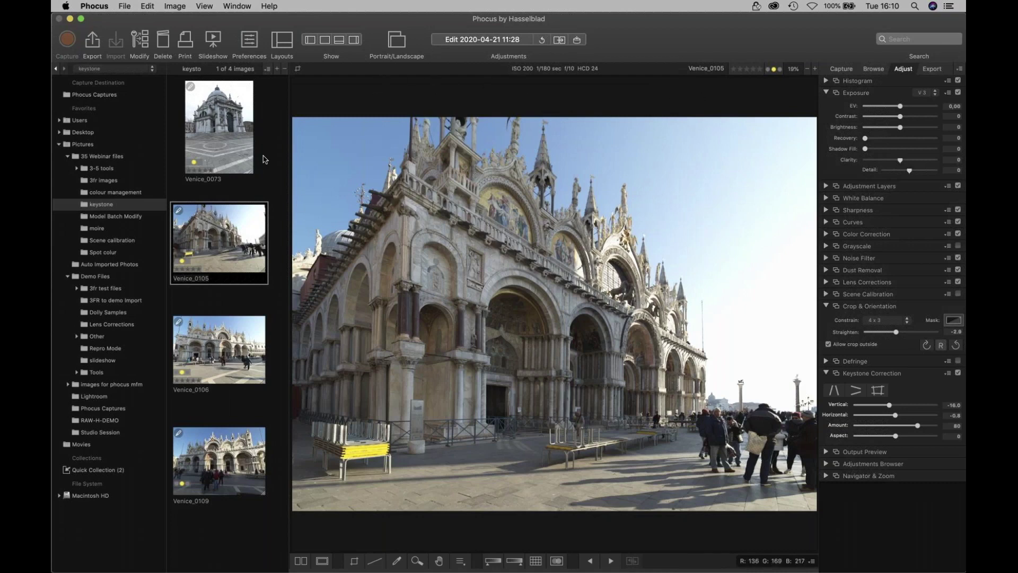
Step: Open Venice_0073, align vertical keystone guides with the domed church's left and right sides, and apply the keystone correction
click(225, 131)
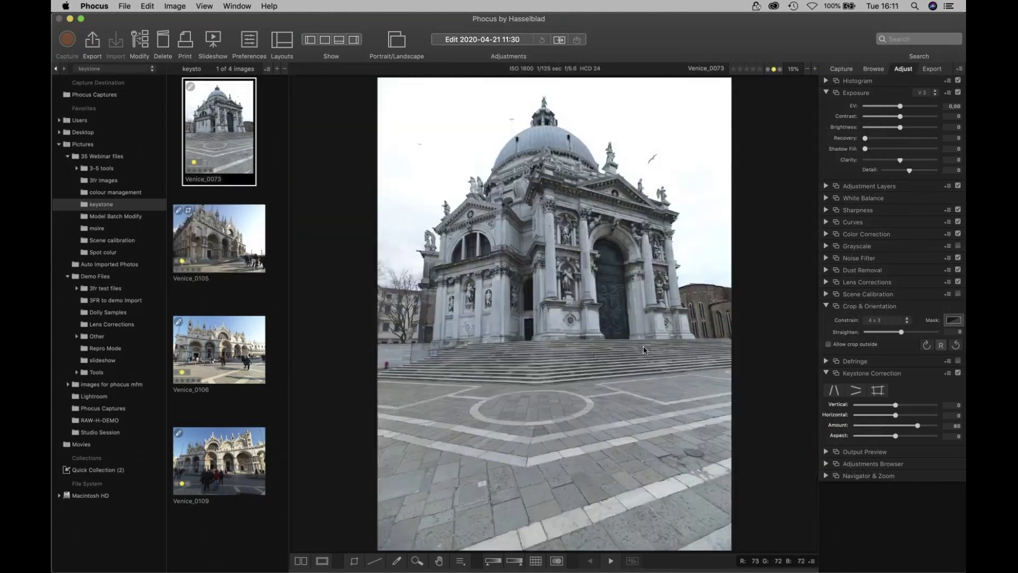
click(838, 395)
drag(430, 150, 451, 151)
drag(679, 479, 688, 349)
drag(678, 149, 658, 150)
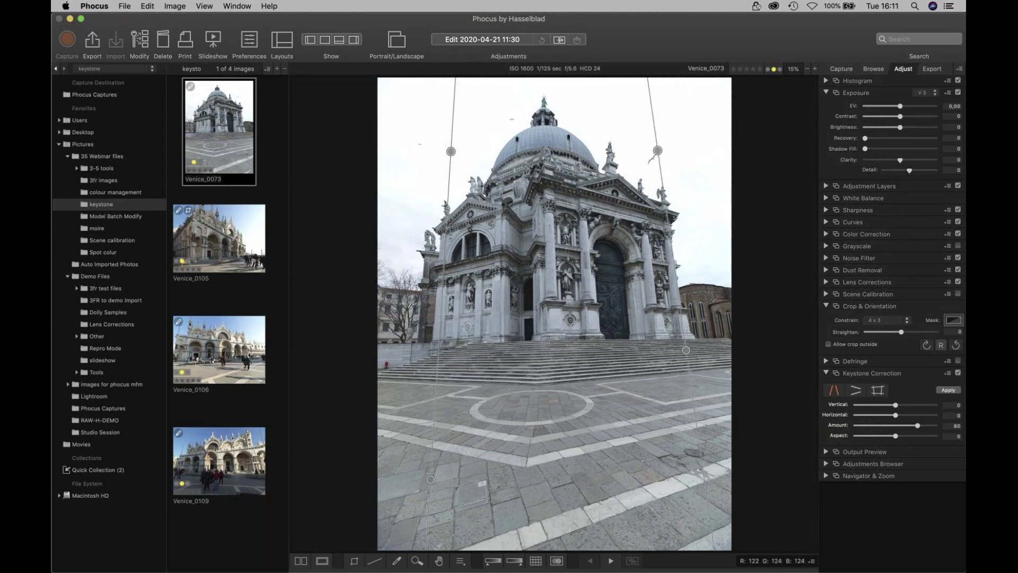
click(948, 391)
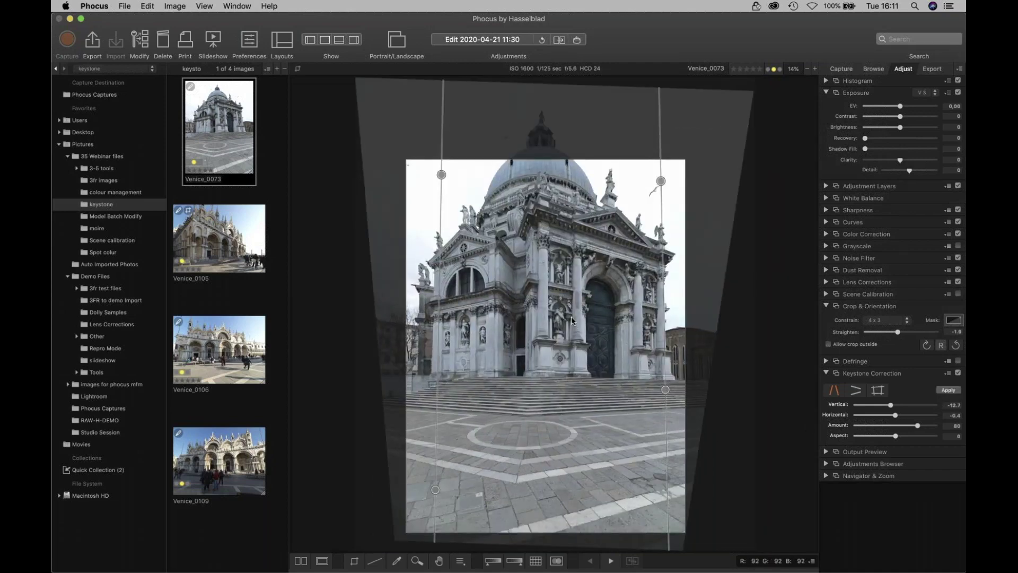
key(Return)
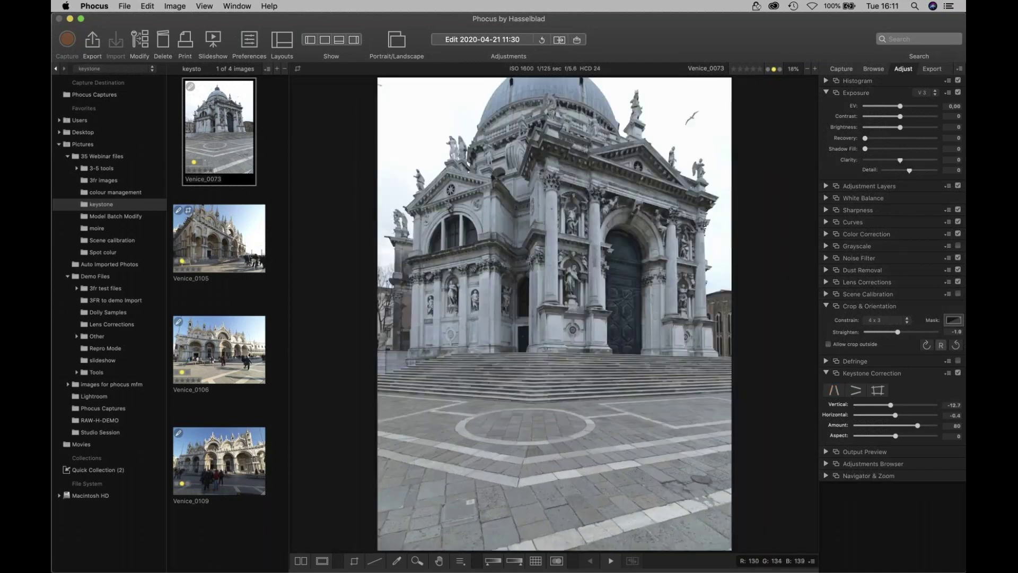
Step: Move Venice_0073's crop frame up to include the whole dome and less pavement, and apply the crop
key(c)
drag(541, 414, 540, 352)
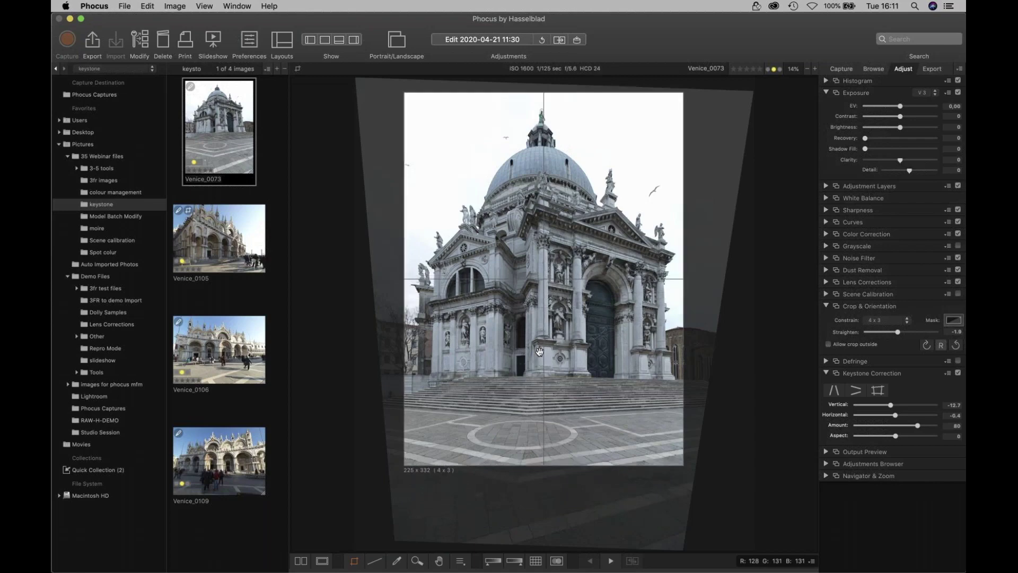
click(355, 561)
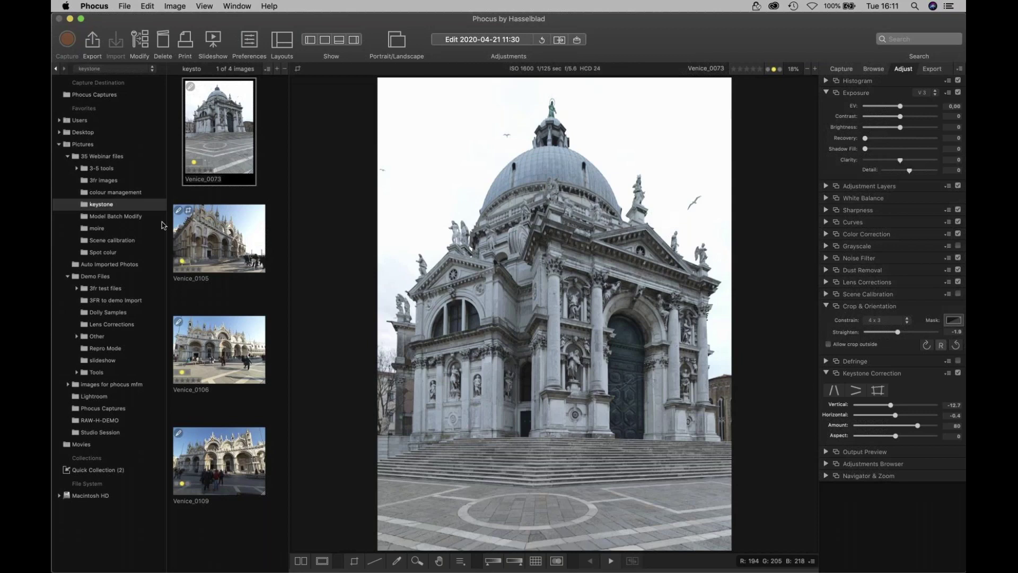
Step: Open Colour_0067 from the colour management folder and add the Reproduction tool directly below Adjustment Layers
key(Up)
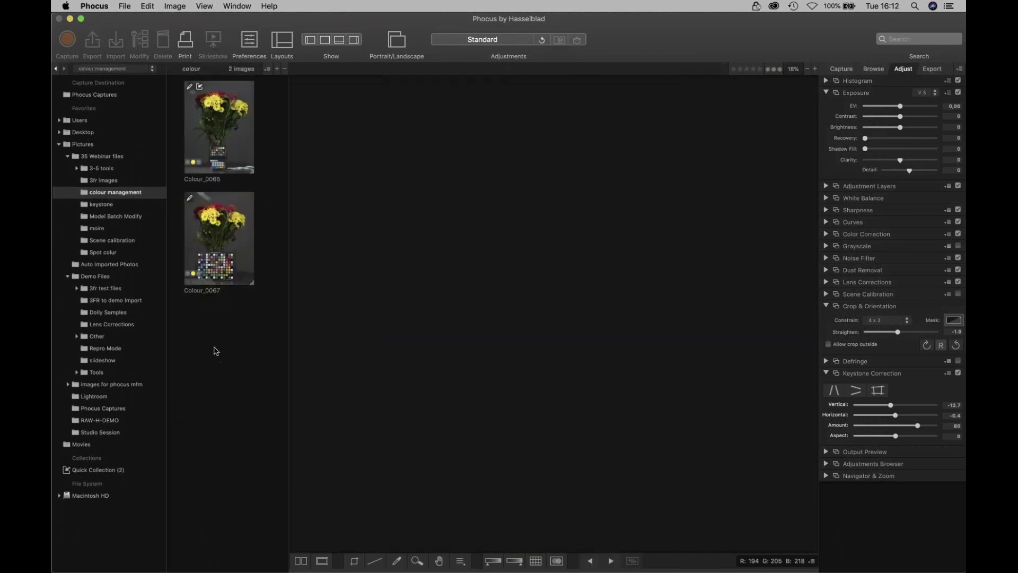
click(219, 252)
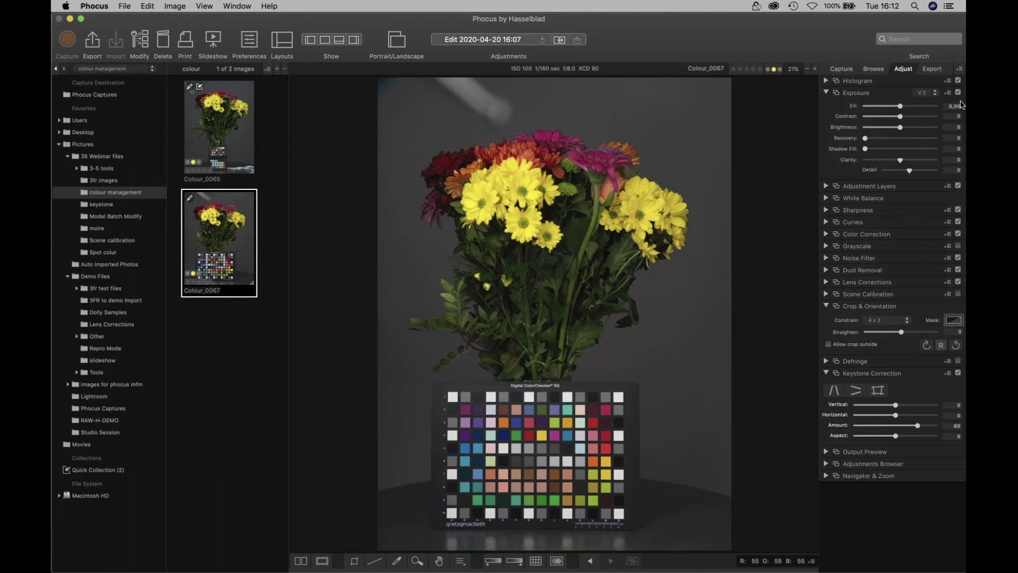
click(960, 70)
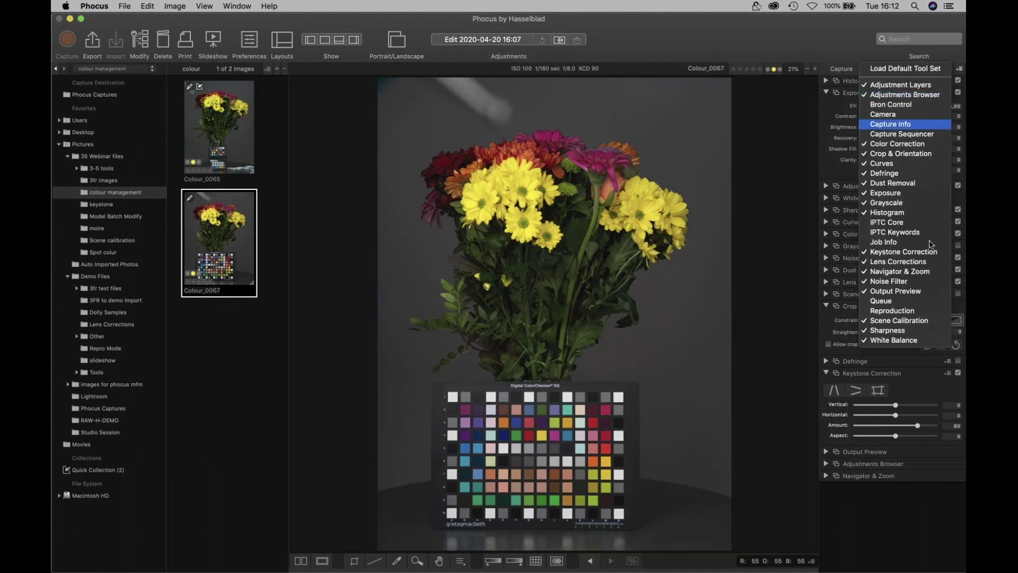
click(894, 312)
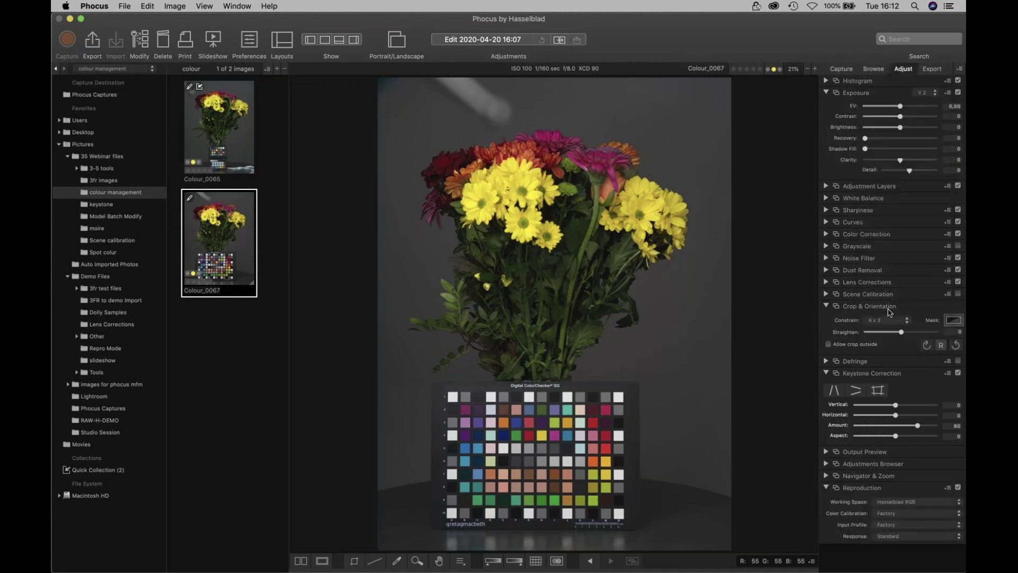
drag(862, 489, 859, 193)
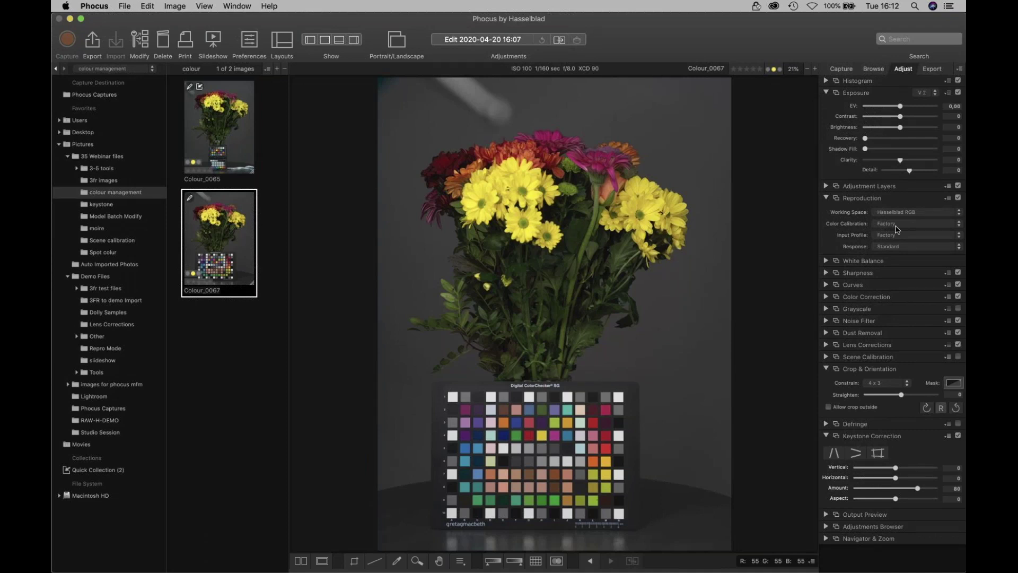
Step: Start a new color calibration from Colour_0067 with Color Checker SG - Nov 2014 and newer as the target
click(956, 225)
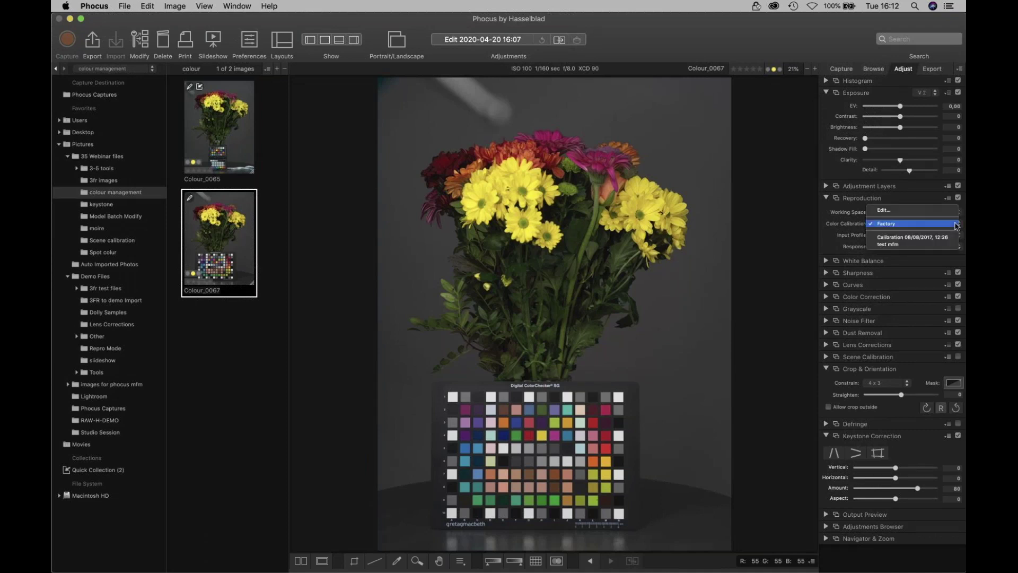
click(928, 211)
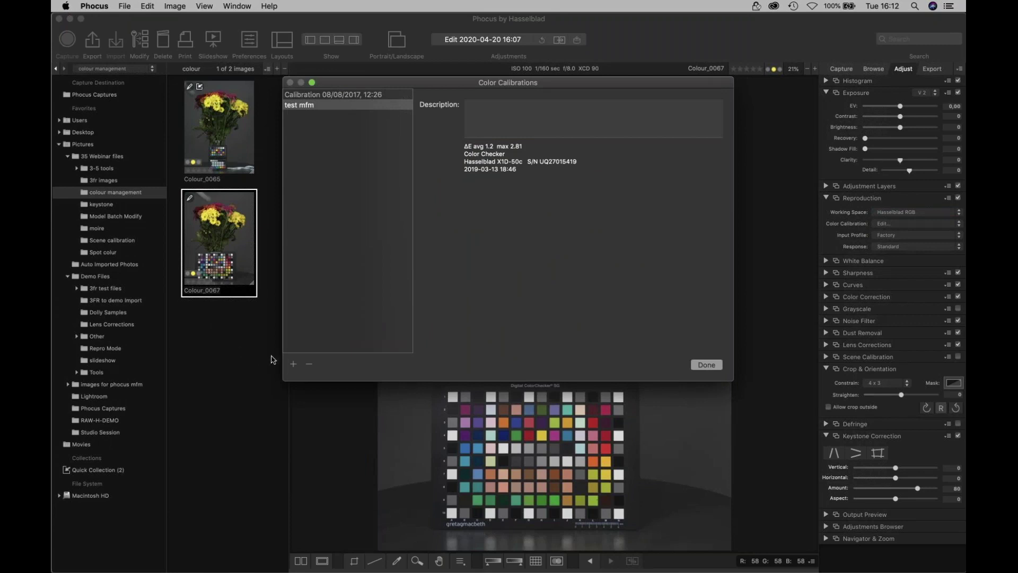
click(294, 364)
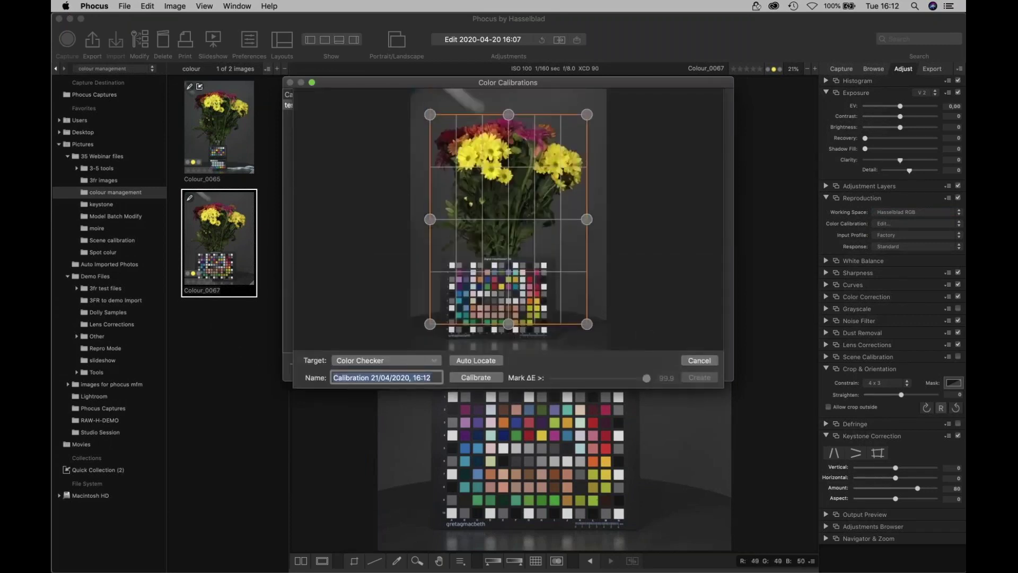
click(426, 361)
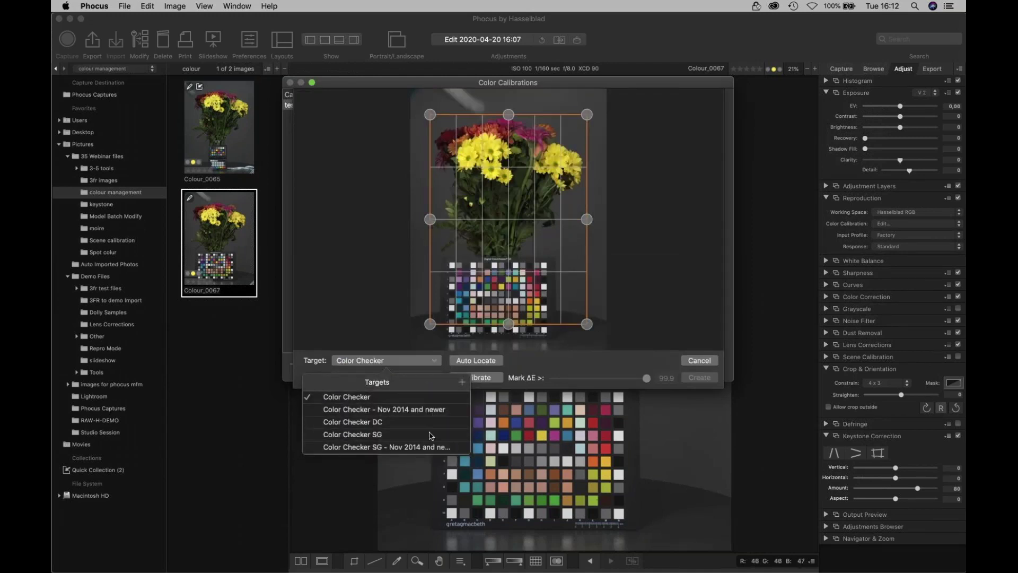
click(403, 447)
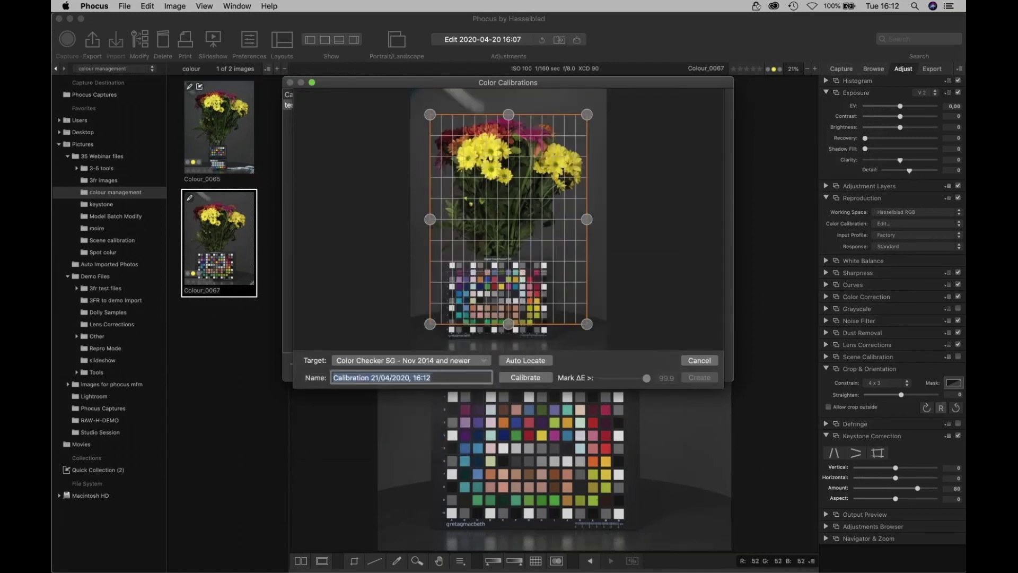
Step: Auto-locate the color chart and run the calibration, then discard it and close Color Calibrations
click(544, 364)
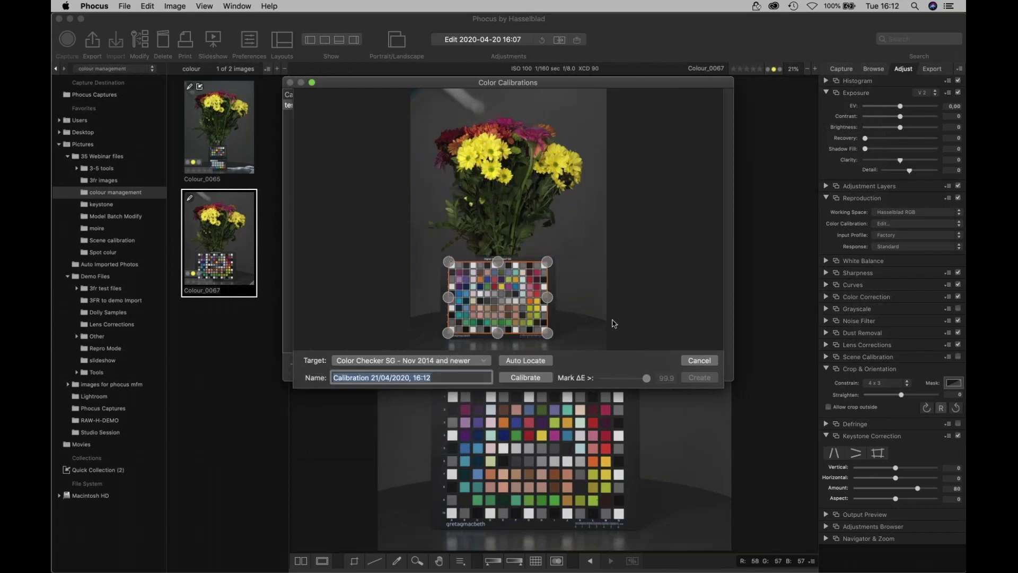
click(535, 379)
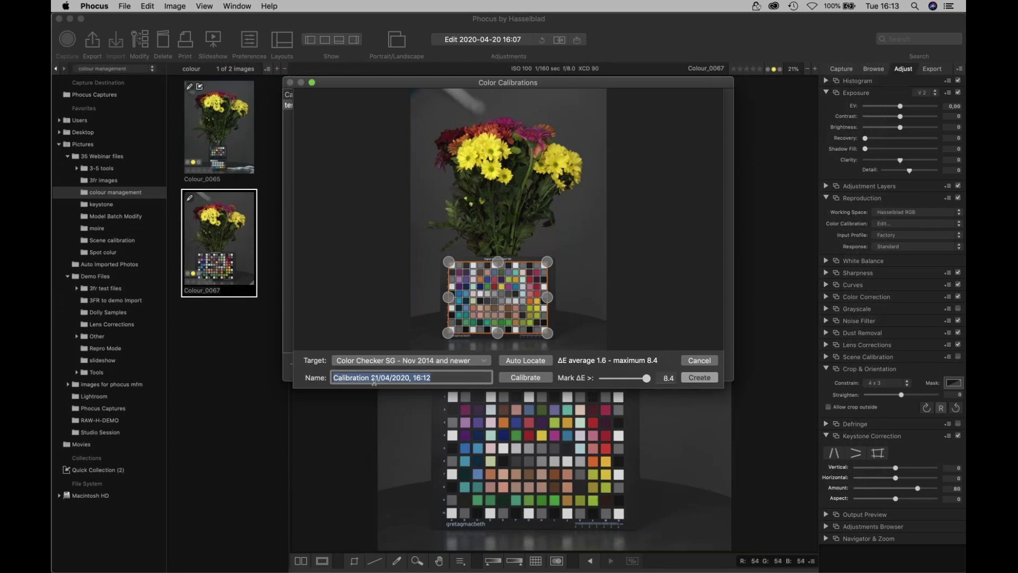
click(706, 363)
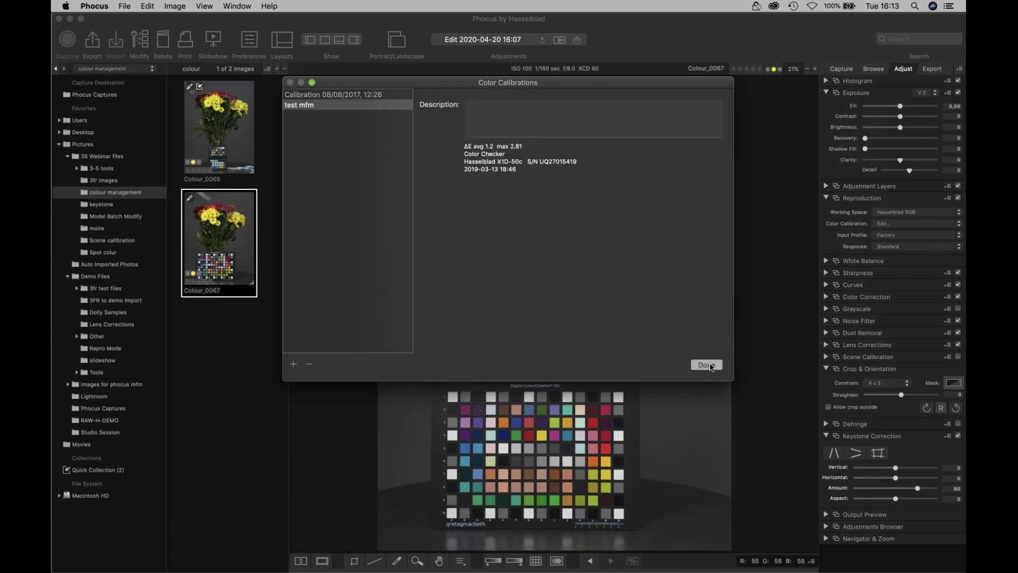
click(707, 365)
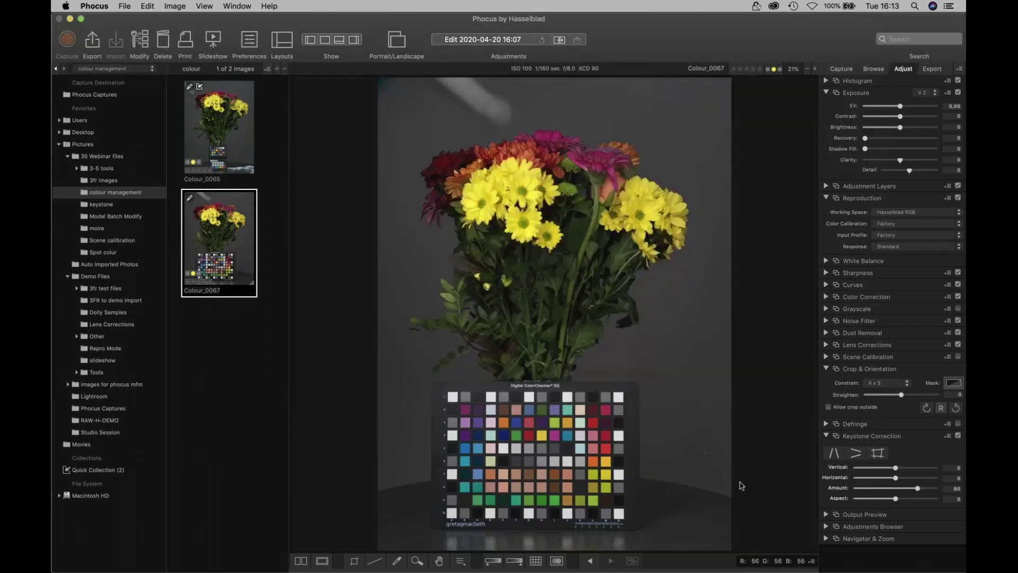
Step: Review the available Color Calibration and Working Space options of the Reproduction tool without changing them
click(908, 226)
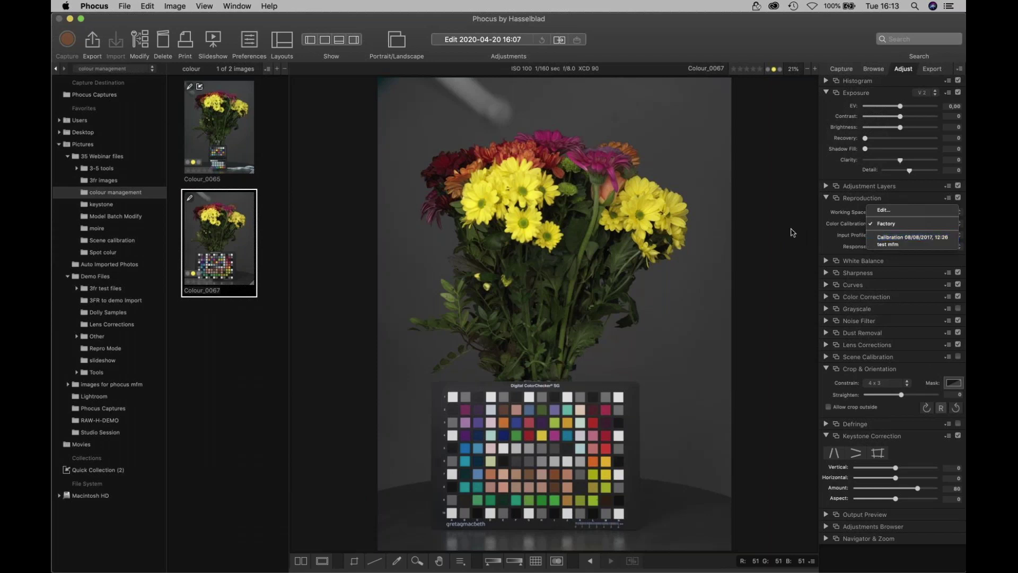
click(764, 231)
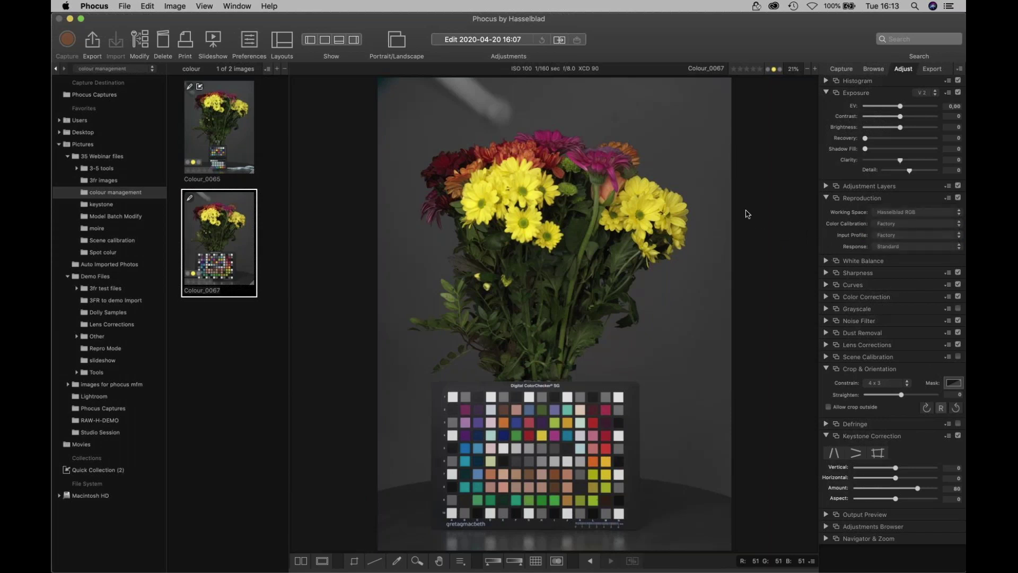
click(921, 212)
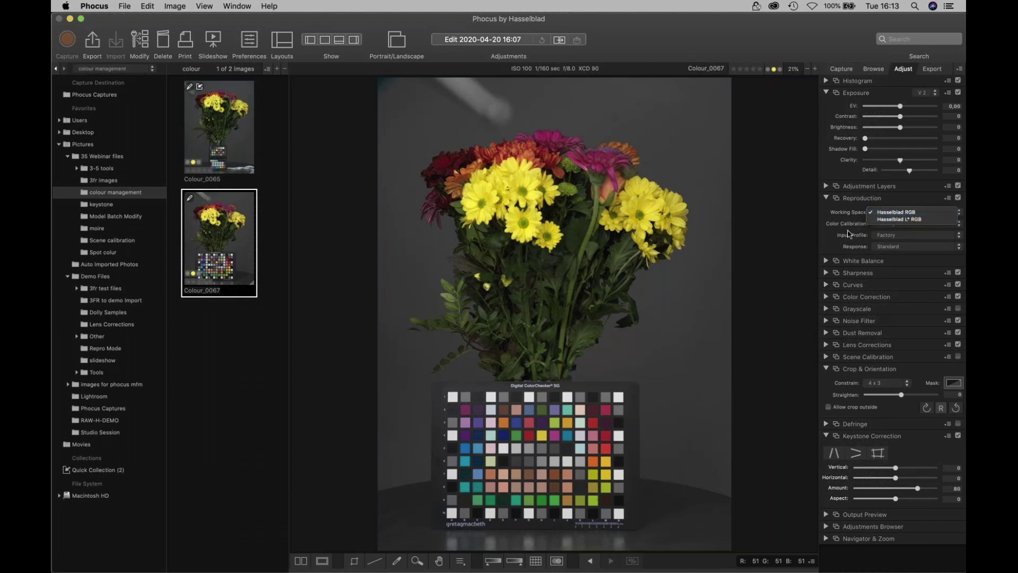
click(799, 234)
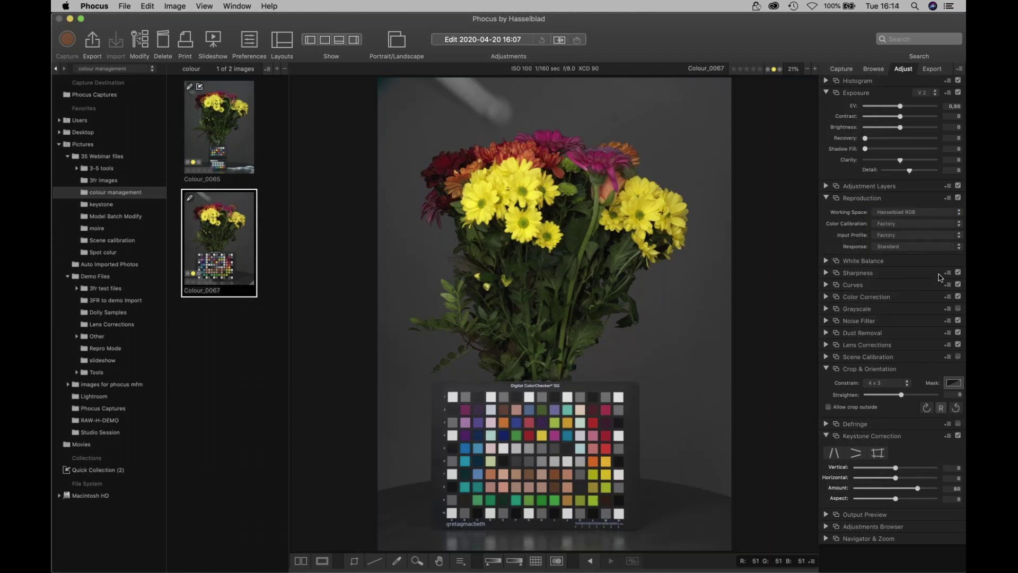
Step: Compare the Reproduction and Standard responses on the flower photo, finishing on Reproduction
click(906, 249)
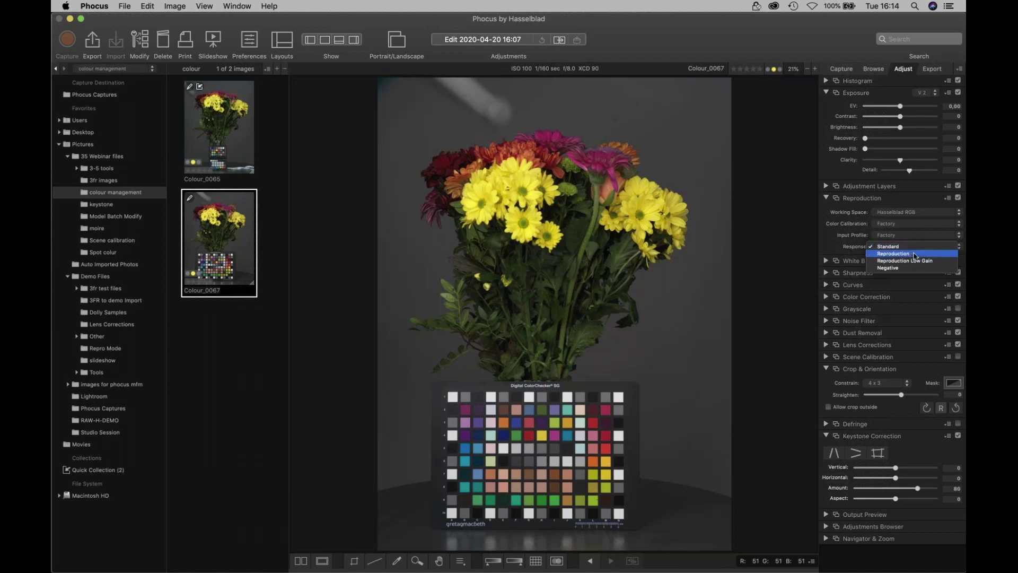
key(Escape)
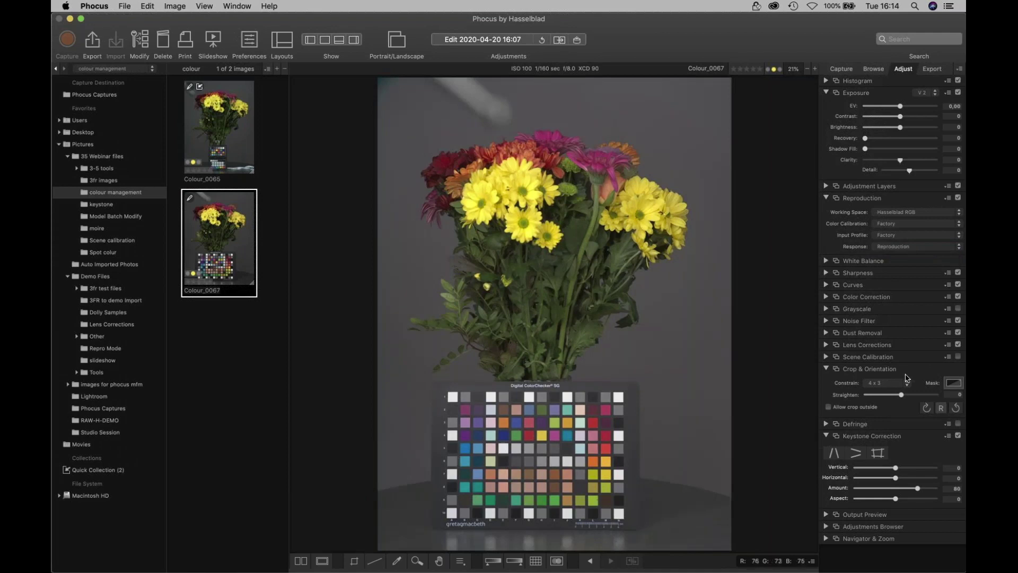
click(900, 250)
click(900, 242)
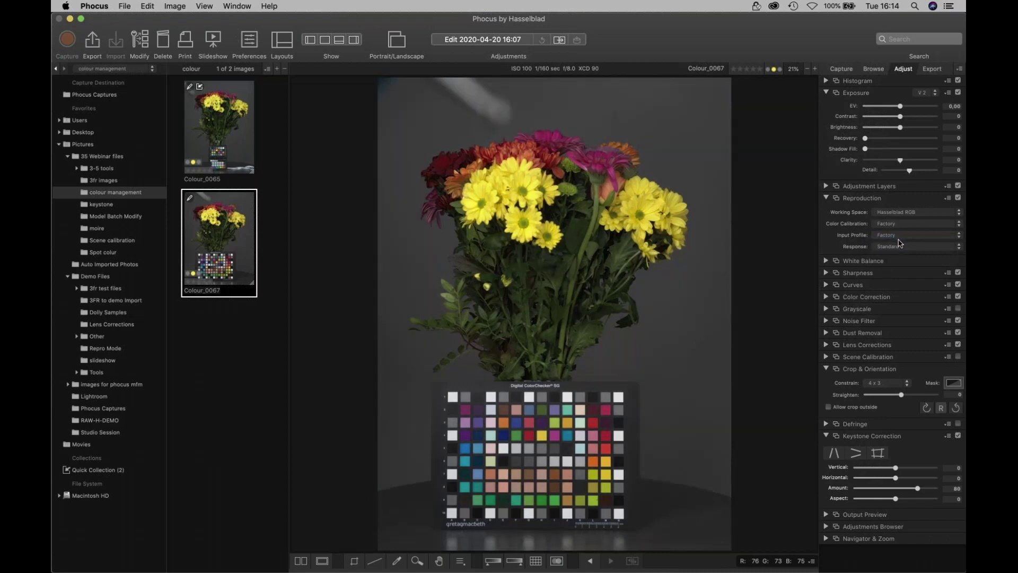
click(900, 243)
click(900, 256)
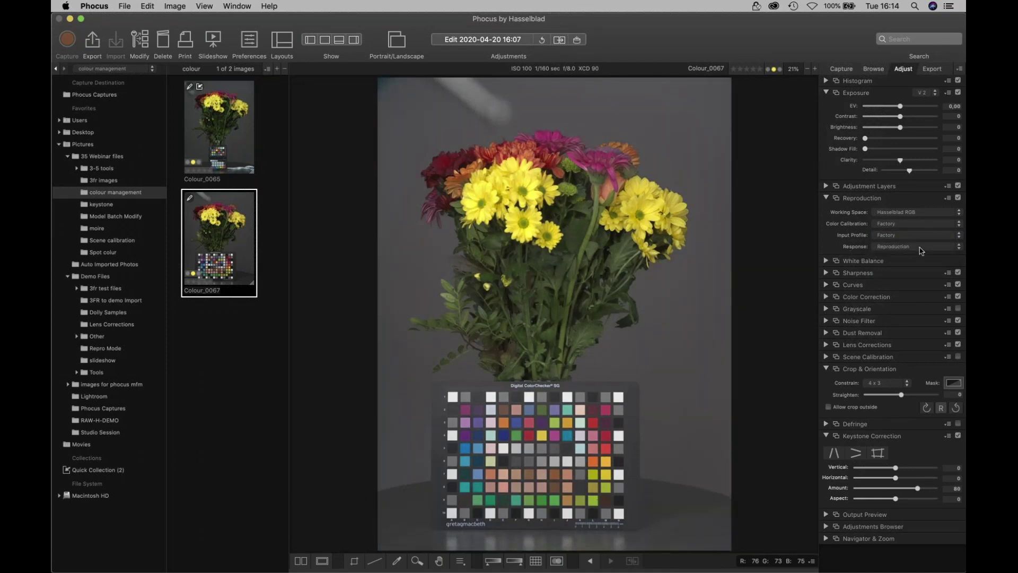
Step: Try the Reproduction Low Gain response on the flower photo and return the response to Standard
click(919, 247)
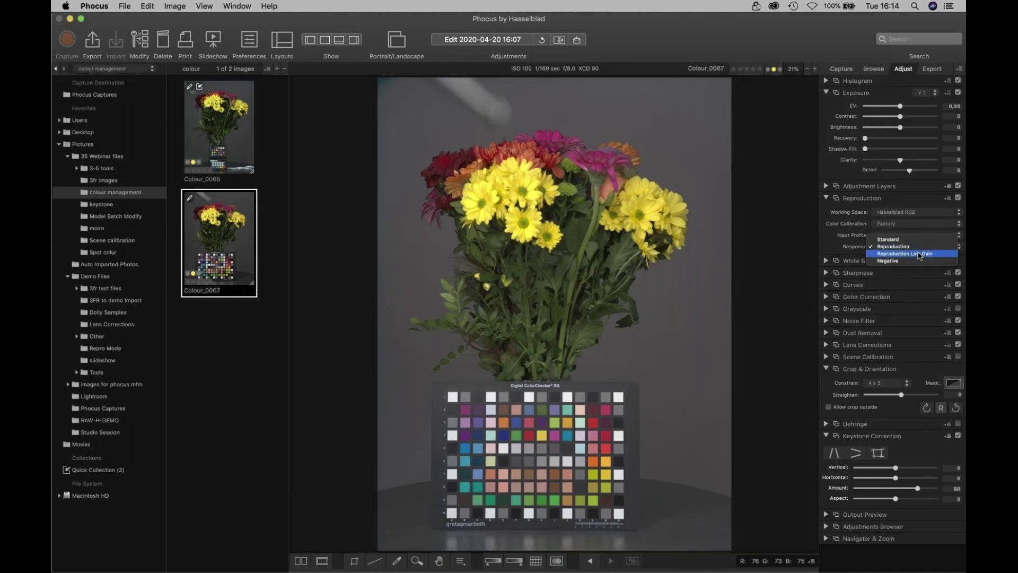
click(919, 254)
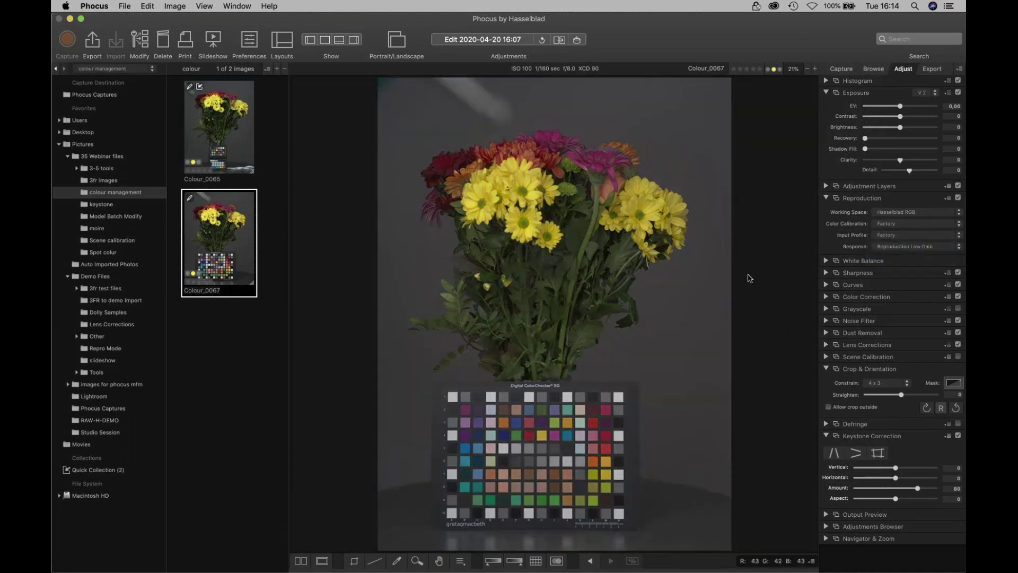
click(890, 250)
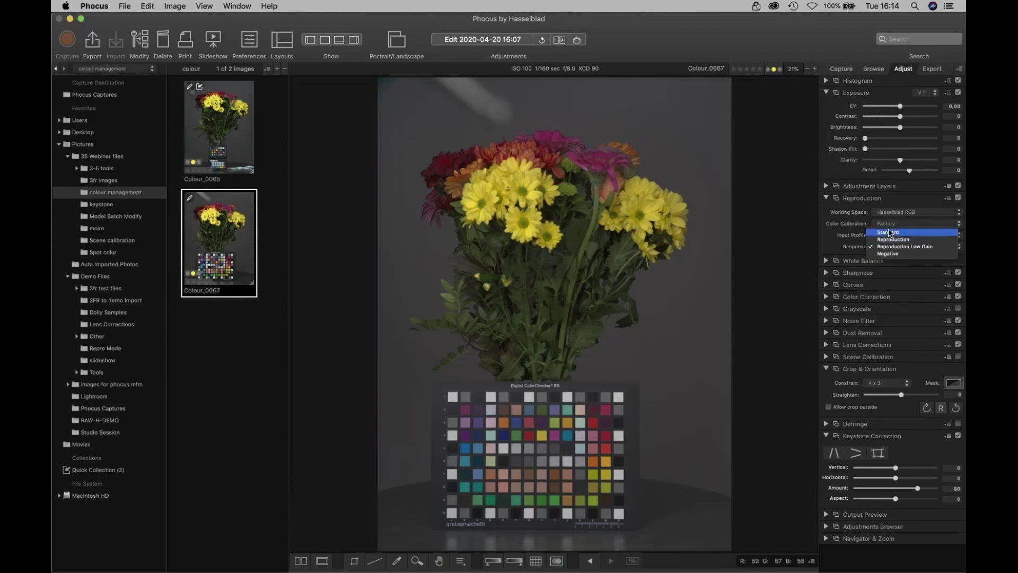
click(889, 232)
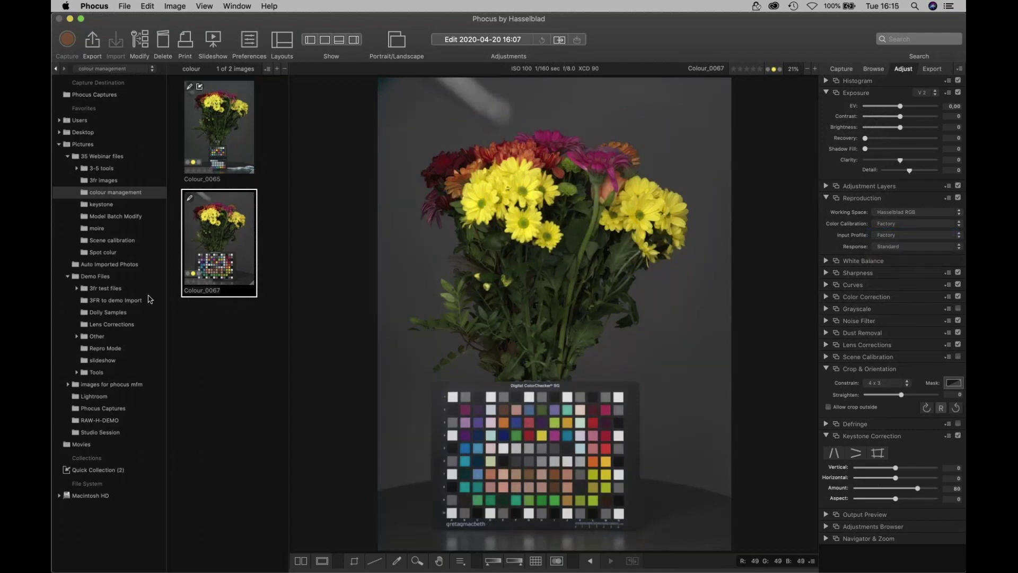
Step: Open the Scene calibration folder, select the windmill photo and revert its adjustments to Import (Standard)
click(91, 242)
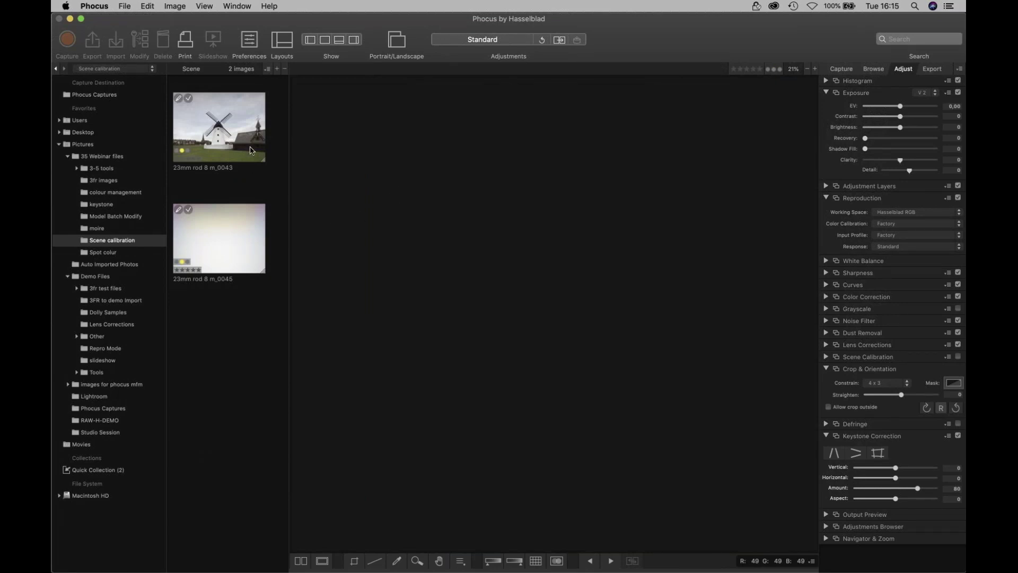
click(235, 133)
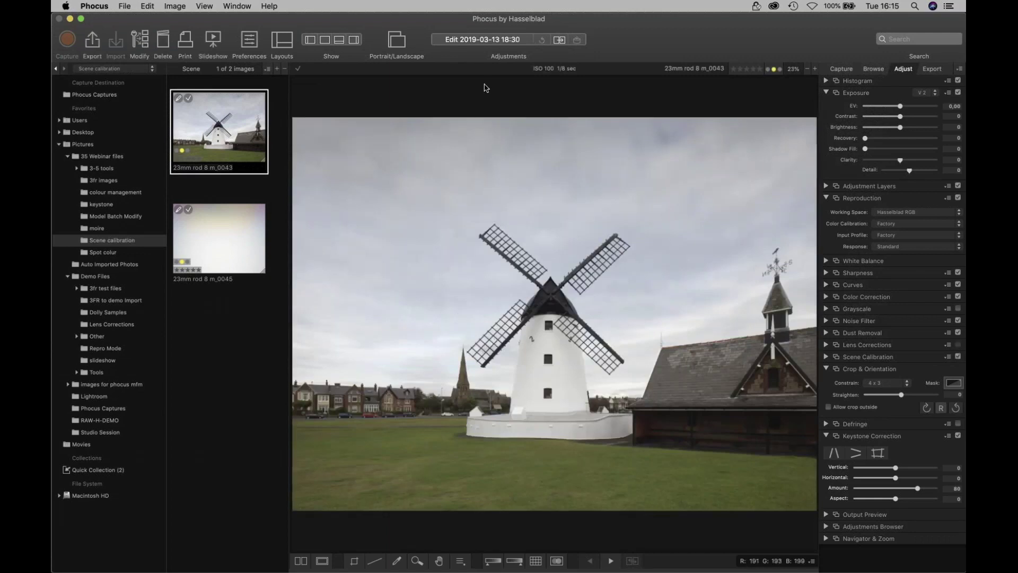
click(490, 42)
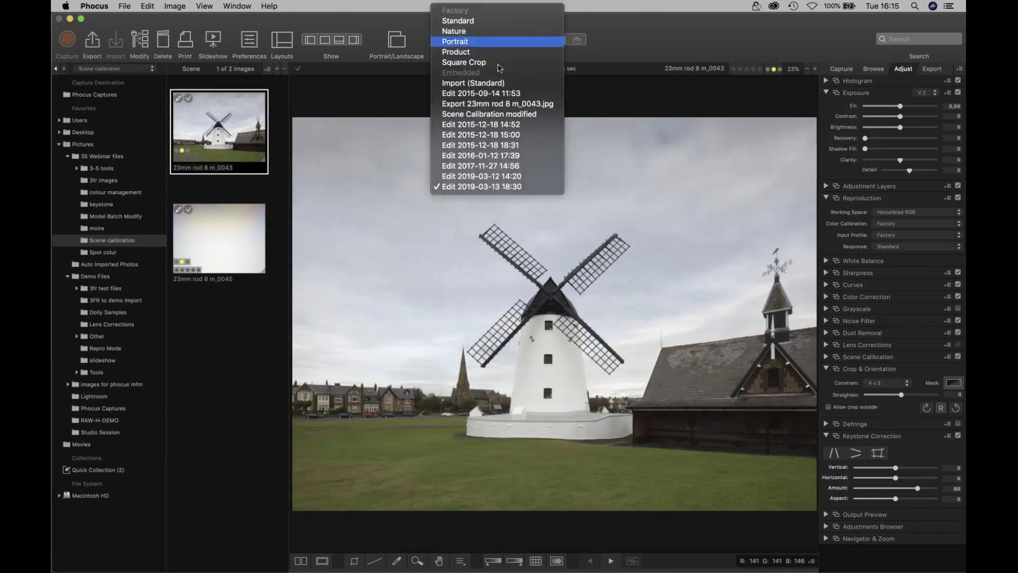
click(473, 83)
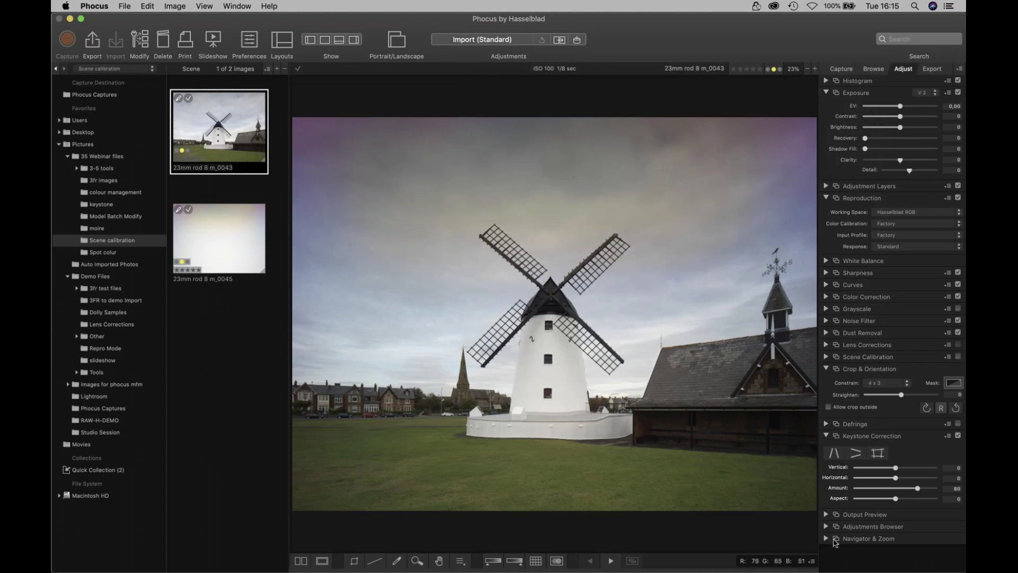
Step: Expand the Scene Calibration tool and create a calibration named "windmill coorection1" from the white reference image 23mm rod 8 m_0045
click(826, 436)
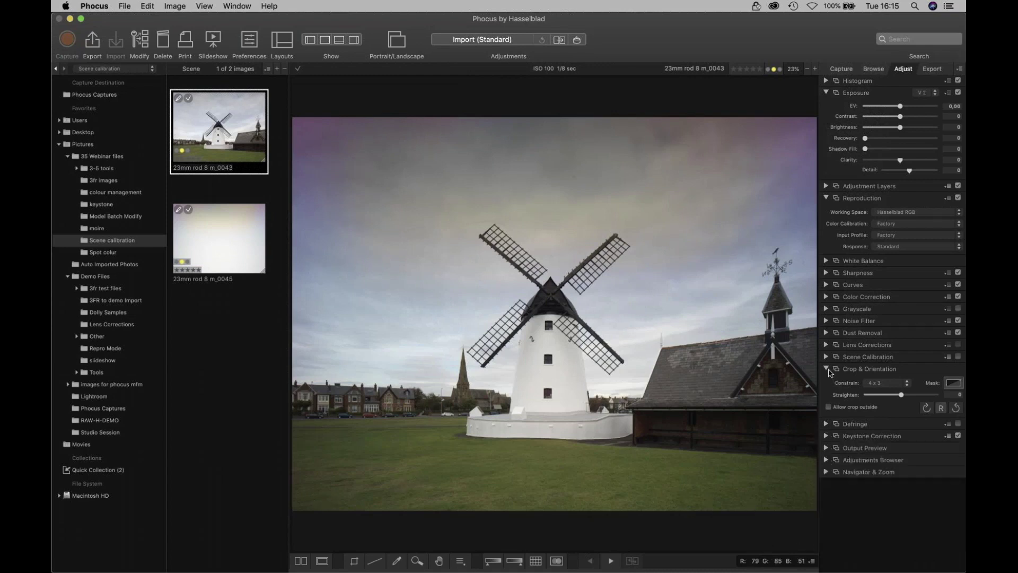
click(828, 370)
click(827, 357)
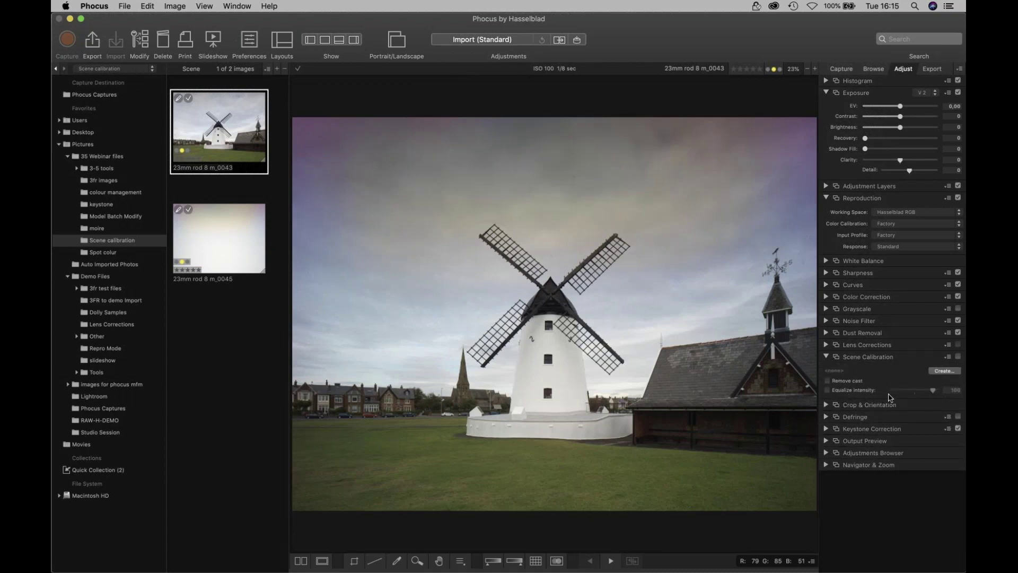
click(218, 243)
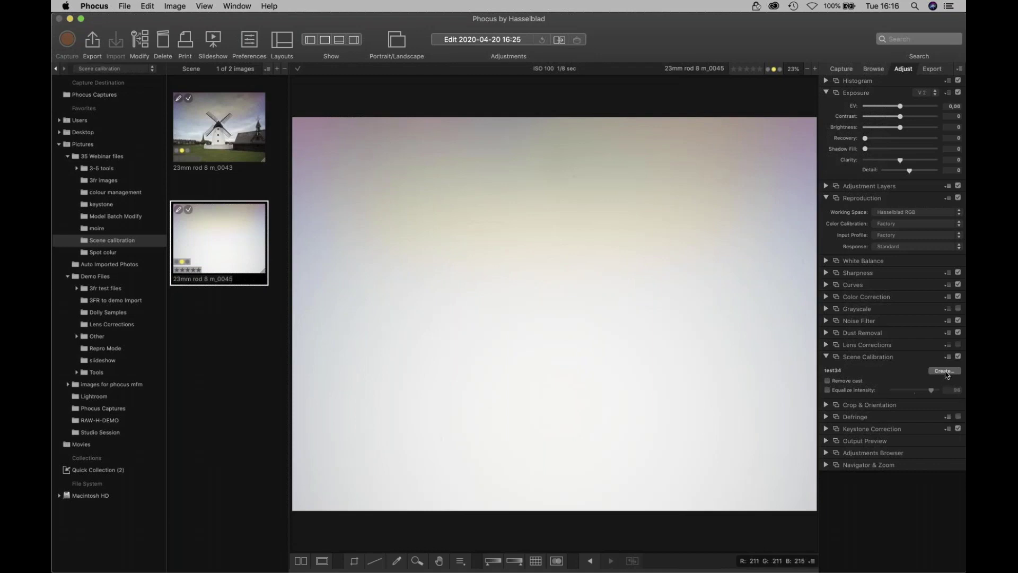
click(946, 371)
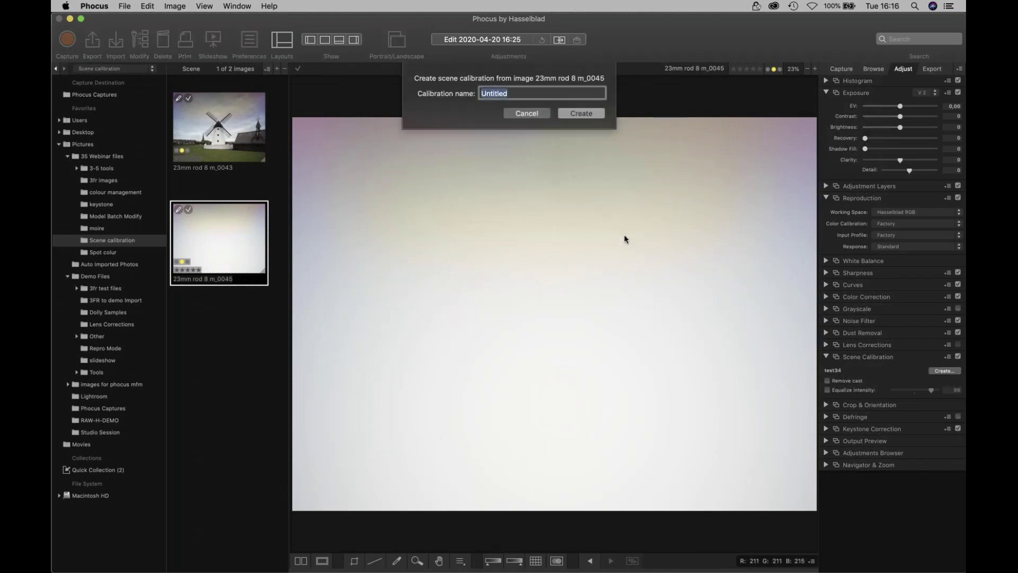
text(windmill coorection1)
click(582, 115)
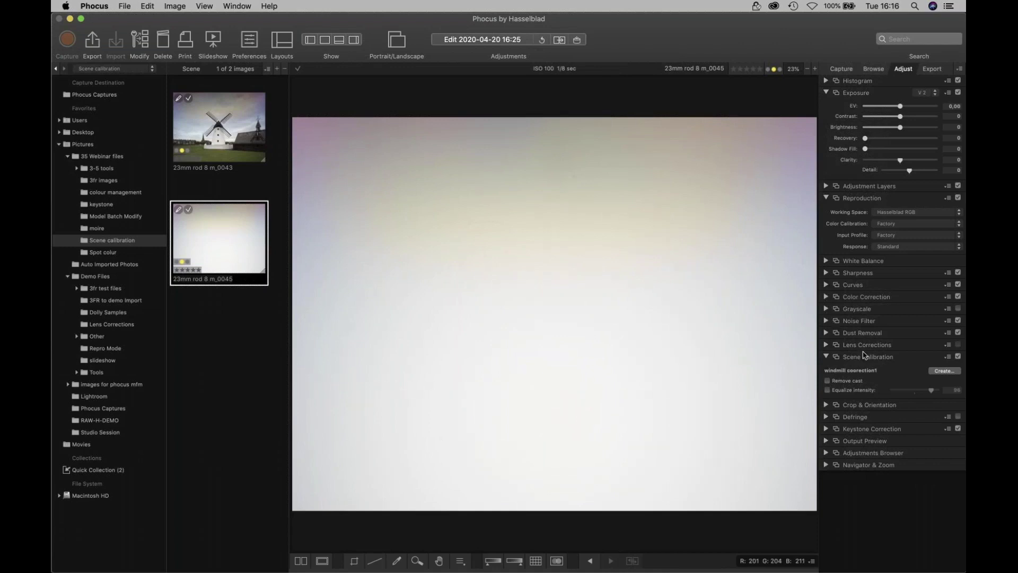
Step: Apply the windmill coorection1 calibration to the windmill photo, with Remove cast on and Equalize intensity at 101
click(230, 122)
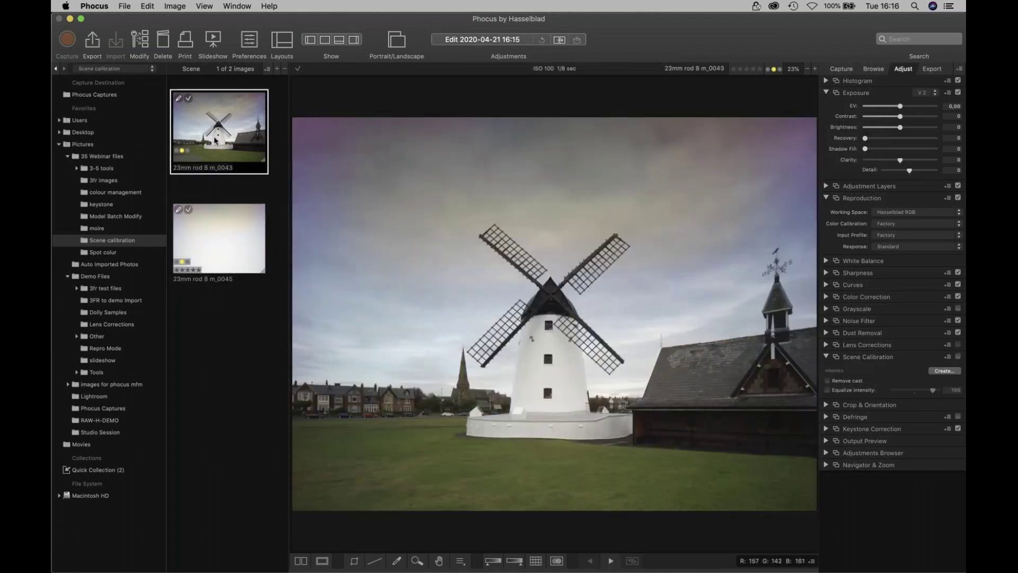
click(948, 357)
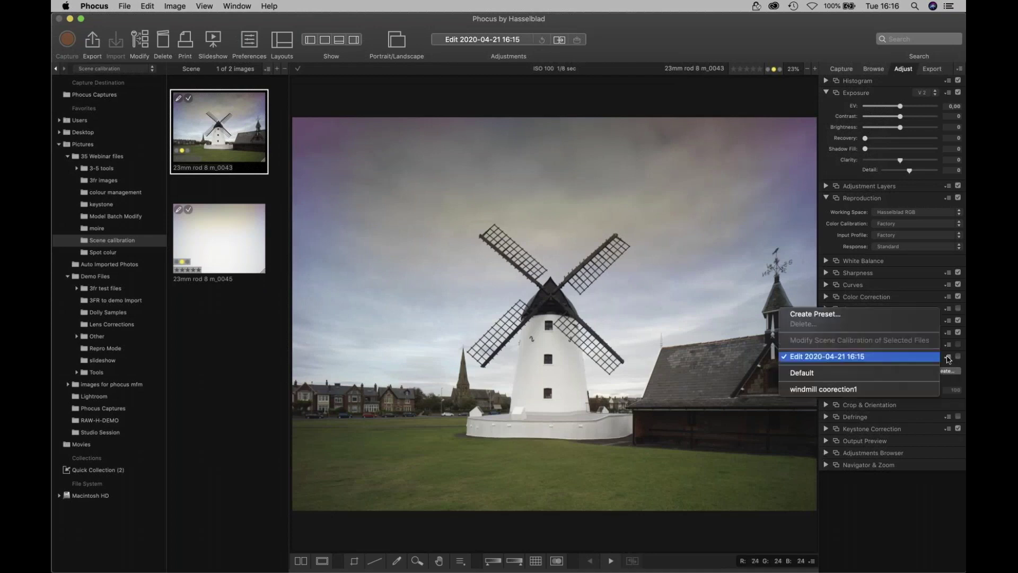
click(919, 390)
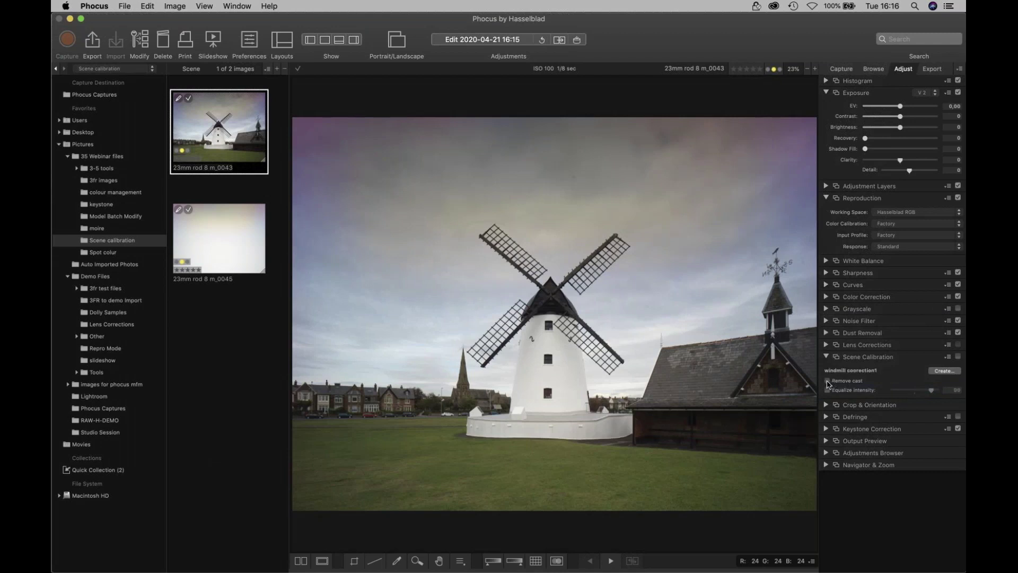
click(828, 381)
click(828, 390)
drag(931, 390, 934, 390)
click(958, 357)
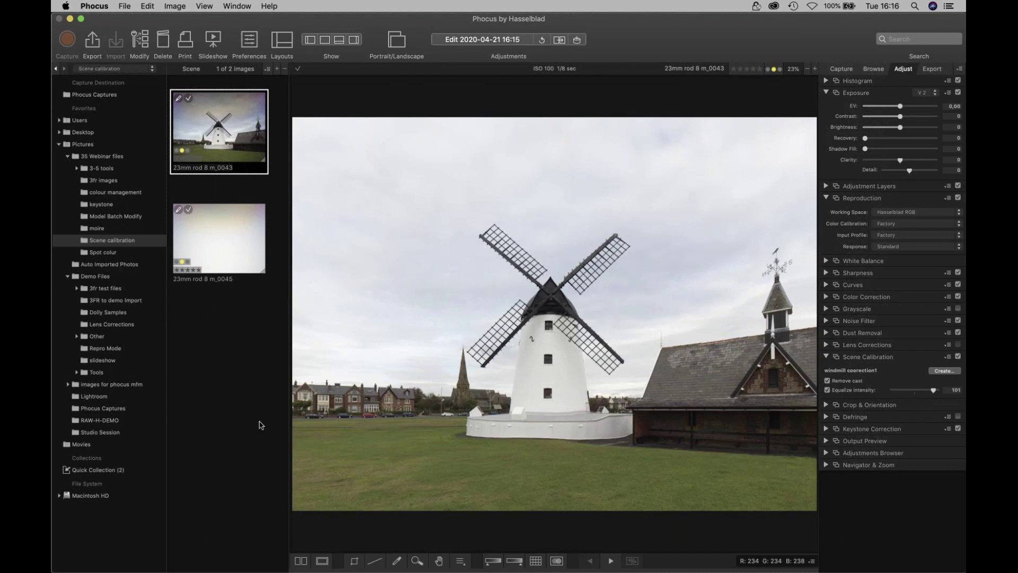
click(59, 145)
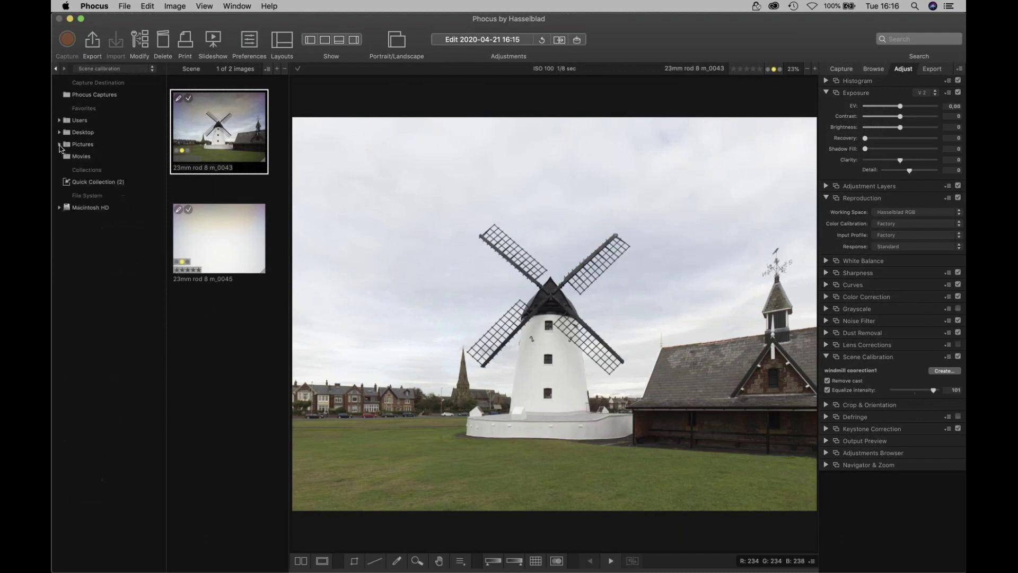
click(59, 145)
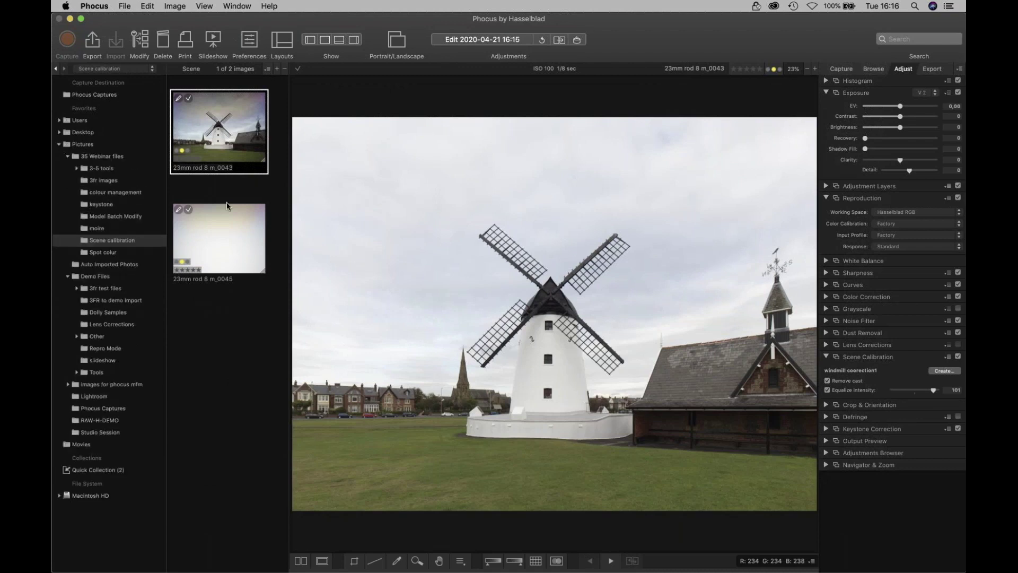
Step: Load the default tool set for the adjustments and collapse the Sharpness and White Balance tools
click(825, 198)
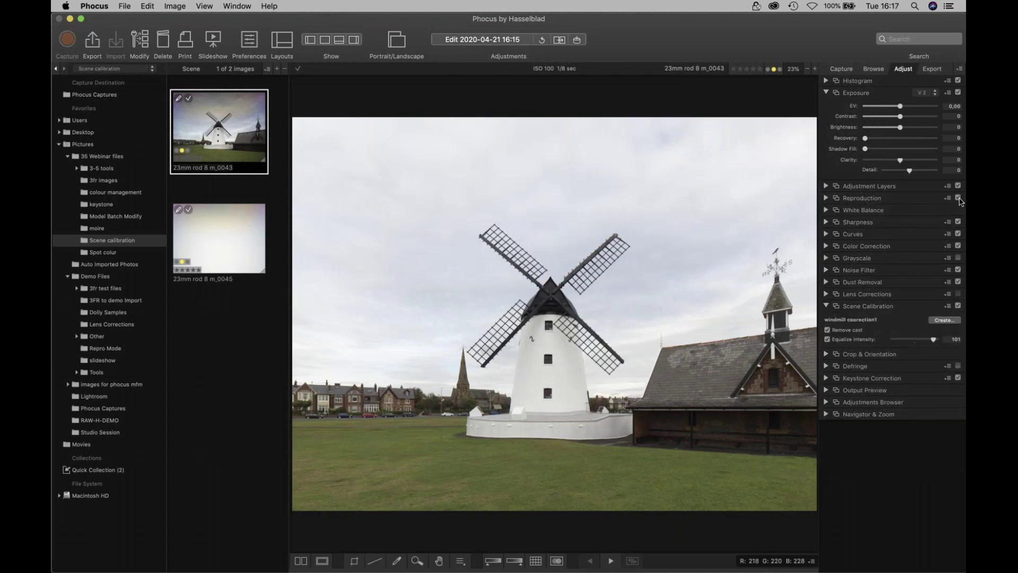
click(960, 70)
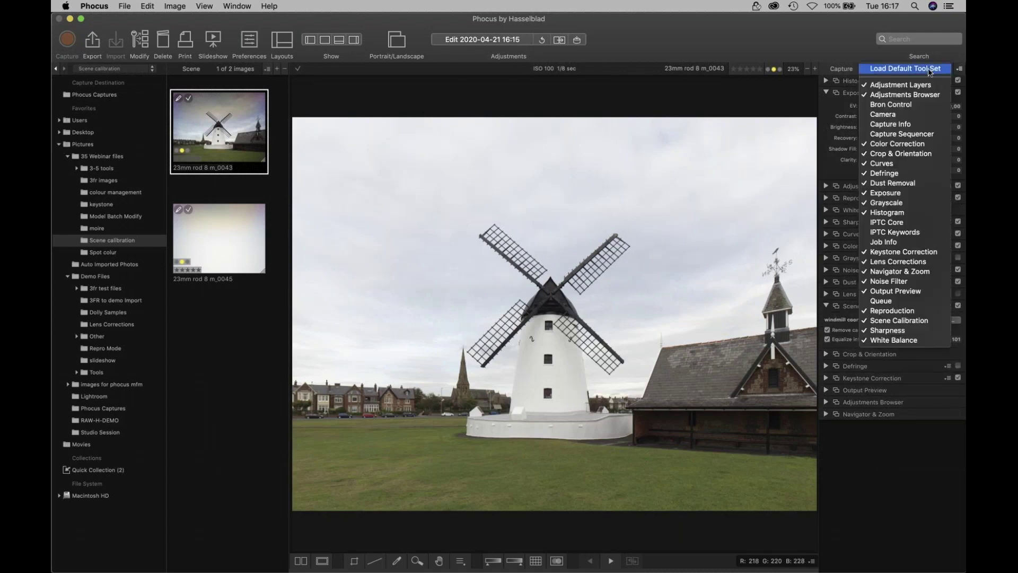
click(896, 68)
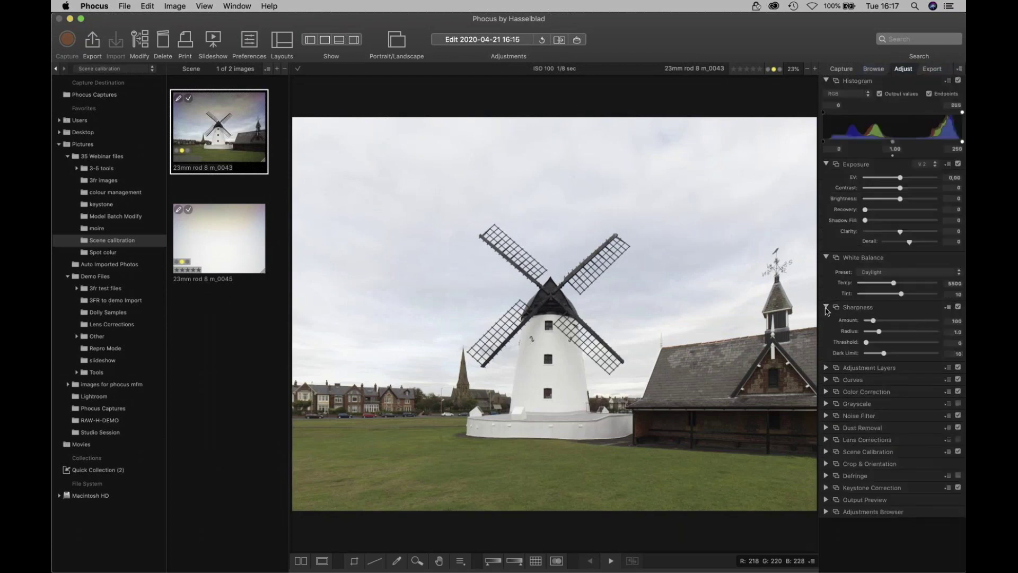
click(826, 307)
click(826, 318)
click(826, 319)
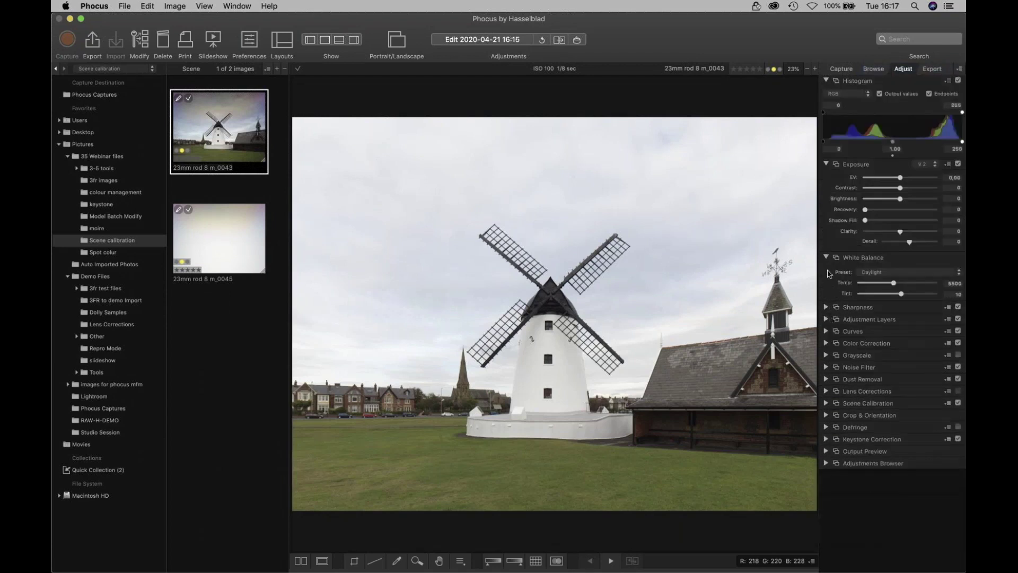
click(826, 258)
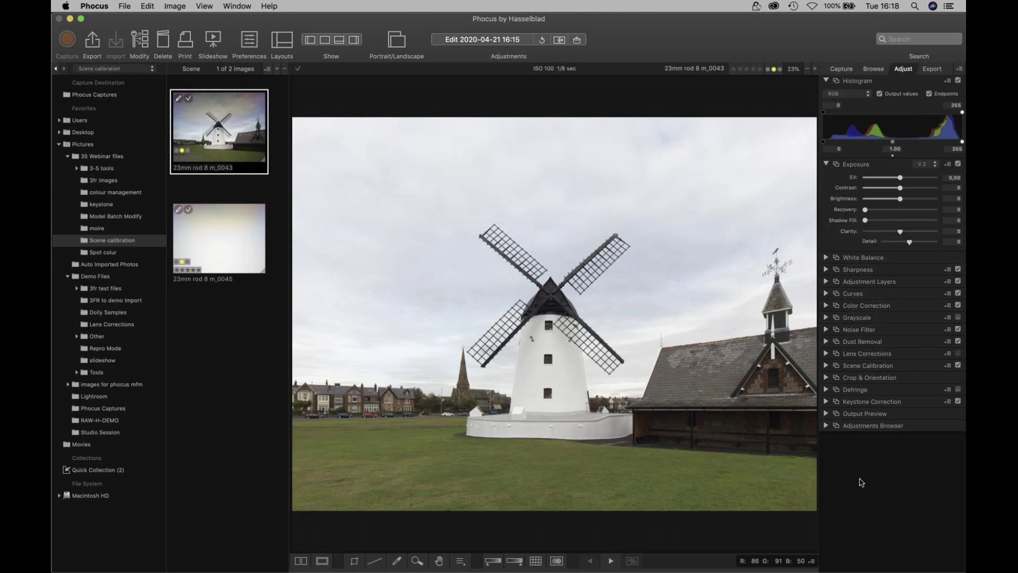
Step: Neutralize the windmill photo's white balance by sampling the white base of the windmill with the eyedropper
click(397, 563)
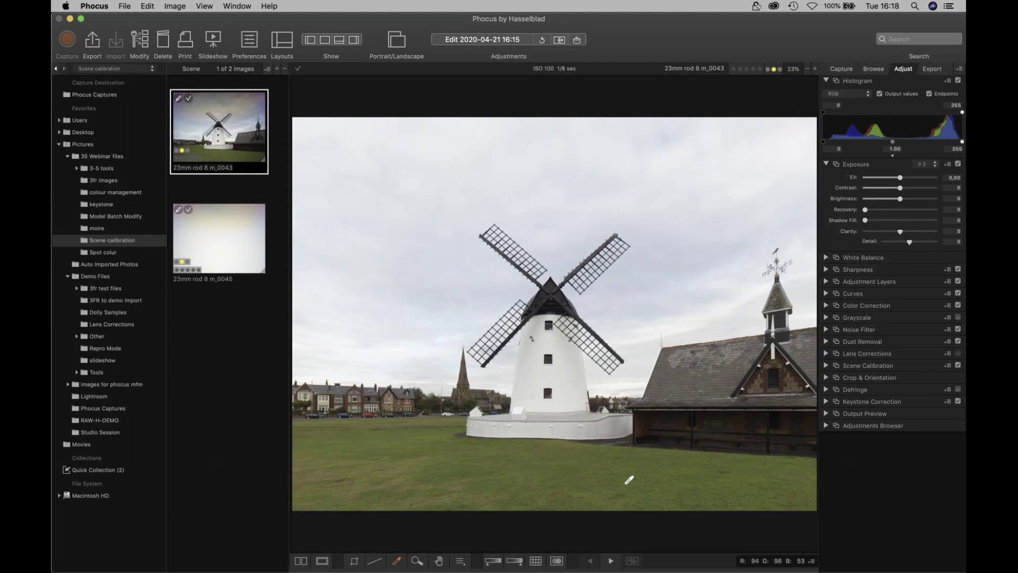
click(596, 428)
click(398, 562)
Step: Edit the Output Preview presets to add a new output preset named cc with the TIFF-16 file format
click(827, 414)
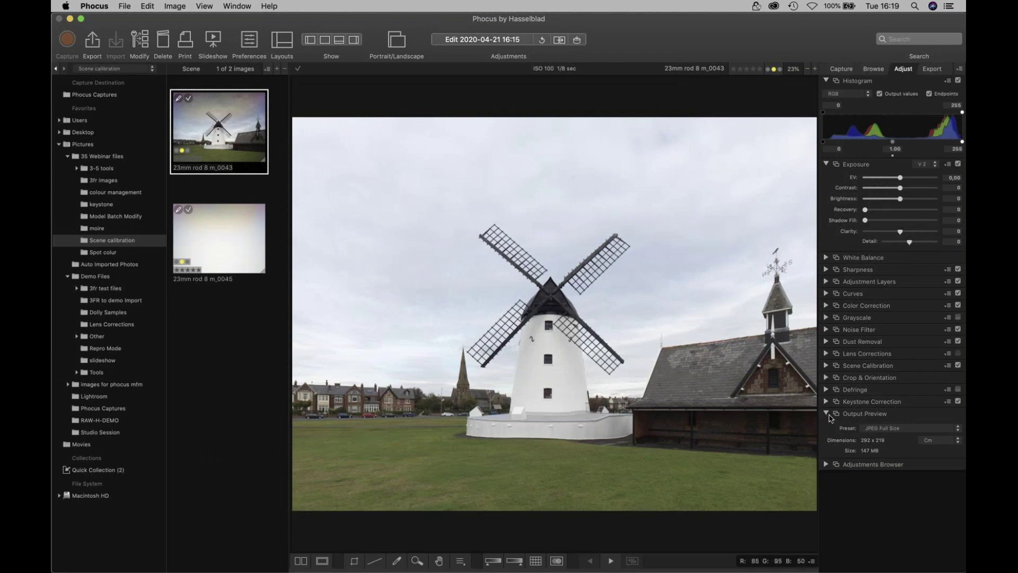
click(909, 431)
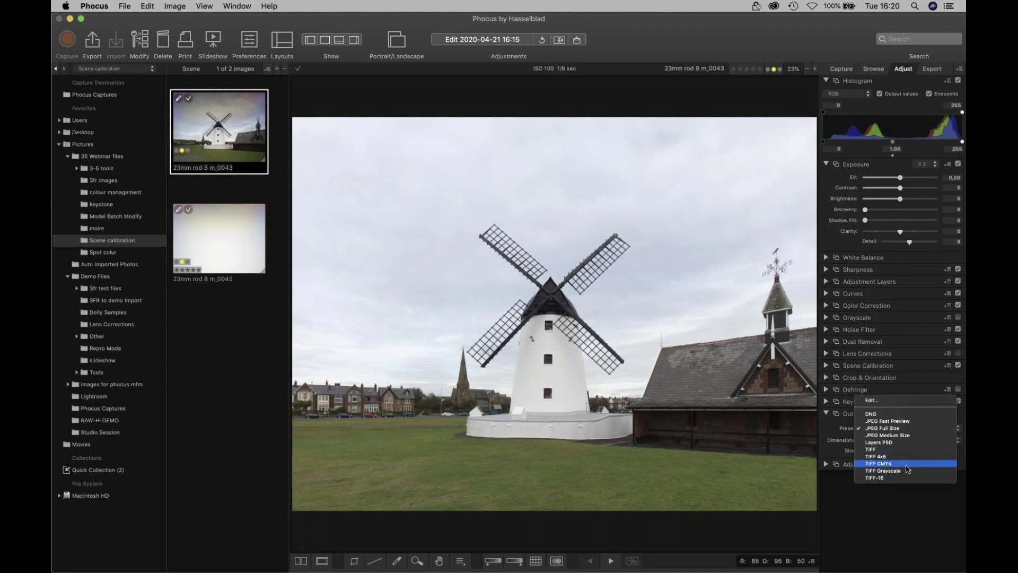
click(870, 402)
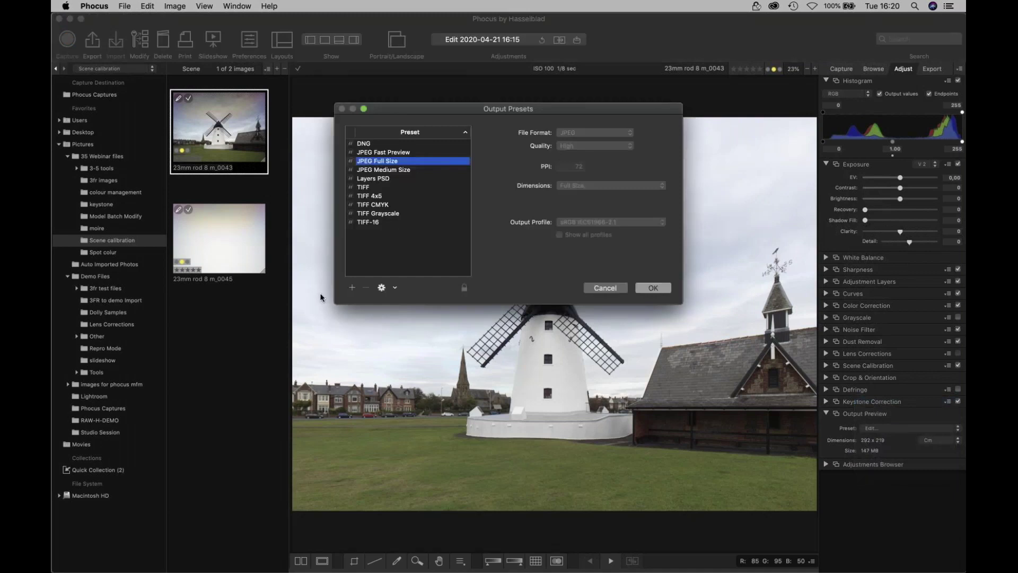
click(353, 287)
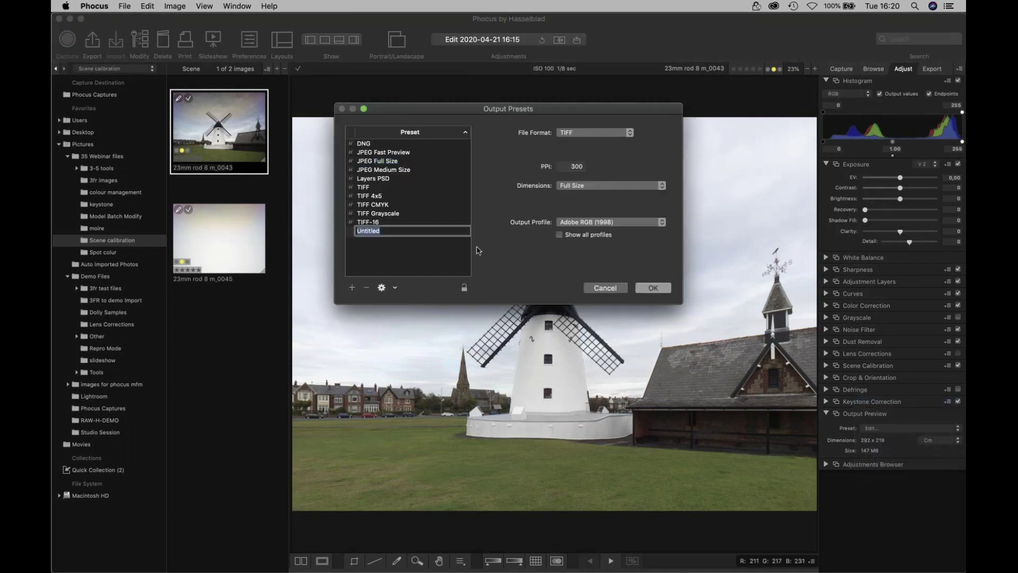
text(cc)
click(594, 135)
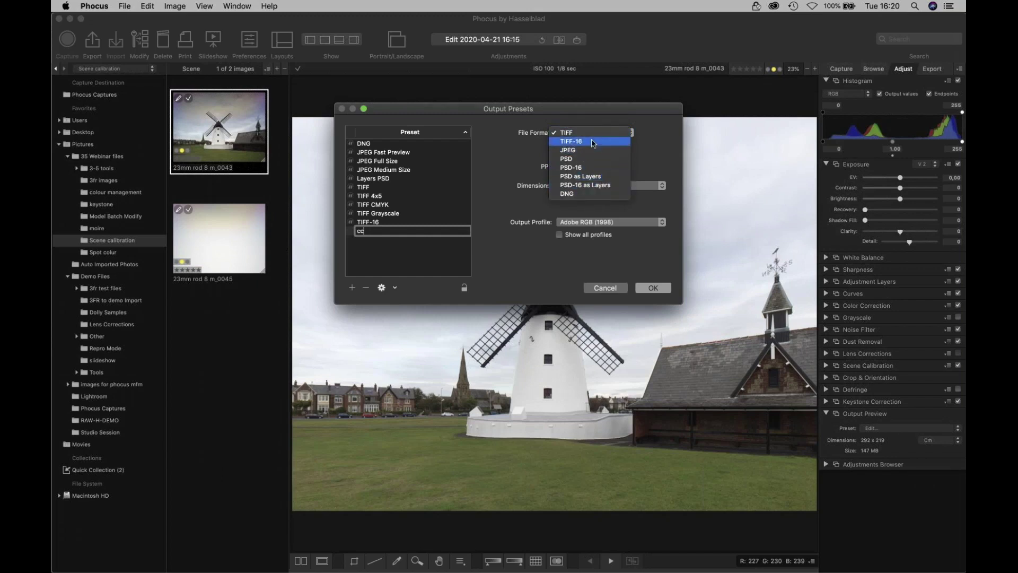
click(593, 143)
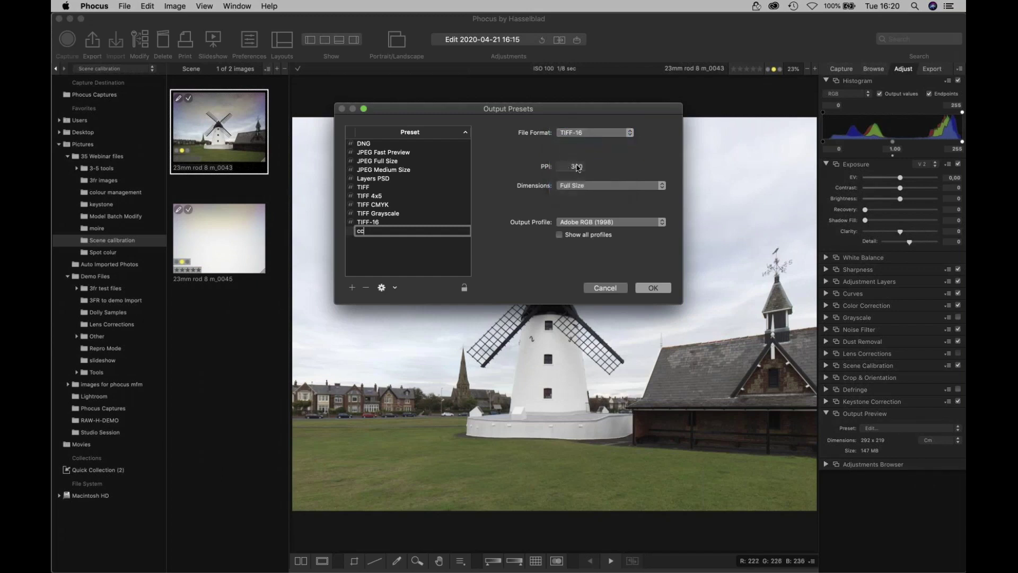
Step: Try the Fast Preview and Percentage of Original dimensions for the cc preset, then return to Full Size
click(605, 188)
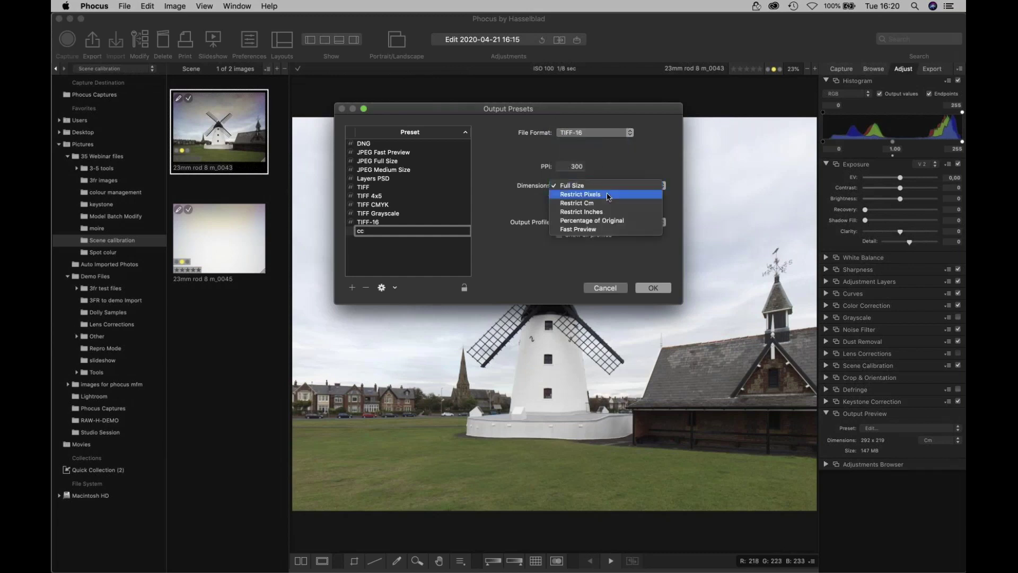
click(612, 231)
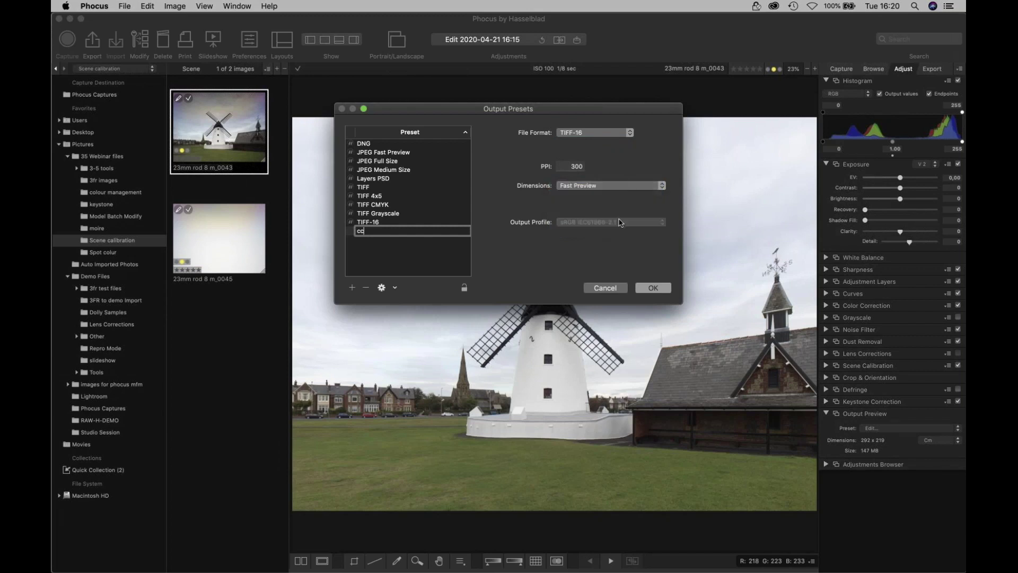
click(630, 188)
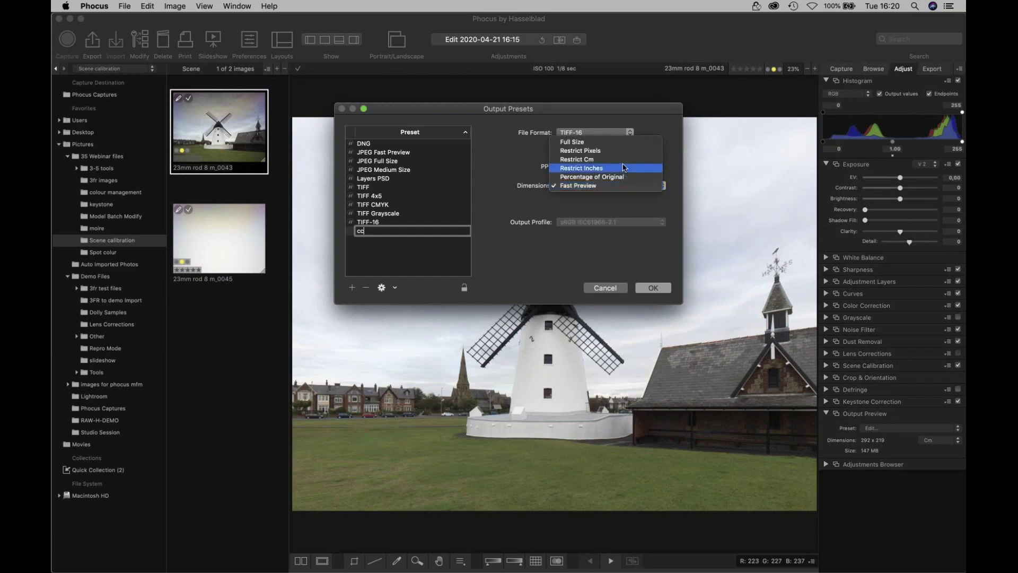
click(621, 178)
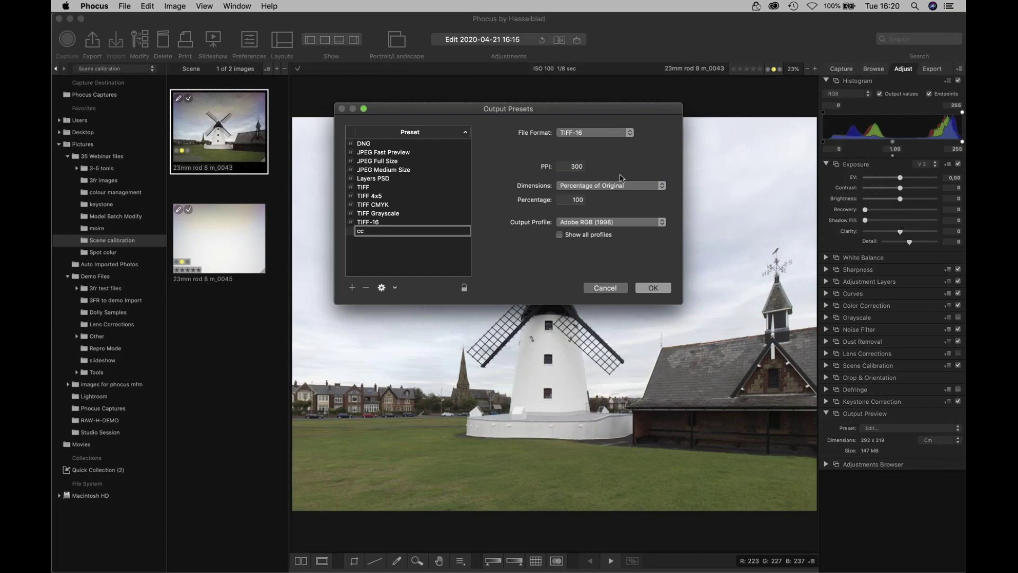
click(619, 186)
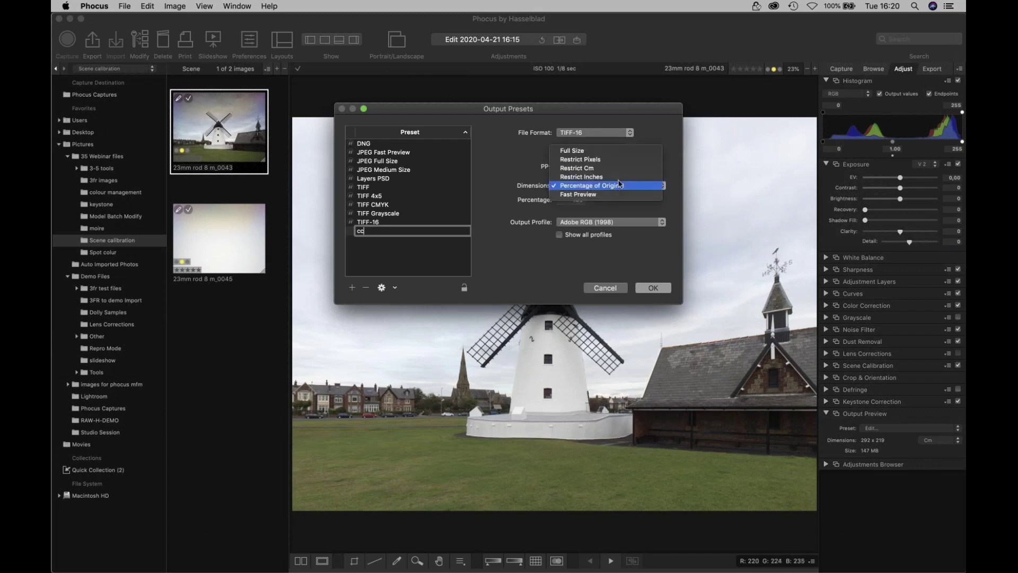
click(617, 151)
Step: Review the available output profiles for the cc preset without changing them and set its file format to TIFF
click(620, 223)
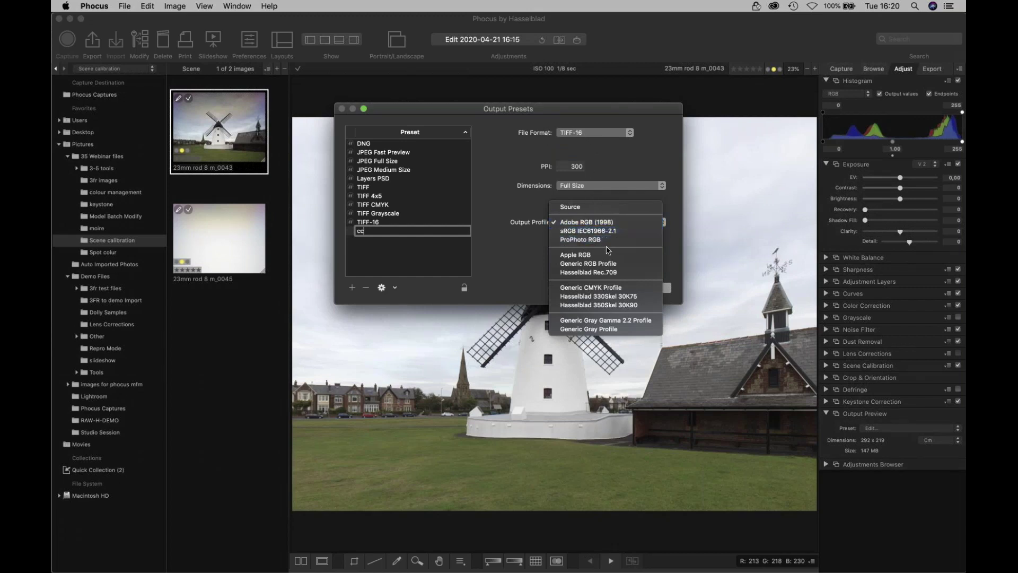
click(606, 131)
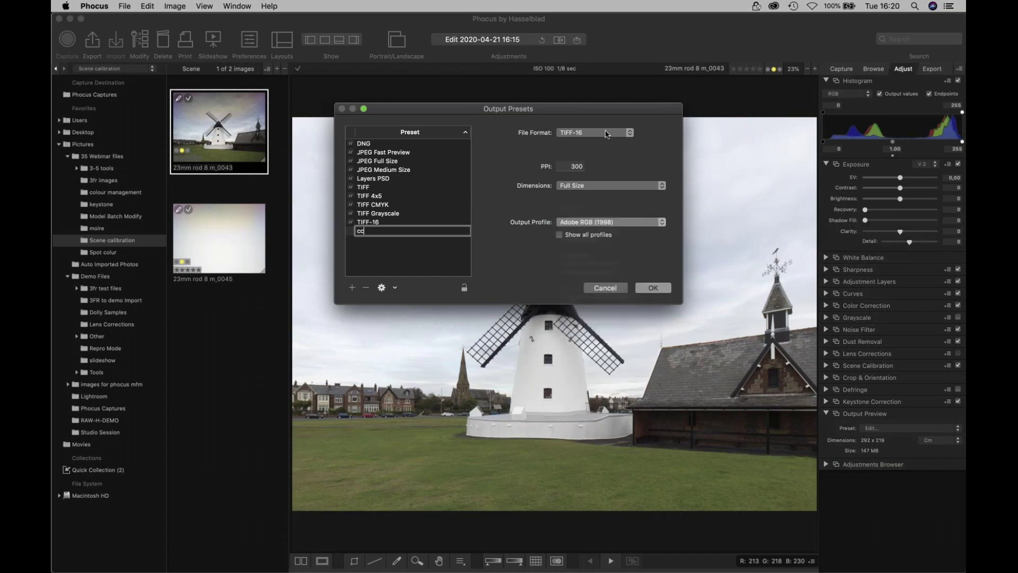
click(606, 131)
click(606, 124)
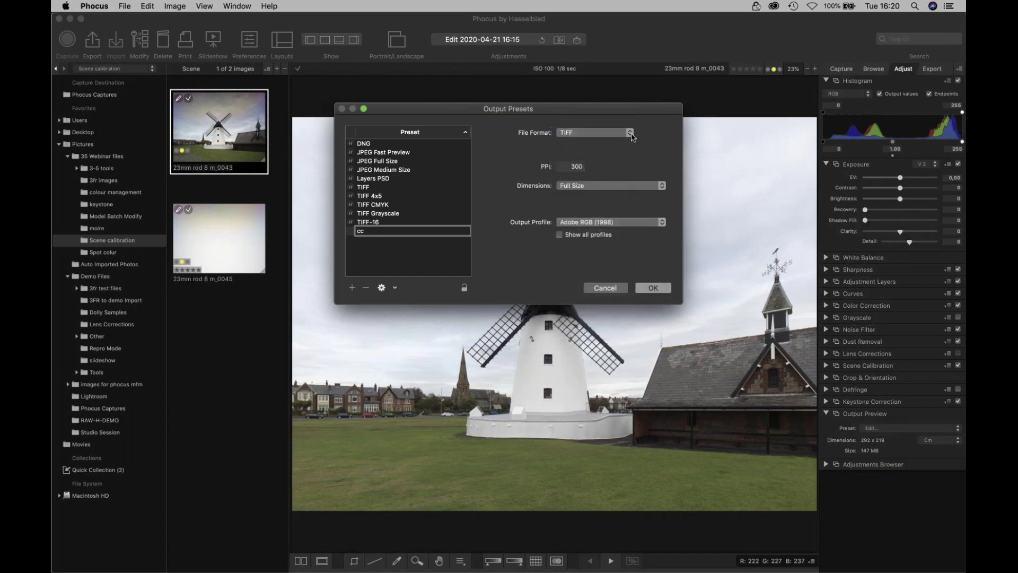
Step: Set the cc preset's output profile to sRGB IEC61966-2.1 and save the output presets
click(604, 225)
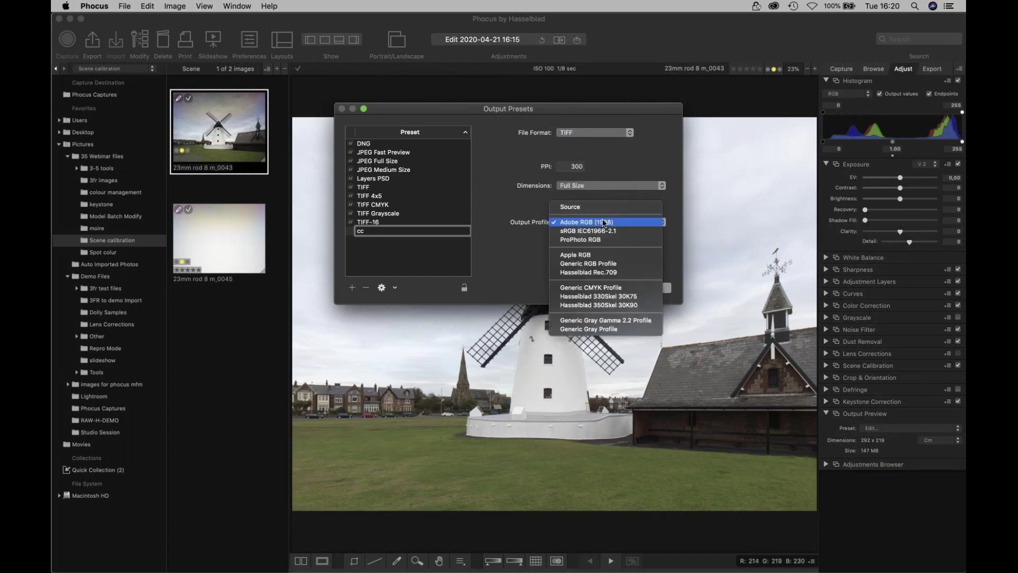
click(613, 229)
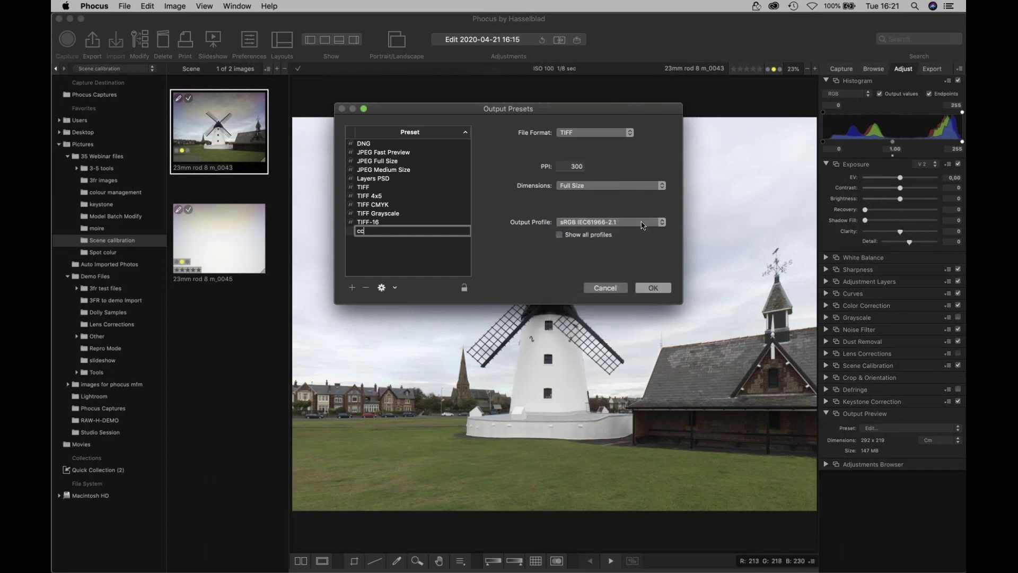
click(644, 225)
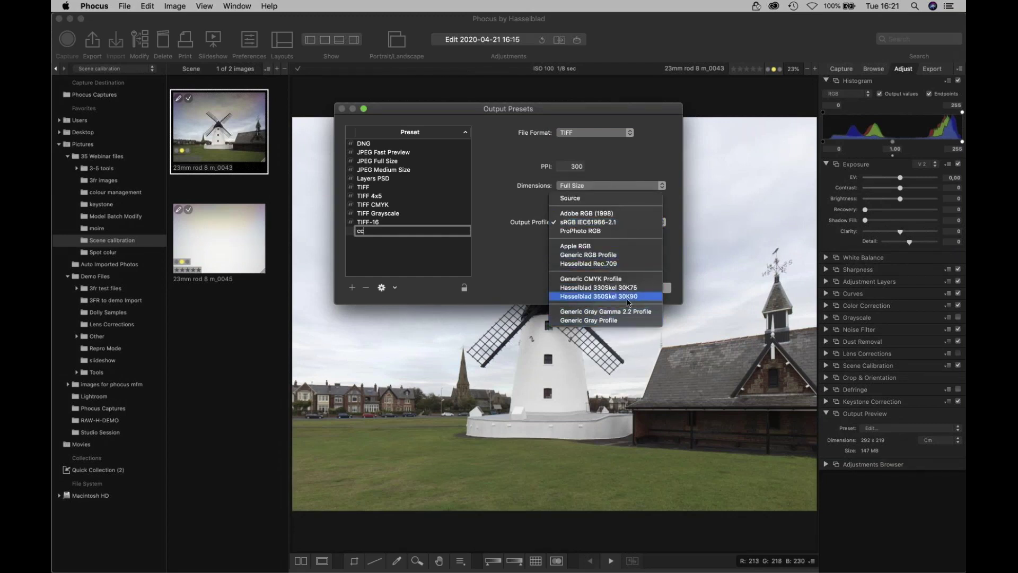
click(636, 223)
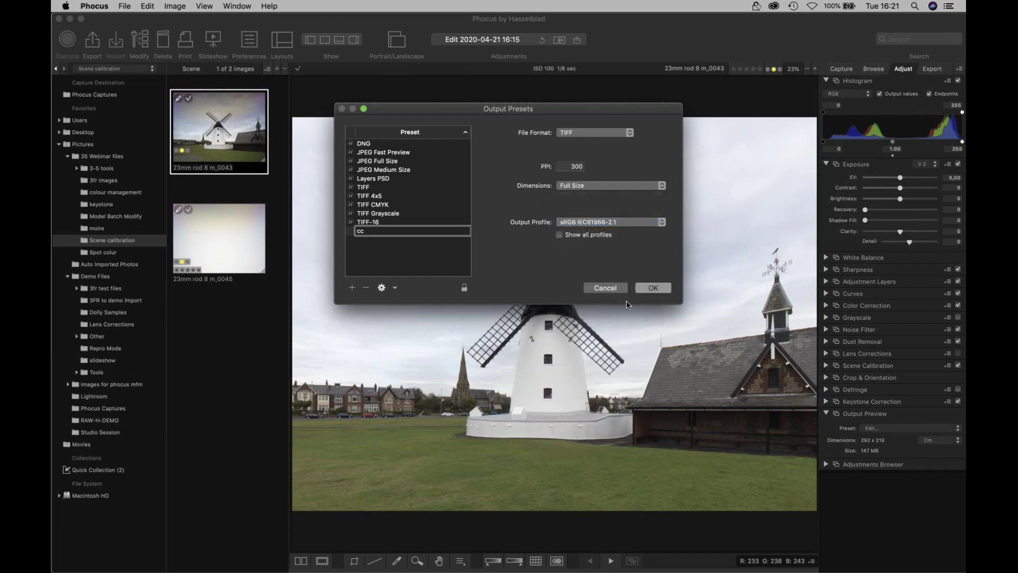
click(651, 290)
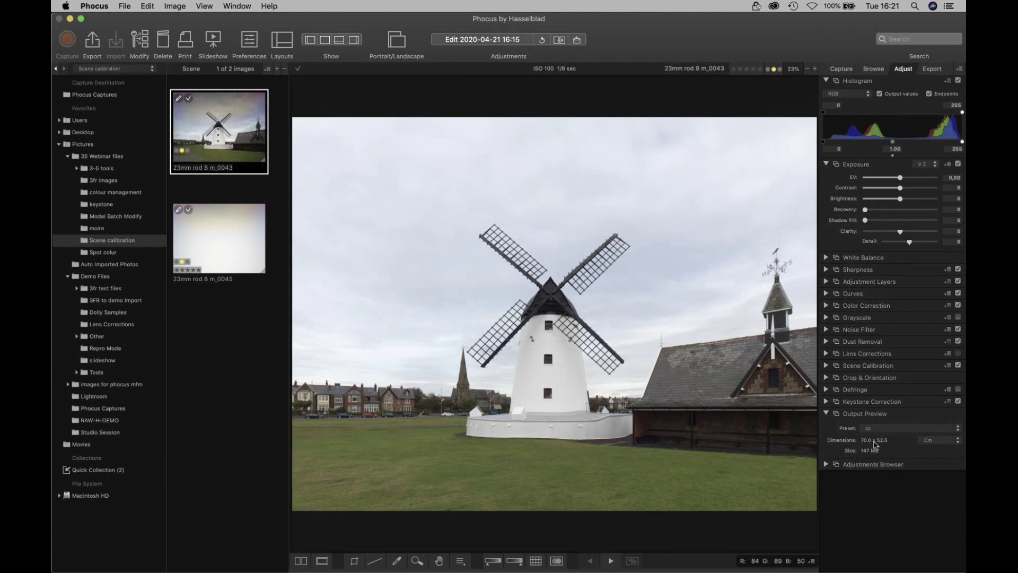
Step: Try inches as the unit for the Output Preview dimensions, then return to Cm
click(932, 445)
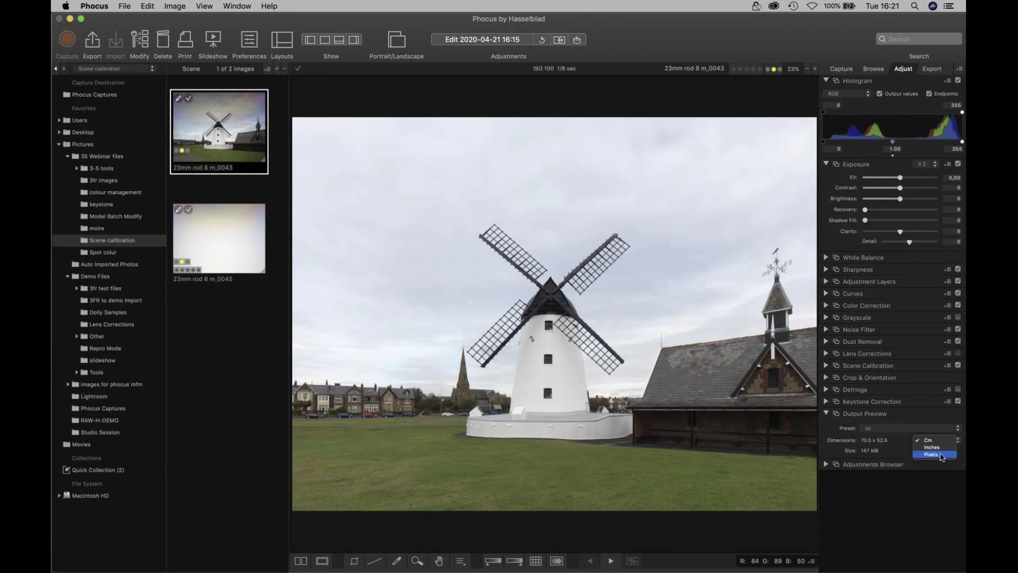
click(941, 450)
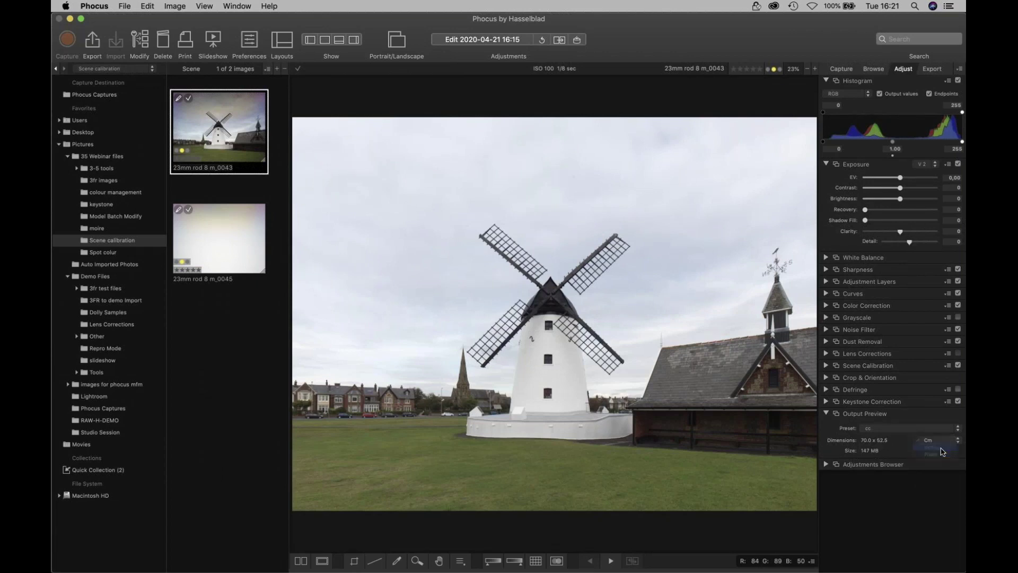
click(936, 444)
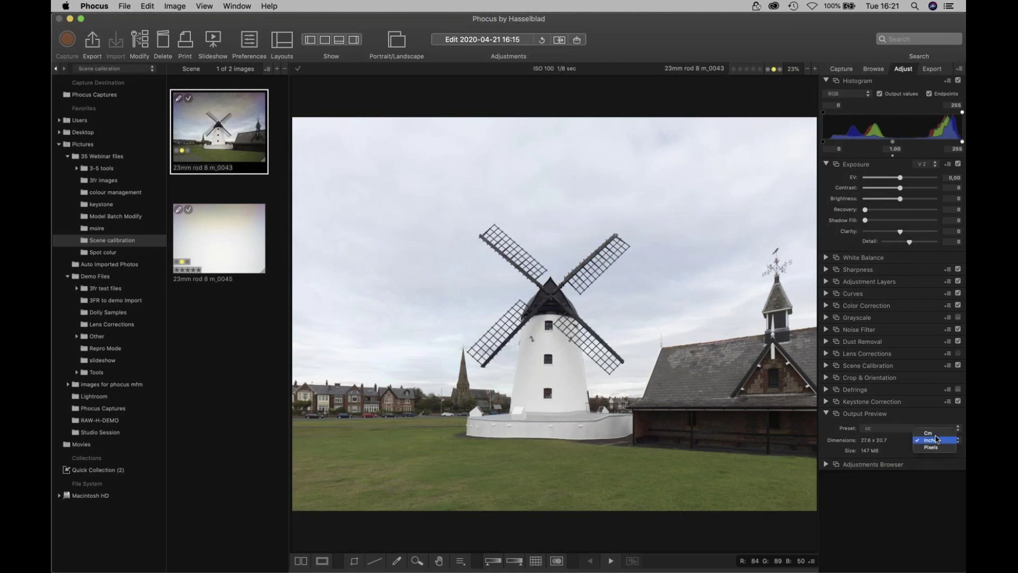
click(934, 434)
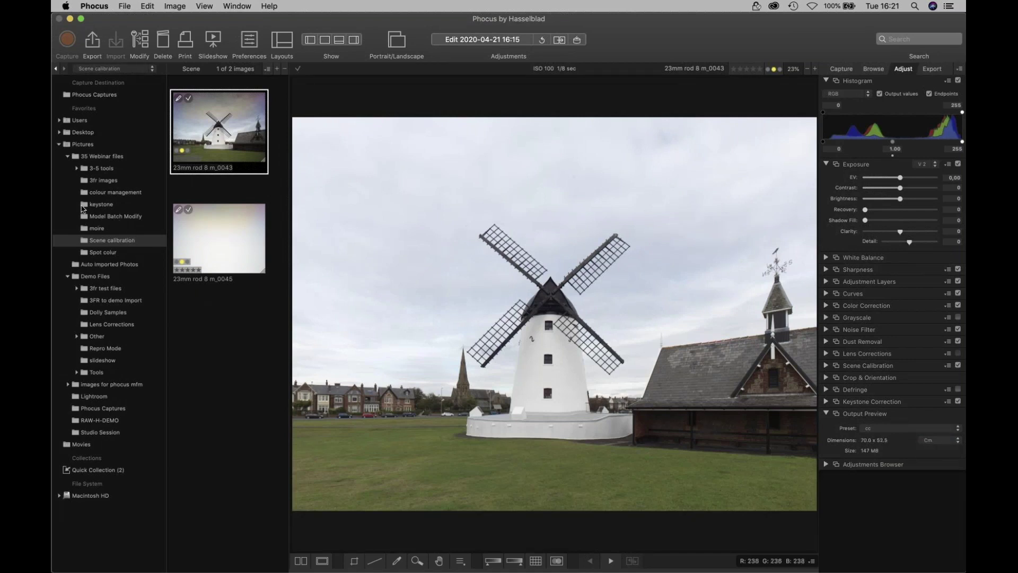
Step: Open the v3 algorithims folder under 3-5 tools and set up an export of the violinist photo to the Desktop with the cc output preset
click(77, 168)
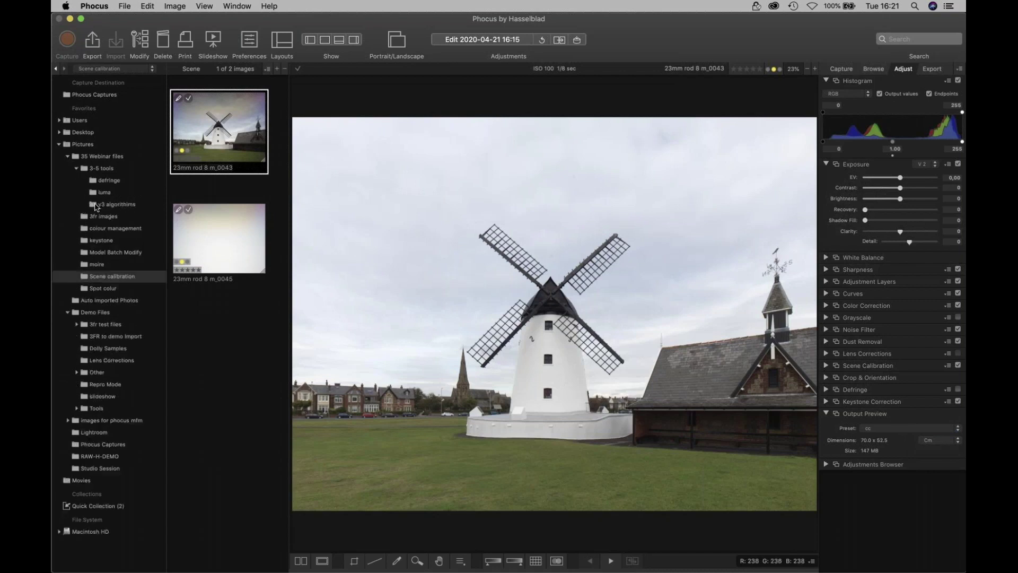
click(96, 204)
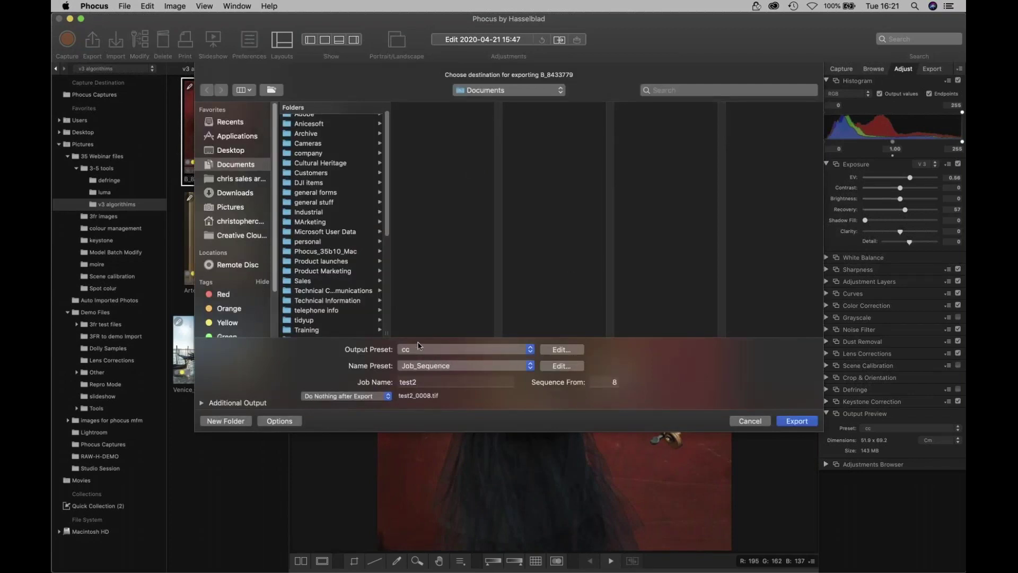
click(531, 352)
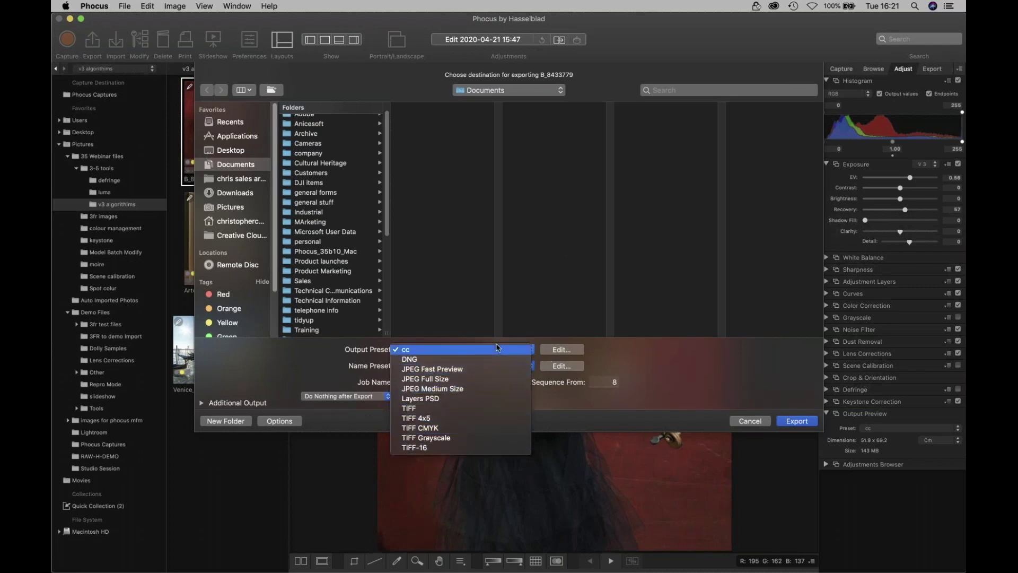
click(572, 354)
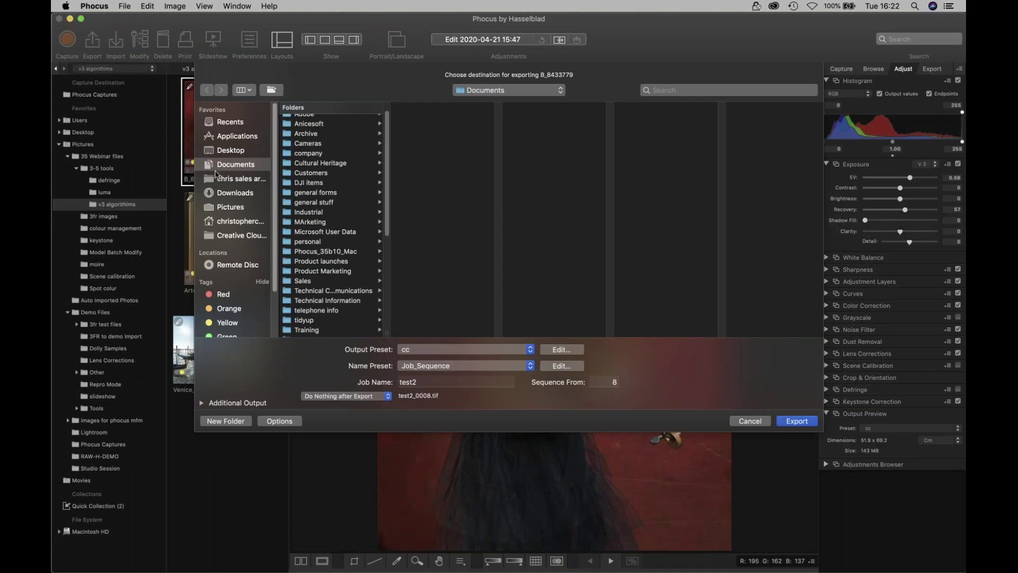
click(225, 150)
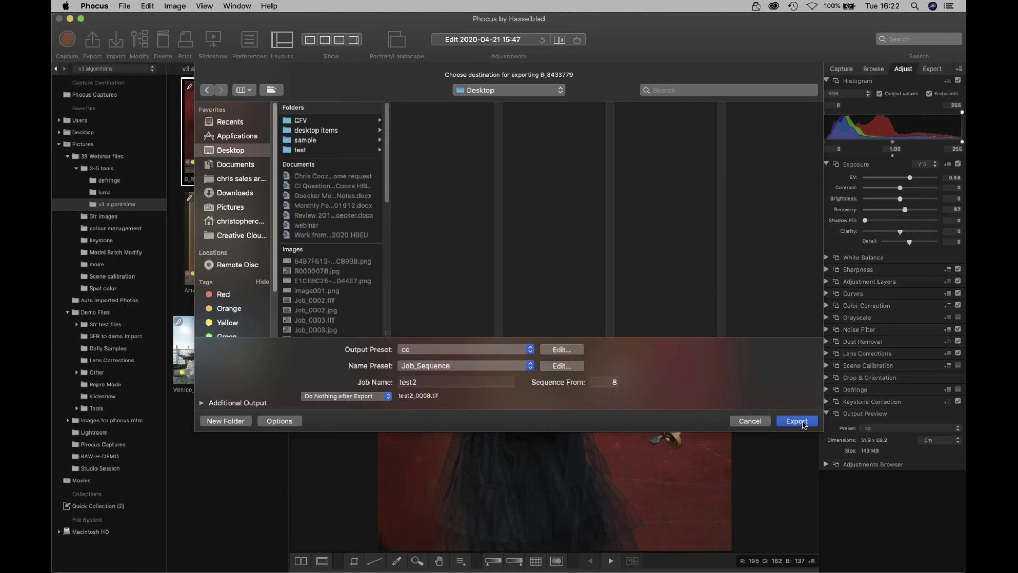
Step: Add a second JPEG Medium Size output, keeping the Previews Name_Raw Sequence name preset, and export the violinist photo
click(205, 401)
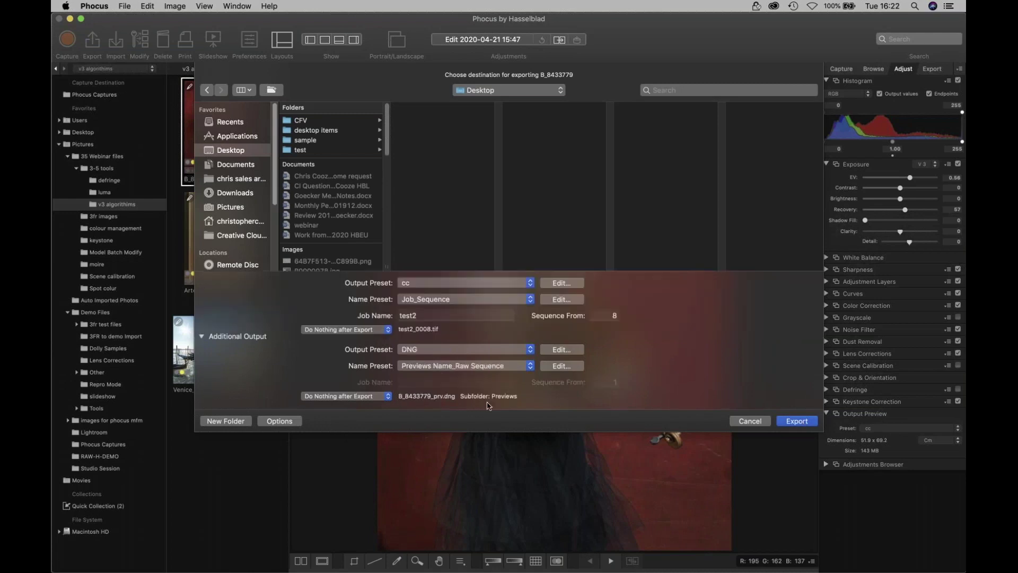
click(530, 349)
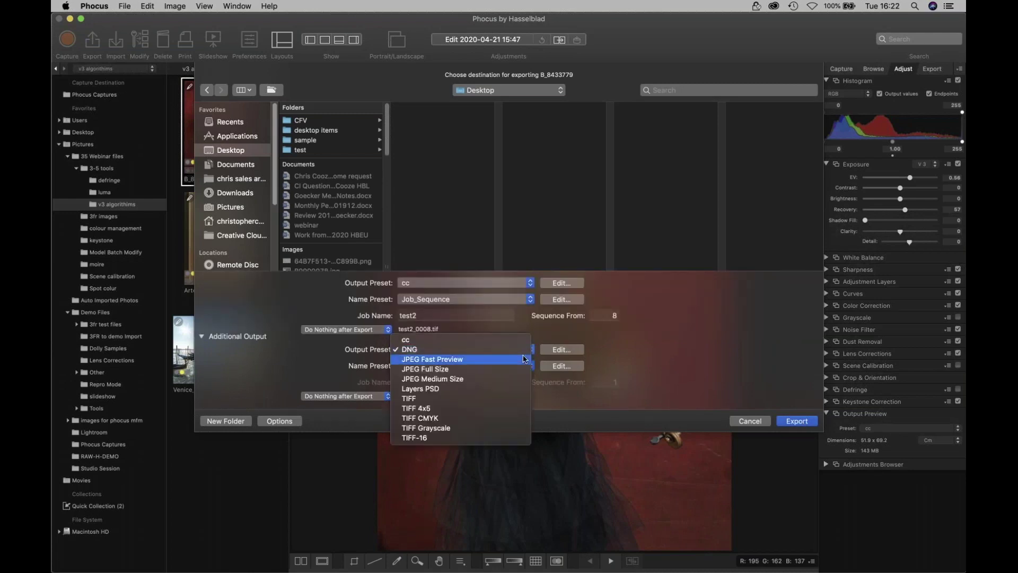
click(507, 380)
click(521, 371)
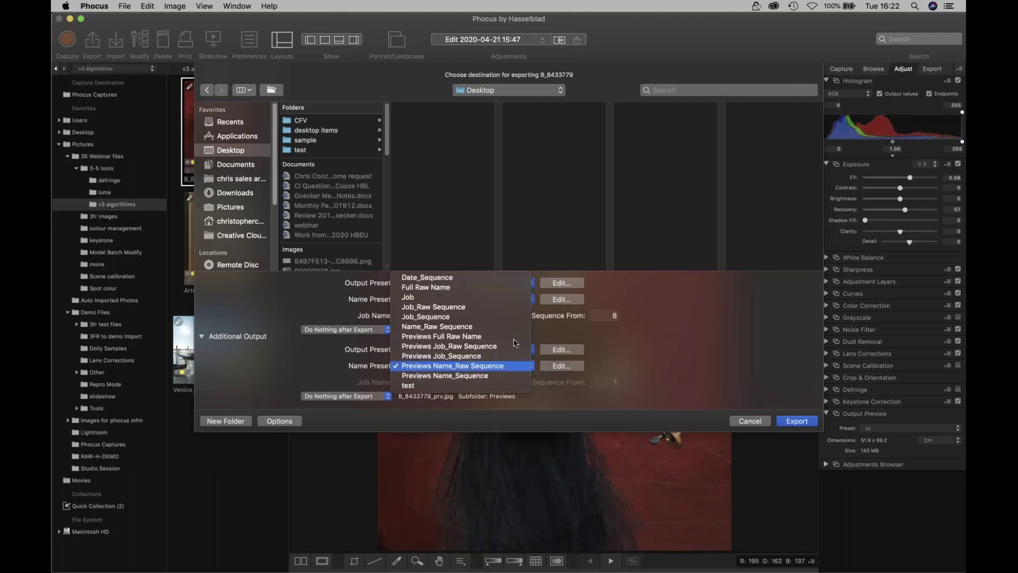
click(499, 370)
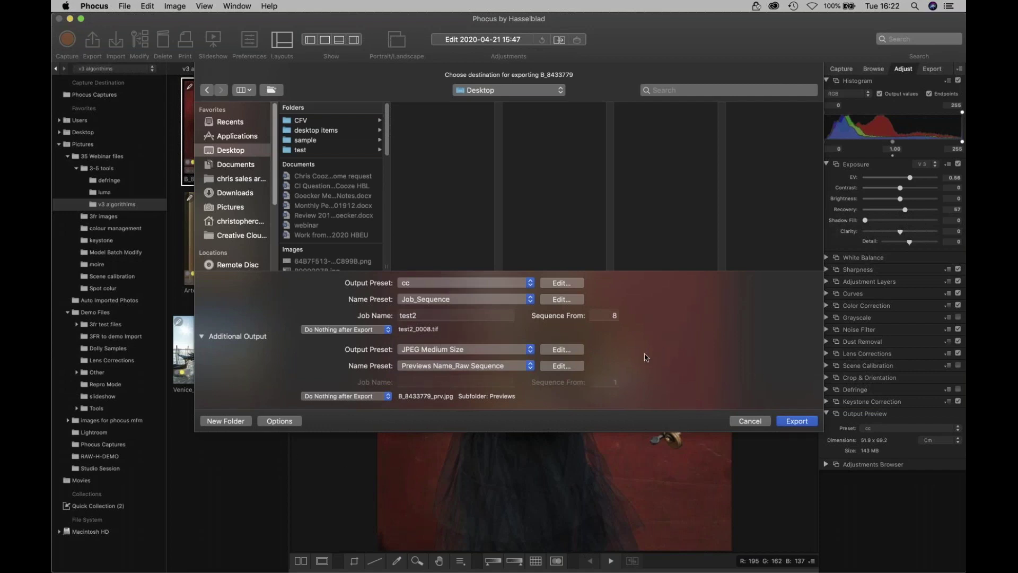
click(798, 421)
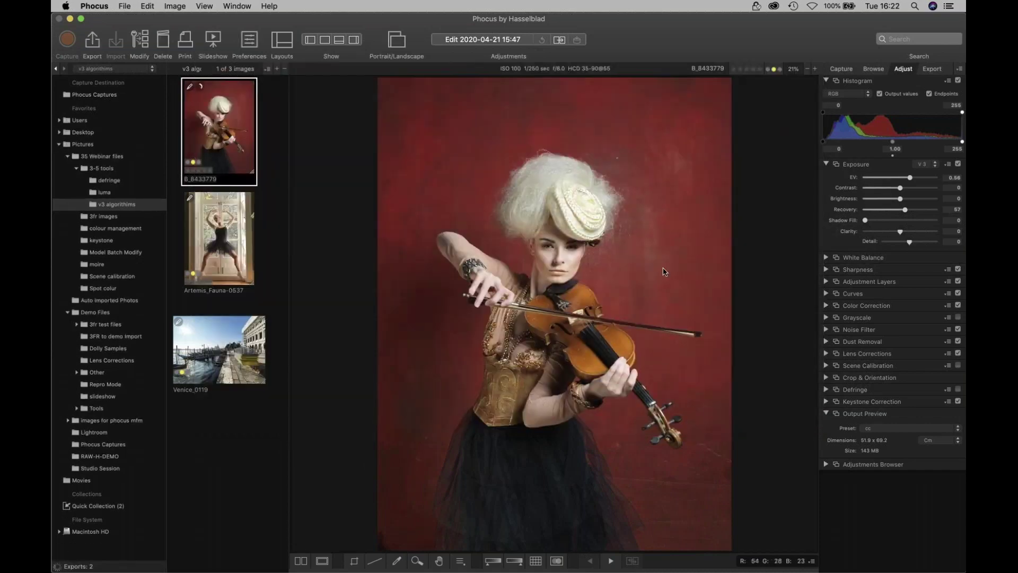
Step: Review the export queue and the available Output Preview presets without changing them, and collapse the Demo Files folder
click(933, 69)
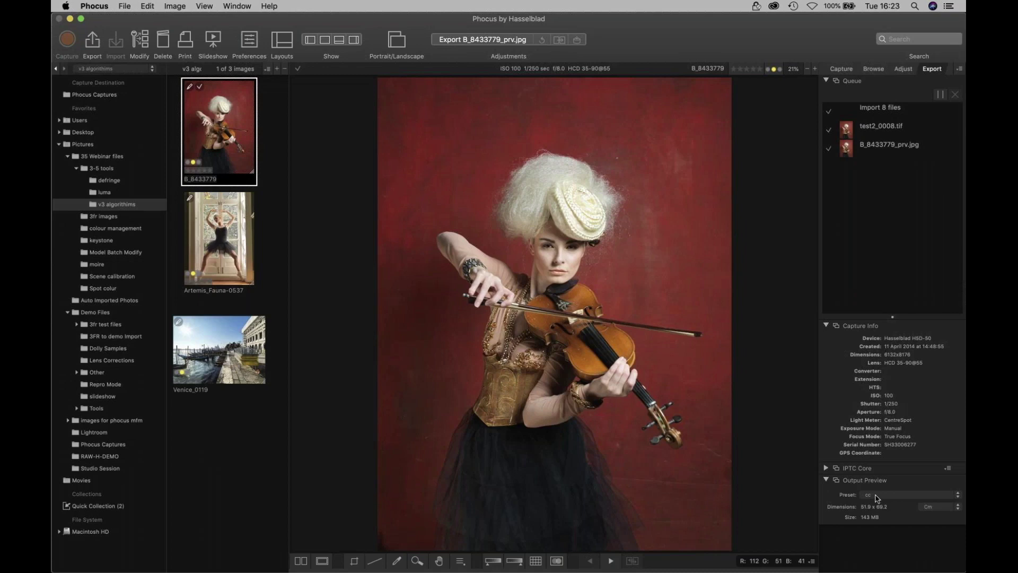
click(915, 497)
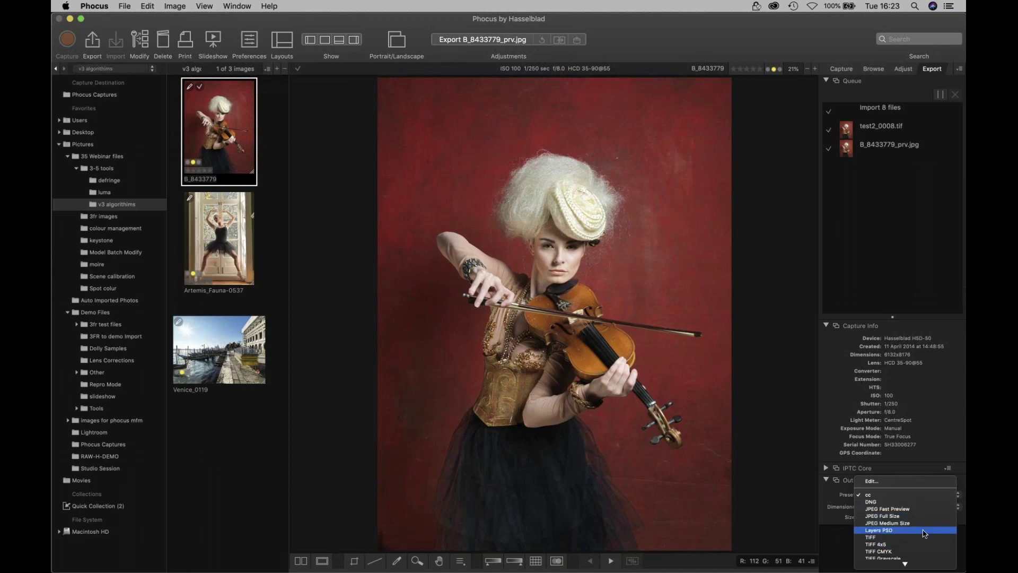
click(793, 345)
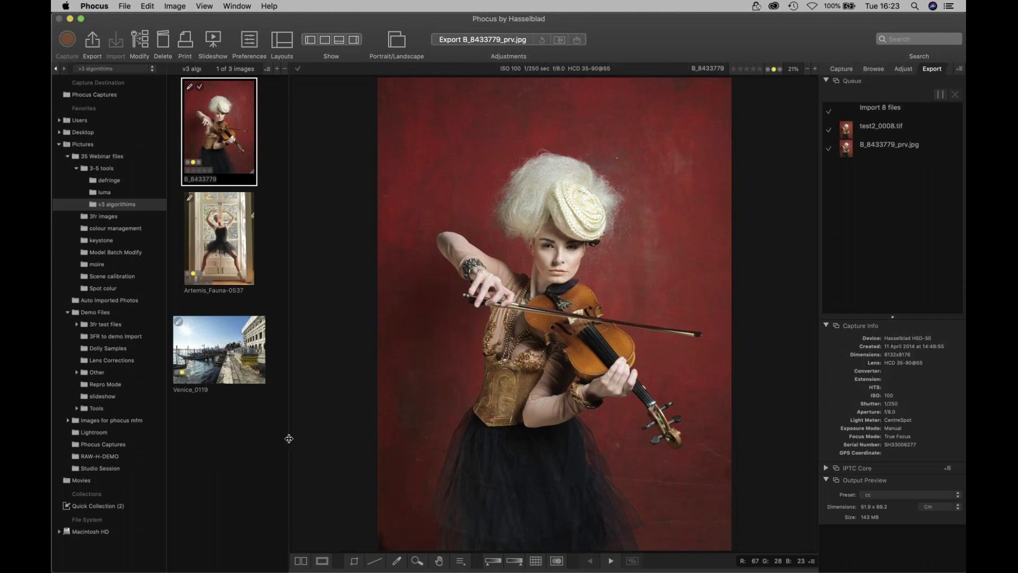
click(68, 312)
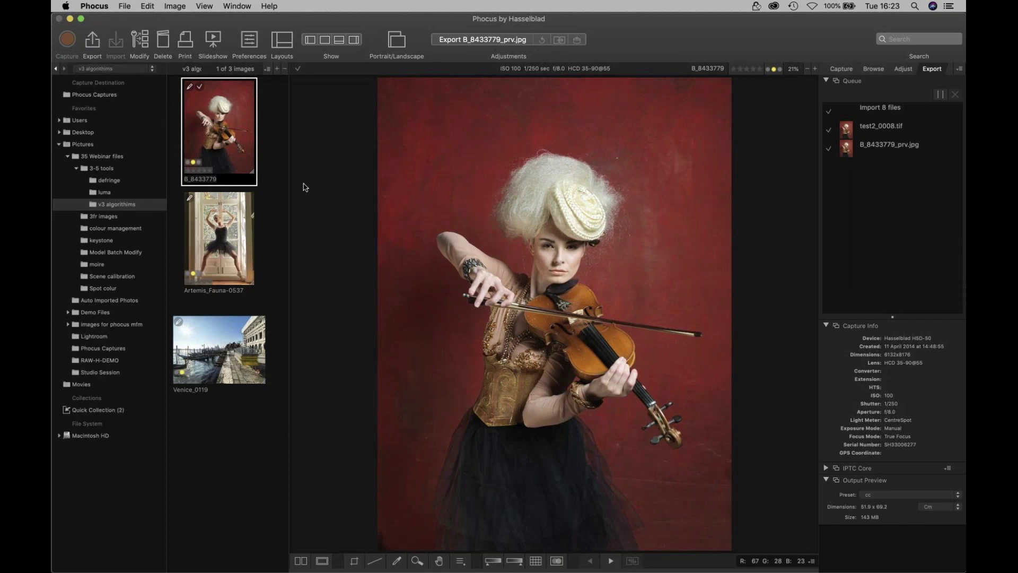
Step: Open the print settings for the violinist photo, keep the Brother DCP-J4120DW printer, and turn off two-sided printing
click(185, 40)
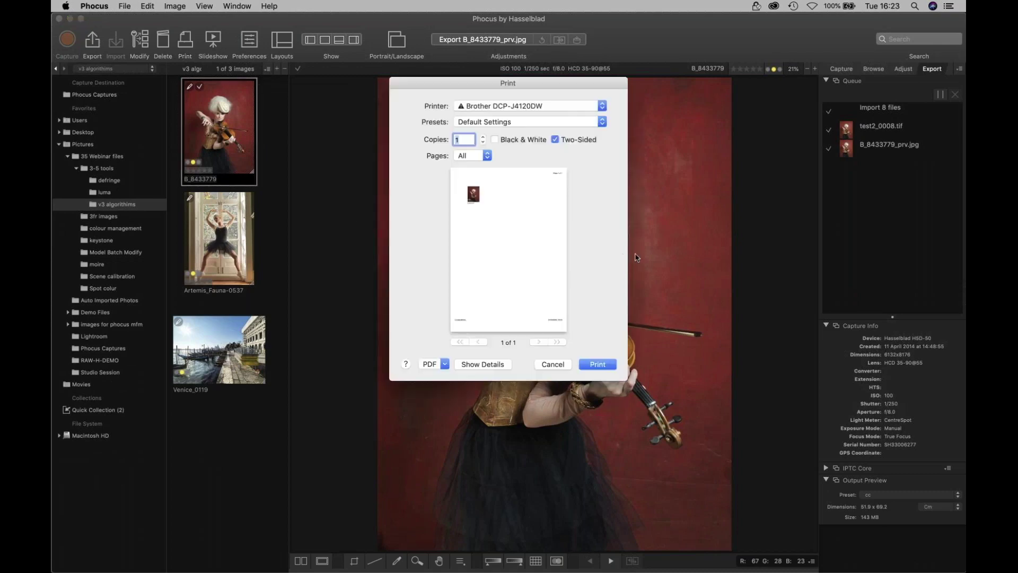
click(588, 105)
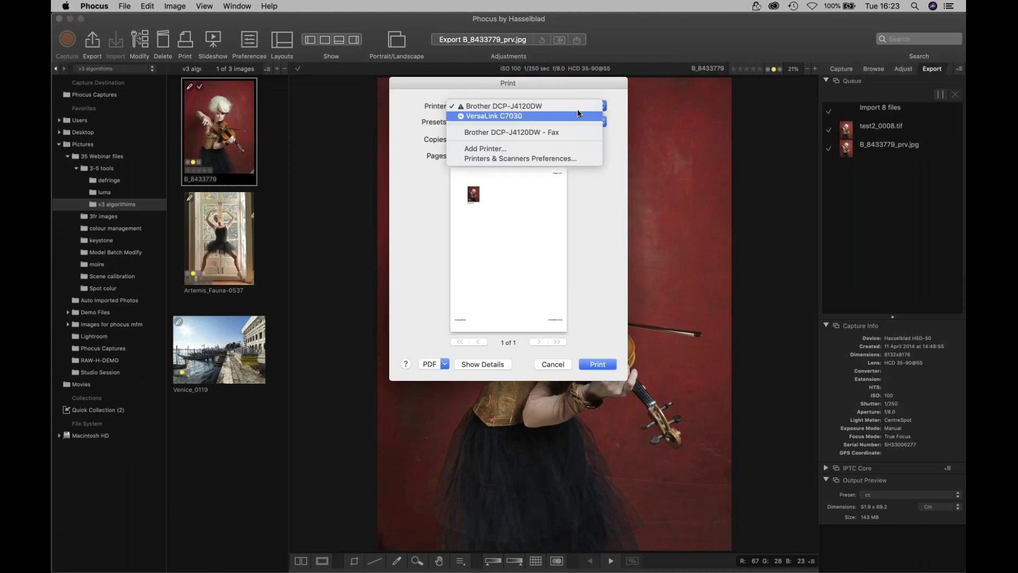
click(575, 107)
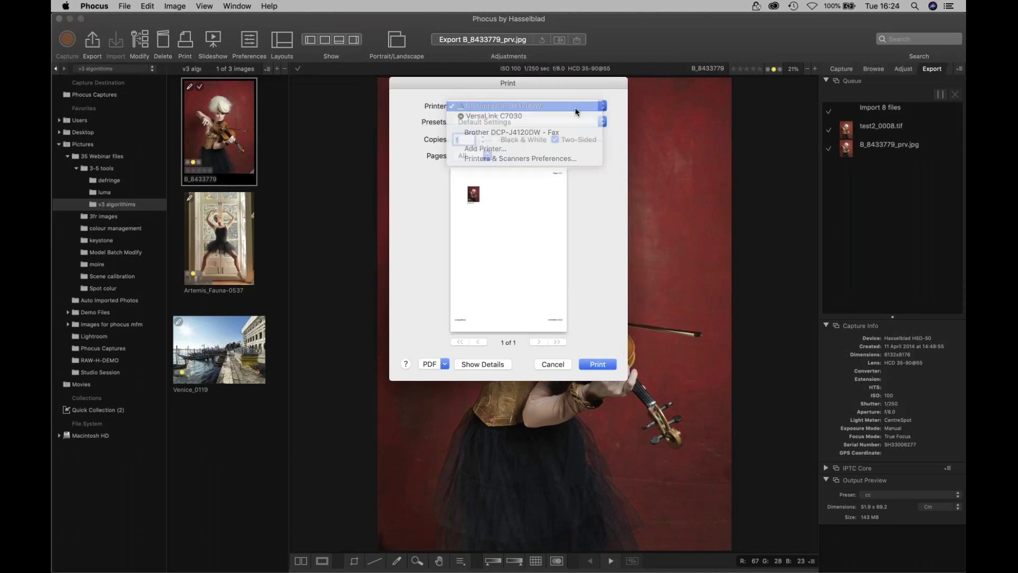
drag(503, 84, 350, 32)
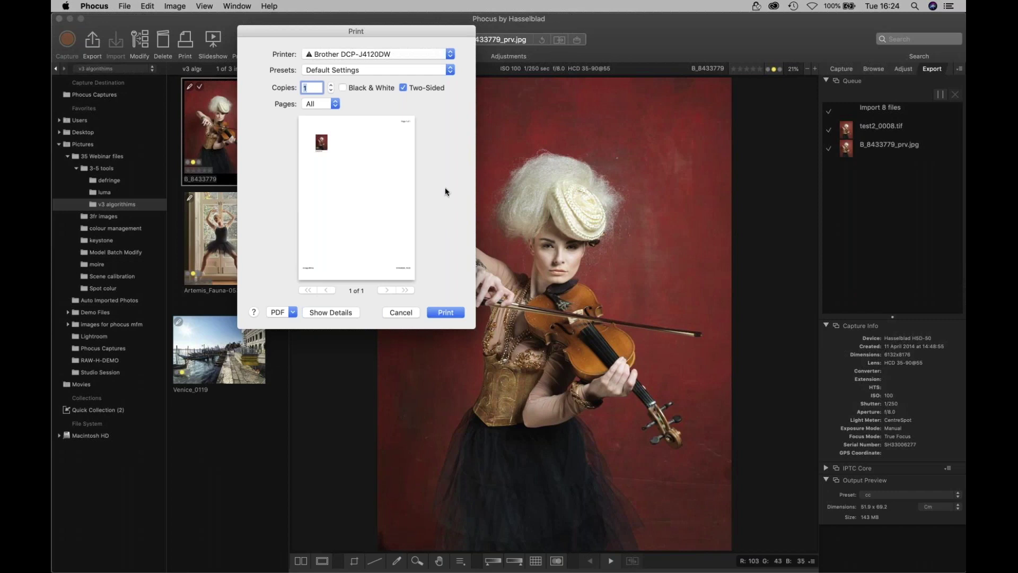
click(406, 89)
Step: Examine the layout settings of the Color print preset and return to the print settings
click(366, 72)
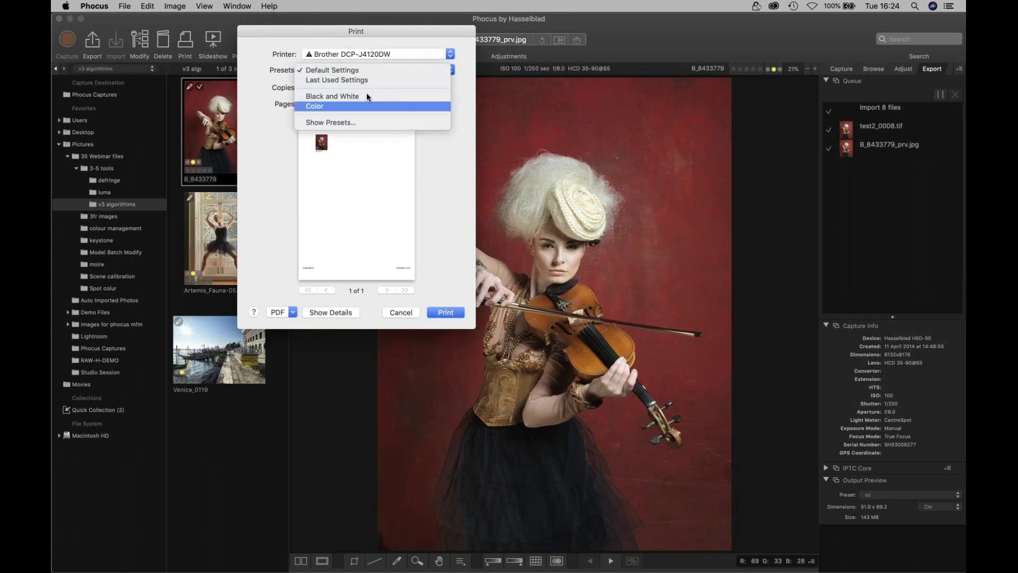
click(367, 123)
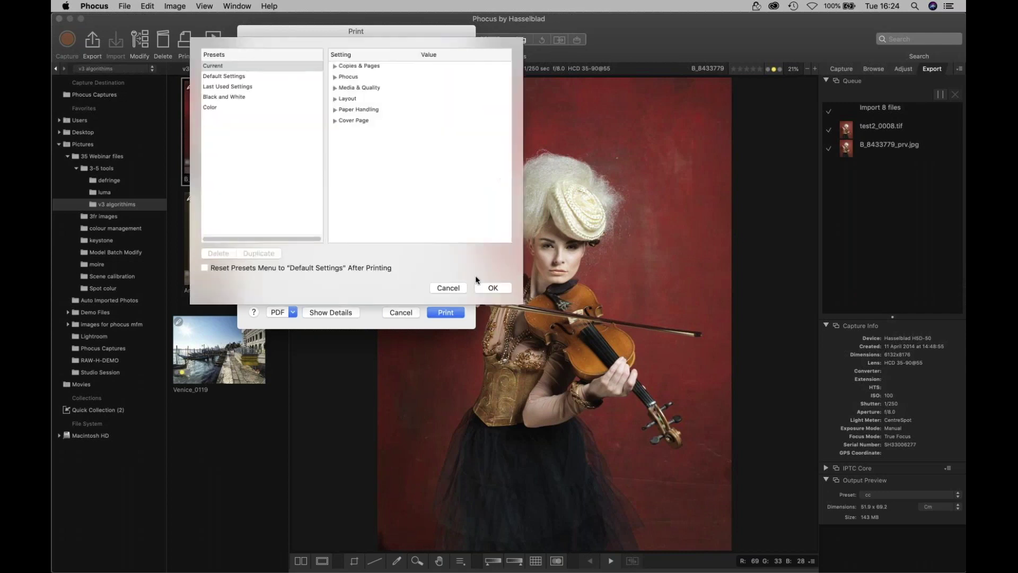
click(210, 107)
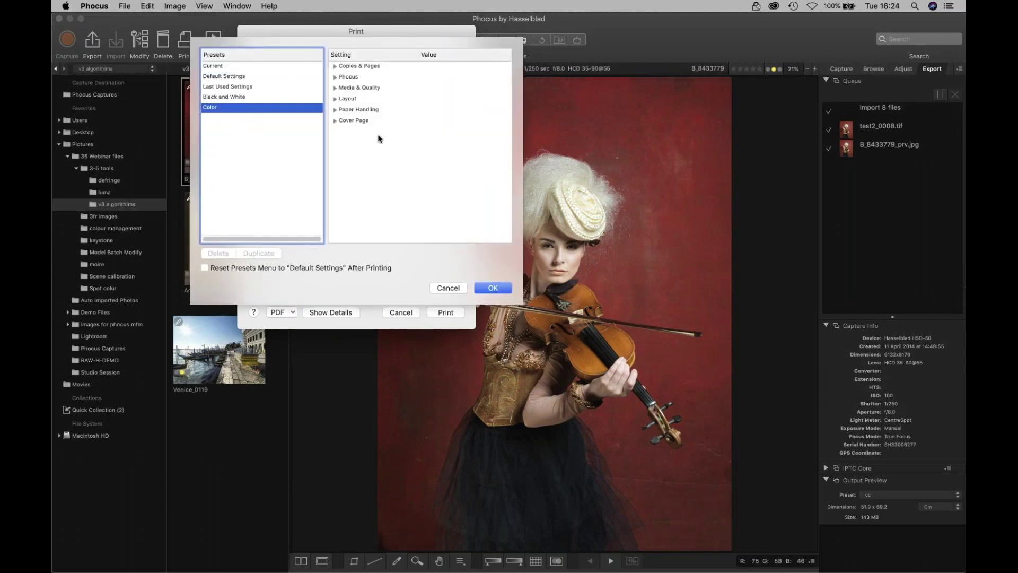
click(351, 99)
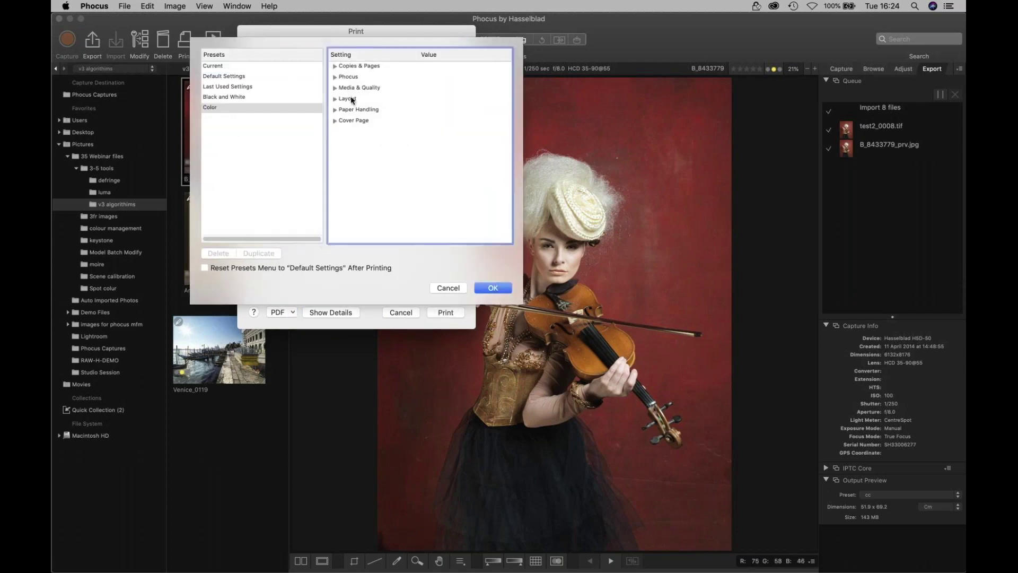
click(335, 99)
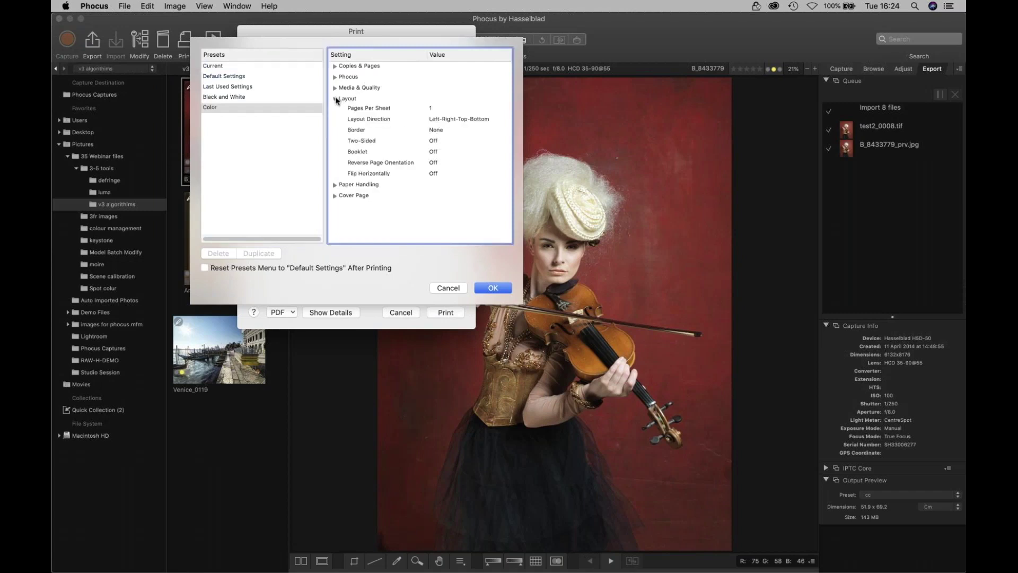
click(488, 285)
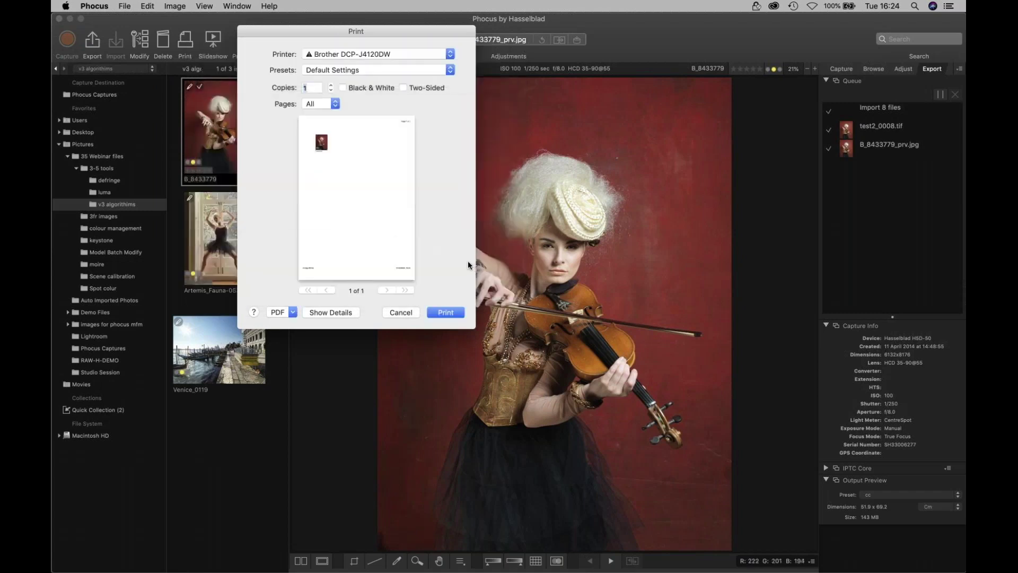
Step: Expand the print details, set the layout to Full Image, and preview it in black and white before restoring color
click(325, 313)
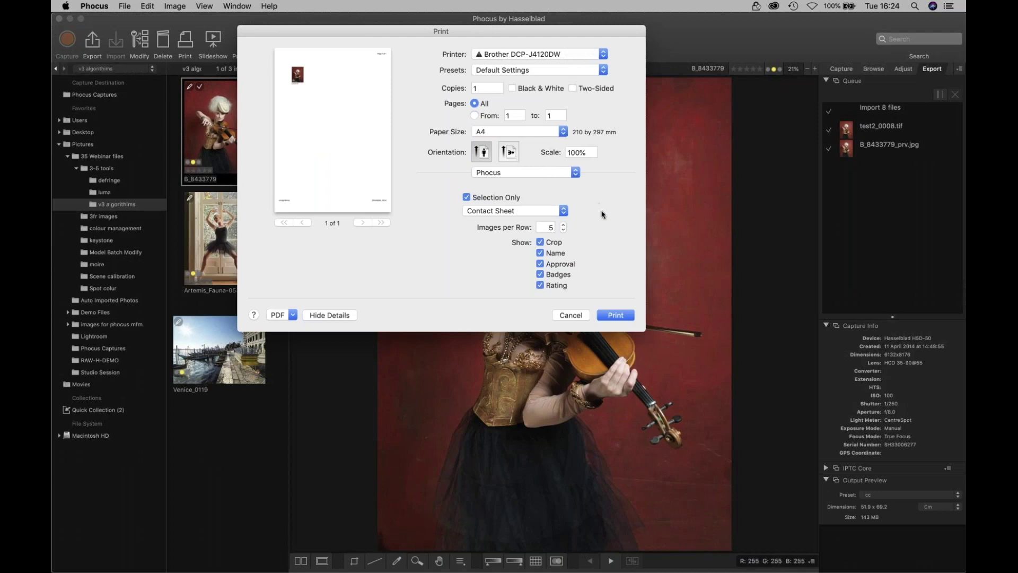
click(521, 212)
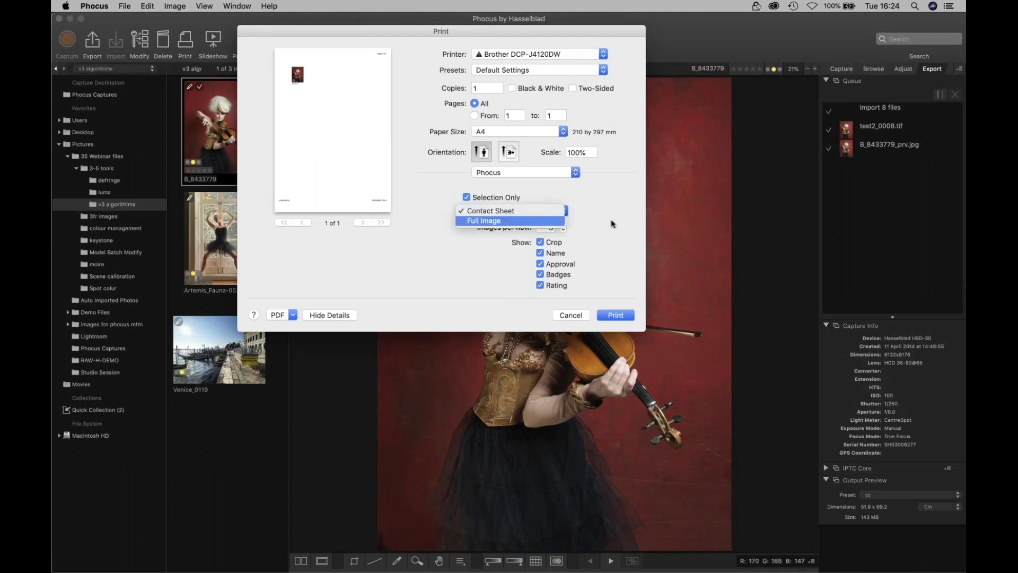
key(Return)
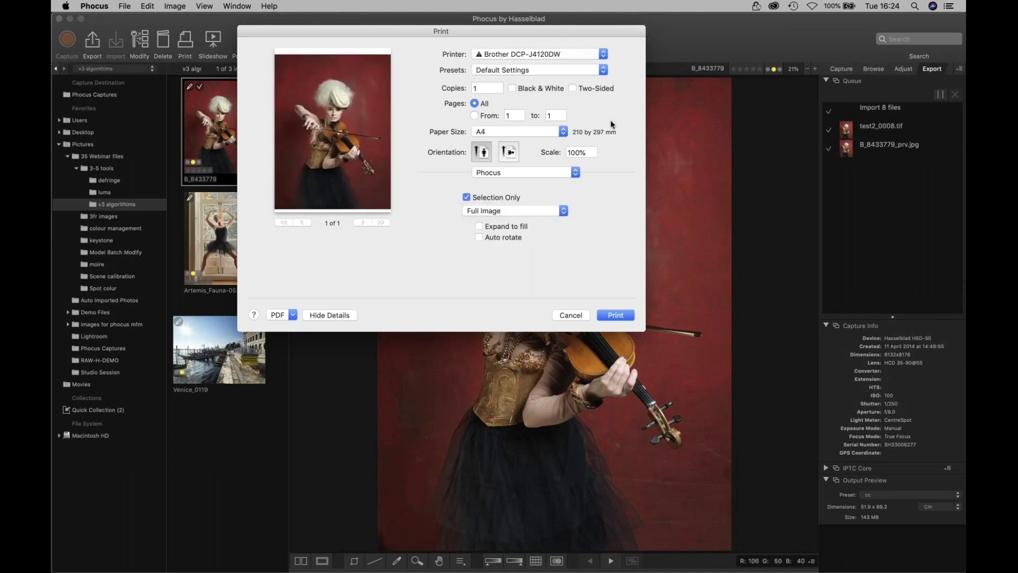
click(512, 89)
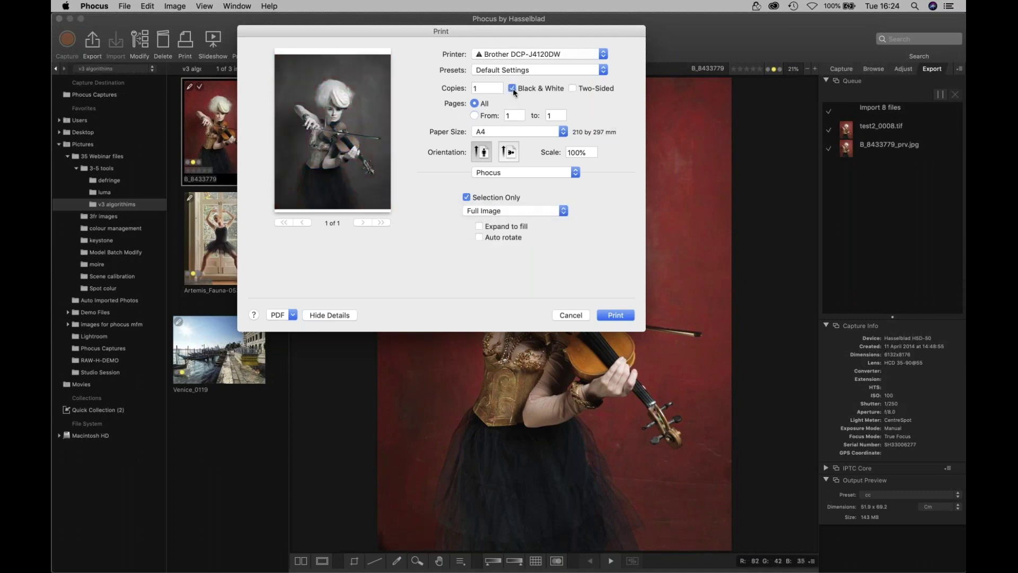
click(513, 88)
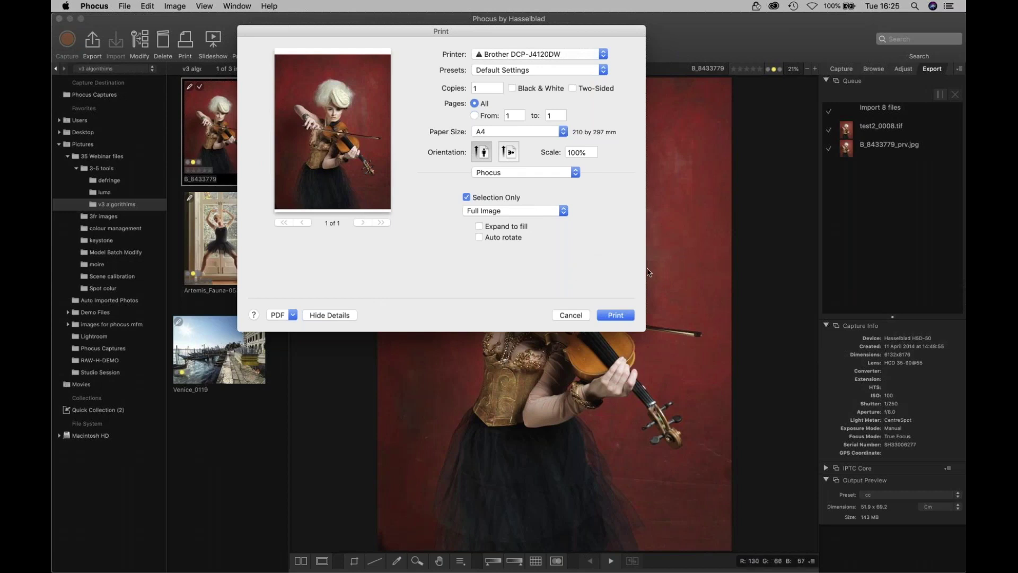
Step: Set the print layout to Contact Sheet with 3 images per row, showing only Name without Crop, Approval, Badges or Rating
click(497, 212)
key(Return)
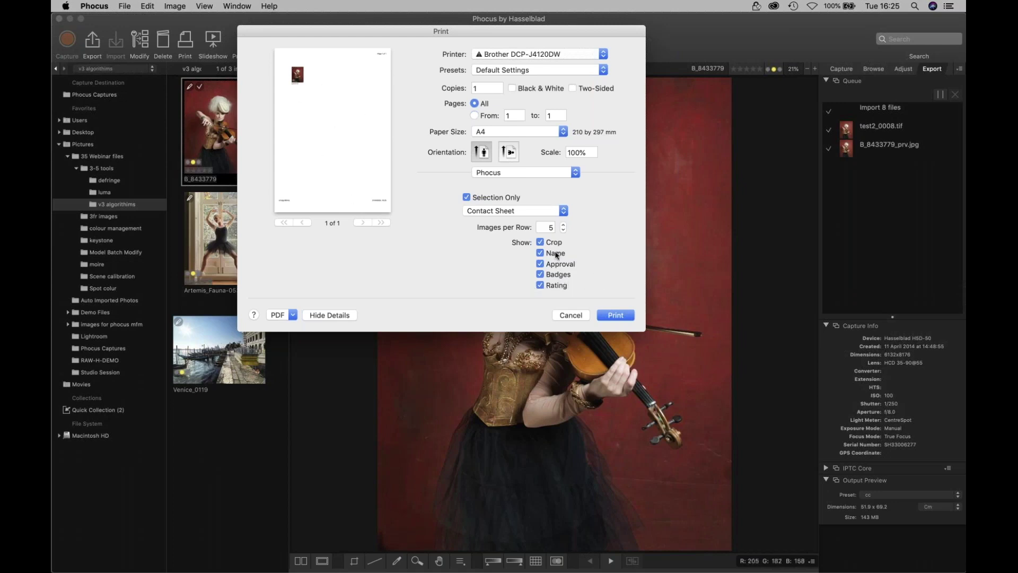
click(541, 285)
click(541, 274)
click(540, 265)
click(540, 243)
click(564, 231)
click(564, 230)
Step: Review the PDF output options for the contact sheet and close the print settings without printing
click(294, 316)
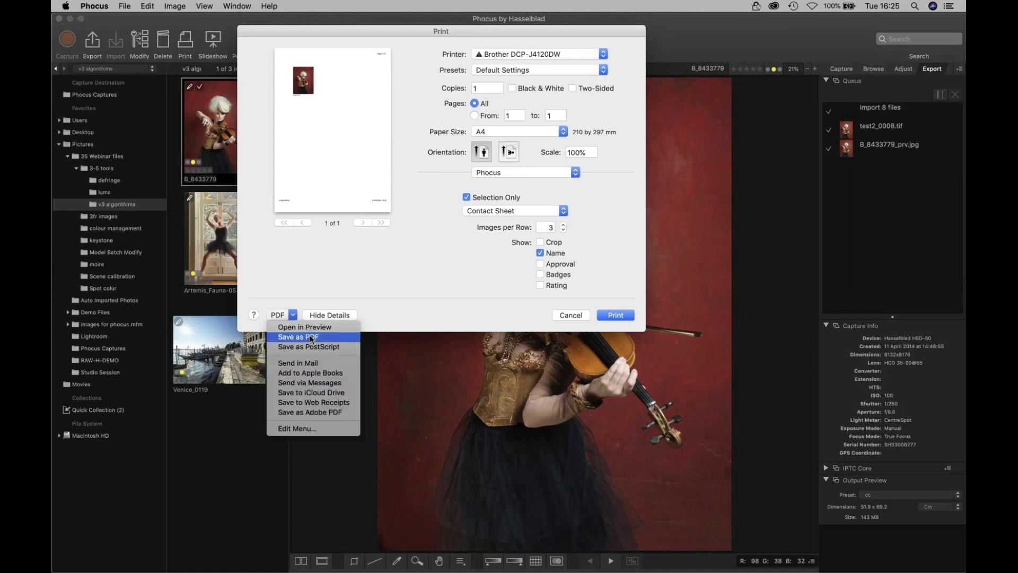
click(430, 239)
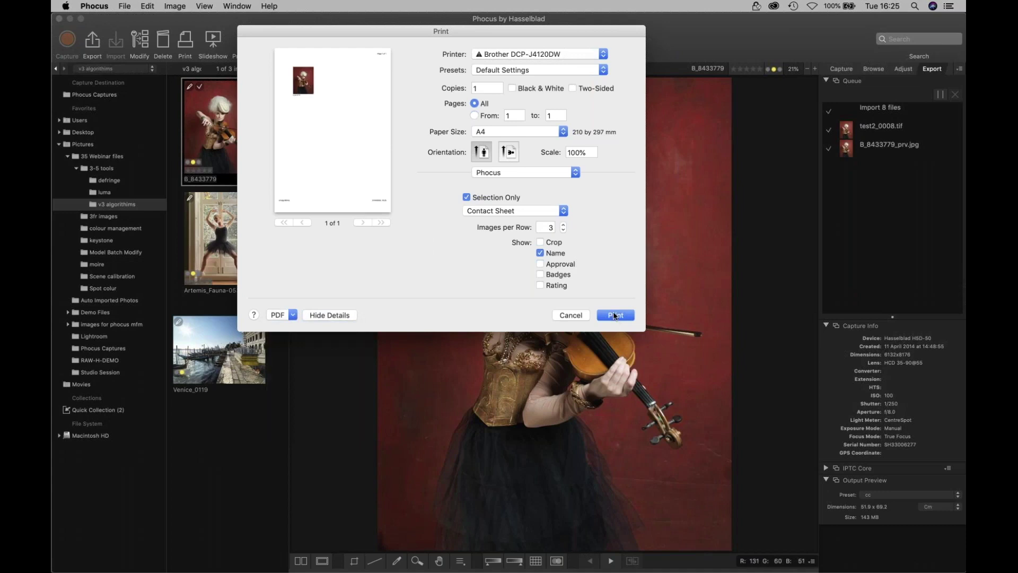
click(572, 315)
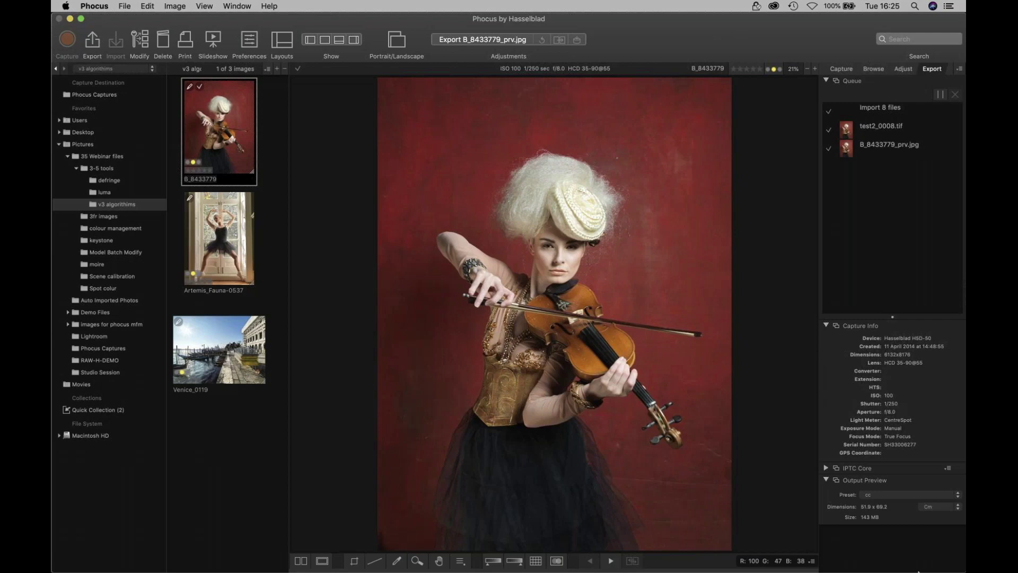
mouse_move(916, 571)
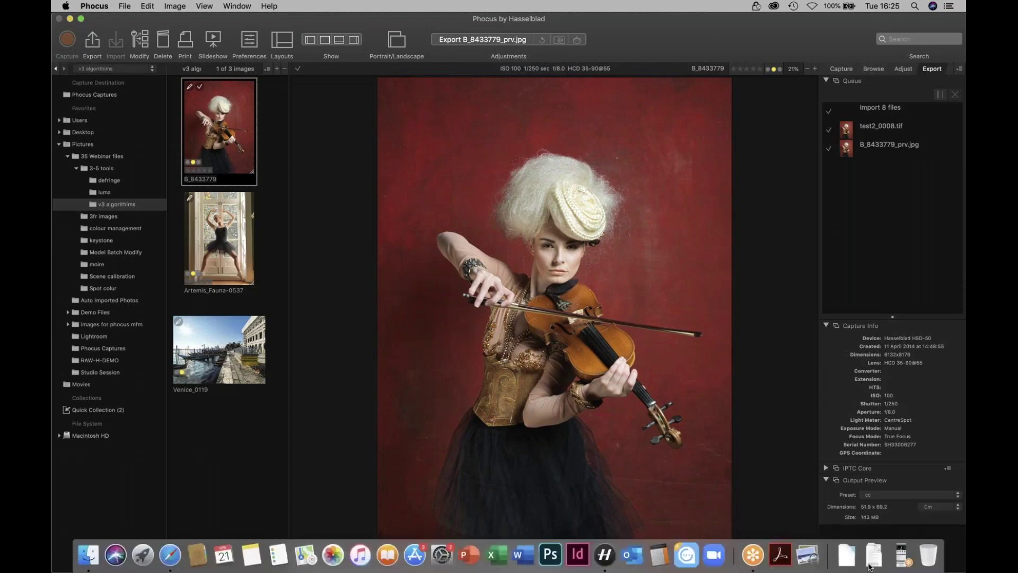